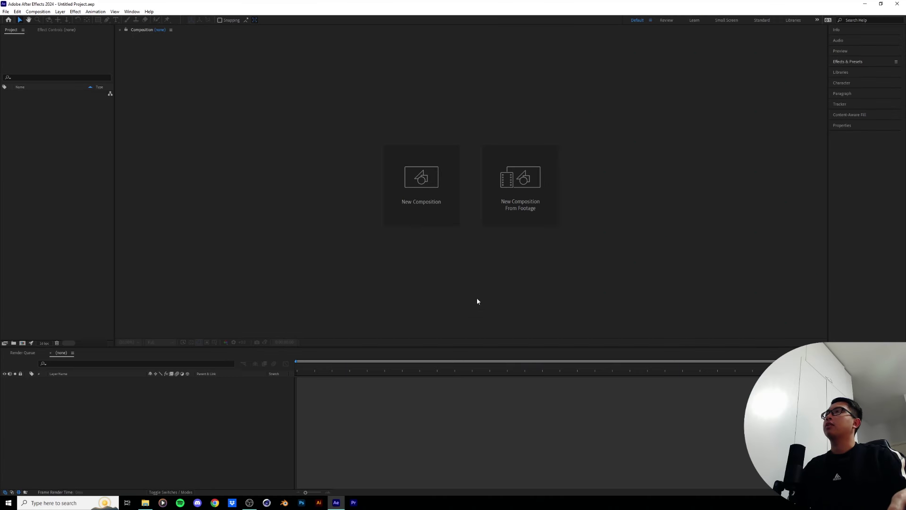
Step: Create Comp 1 at 1080×1080, 24 fps, with a 0:00:10:00 duration
{"action": "left_click", "coordinate": [425, 206]}
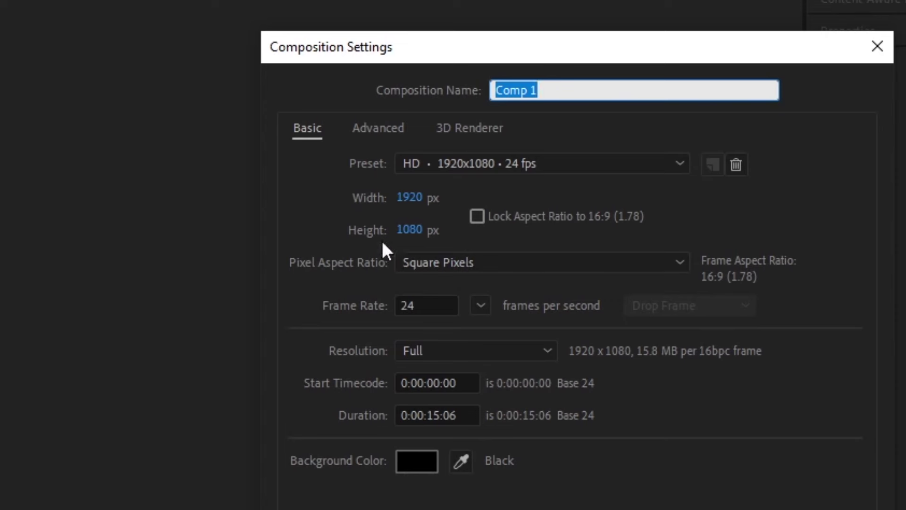
{"action": "left_click", "coordinate": [409, 199]}
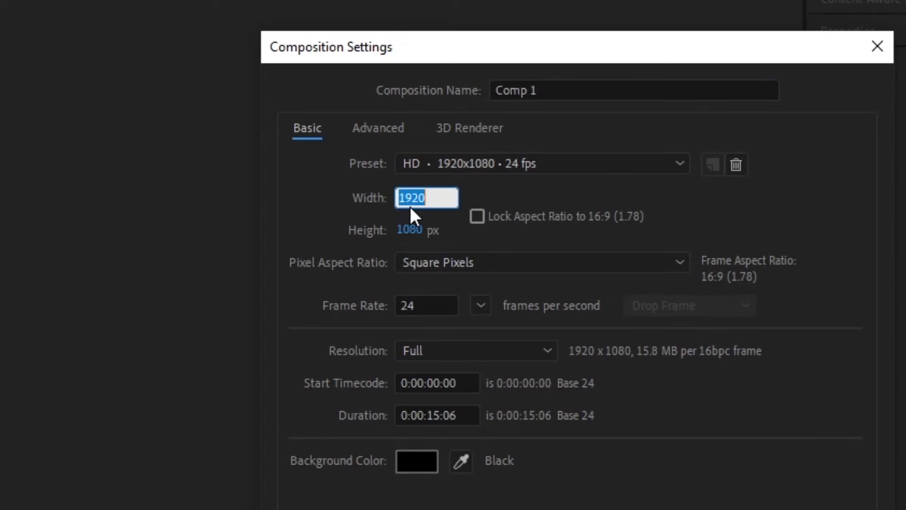
{"action": "type", "text": "1080"}
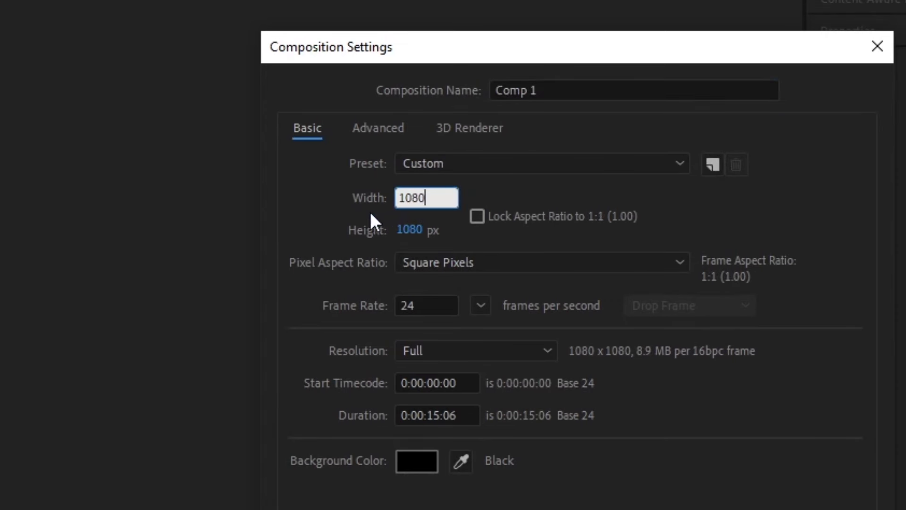
{"action": "left_click", "coordinate": [368, 215]}
{"action": "left_click", "coordinate": [433, 416]}
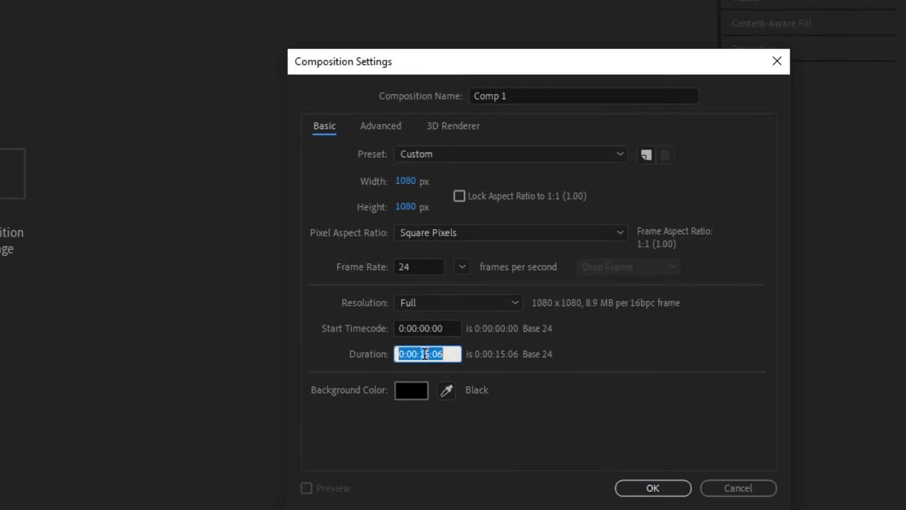
{"action": "left_click", "coordinate": [426, 353]}
{"action": "left_click", "coordinate": [627, 487]}
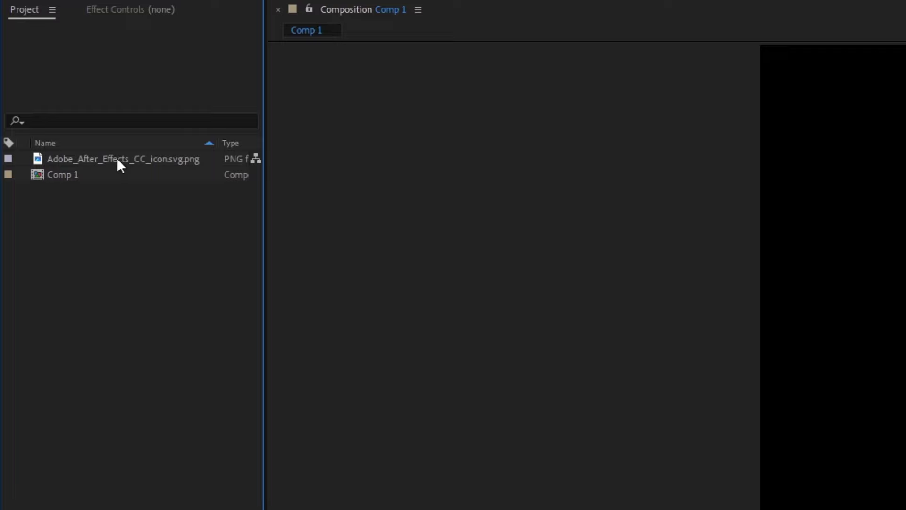
Step: Drag the Ae icon PNG into Comp 1 and briefly toggle the transparency grid on and off
{"action": "left_click_drag", "start_coordinate": [117, 159], "coordinate": [178, 236]}
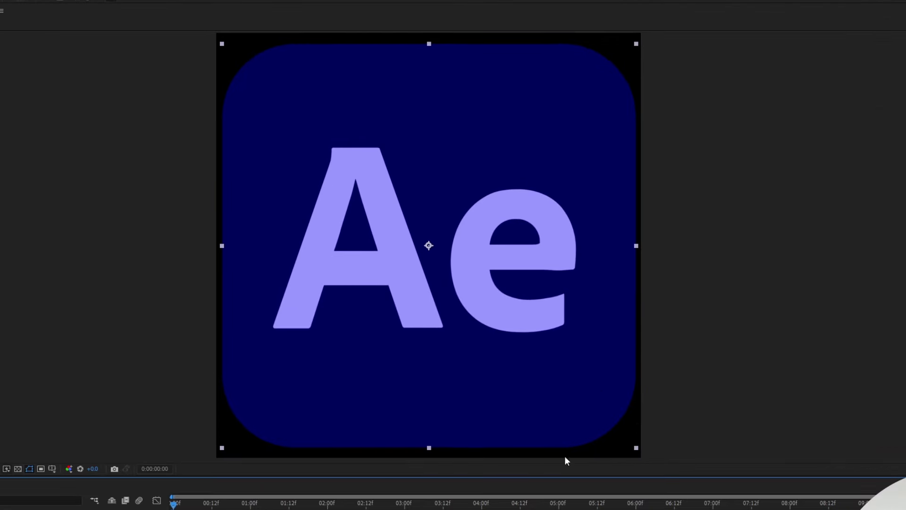
{"action": "left_click", "coordinate": [18, 469]}
{"action": "left_click", "coordinate": [18, 469]}
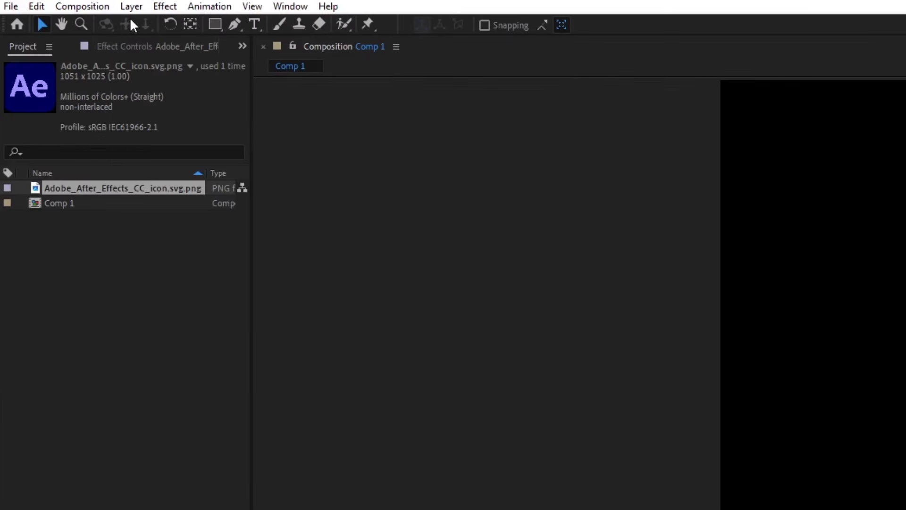
Step: Create a solid named BG and place it beneath the Ae logo layer
{"action": "left_click", "coordinate": [131, 6]}
{"action": "mouse_move", "coordinate": [144, 31]}
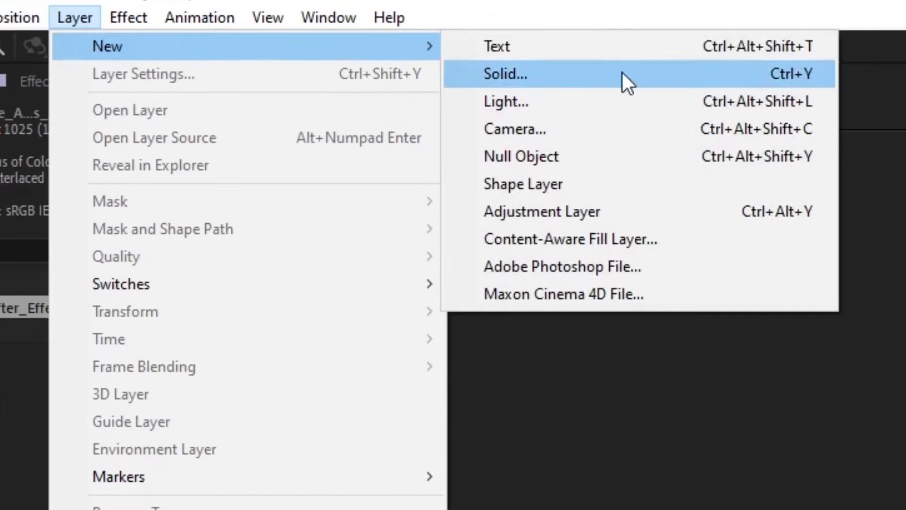
{"action": "left_click", "coordinate": [622, 73]}
{"action": "type", "text": "BG"}
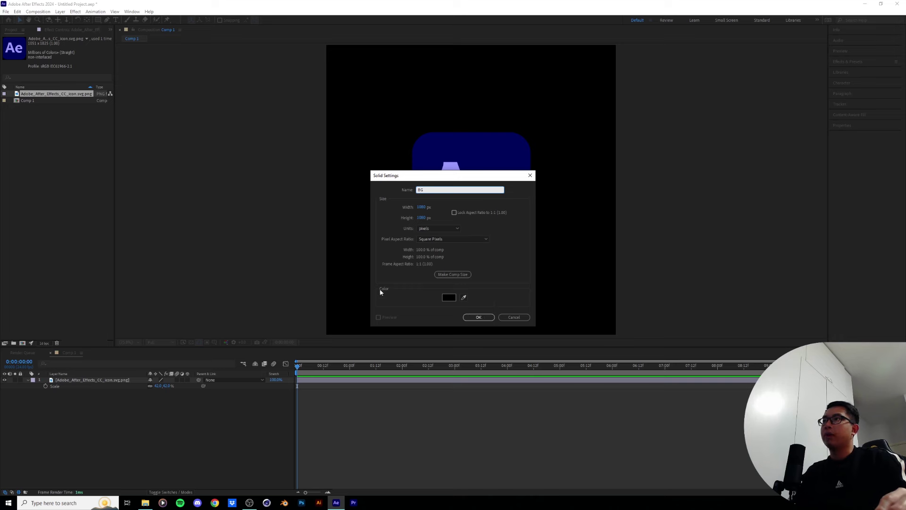
{"action": "left_click", "coordinate": [479, 317]}
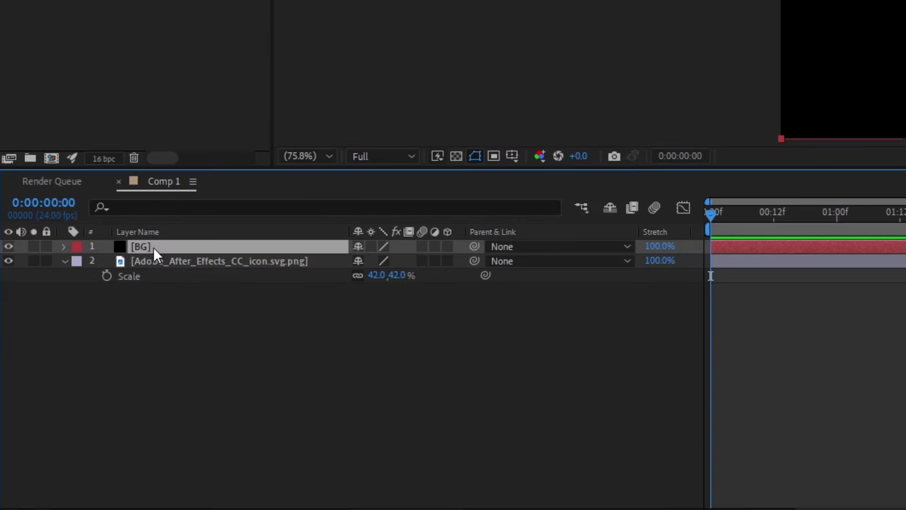
{"action": "left_click_drag", "start_coordinate": [154, 248], "coordinate": [144, 321]}
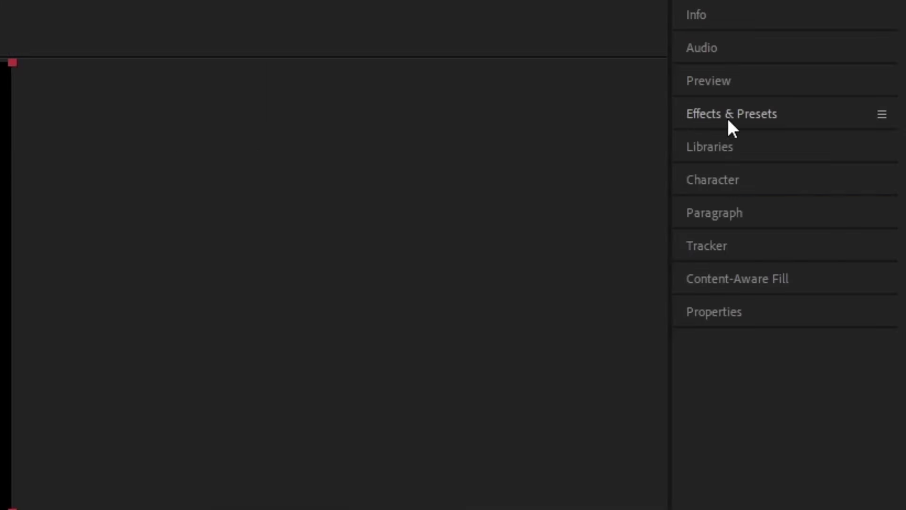
Step: Apply the Gradient Ramp effect to the BG layer
{"action": "left_click", "coordinate": [739, 123]}
{"action": "left_click", "coordinate": [765, 138]}
{"action": "type", "text": "g"}
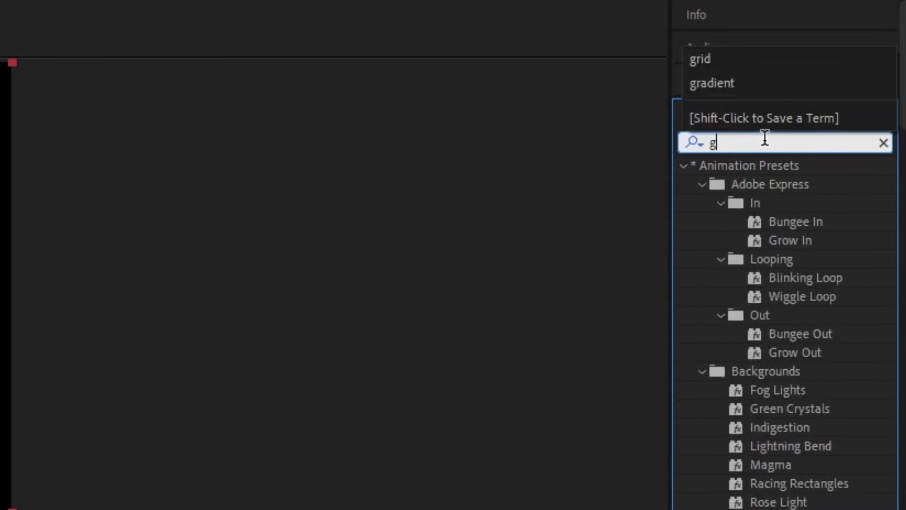
{"action": "type", "text": "radient"}
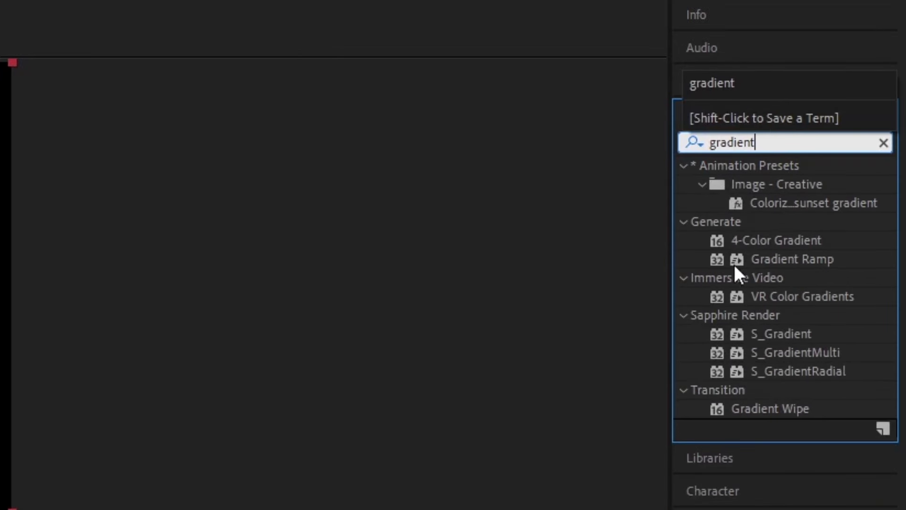
{"action": "left_click", "coordinate": [809, 257]}
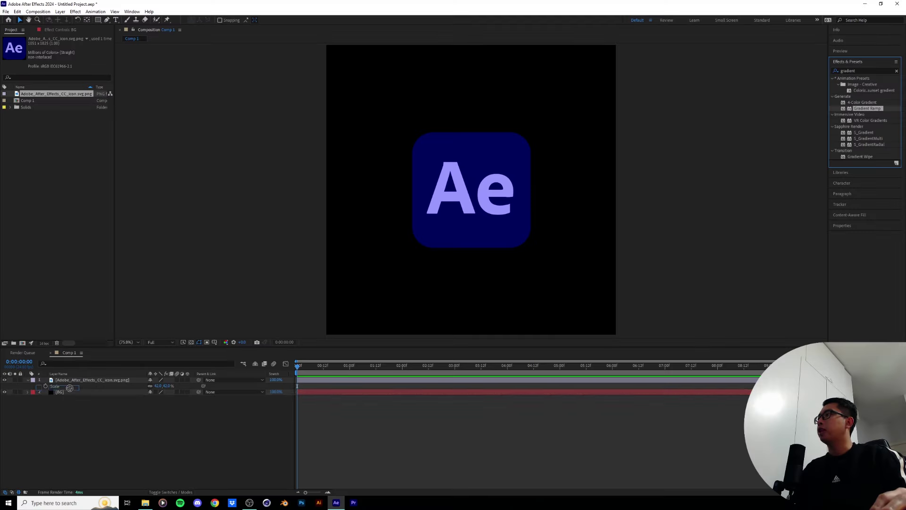
{"action": "left_click", "coordinate": [72, 393]}
{"action": "left_click_drag", "start_coordinate": [73, 393], "coordinate": [73, 393]}
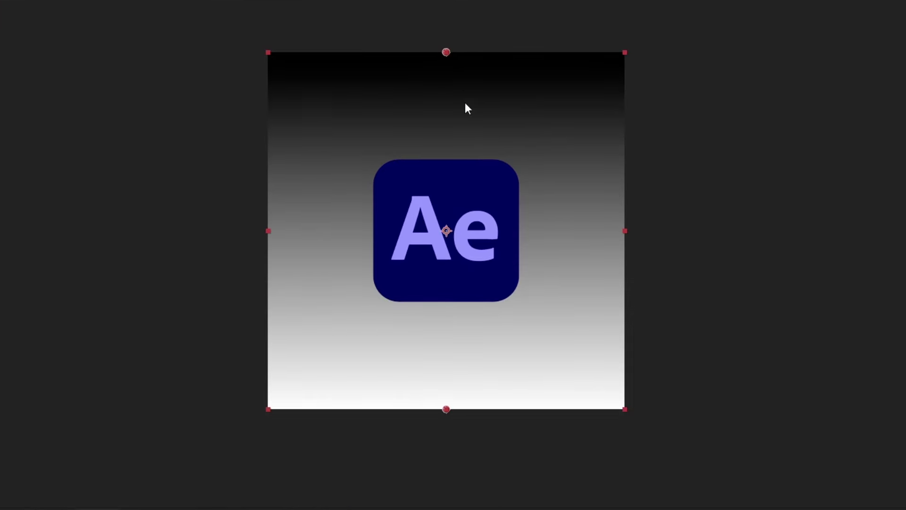
Step: Angle the ramp diagonally and sample the logo's navy blue as its end colour
{"action": "left_click_drag", "start_coordinate": [446, 52], "coordinate": [471, 94]}
{"action": "left_click_drag", "start_coordinate": [446, 409], "coordinate": [368, 447]}
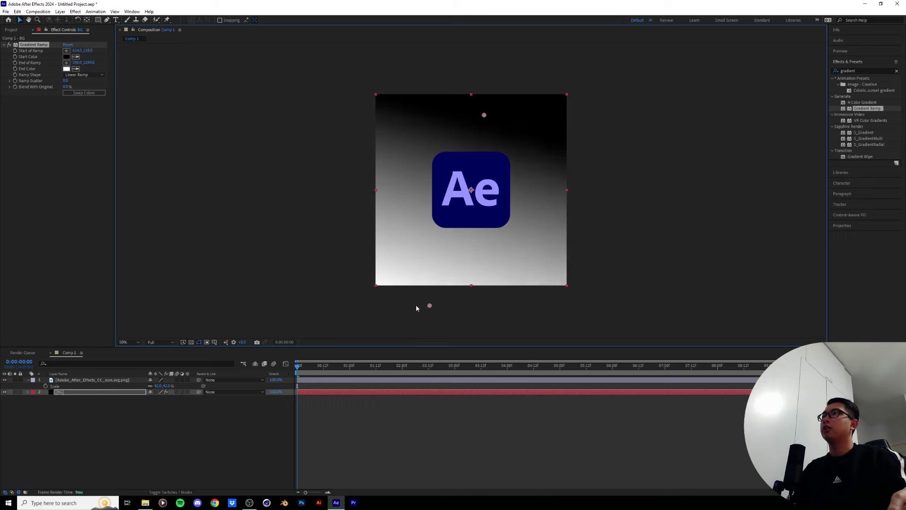
{"action": "mouse_move", "coordinate": [416, 308]}
{"action": "left_mouse_down"}
{"action": "mouse_move", "coordinate": [419, 289]}
{"action": "mouse_move", "coordinate": [414, 315]}
{"action": "left_mouse_up"}
{"action": "mouse_move", "coordinate": [399, 171]}
{"action": "left_mouse_down"}
{"action": "mouse_move", "coordinate": [412, 164]}
{"action": "mouse_move", "coordinate": [404, 157]}
{"action": "left_mouse_up"}
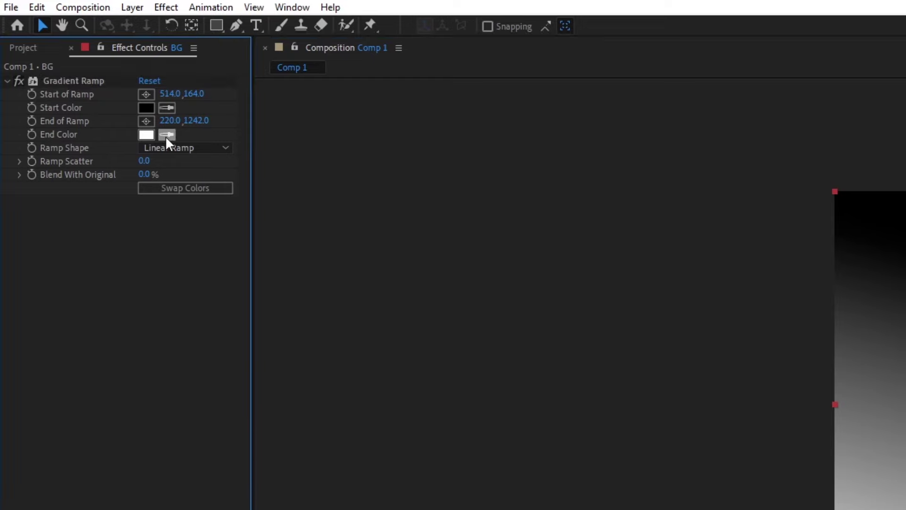
{"action": "left_click", "coordinate": [166, 135]}
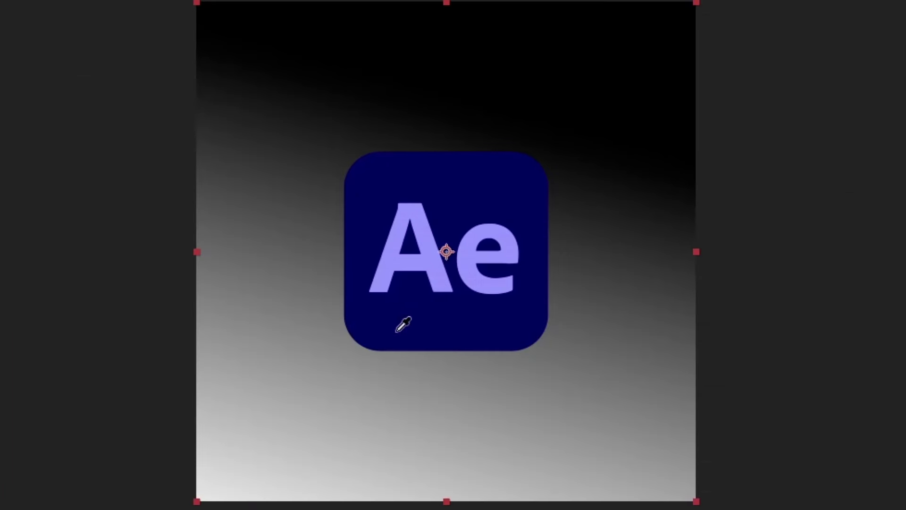
{"action": "left_click", "coordinate": [400, 183]}
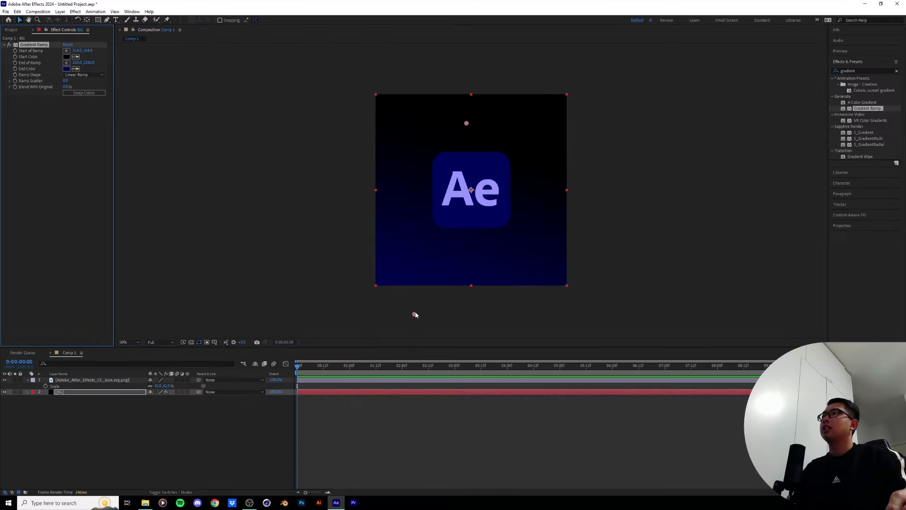
Step: Inspect the gradient at 100% zoom, return to 50%, and deselect the effect
{"action": "key", "text": "period"}
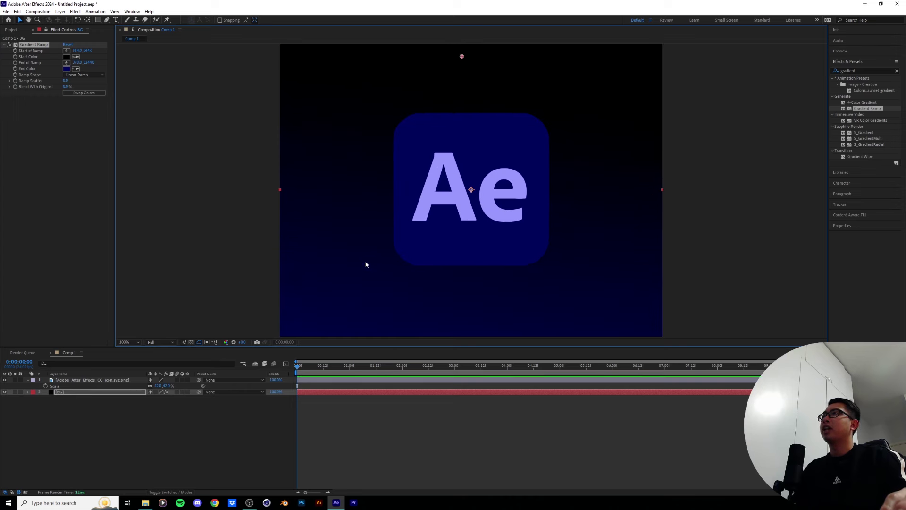
{"action": "left_click_drag", "start_coordinate": [381, 286], "coordinate": [361, 261]}
{"action": "key", "text": "comma"}
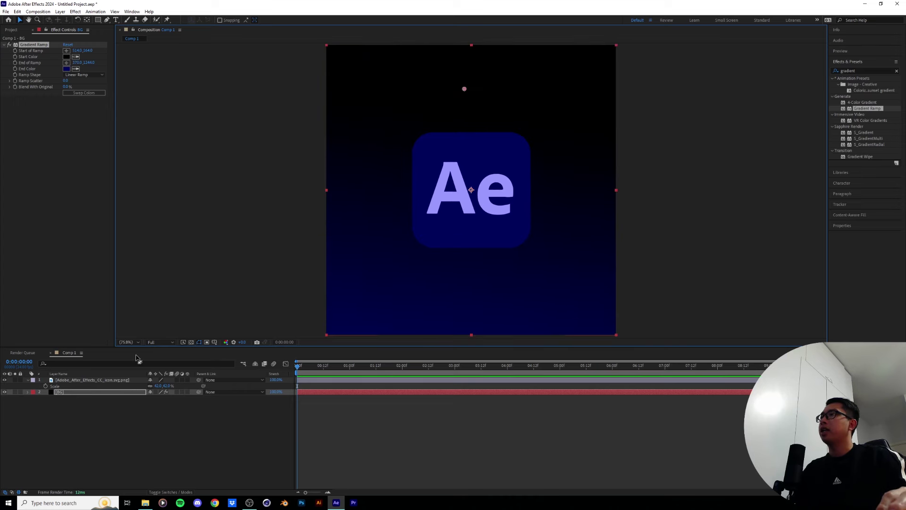
{"action": "key", "text": "comma"}
{"action": "left_click", "coordinate": [77, 417]}
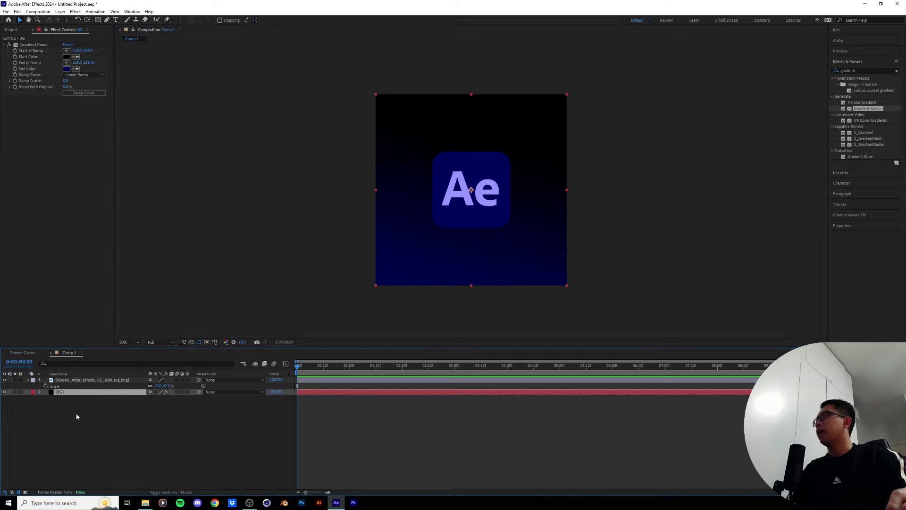
{"action": "left_click", "coordinate": [60, 11]}
Step: Create a solid named Grid and apply the Grid generator effect to it
{"action": "left_click", "coordinate": [396, 41]}
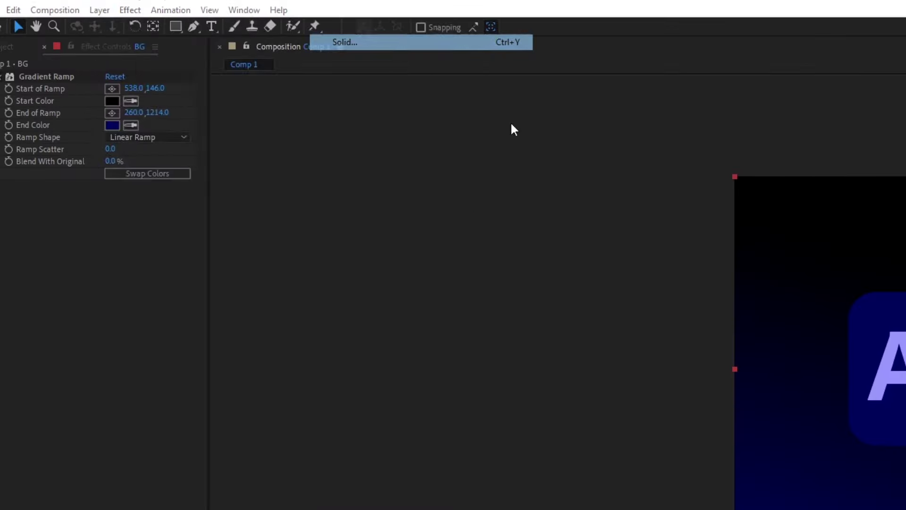
{"action": "type", "text": "Grid"}
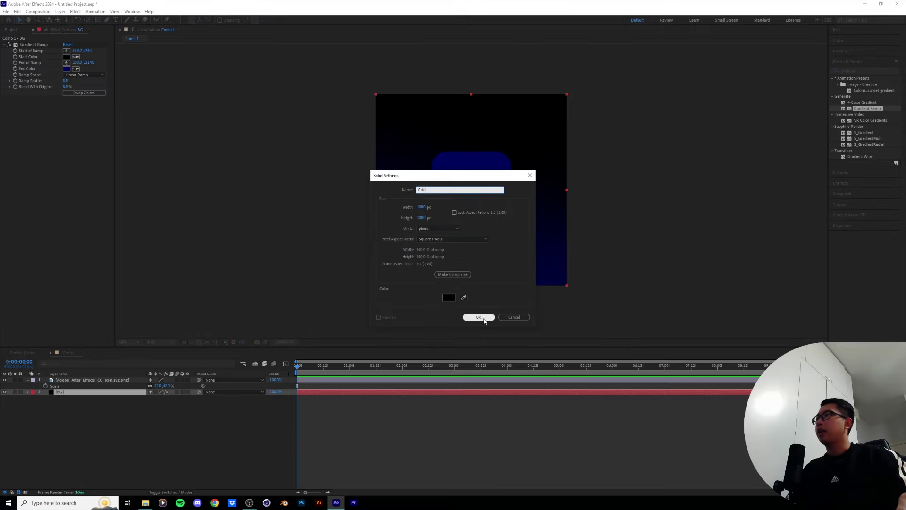
{"action": "left_click", "coordinate": [507, 385]}
{"action": "left_click", "coordinate": [905, 0]}
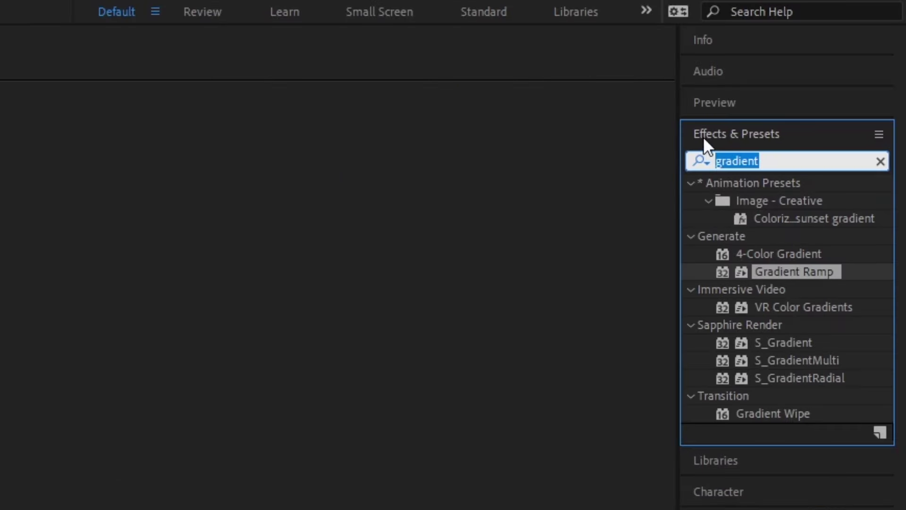
{"action": "type", "text": "gri"}
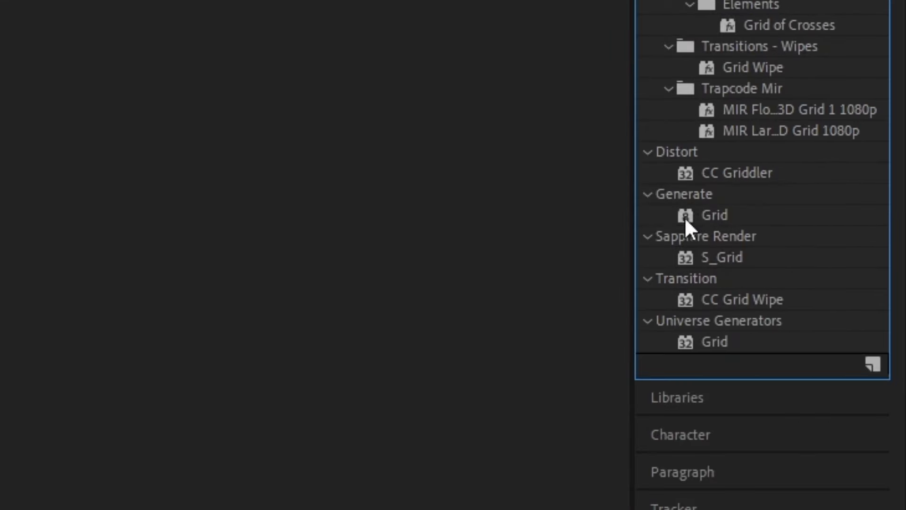
{"action": "left_click_drag", "start_coordinate": [714, 217], "coordinate": [0, 509]}
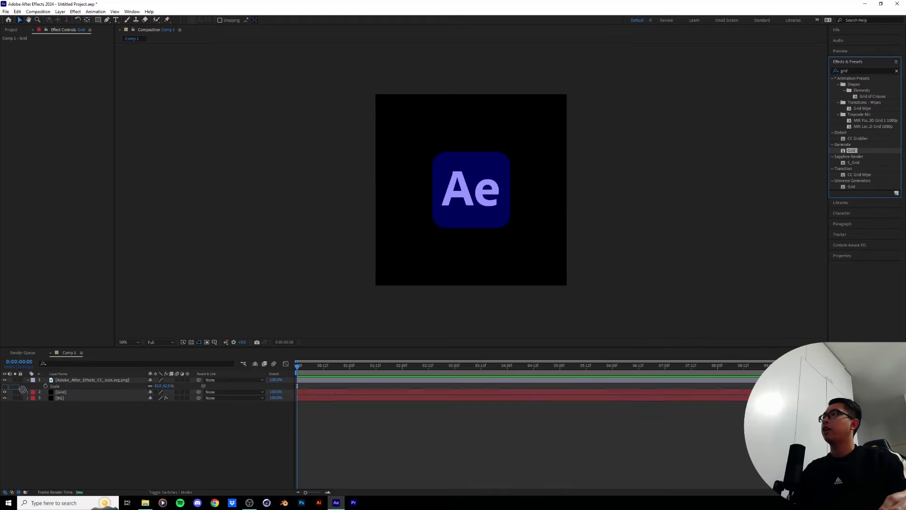
{"action": "left_click_drag", "start_coordinate": [78, 396], "coordinate": [78, 394]}
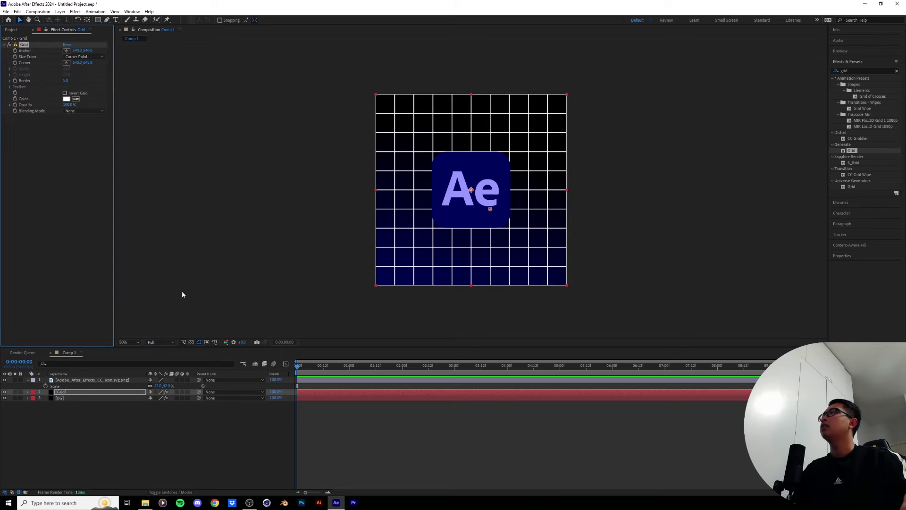
Step: Thin the grid lines to a 2.0 border
{"action": "scroll", "coordinate": [468, 192], "scroll_direction": "up", "scroll_amount": 2}
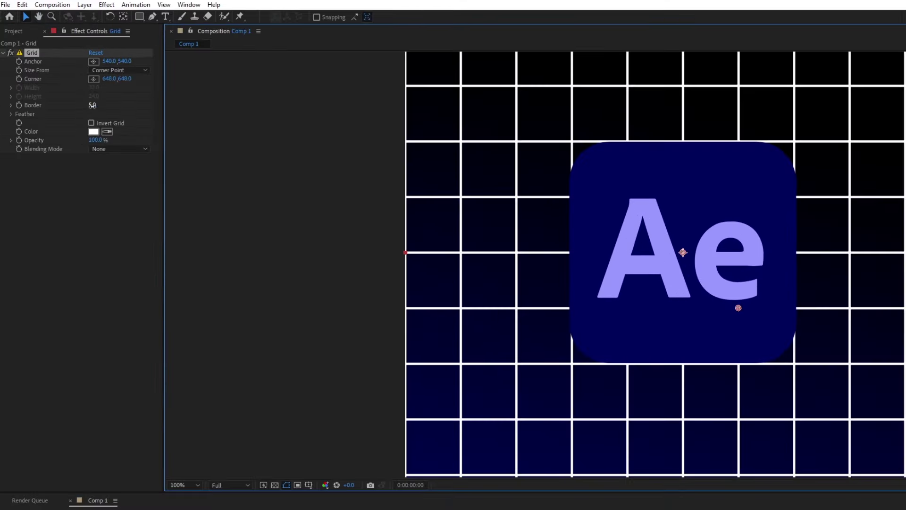
{"action": "left_click_drag", "start_coordinate": [92, 105], "coordinate": [87, 111]}
{"action": "left_click", "coordinate": [93, 105]}
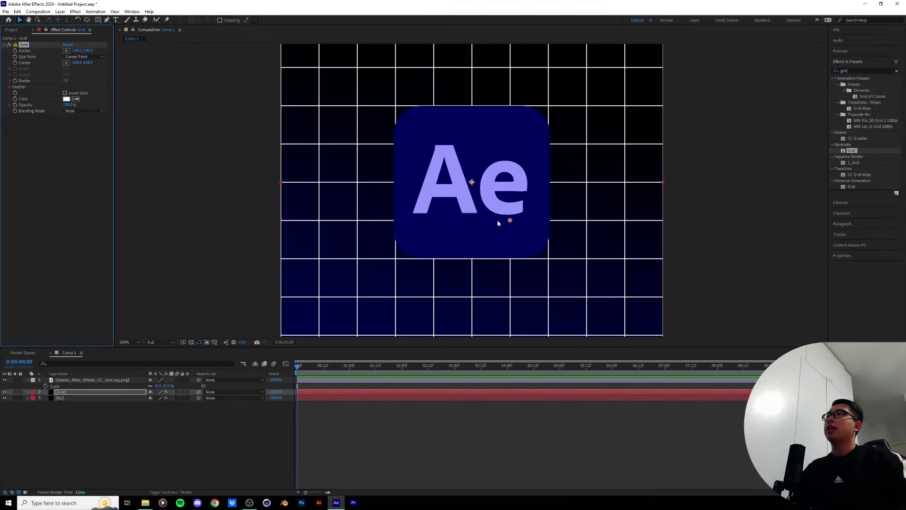
Step: Drag the Grid corner point inward to shrink the cells to about 94 px
{"action": "key", "text": "period"}
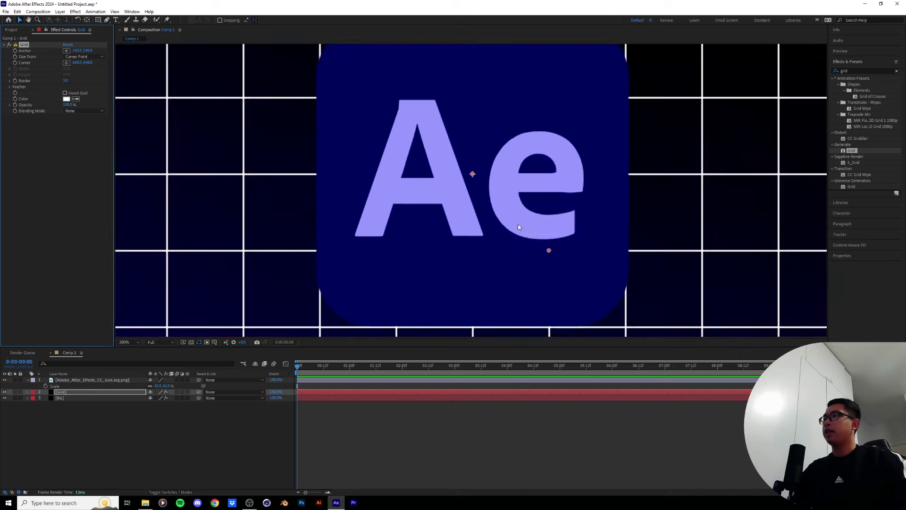
{"action": "key", "text": "comma"}
{"action": "left_click_drag", "start_coordinate": [480, 191], "coordinate": [399, 237]}
{"action": "left_click_drag", "start_coordinate": [571, 148], "coordinate": [527, 140]}
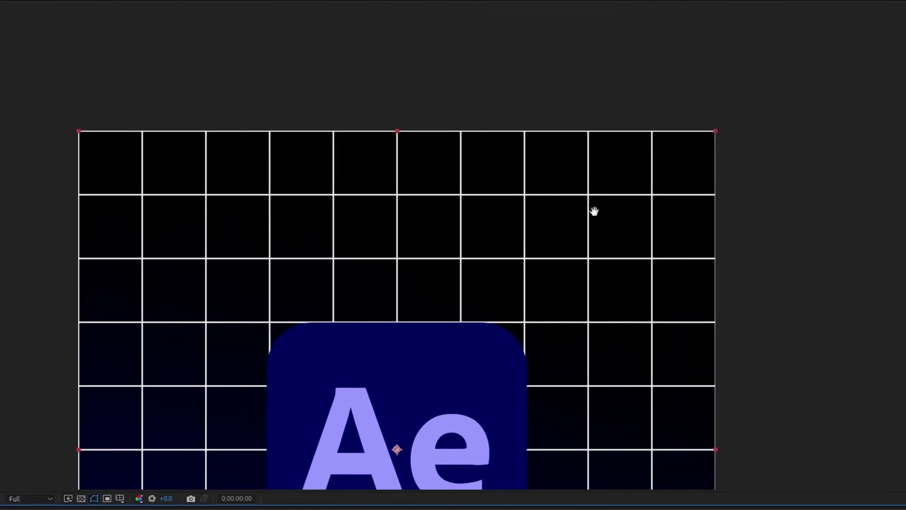
{"action": "left_click_drag", "start_coordinate": [639, 163], "coordinate": [658, 208]}
{"action": "scroll", "coordinate": [673, 253], "scroll_direction": "down", "scroll_amount": 3}
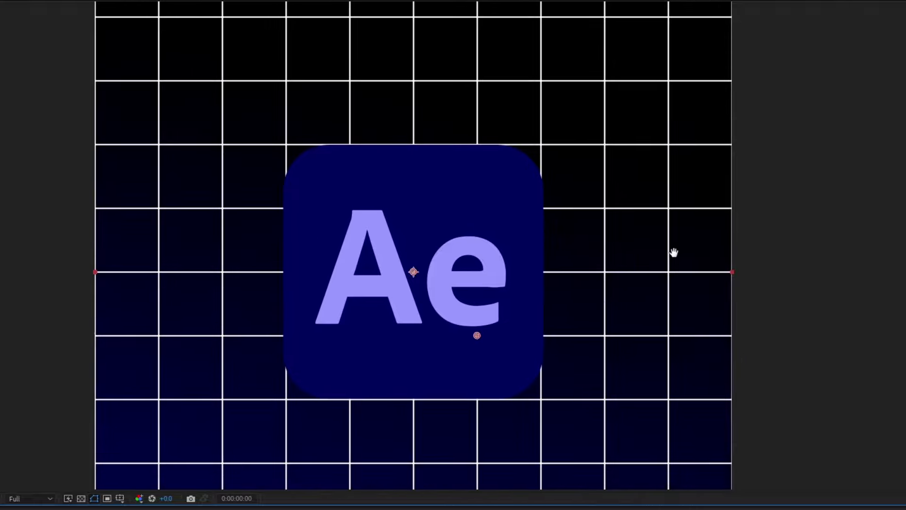
{"action": "left_click_drag", "start_coordinate": [674, 253], "coordinate": [703, 261]}
{"action": "left_click_drag", "start_coordinate": [465, 307], "coordinate": [499, 290]}
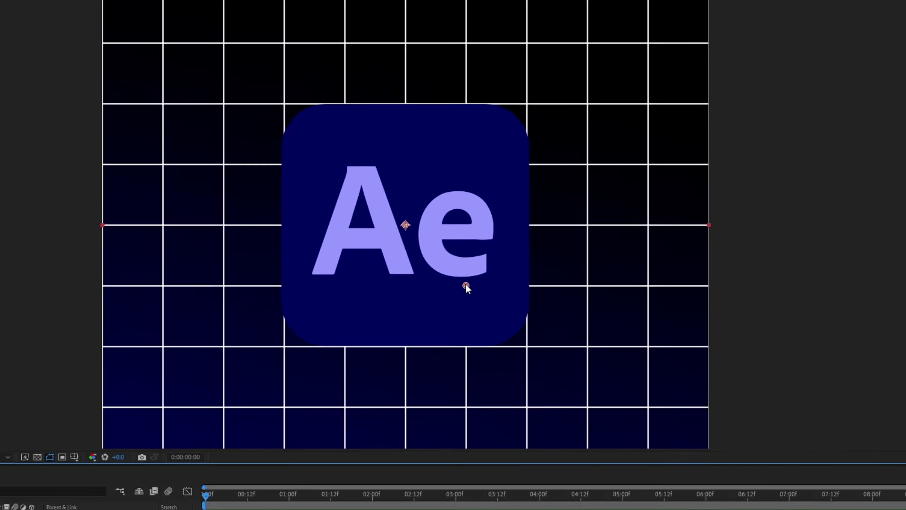
{"action": "left_click_drag", "start_coordinate": [465, 284], "coordinate": [439, 256]}
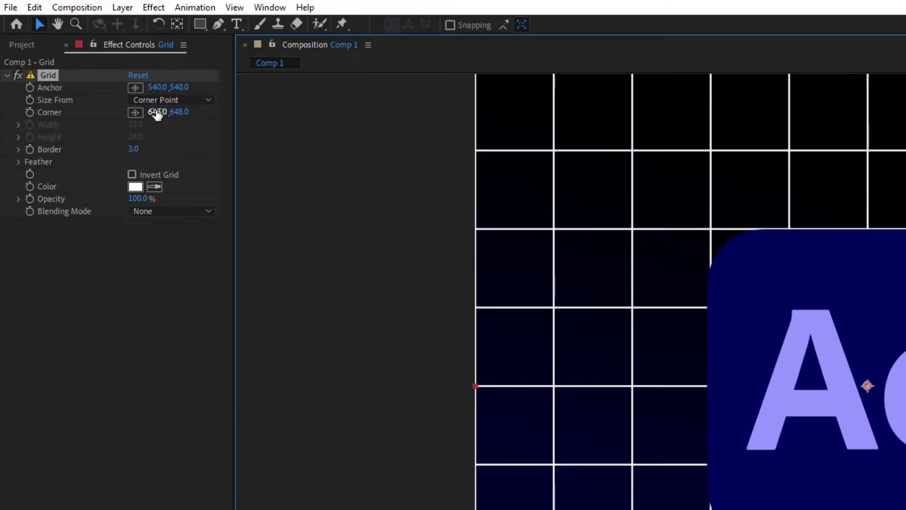
Step: Set the Grid effect's corner to 628, 628
{"action": "left_click", "coordinate": [156, 113]}
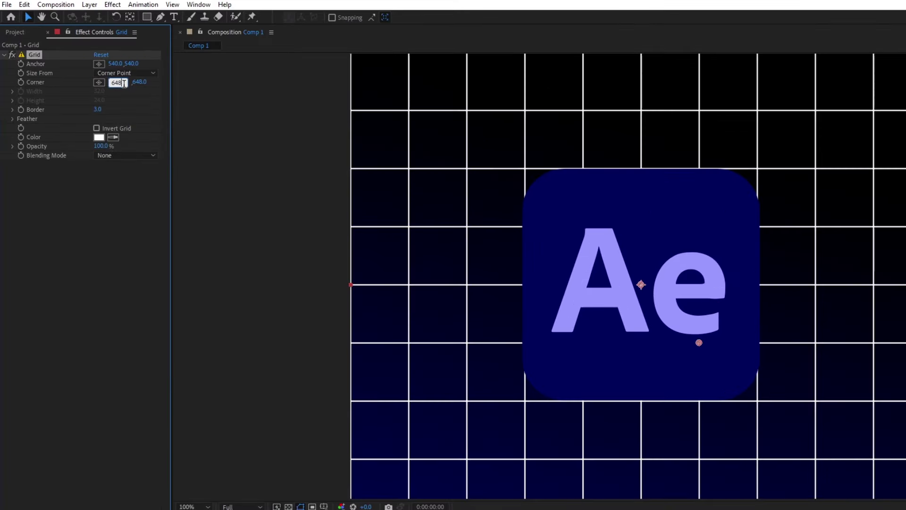
{"action": "key", "text": "Return"}
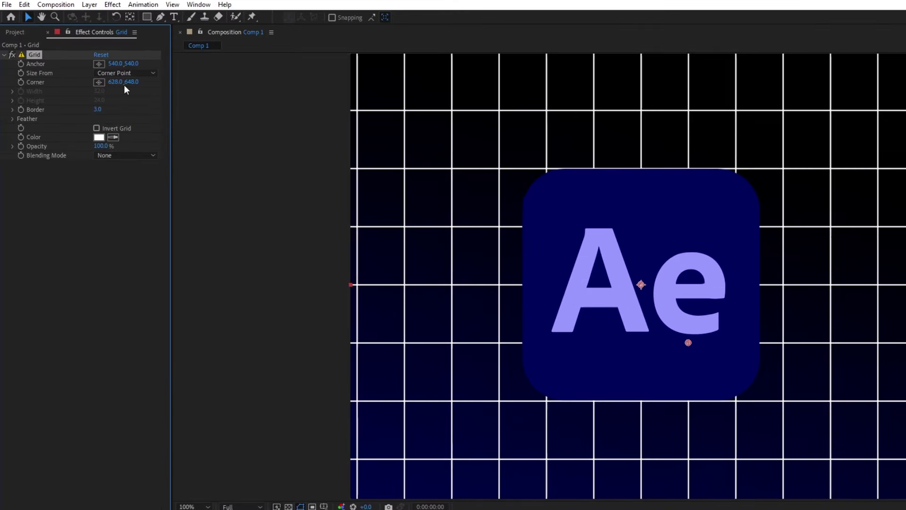
{"action": "left_click", "coordinate": [140, 82]}
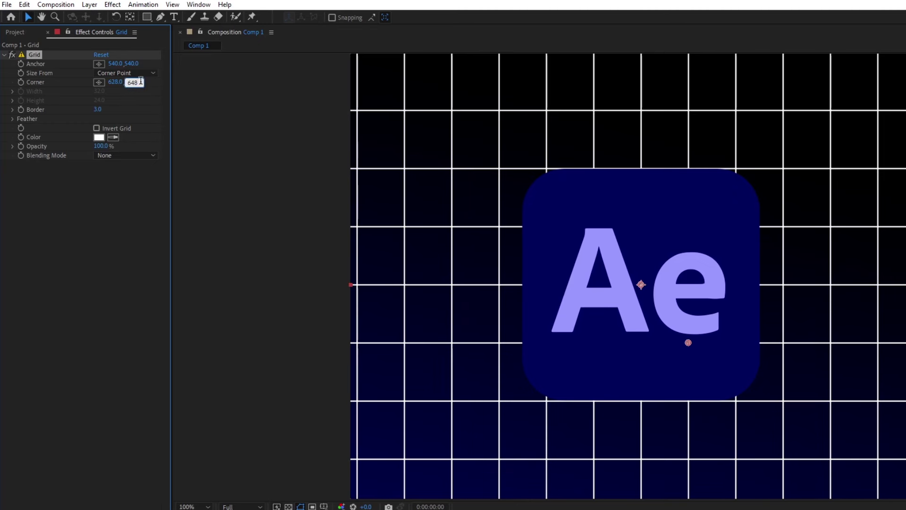
{"action": "key", "text": "Return"}
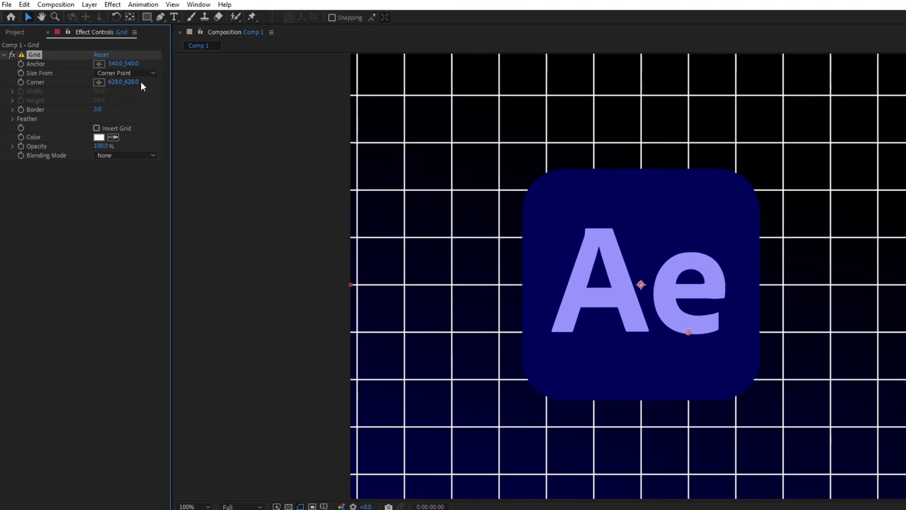
Step: Set the Grid layer's blending mode to Soft Light
{"action": "scroll", "coordinate": [718, 278], "scroll_direction": "down", "scroll_amount": 2}
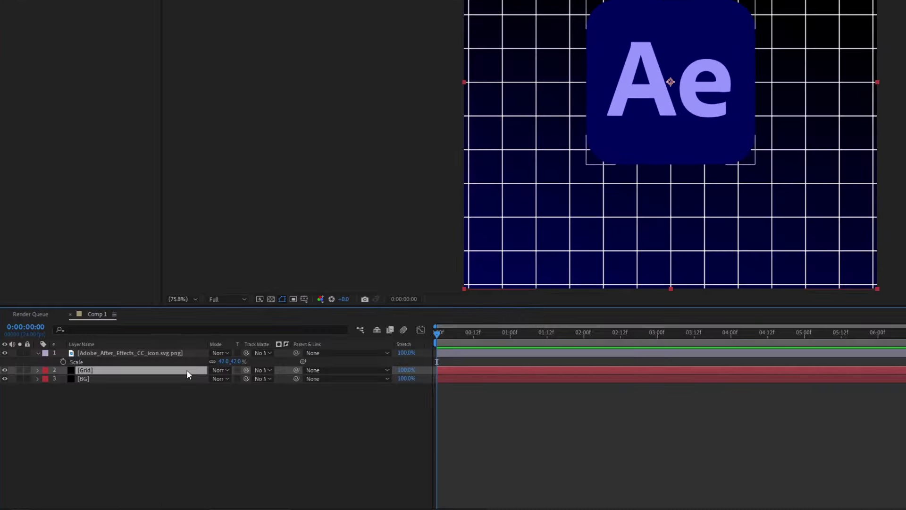
{"action": "left_click", "coordinate": [215, 370]}
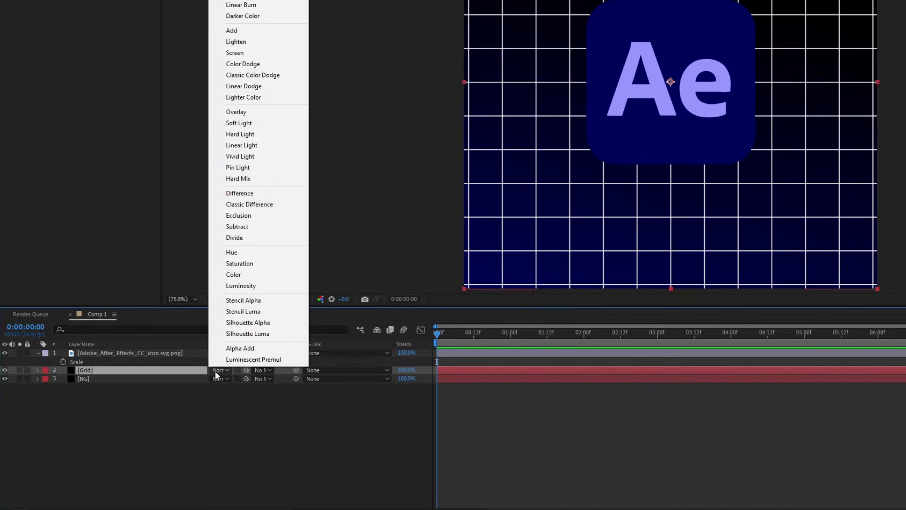
{"action": "left_click", "coordinate": [257, 124]}
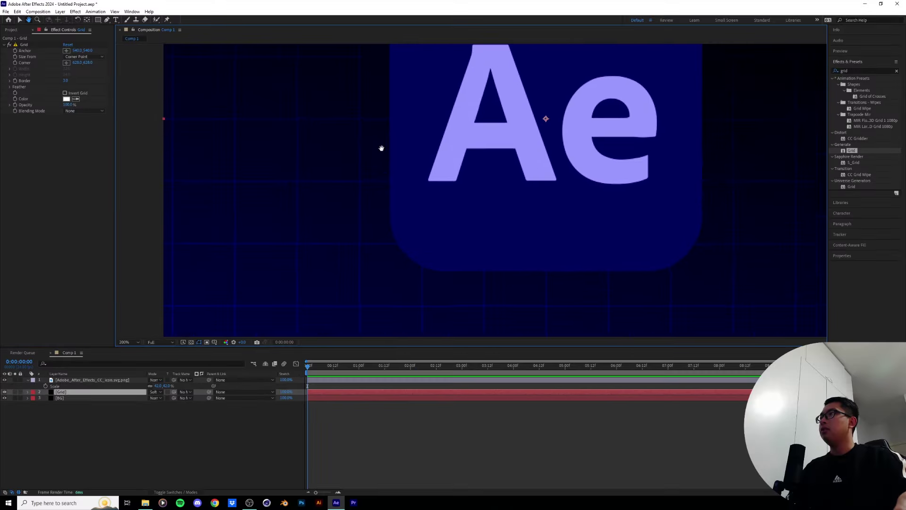
{"action": "scroll", "coordinate": [381, 146], "scroll_direction": "up", "scroll_amount": 4}
{"action": "scroll", "coordinate": [354, 151], "scroll_direction": "up", "scroll_amount": 8}
{"action": "scroll", "coordinate": [293, 279], "scroll_direction": "right", "scroll_amount": 5}
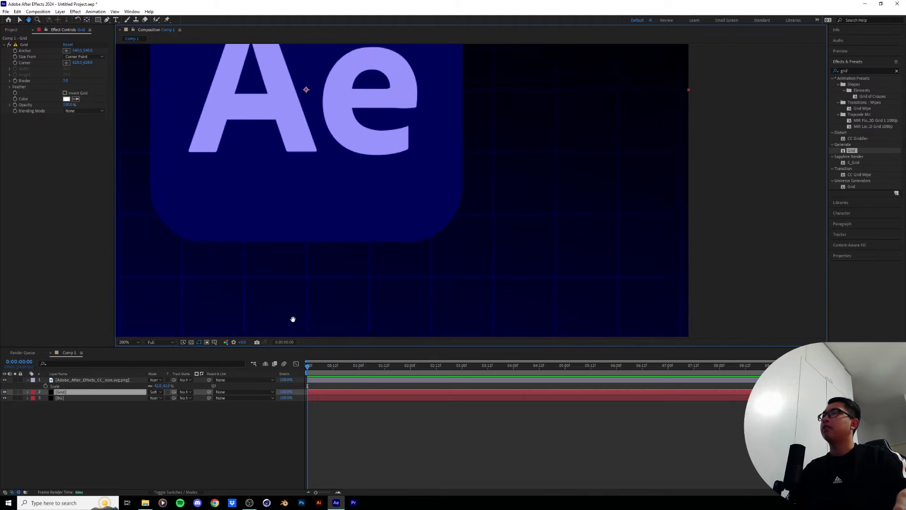
{"action": "left_click_drag", "start_coordinate": [471, 232], "coordinate": [563, 220]}
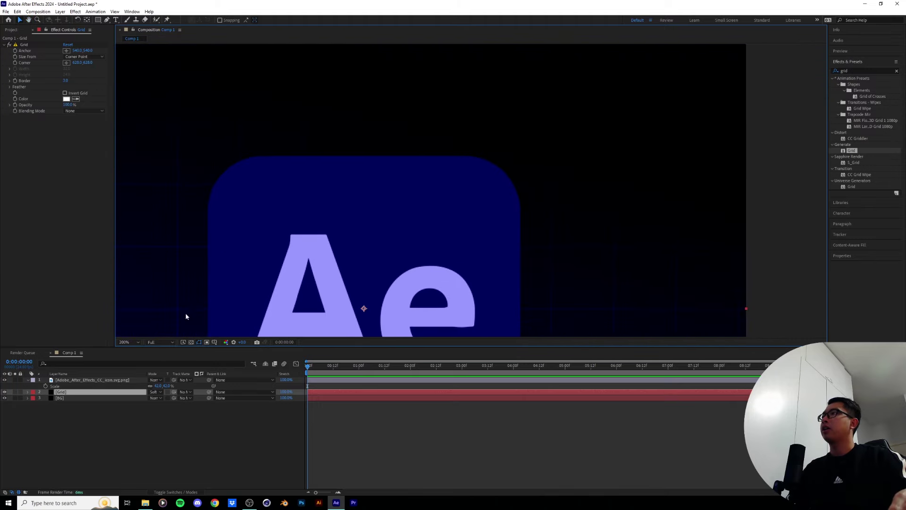
{"action": "scroll", "coordinate": [486, 170], "scroll_direction": "down", "scroll_amount": 2}
{"action": "key", "text": "ctrl+Down"}
{"action": "scroll", "coordinate": [496, 203], "scroll_direction": "up", "scroll_amount": 2}
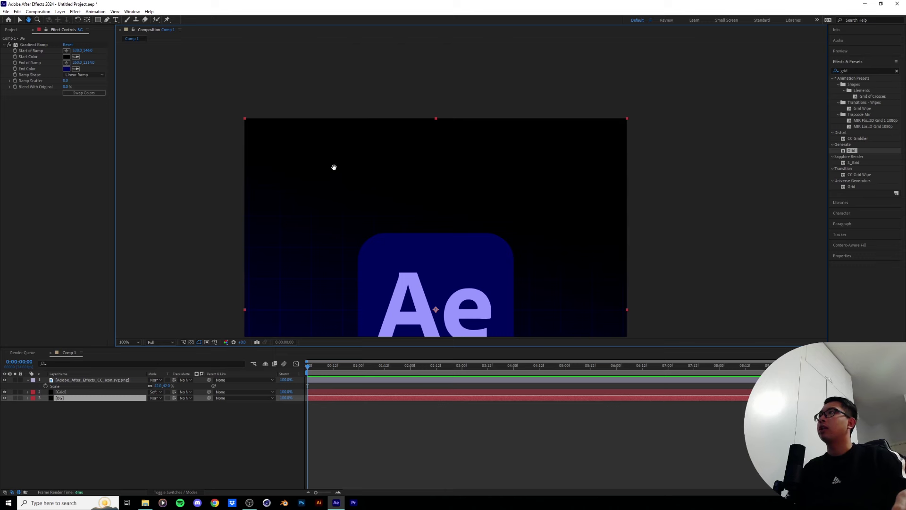
{"action": "scroll", "coordinate": [569, 265], "scroll_direction": "up", "scroll_amount": 2}
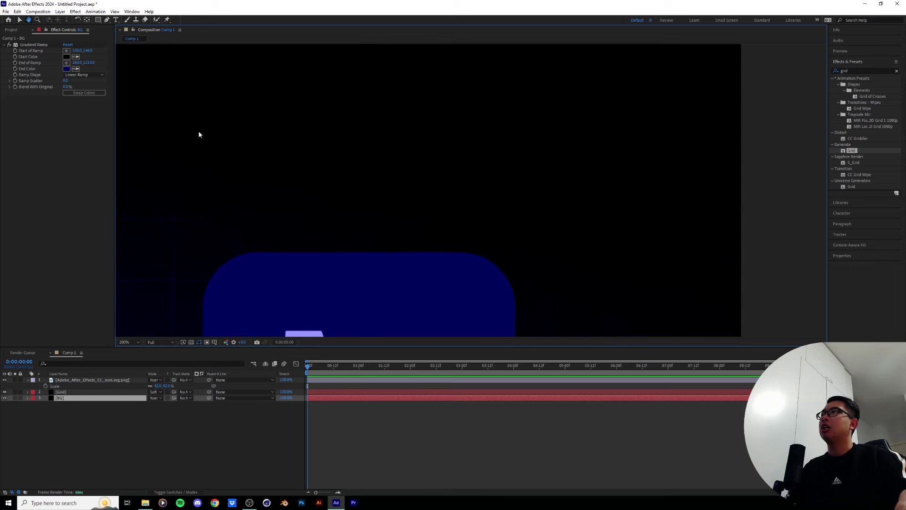
Step: Set the BG gradient start colour to 090909 and make the Grid layer 3D
{"action": "left_click", "coordinate": [66, 57]}
{"action": "type", "text": "060606"}
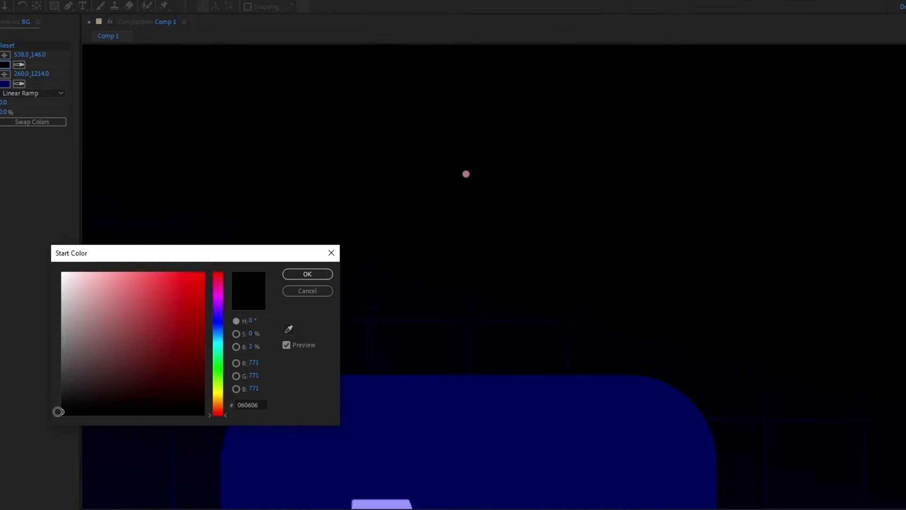
{"action": "left_click_drag", "start_coordinate": [57, 412], "coordinate": [56, 409]}
{"action": "key", "text": "Return"}
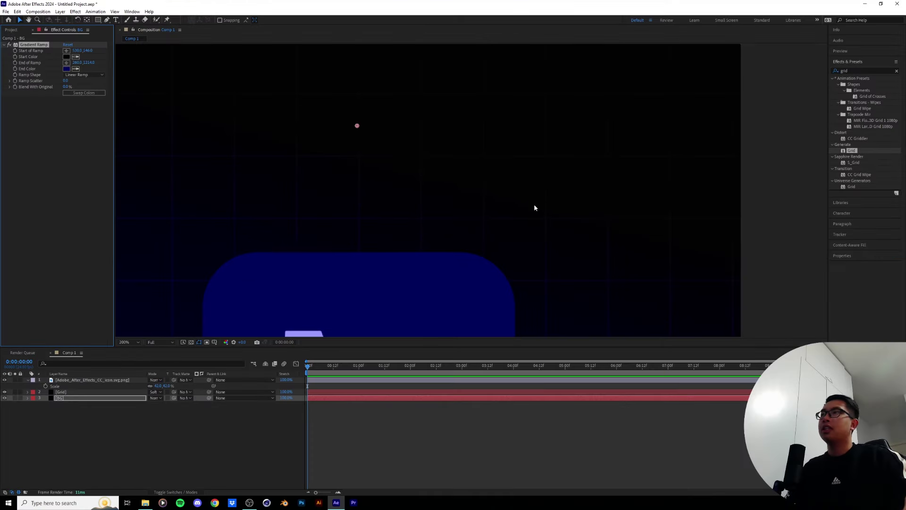
{"action": "scroll", "coordinate": [519, 212], "scroll_direction": "down", "scroll_amount": 4}
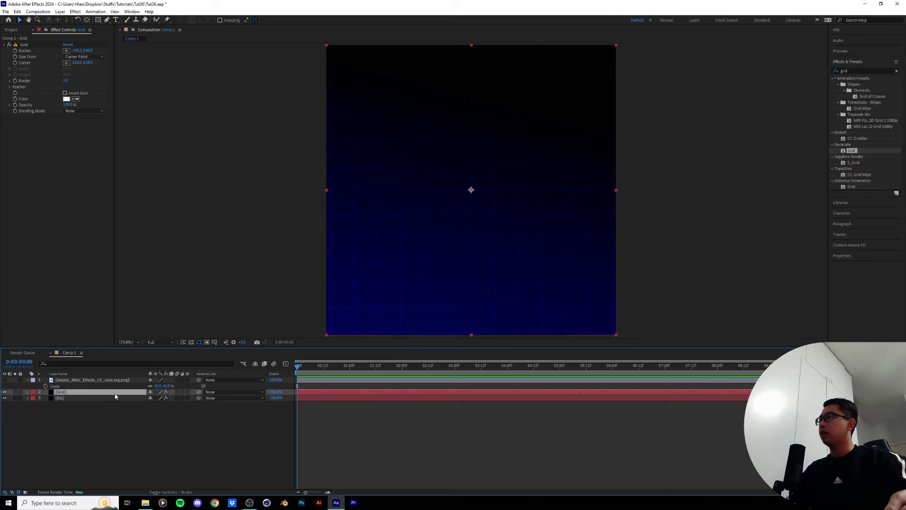
{"action": "left_click", "coordinate": [188, 393]}
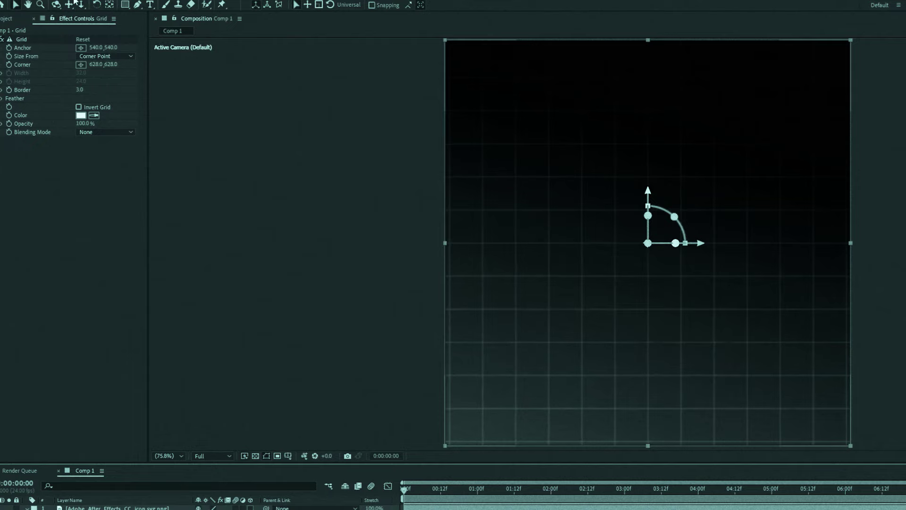
Step: Resize the Grid solid to 2080 px wide with Lock Aspect Ratio enabled
{"action": "key", "text": "ctrl+shift+y"}
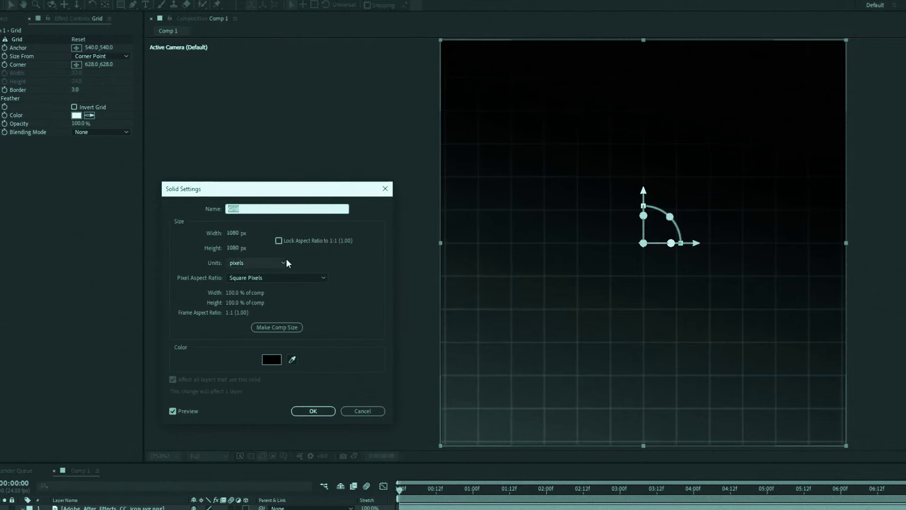
{"action": "left_click", "coordinate": [279, 241]}
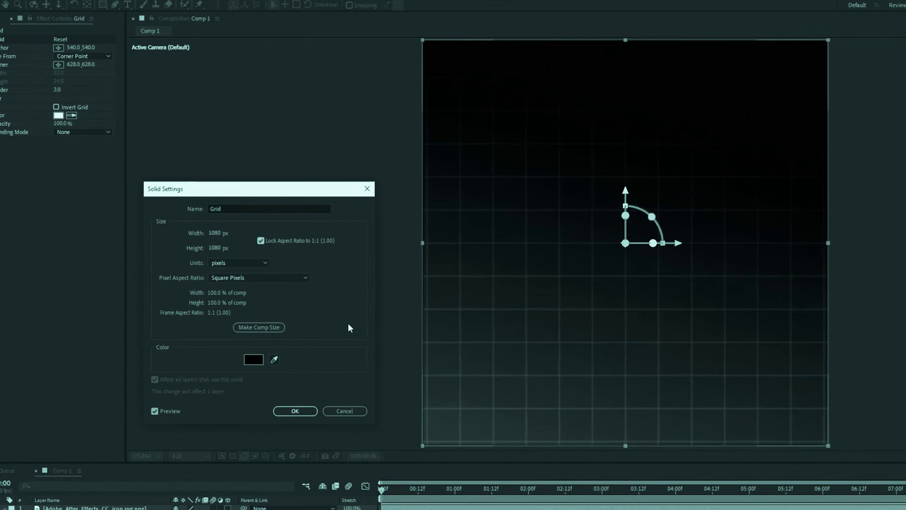
{"action": "left_click", "coordinate": [215, 233]}
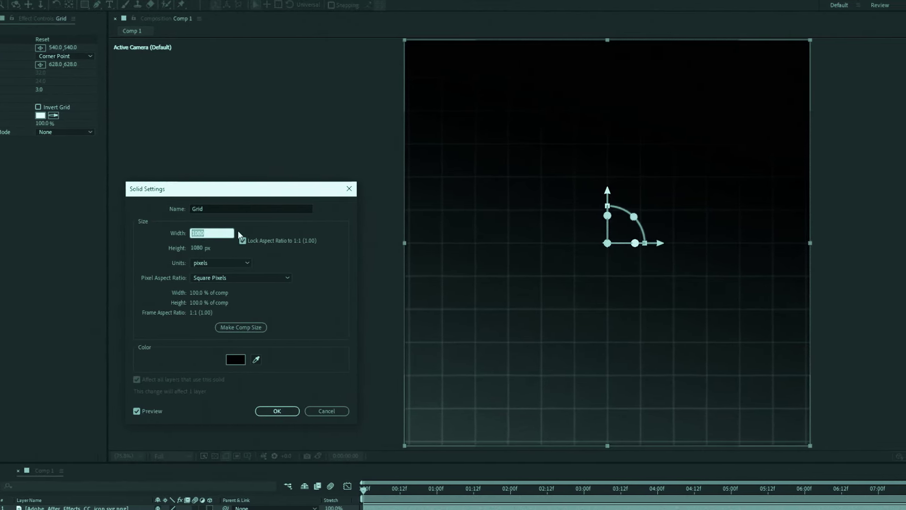
{"action": "type", "text": "2080"}
{"action": "left_click", "coordinate": [277, 410]}
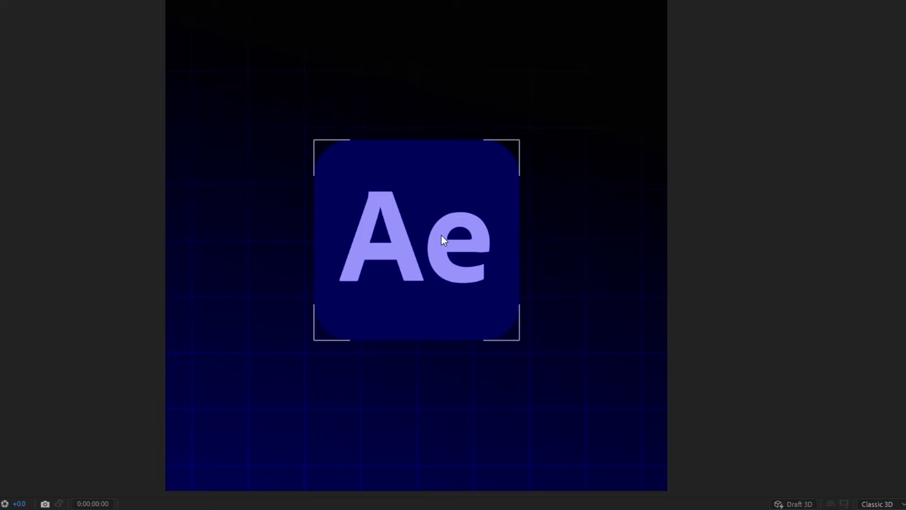
Step: Select the Ae logo layer, then the V logo layer, in the timeline
{"action": "left_click", "coordinate": [446, 218]}
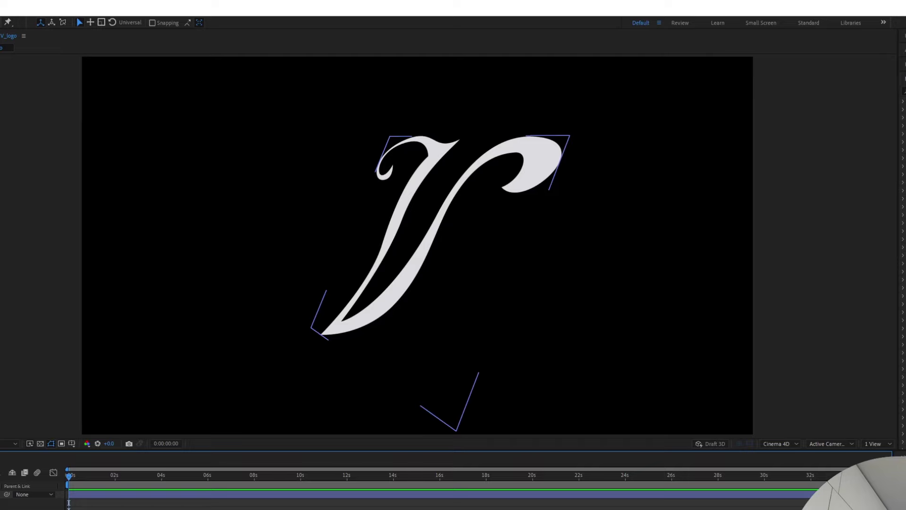
{"action": "left_click", "coordinate": [123, 492]}
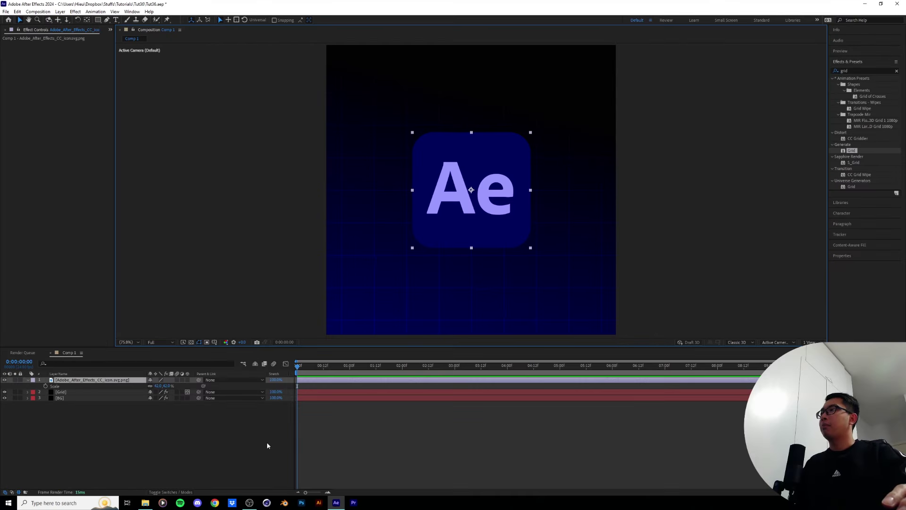
{"action": "scroll", "coordinate": [470, 168], "scroll_direction": "up", "scroll_amount": 1}
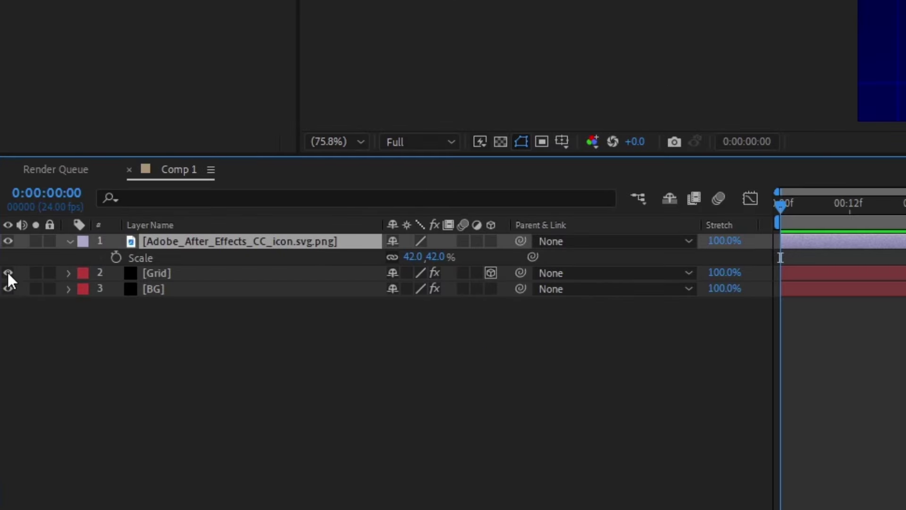
Step: Hide the Grid and BG layers and add a new shape layer
{"action": "left_click_drag", "start_coordinate": [7, 271], "coordinate": [9, 305]}
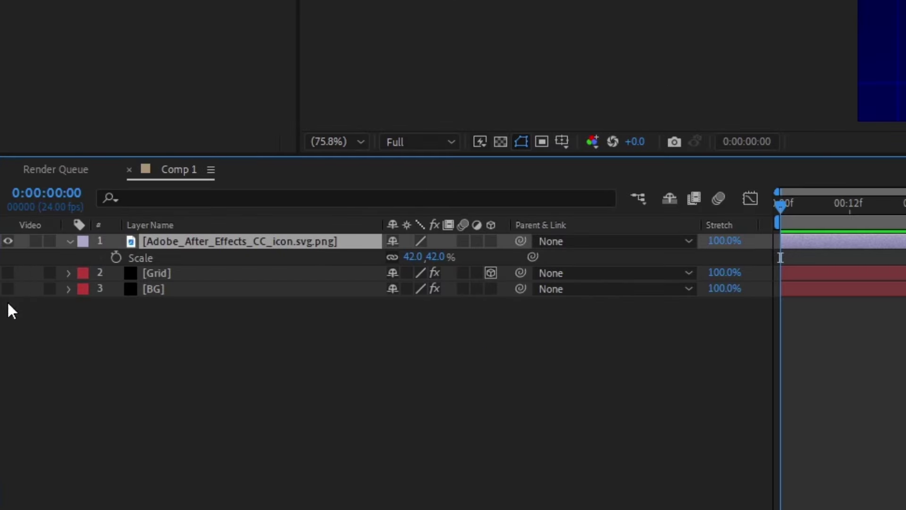
{"action": "left_click", "coordinate": [109, 13]}
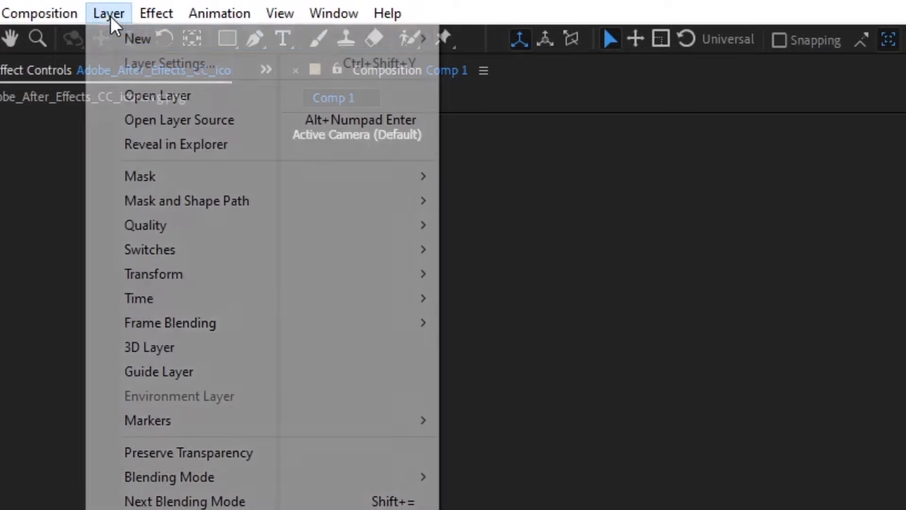
{"action": "mouse_move", "coordinate": [116, 32]}
{"action": "left_click", "coordinate": [520, 164]}
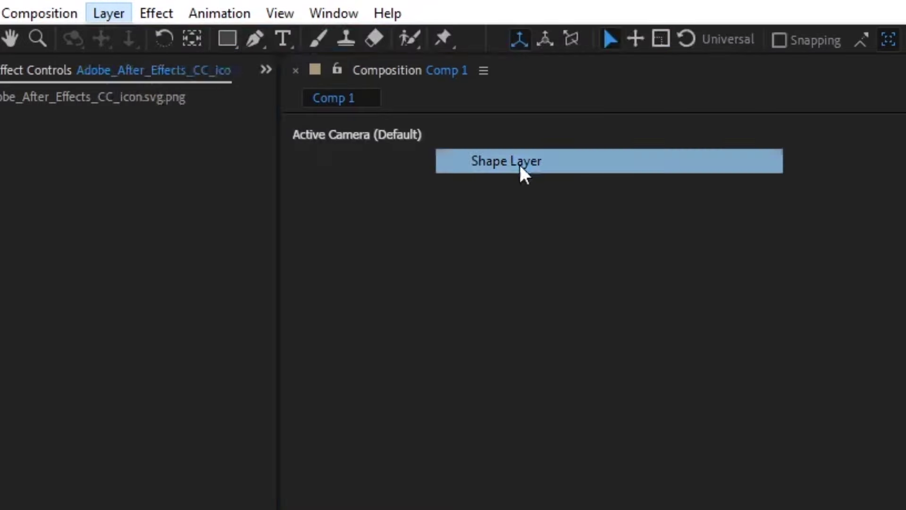
Step: Fill the whole composition with a rounded rectangle using the Rounded Rectangle Tool
{"action": "left_click", "coordinate": [228, 39]}
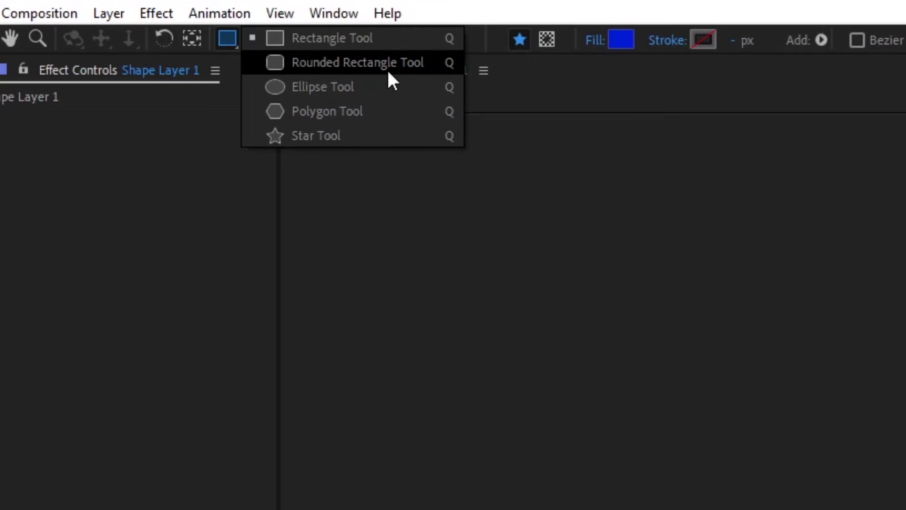
{"action": "left_click", "coordinate": [410, 75]}
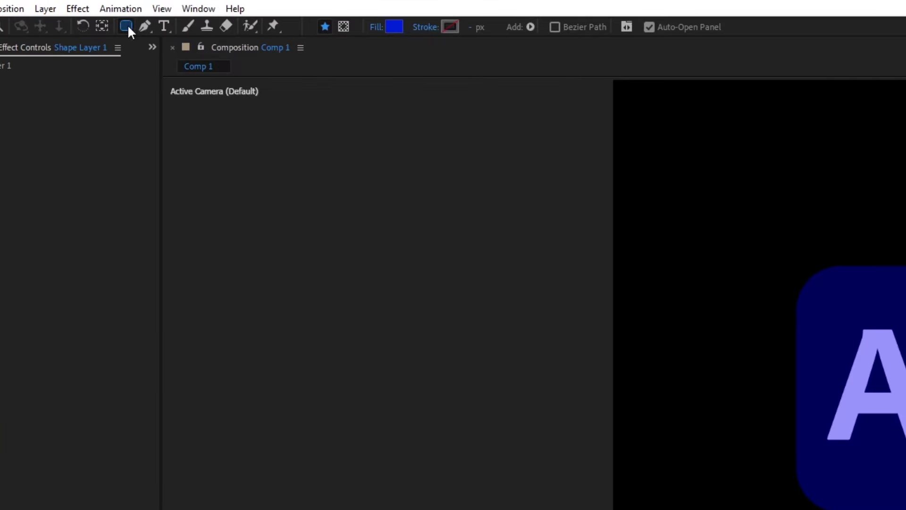
{"action": "double_click", "coordinate": [126, 26]}
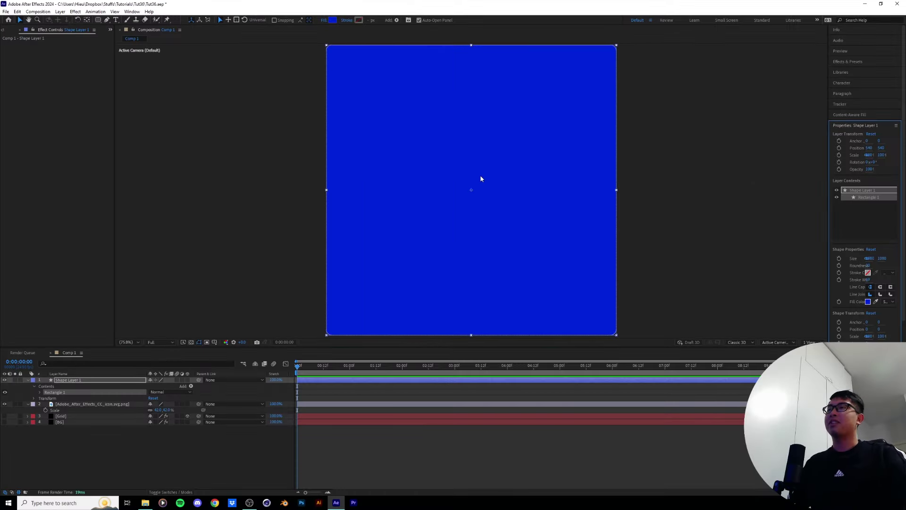
Step: Resize the rounded rectangle path to 440 × 440 over a transparency background
{"action": "left_click", "coordinate": [40, 392]}
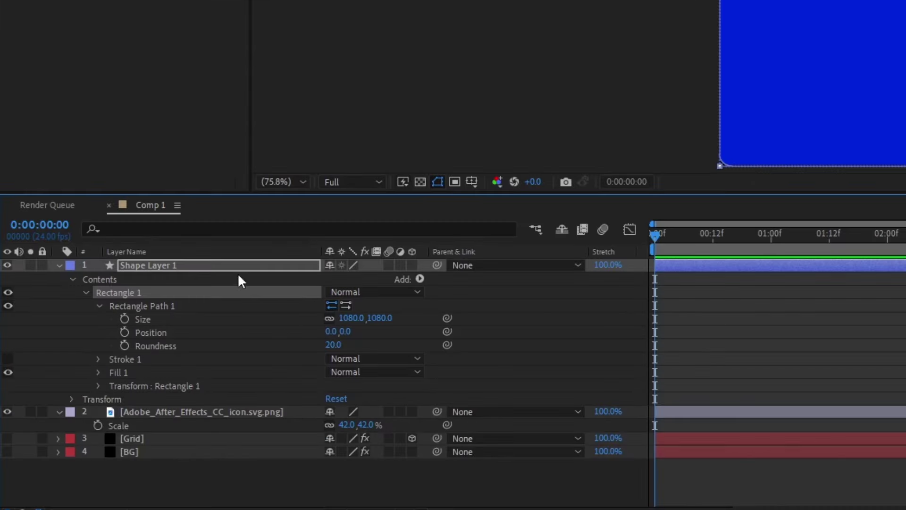
{"action": "left_click", "coordinate": [46, 398]}
{"action": "left_click_drag", "start_coordinate": [385, 326], "coordinate": [339, 332]}
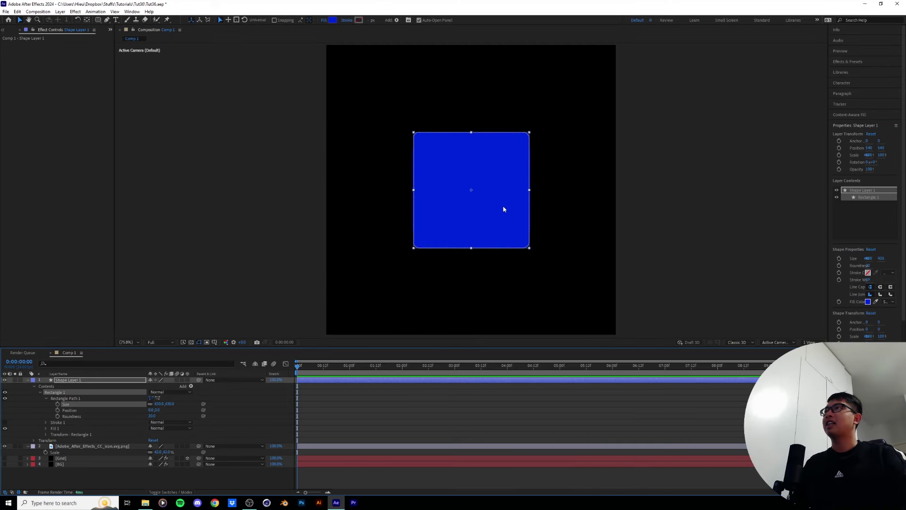
{"action": "key", "text": "slash"}
{"action": "left_click_drag", "start_coordinate": [170, 403], "coordinate": [175, 404]}
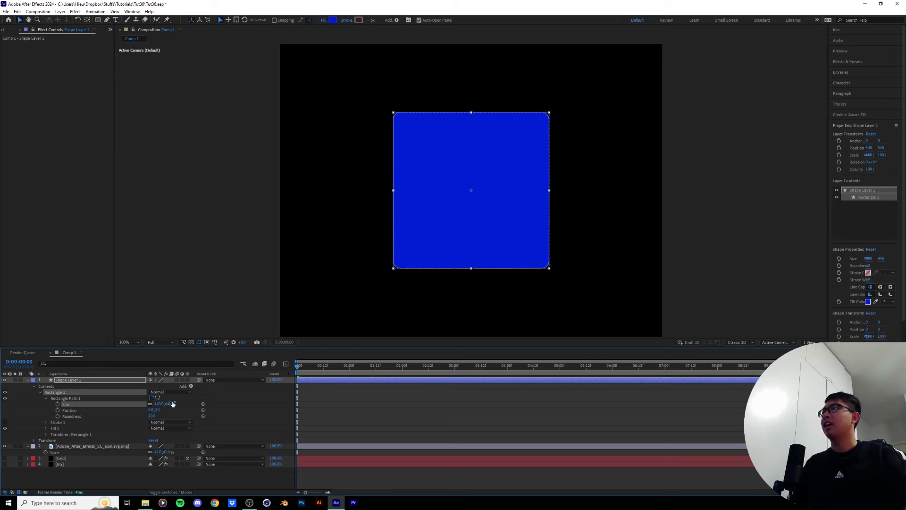
{"action": "left_click", "coordinate": [191, 342]}
{"action": "key", "text": "period"}
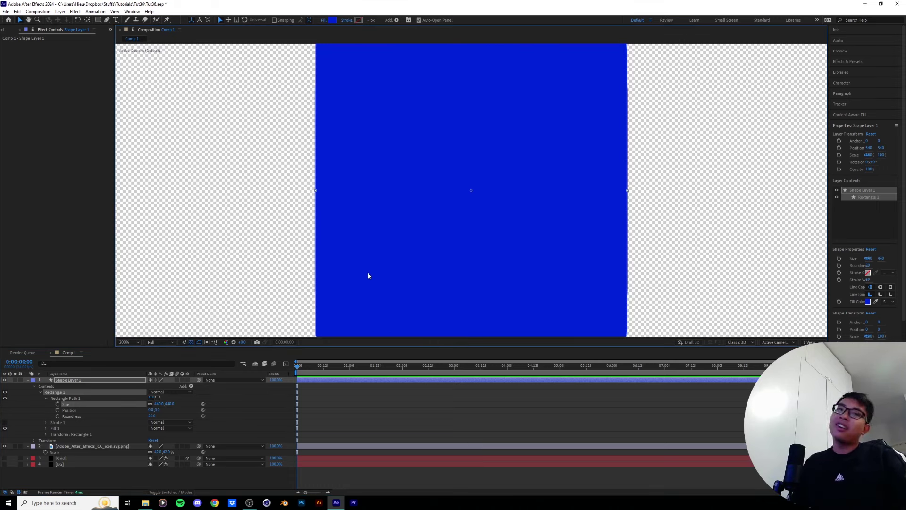
{"action": "mouse_move", "coordinate": [172, 404]}
{"action": "left_mouse_down"}
{"action": "mouse_move", "coordinate": [158, 404]}
{"action": "mouse_move", "coordinate": [171, 405]}
{"action": "left_mouse_up"}
Step: Rename the shape layer to 3D BACK and the composition to MAIN COMP
{"action": "left_click", "coordinate": [78, 379]}
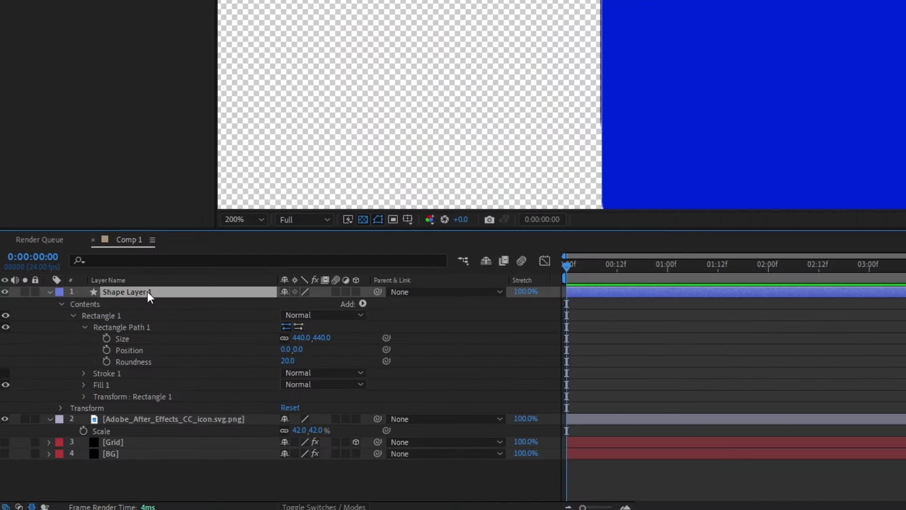
{"action": "key", "text": "Return"}
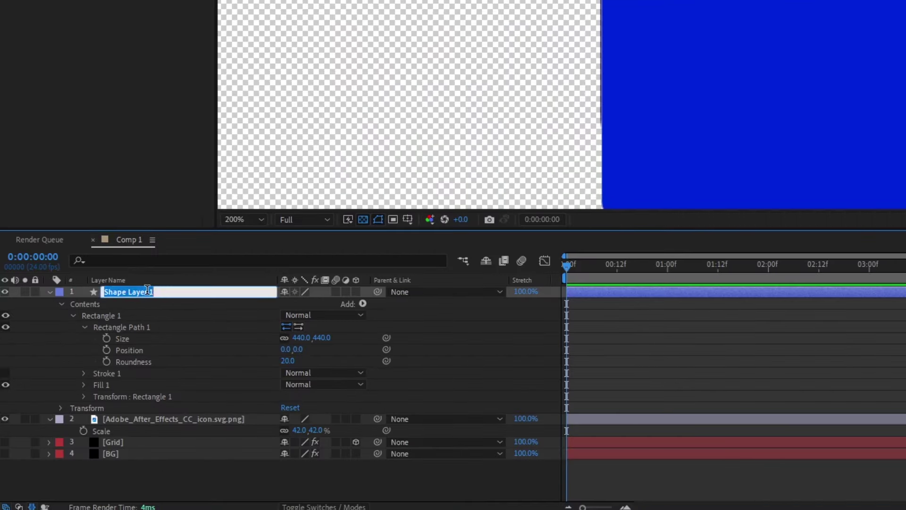
{"action": "type", "text": "3D BACK"}
{"action": "key", "text": "Return"}
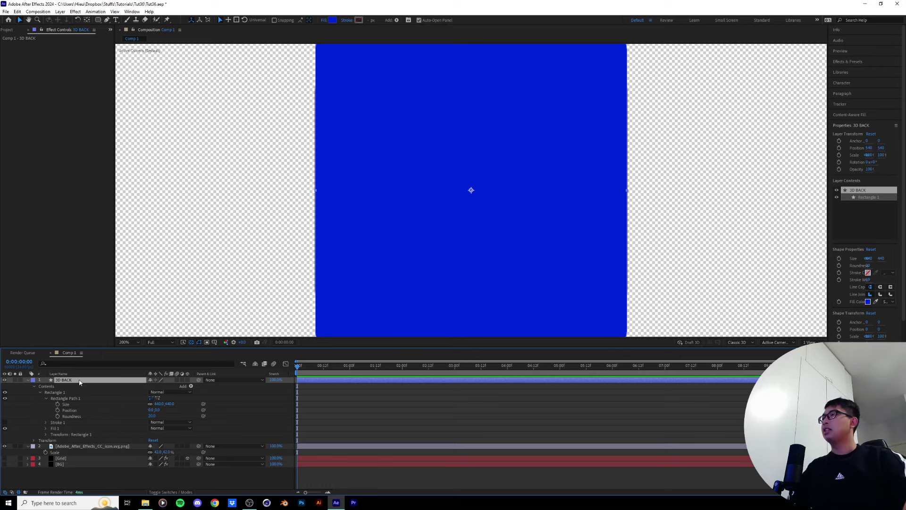
{"action": "key", "text": "ctrl+0"}
{"action": "key", "text": "Return"}
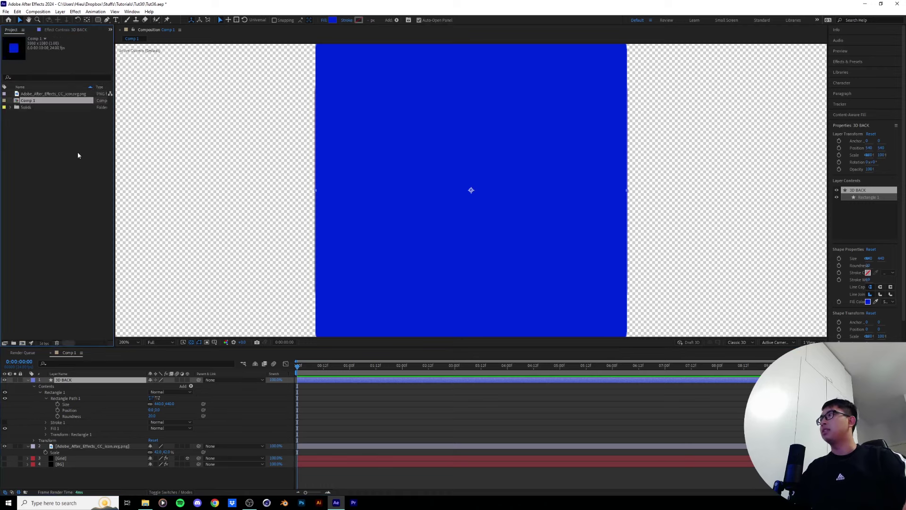
{"action": "type", "text": "MAIN COMP"}
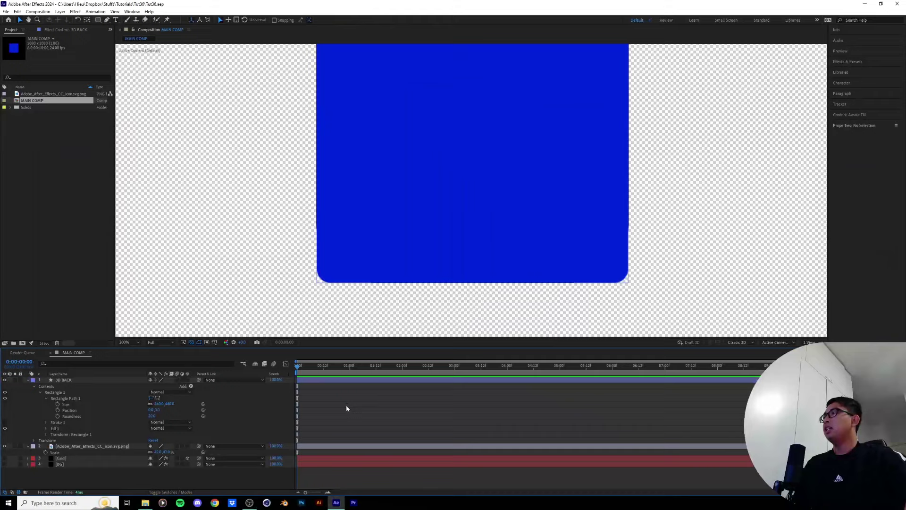
Step: Reveal and select the 3D BACK layer's Opacity property
{"action": "left_click", "coordinate": [65, 381]}
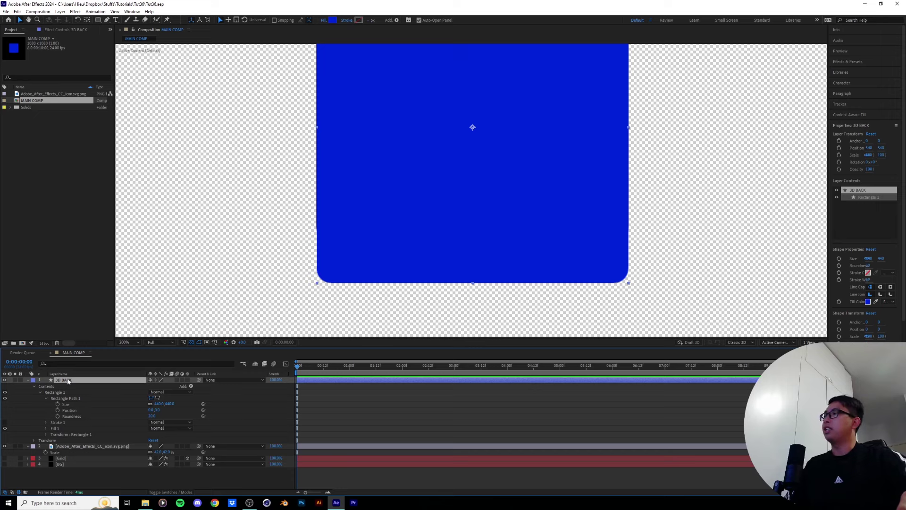
{"action": "key", "text": "t"}
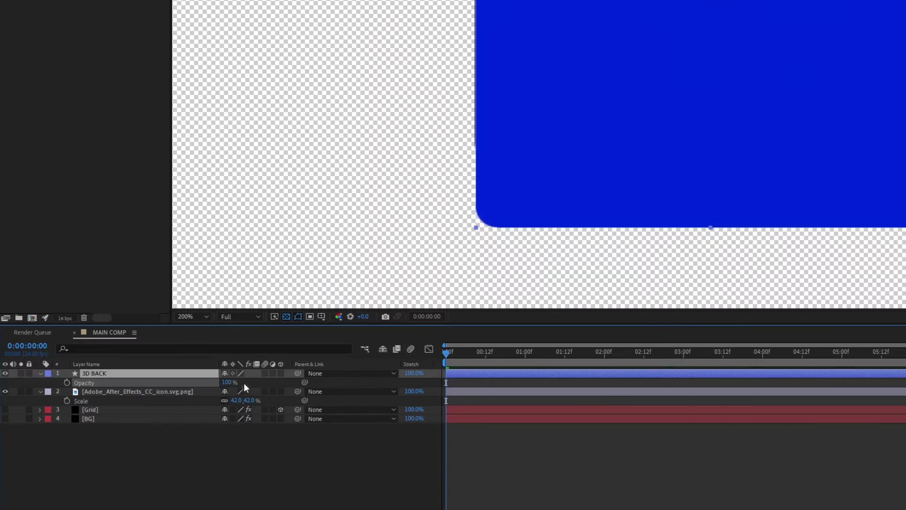
{"action": "left_click", "coordinate": [69, 386]}
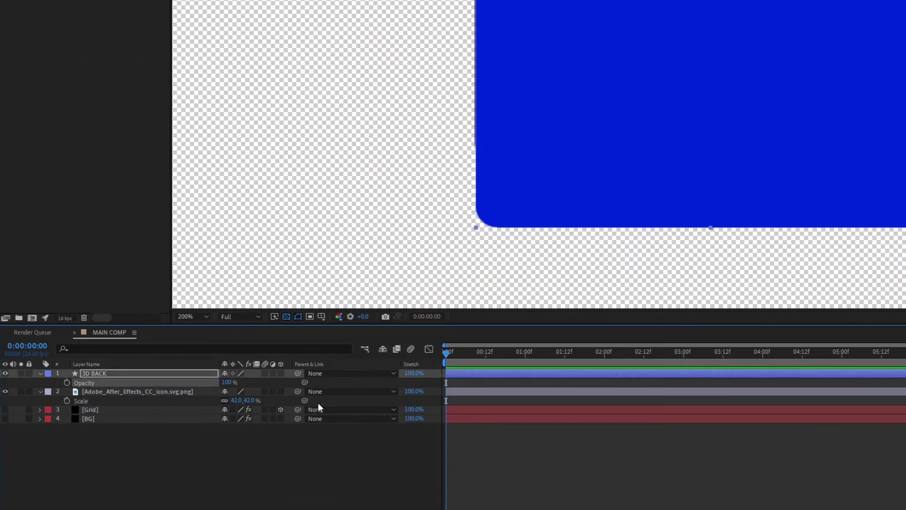
Step: Lower 3D BACK's opacity to 67% and zoom in on the Ae icon
{"action": "left_click_drag", "start_coordinate": [228, 385], "coordinate": [212, 384]}
{"action": "scroll", "coordinate": [760, 204], "scroll_direction": "up", "scroll_amount": 3}
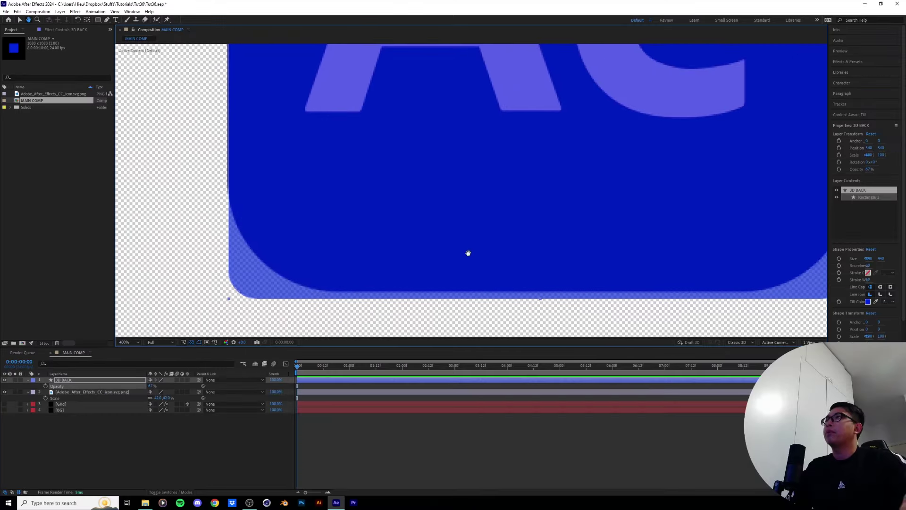
{"action": "scroll", "coordinate": [469, 253], "scroll_direction": "up", "scroll_amount": 10}
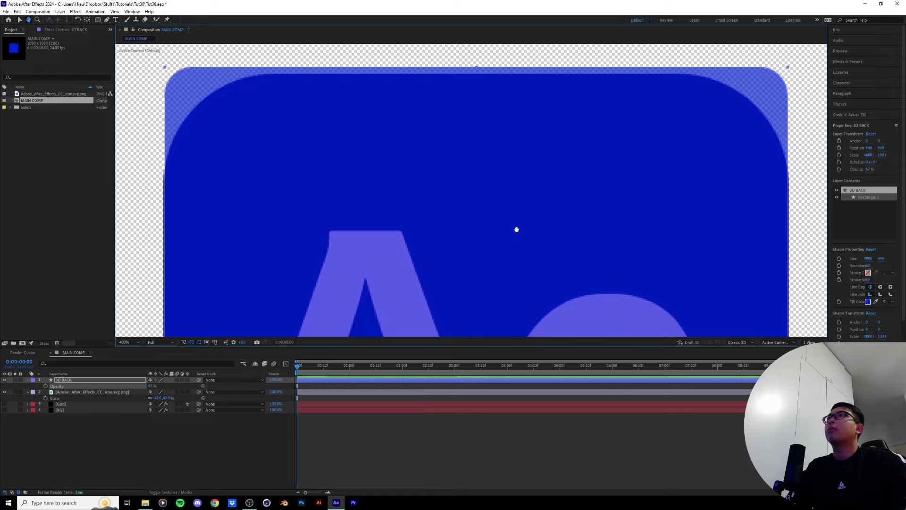
{"action": "left_click_drag", "start_coordinate": [516, 229], "coordinate": [492, 176]}
Step: Unlink Rectangle Path 1's Size proportions and set the height to 431, giving 441×431
{"action": "left_click", "coordinate": [33, 385]}
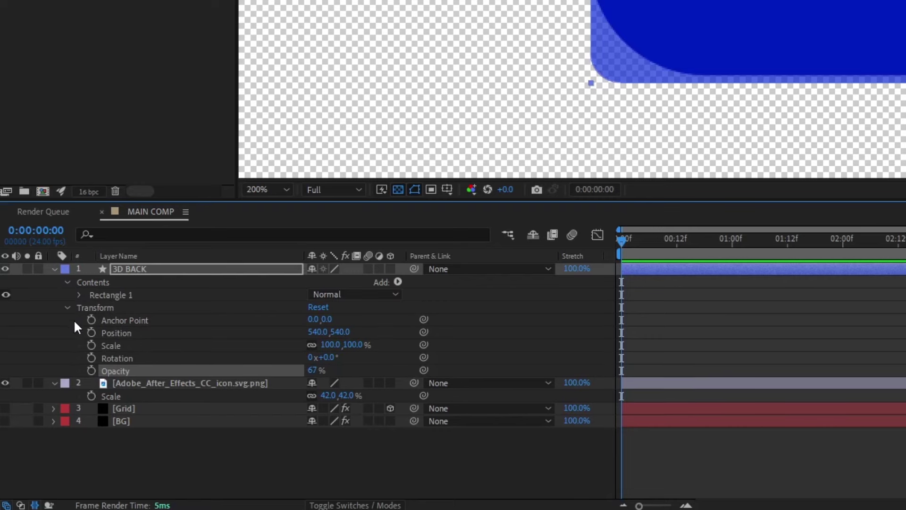
{"action": "left_click", "coordinate": [79, 295]}
{"action": "left_click", "coordinate": [114, 307]}
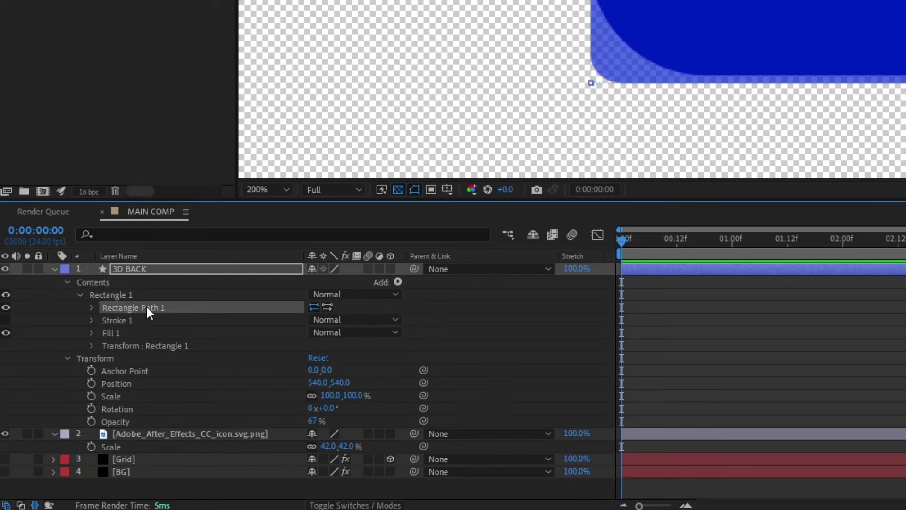
{"action": "left_click", "coordinate": [92, 307]}
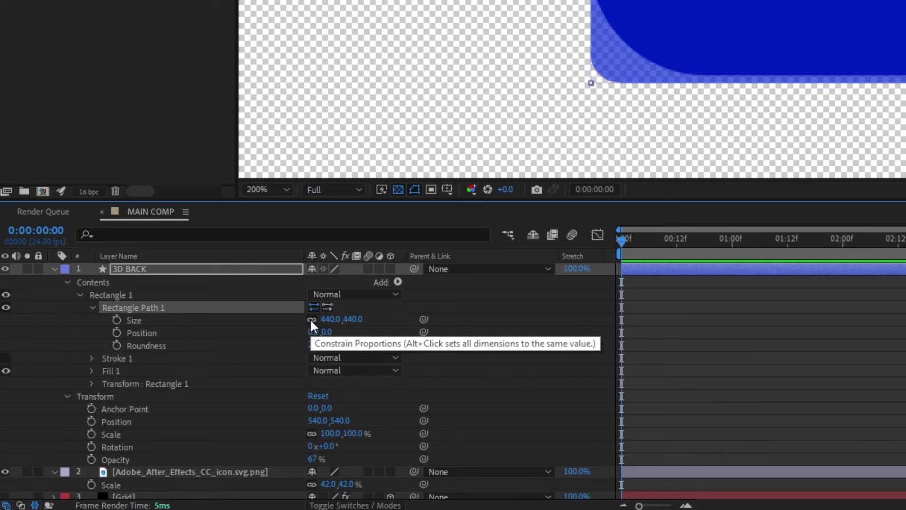
{"action": "left_click", "coordinate": [311, 319]}
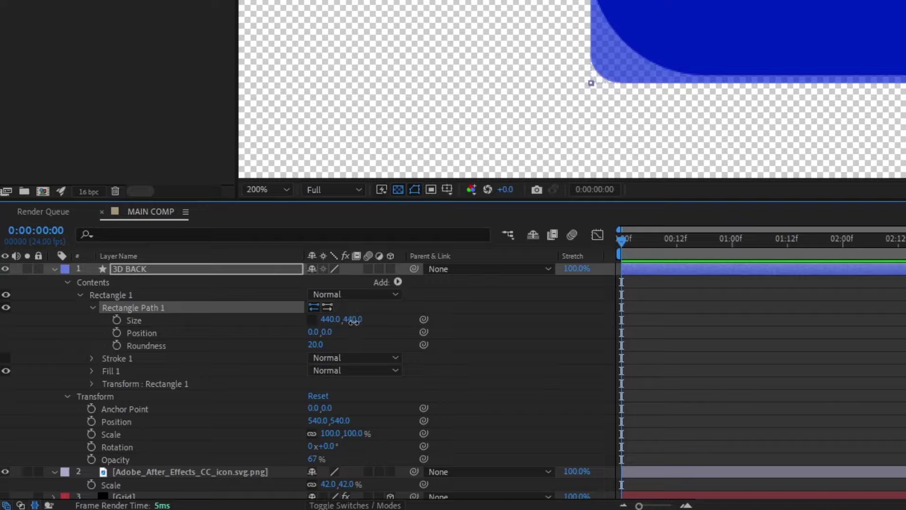
{"action": "left_click_drag", "start_coordinate": [353, 322], "coordinate": [350, 322]}
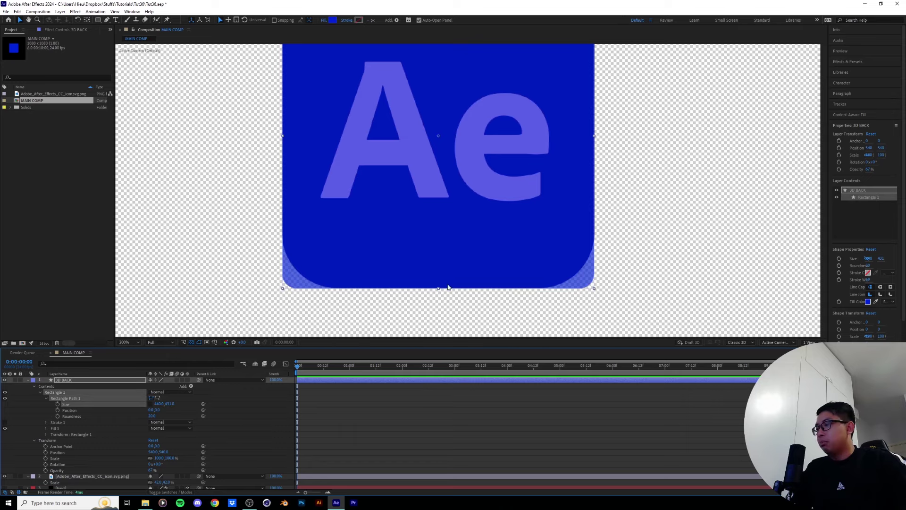
{"action": "scroll", "coordinate": [430, 193], "scroll_direction": "up", "scroll_amount": 2}
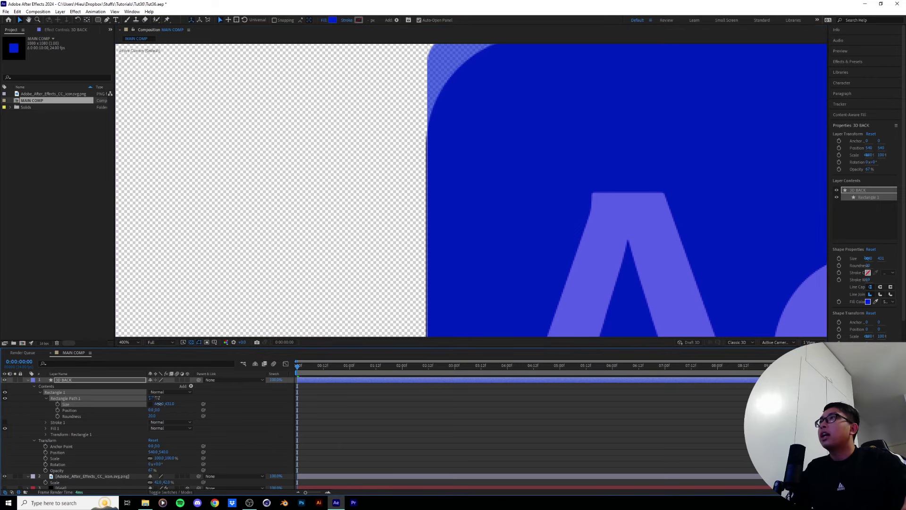
Step: Raise the rectangle's Roundness to about 77, then fit the whole composition in view
{"action": "key", "text": "h"}
{"action": "left_click_drag", "start_coordinate": [647, 199], "coordinate": [482, 224]}
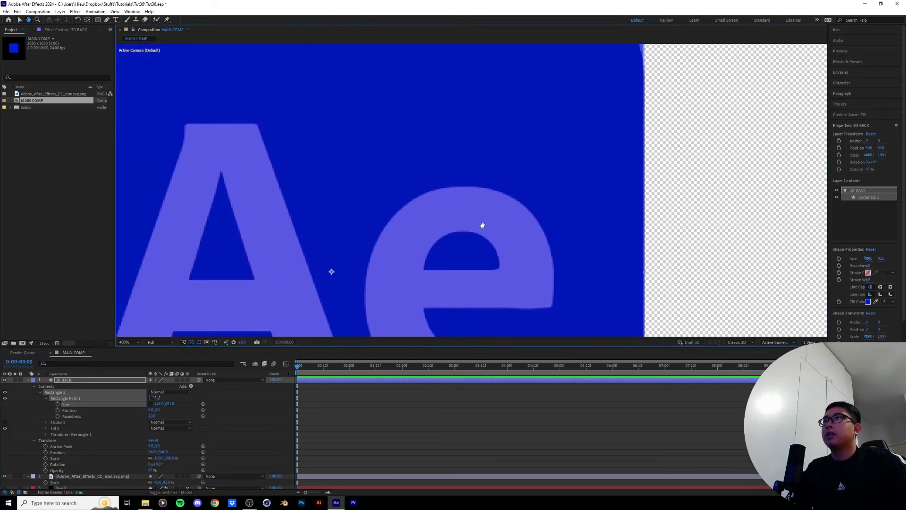
{"action": "left_click", "coordinate": [85, 416]}
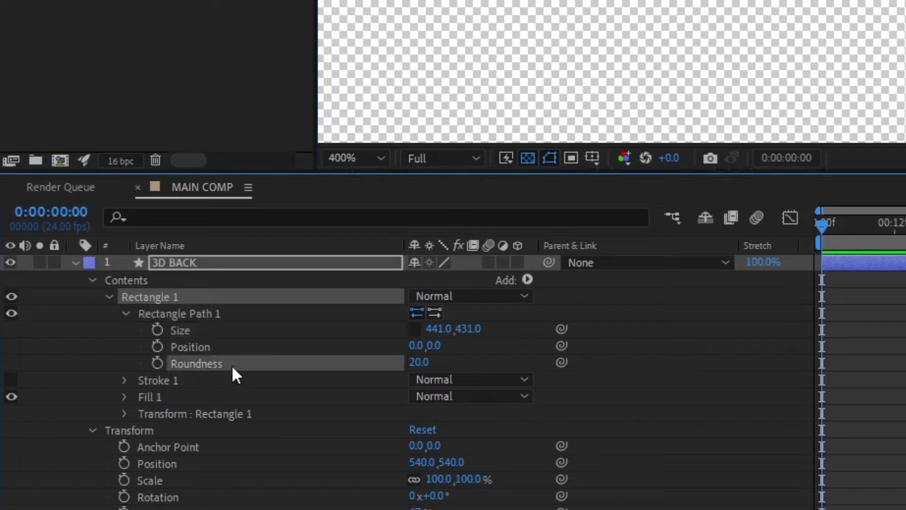
{"action": "left_click_drag", "start_coordinate": [421, 364], "coordinate": [452, 360]}
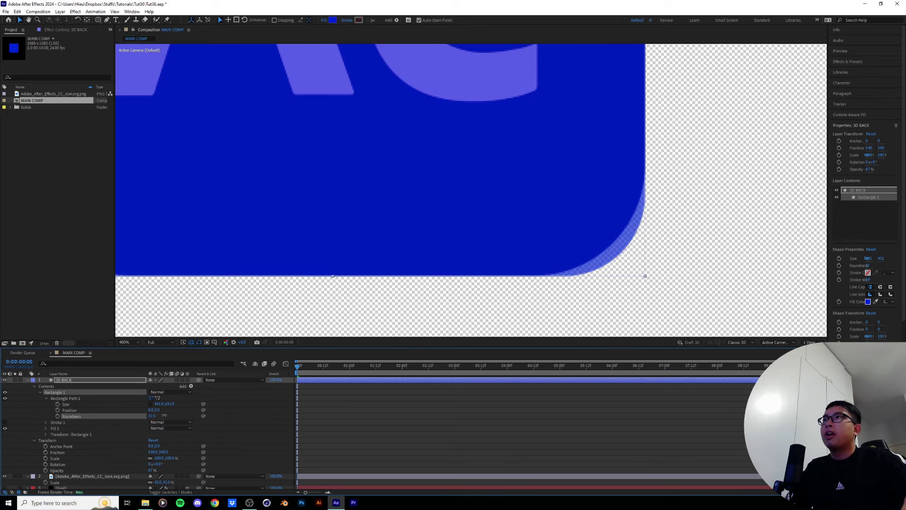
{"action": "left_click_drag", "start_coordinate": [164, 415], "coordinate": [177, 415]}
{"action": "key", "text": "h"}
{"action": "left_click_drag", "start_coordinate": [118, 54], "coordinate": [497, 247]}
{"action": "key", "text": "v"}
{"action": "key", "text": "shift+slash"}
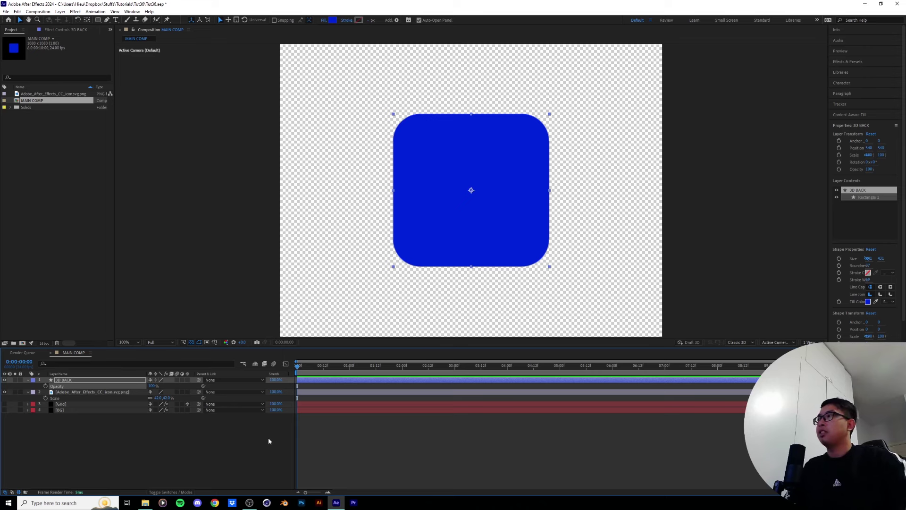
Step: Undo a trial layer reorder and hide 3D BACK to reveal the logo
{"action": "left_click_drag", "start_coordinate": [79, 393], "coordinate": [80, 383]}
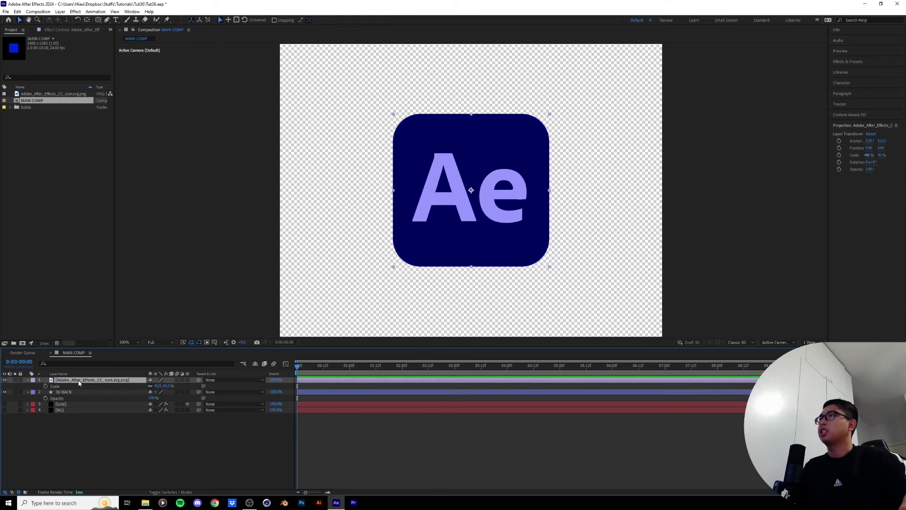
{"action": "key", "text": "ctrl+z"}
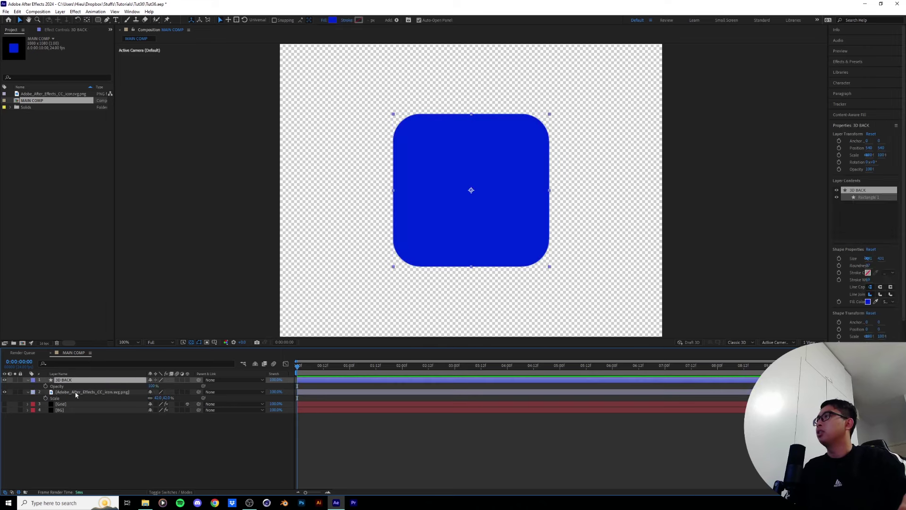
{"action": "key", "text": "ctrl+z"}
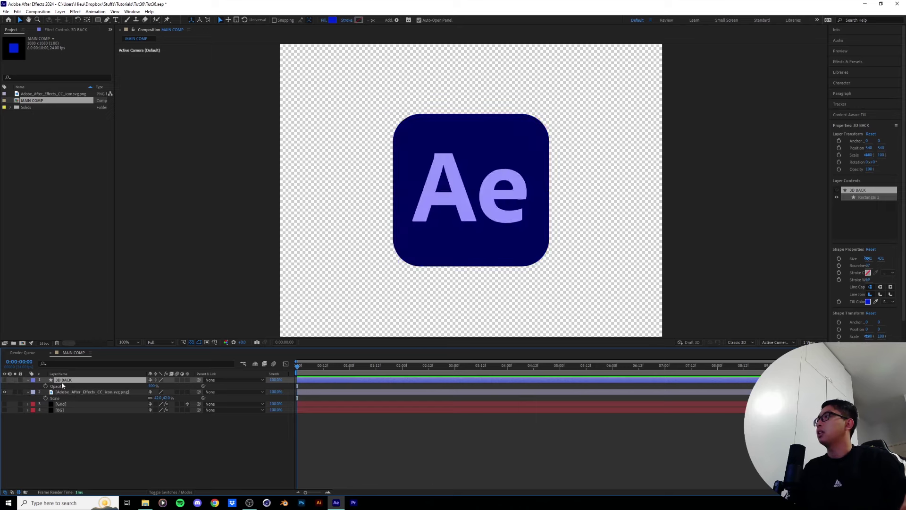
Step: Fill 3D BACK with the logo's navy 000064 and move it below the logo layer
{"action": "left_click", "coordinate": [333, 21]}
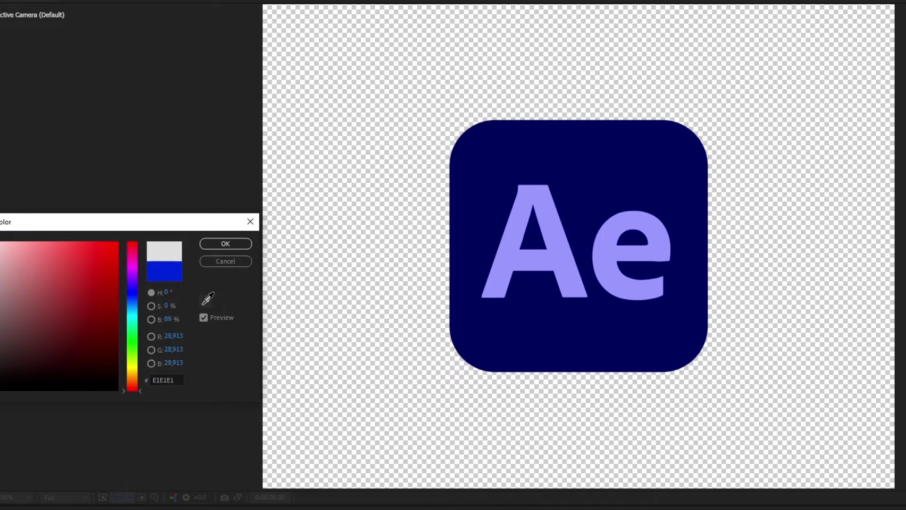
{"action": "left_click", "coordinate": [208, 298]}
{"action": "left_click", "coordinate": [457, 189]}
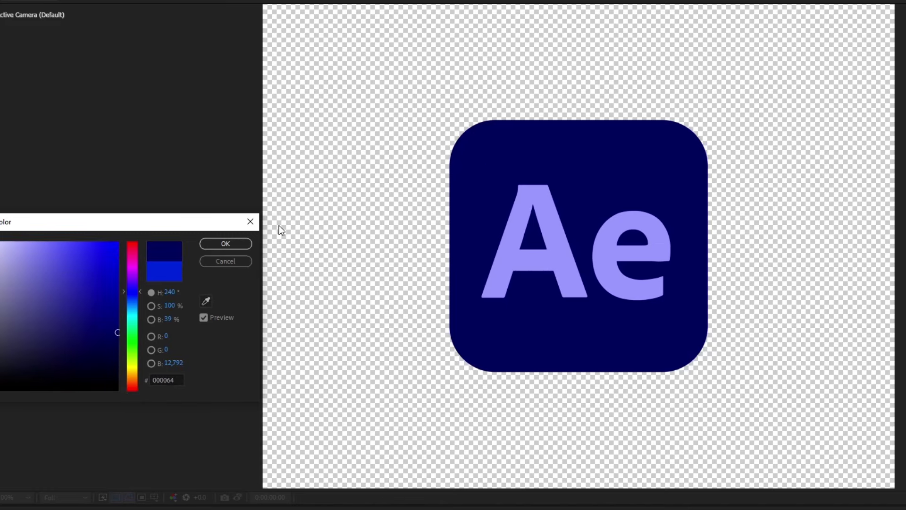
{"action": "left_click", "coordinate": [226, 244]}
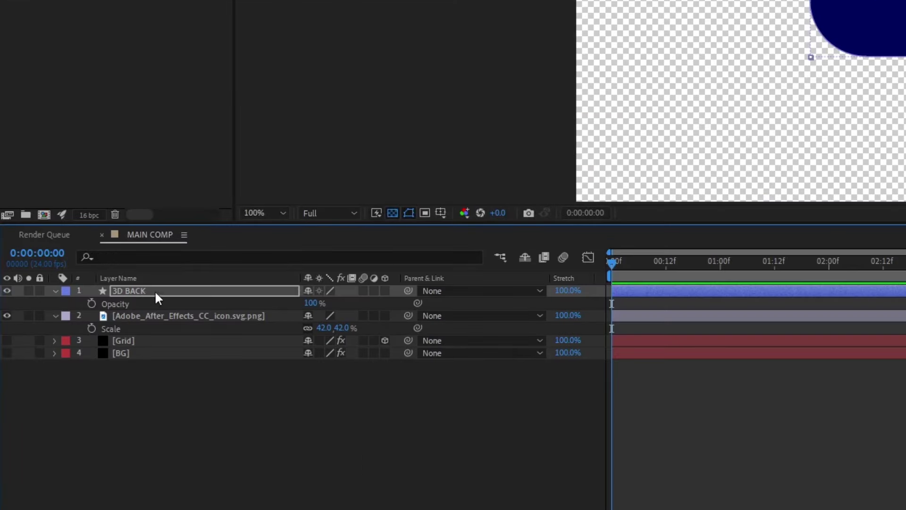
{"action": "left_click_drag", "start_coordinate": [155, 290], "coordinate": [155, 324]}
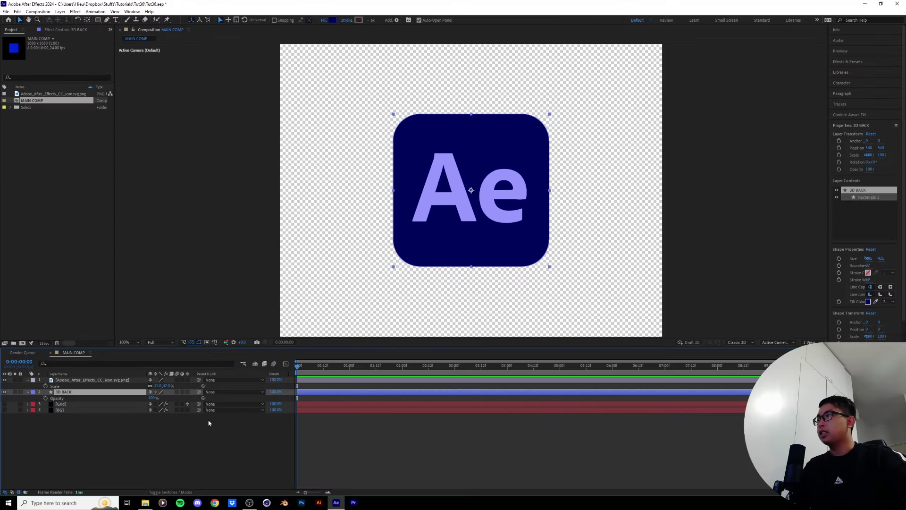
Step: Enable 3D on the Ae logo PNG and 3D BACK, and set 3D BACK's Position to 540, 540, 0
{"action": "left_click", "coordinate": [122, 380]}
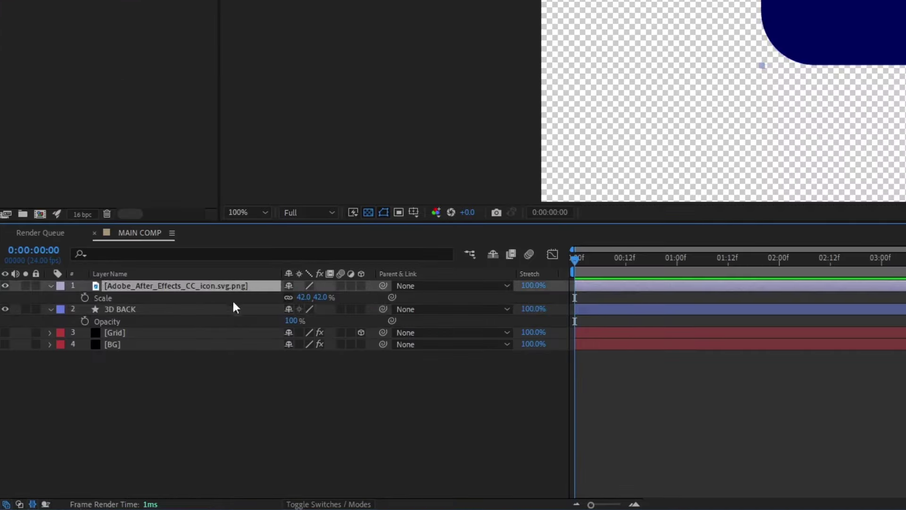
{"action": "left_click", "coordinate": [119, 392], "text": "ctrl"}
{"action": "left_click", "coordinate": [361, 283]}
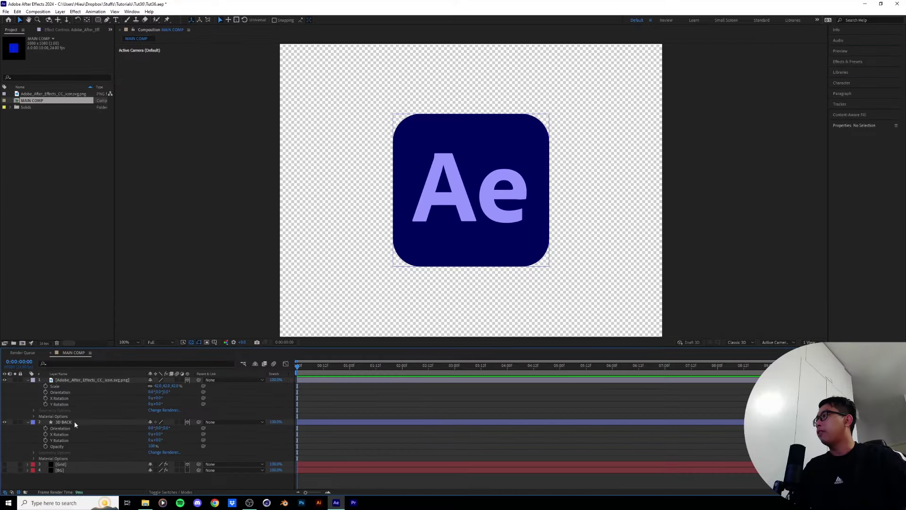
{"action": "left_click", "coordinate": [142, 367]}
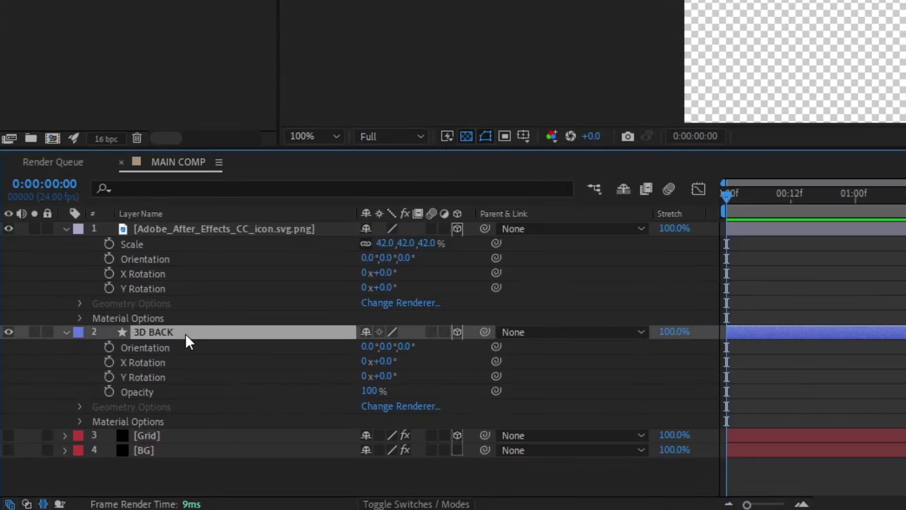
{"action": "key", "text": "p"}
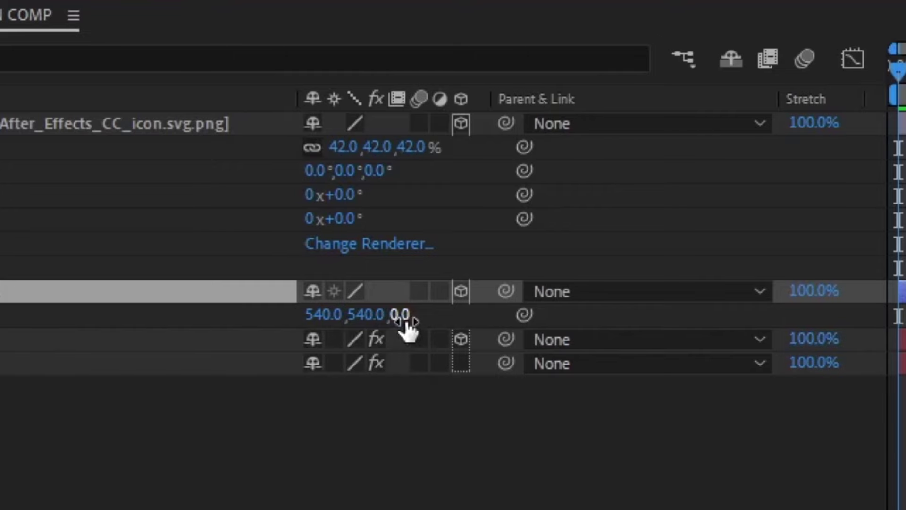
{"action": "left_click", "coordinate": [405, 323]}
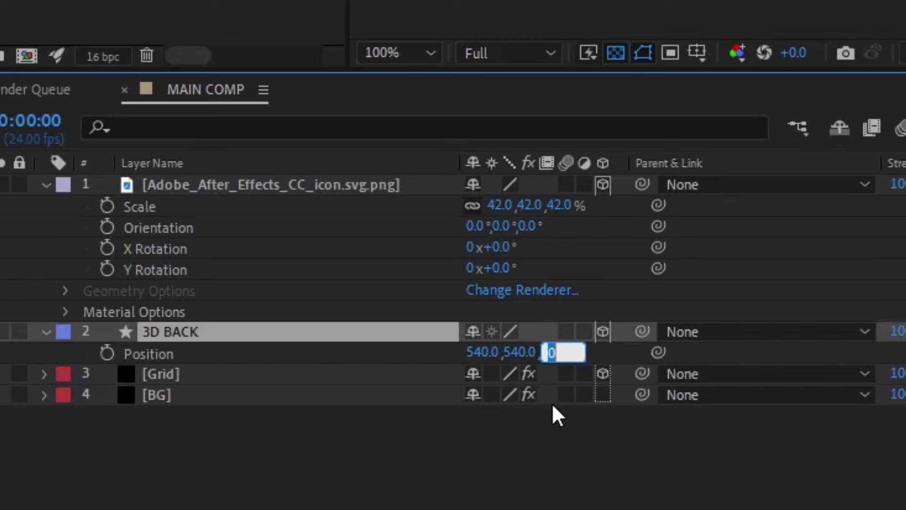
{"action": "type", "text": "0."}
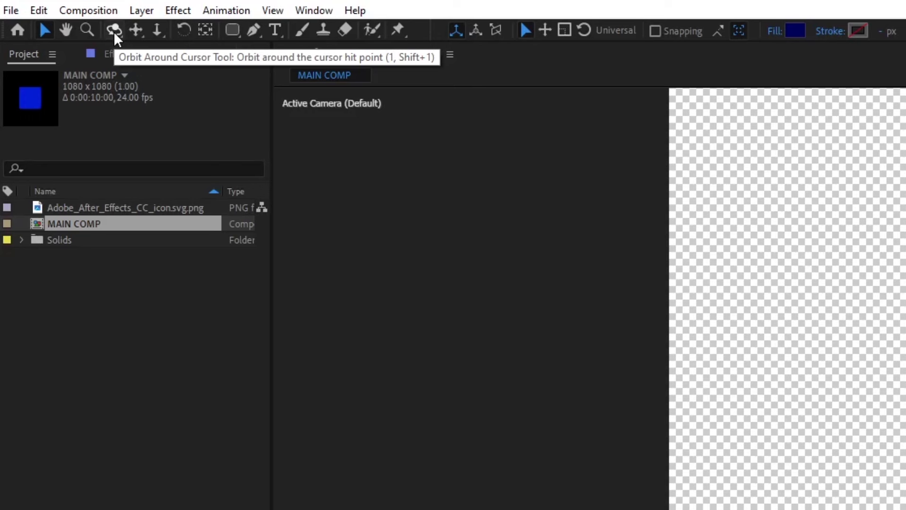
Step: Orbit the view to angle the Ae card and switch the renderer to Cinema 4D
{"action": "left_click", "coordinate": [115, 31]}
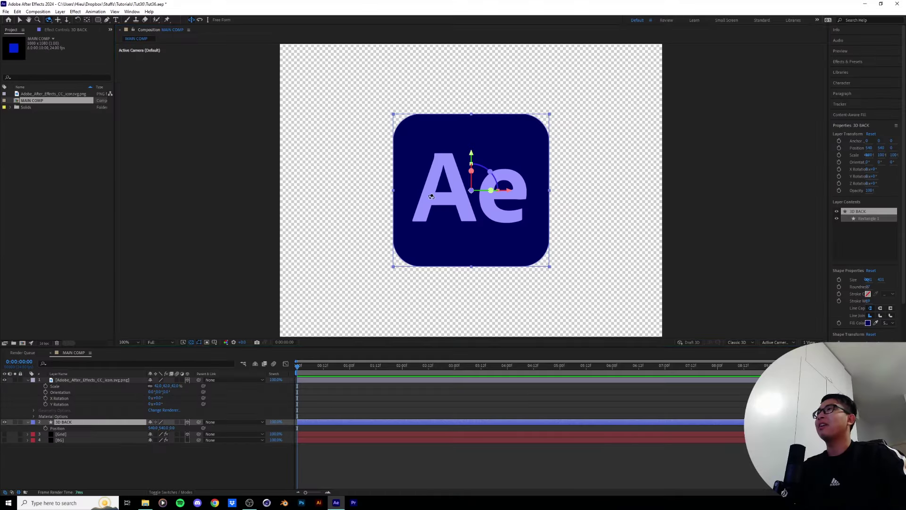
{"action": "left_click_drag", "start_coordinate": [456, 195], "coordinate": [411, 198]}
{"action": "left_click", "coordinate": [130, 342]}
{"action": "left_click_drag", "start_coordinate": [420, 182], "coordinate": [486, 131]}
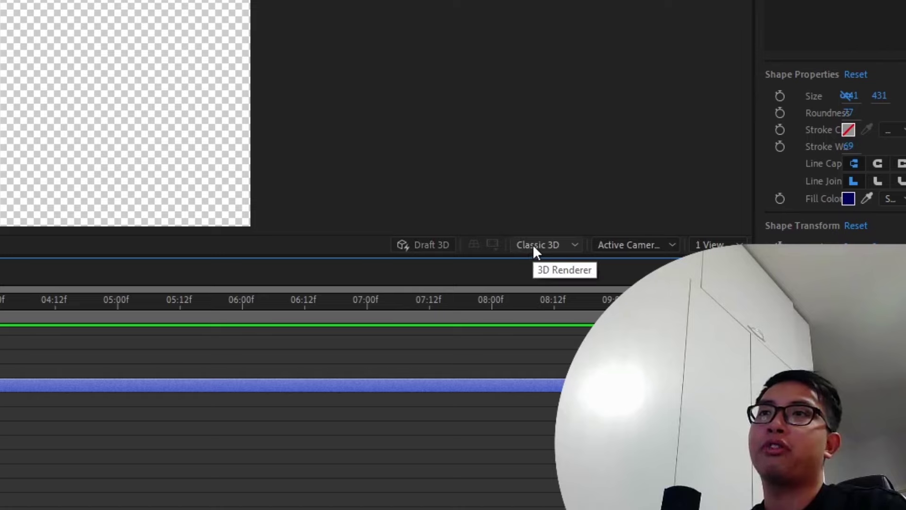
{"action": "left_click", "coordinate": [735, 343]}
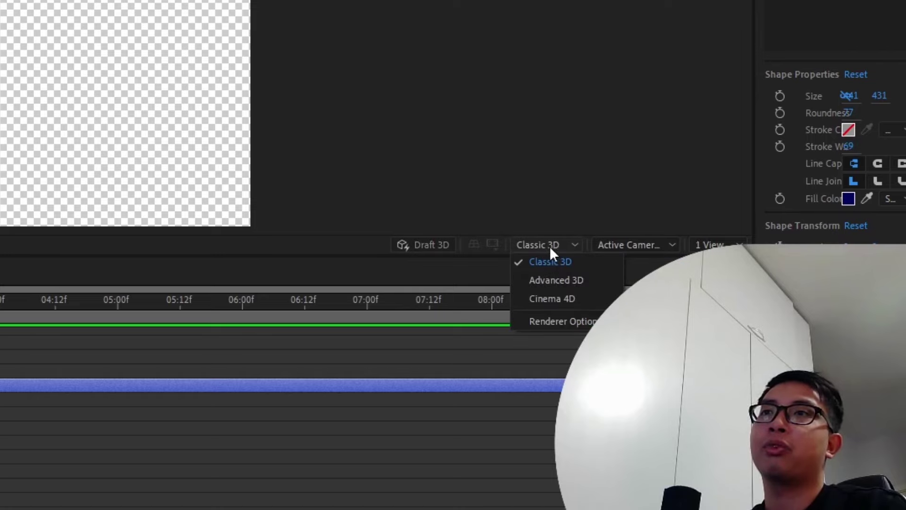
{"action": "key", "text": "Escape"}
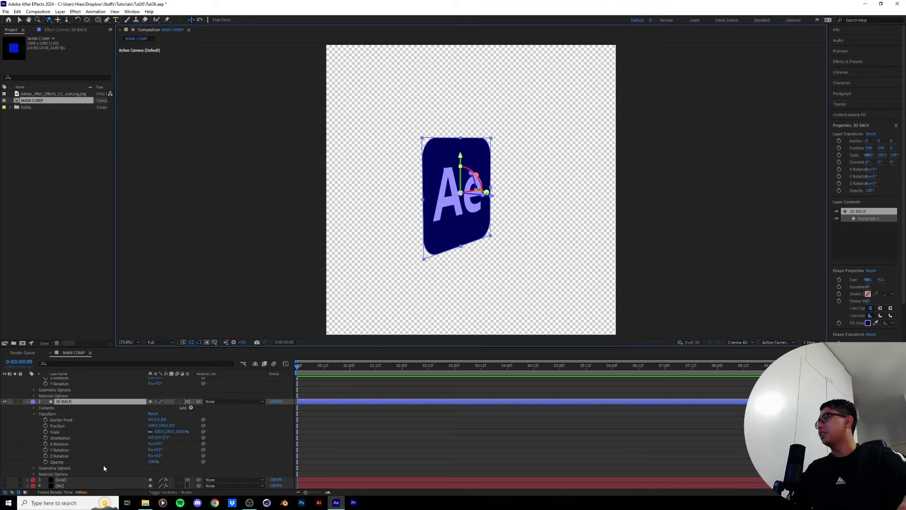
Step: Set 3D BACK's Extrusion Depth under Geometry Options to 200
{"action": "left_click", "coordinate": [35, 469]}
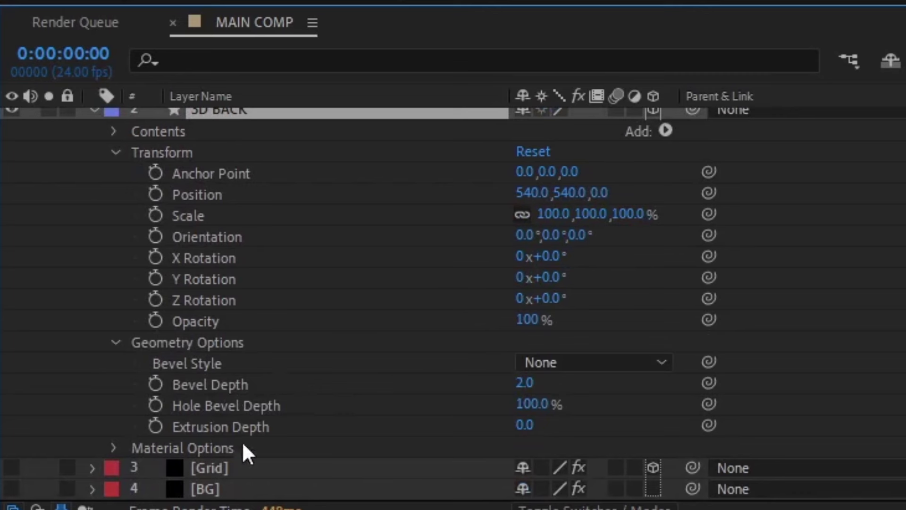
{"action": "left_click", "coordinate": [211, 426]}
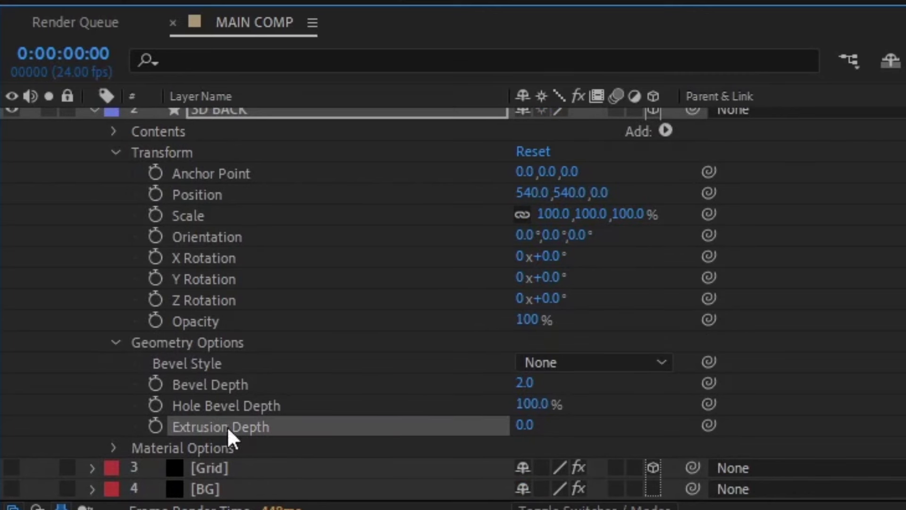
{"action": "left_click_drag", "start_coordinate": [526, 429], "coordinate": [686, 426]}
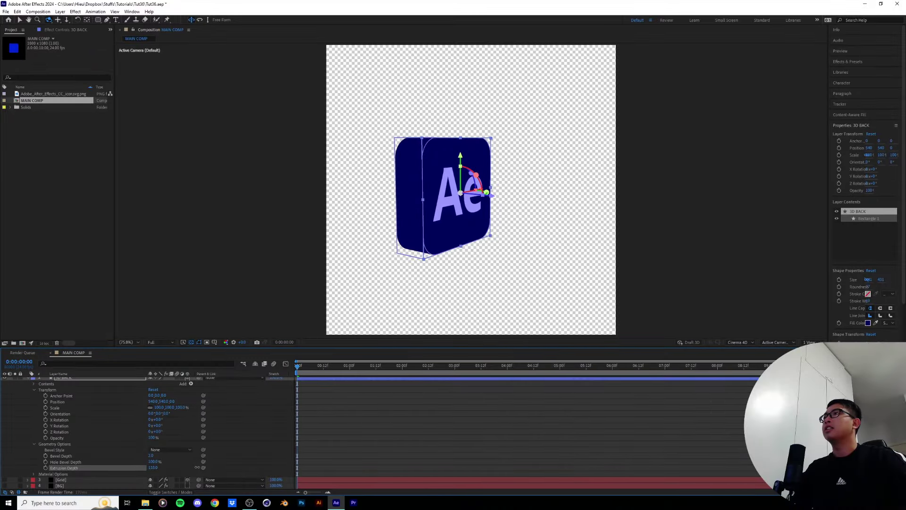
{"action": "left_click_drag", "start_coordinate": [198, 467], "coordinate": [219, 468]}
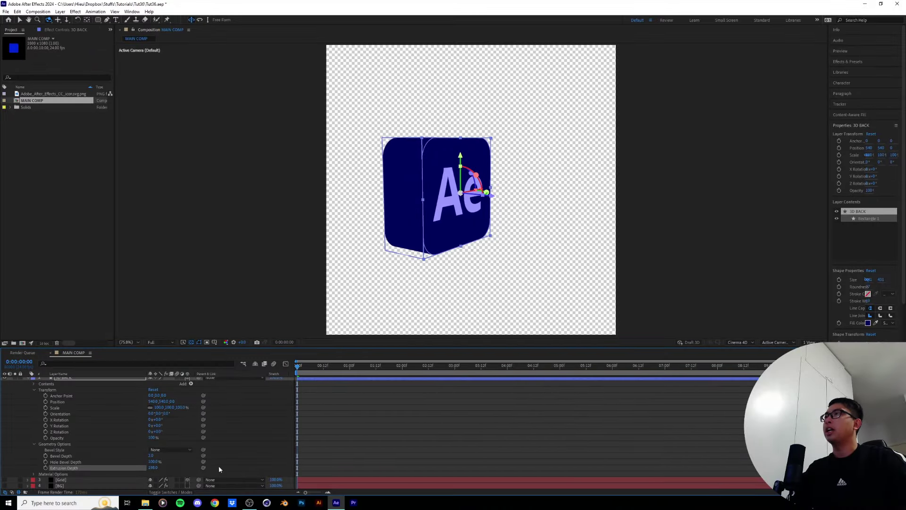
{"action": "left_click", "coordinate": [153, 468]}
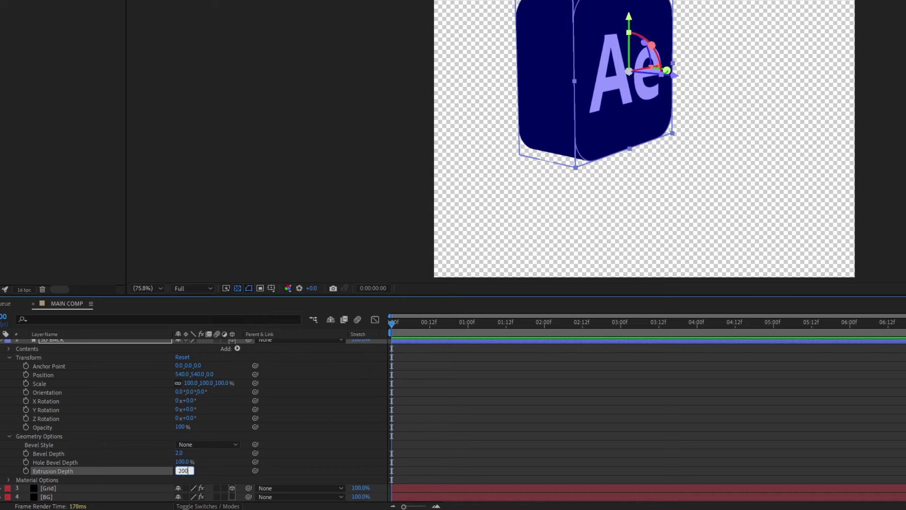
{"action": "type", "text": "200"}
{"action": "key", "text": "Return"}
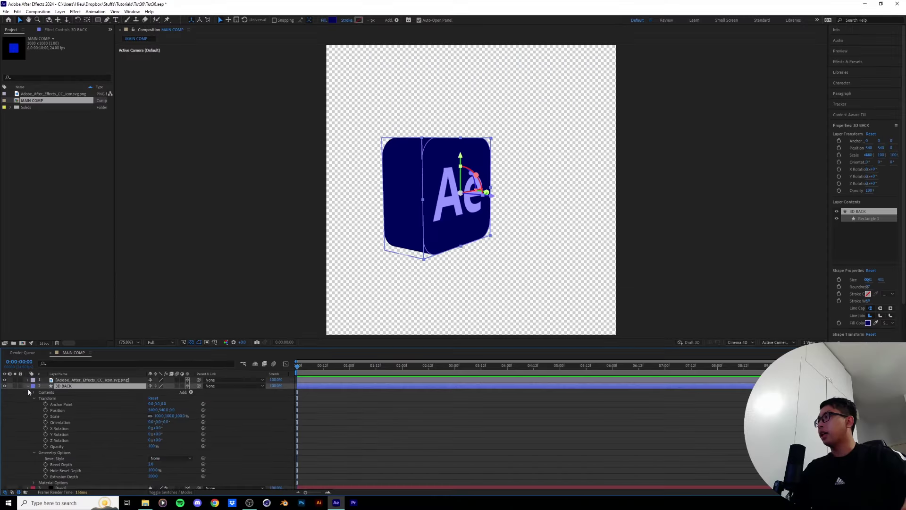
{"action": "left_click", "coordinate": [27, 386]}
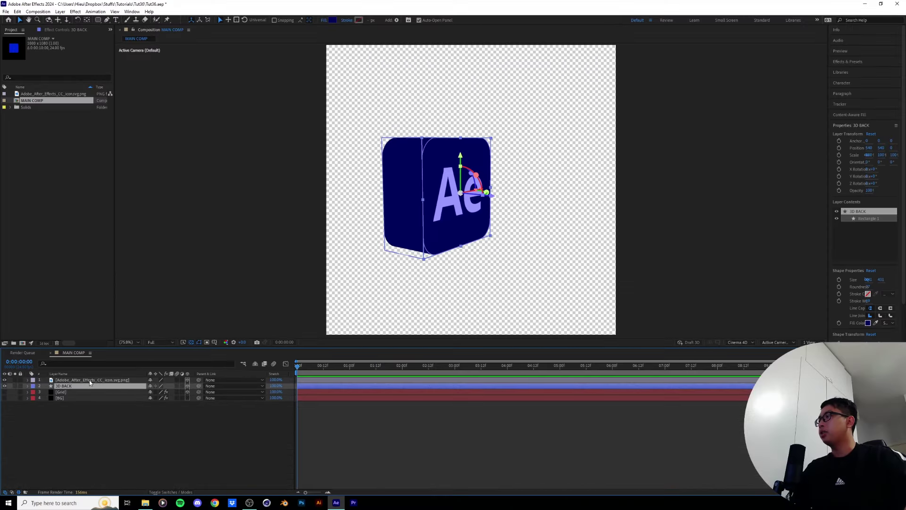
Step: Add a Null Object named 3D CONTROL and make it a 3D layer
{"action": "left_click", "coordinate": [89, 380]}
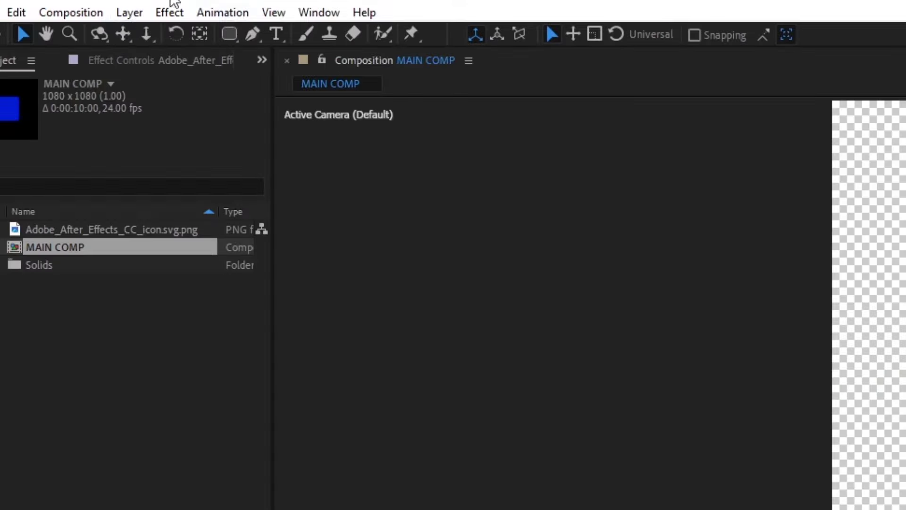
{"action": "left_click", "coordinate": [130, 12]}
{"action": "mouse_move", "coordinate": [394, 37]}
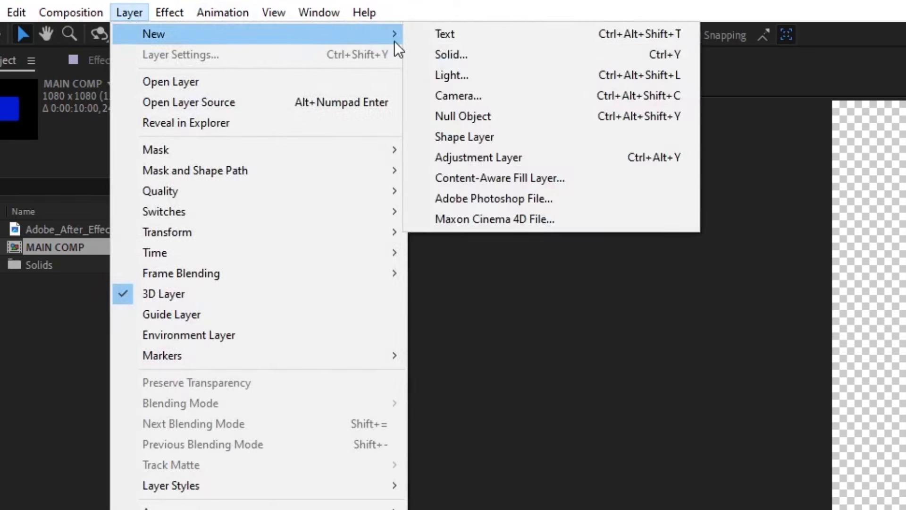
{"action": "left_click", "coordinate": [479, 116]}
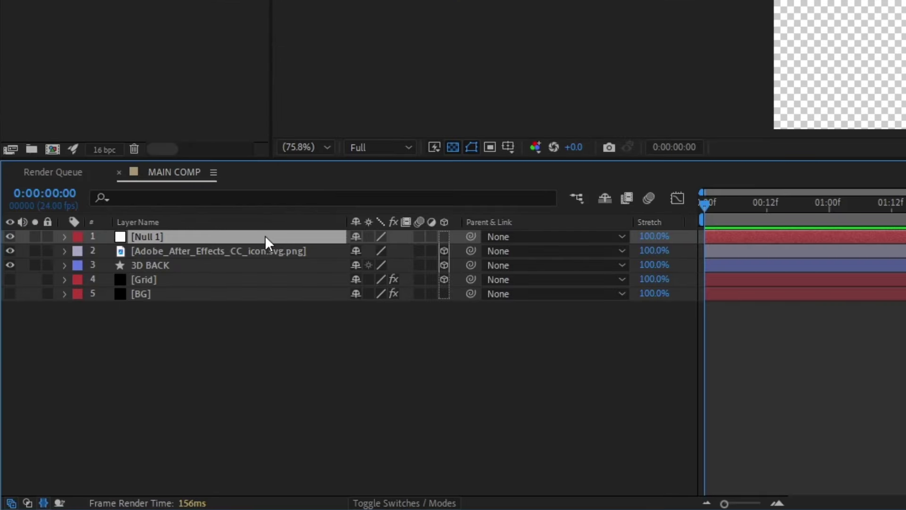
{"action": "key", "text": "Return"}
{"action": "type", "text": "3D"}
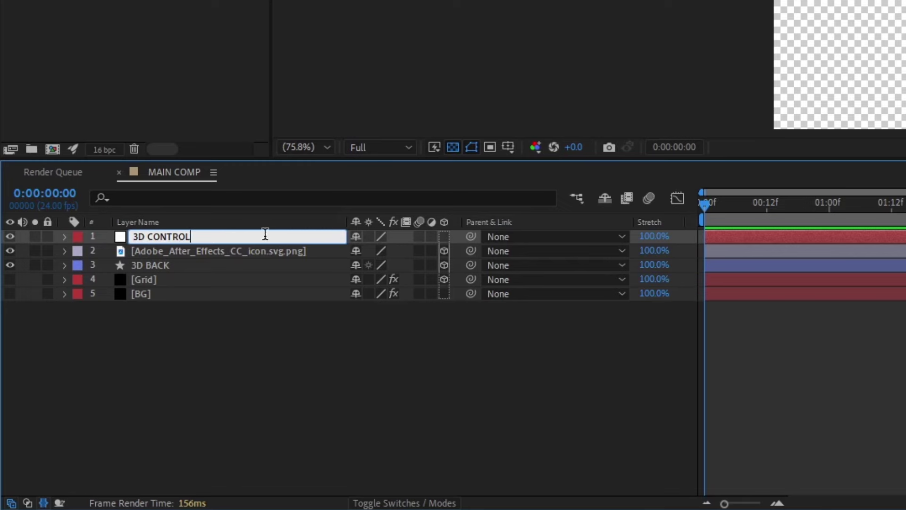
{"action": "type", "text": " CONTROL"}
{"action": "key", "text": "Return"}
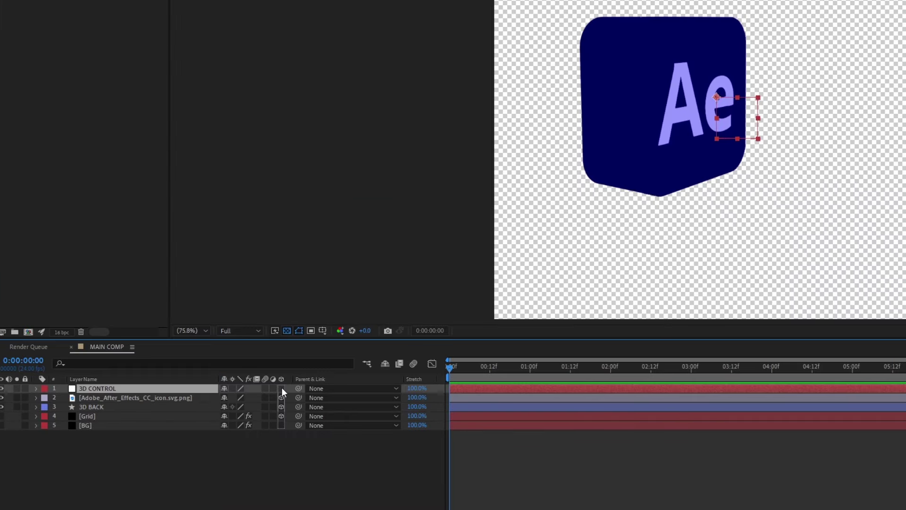
{"action": "left_click", "coordinate": [280, 389]}
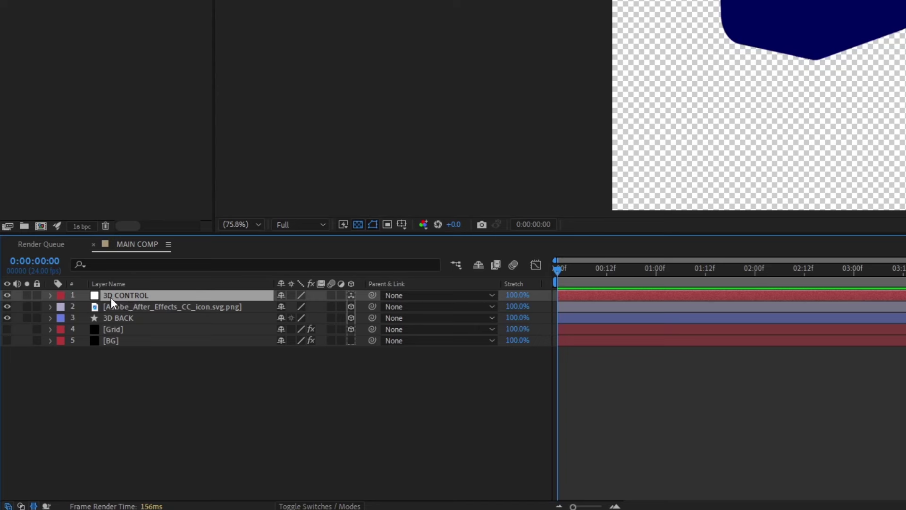
Step: Set 3D CONTROL's Position Z to 100 and orbit around the 3D box
{"action": "key", "text": "p"}
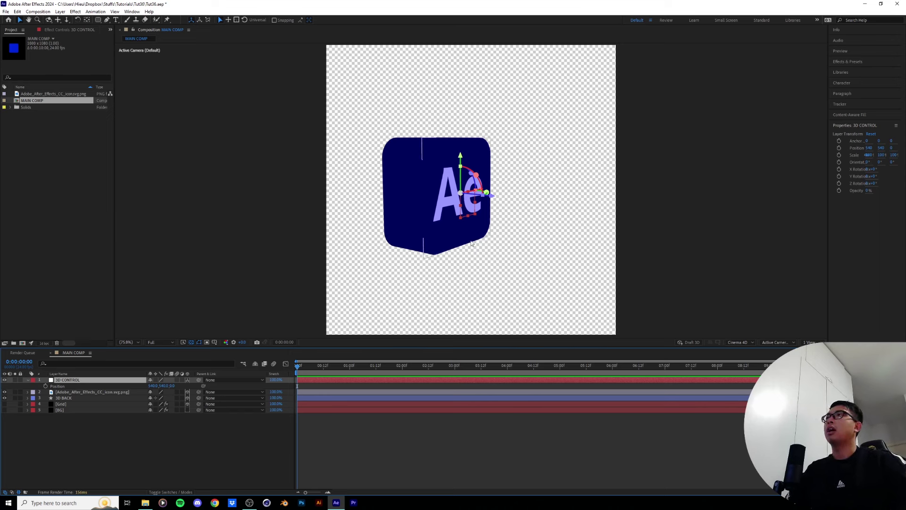
{"action": "left_click", "coordinate": [28, 398]}
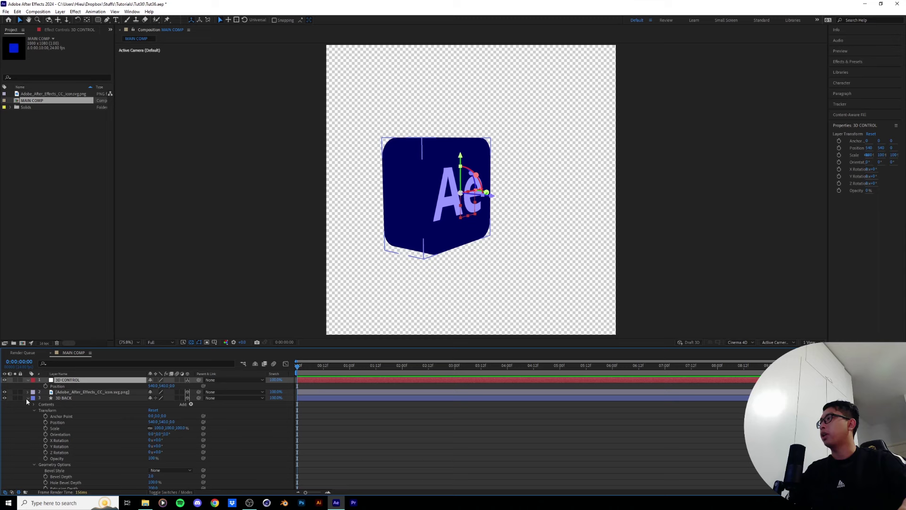
{"action": "left_click", "coordinate": [27, 398]}
{"action": "key", "text": "p"}
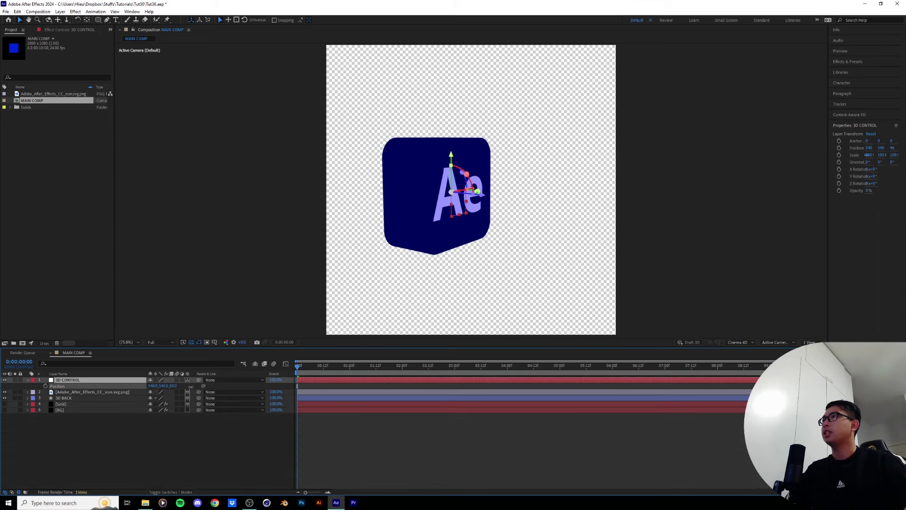
{"action": "left_click", "coordinate": [171, 386]}
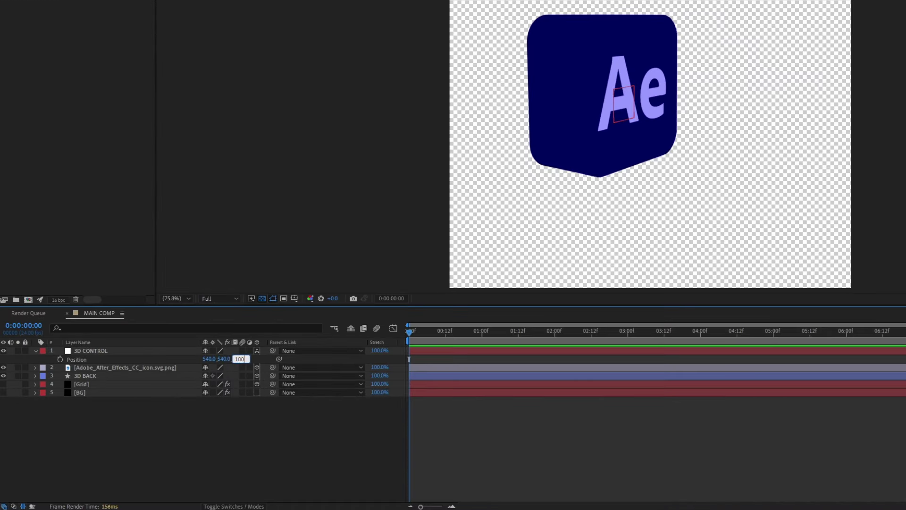
{"action": "key", "text": "Return"}
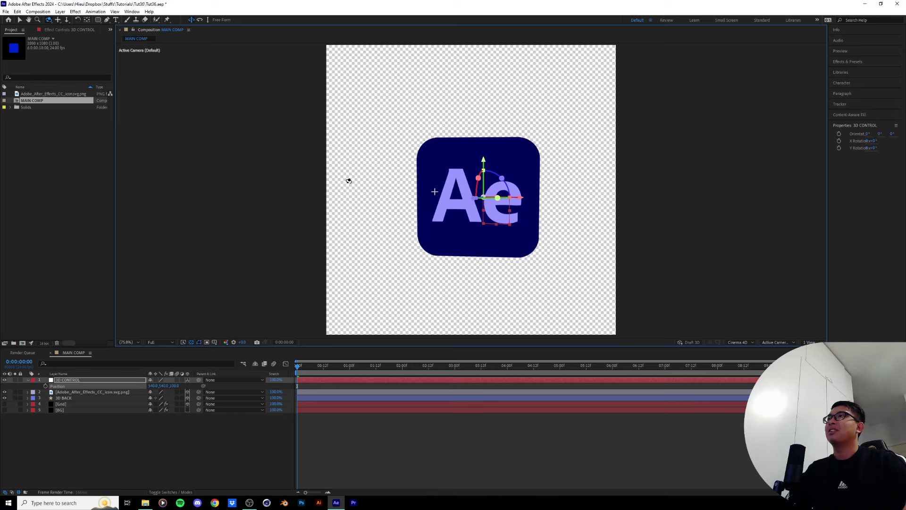
{"action": "left_click_drag", "start_coordinate": [348, 180], "coordinate": [279, 192]}
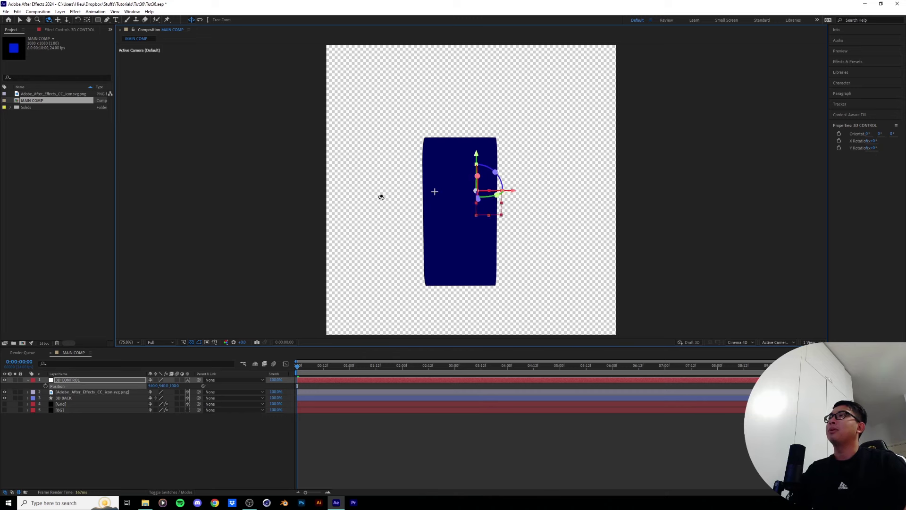
{"action": "left_click_drag", "start_coordinate": [381, 197], "coordinate": [397, 185]}
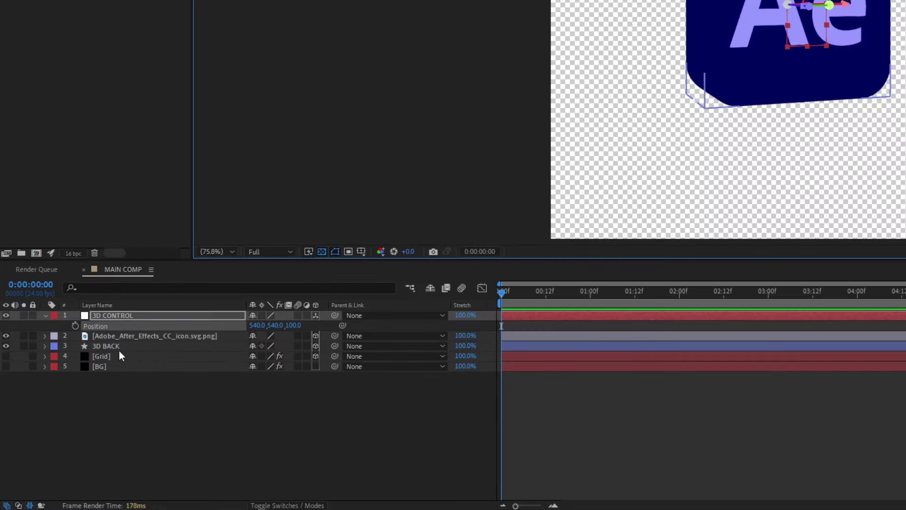
Step: Parent the logo and 3D BACK to 3D CONTROL, test an X rotation, then reset it to 0
{"action": "left_click", "coordinate": [118, 349]}
{"action": "left_click", "coordinate": [131, 337], "text": "shift"}
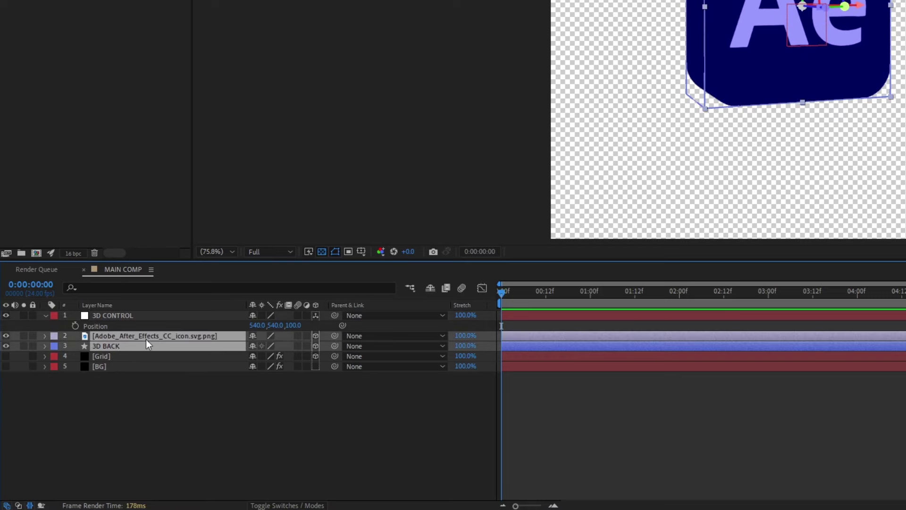
{"action": "left_click_drag", "start_coordinate": [334, 339], "coordinate": [158, 312]}
{"action": "key", "text": "r"}
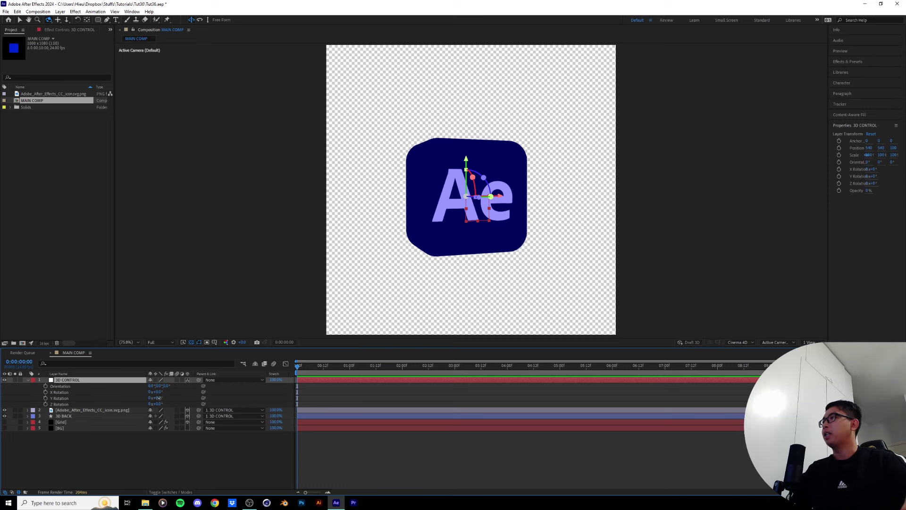
{"action": "mouse_move", "coordinate": [157, 397]}
{"action": "left_mouse_down"}
{"action": "mouse_move", "coordinate": [142, 395]}
{"action": "mouse_move", "coordinate": [158, 395]}
{"action": "left_mouse_up"}
{"action": "left_click", "coordinate": [63, 416]}
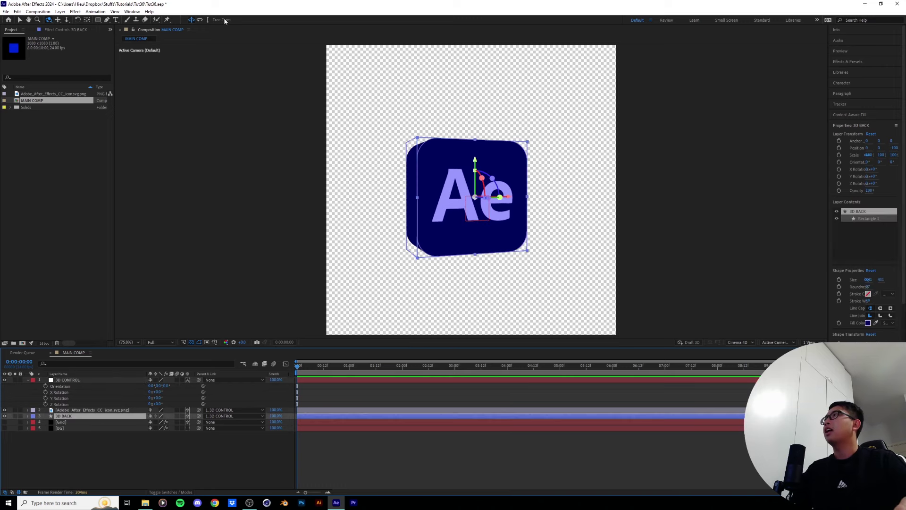
Step: Confirm 3D BACK keeps its dark blue fill and test a Y rotation on 3D CONTROL
{"action": "left_click", "coordinate": [97, 20]}
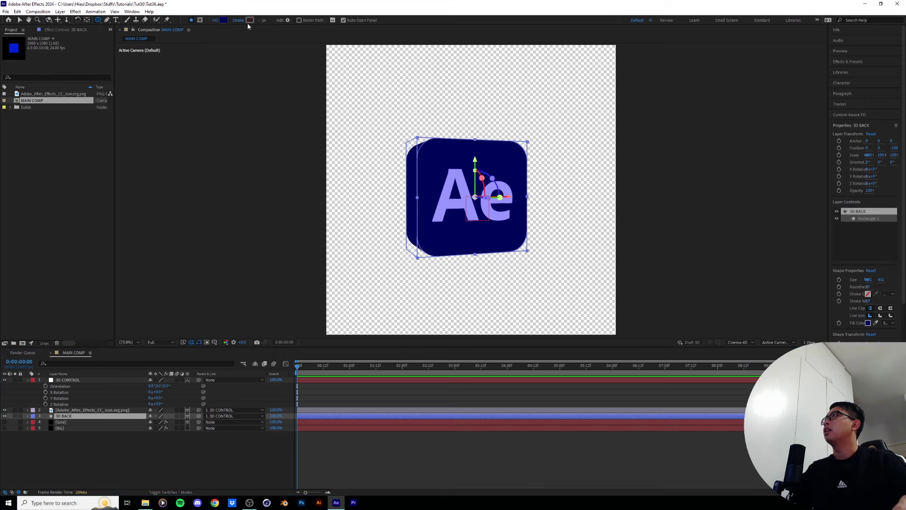
{"action": "left_click", "coordinate": [224, 20]}
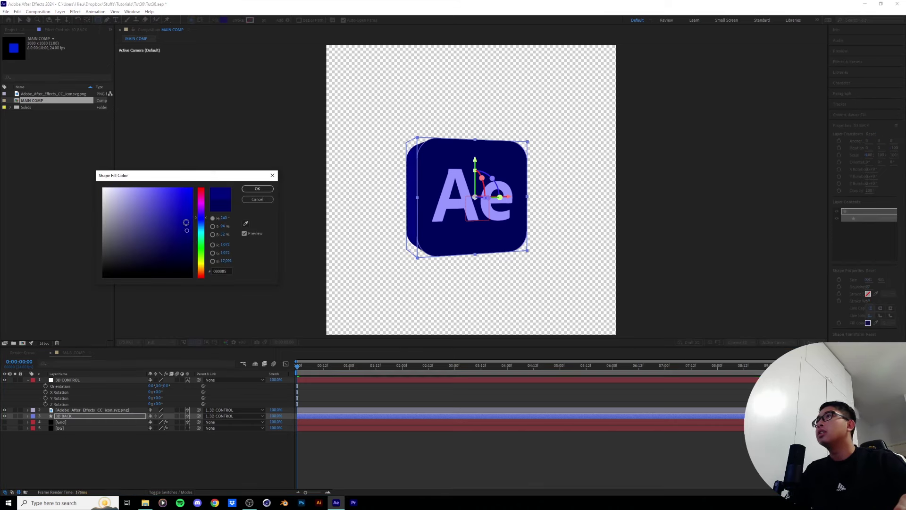
{"action": "left_click", "coordinate": [257, 189]}
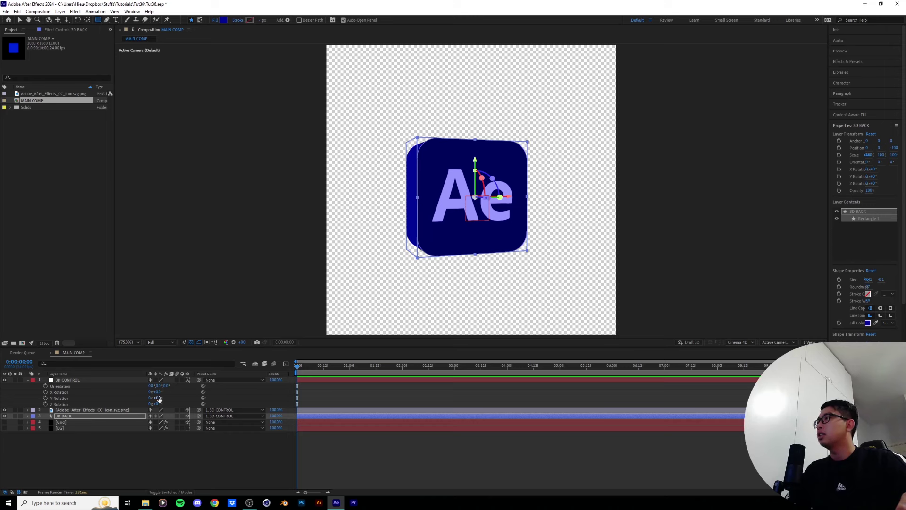
{"action": "mouse_move", "coordinate": [159, 399]}
{"action": "left_mouse_down"}
{"action": "mouse_move", "coordinate": [173, 399]}
{"action": "mouse_move", "coordinate": [121, 399]}
{"action": "mouse_move", "coordinate": [143, 399]}
{"action": "left_mouse_up"}
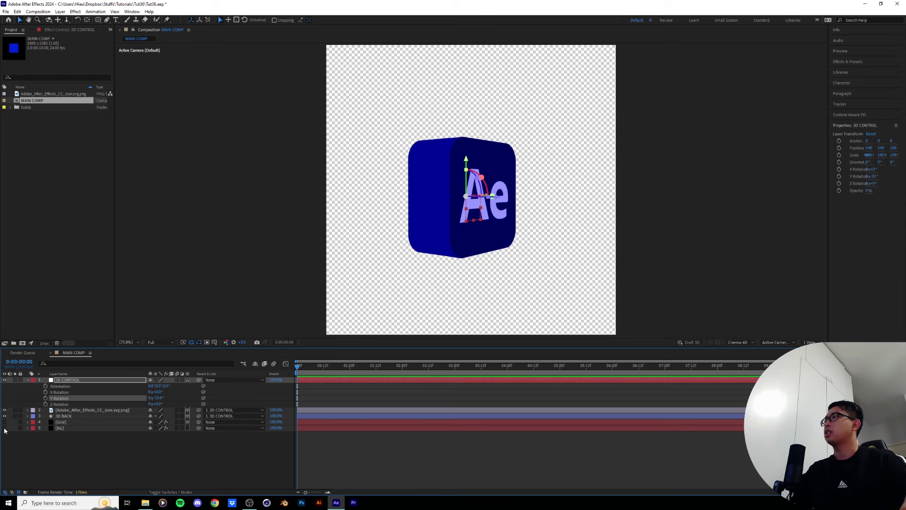
Step: Turn on visibility for the Grid and BG layers, then select 3D CONTROL through 3D BACK
{"action": "left_click_drag", "start_coordinate": [4, 422], "coordinate": [4, 428]}
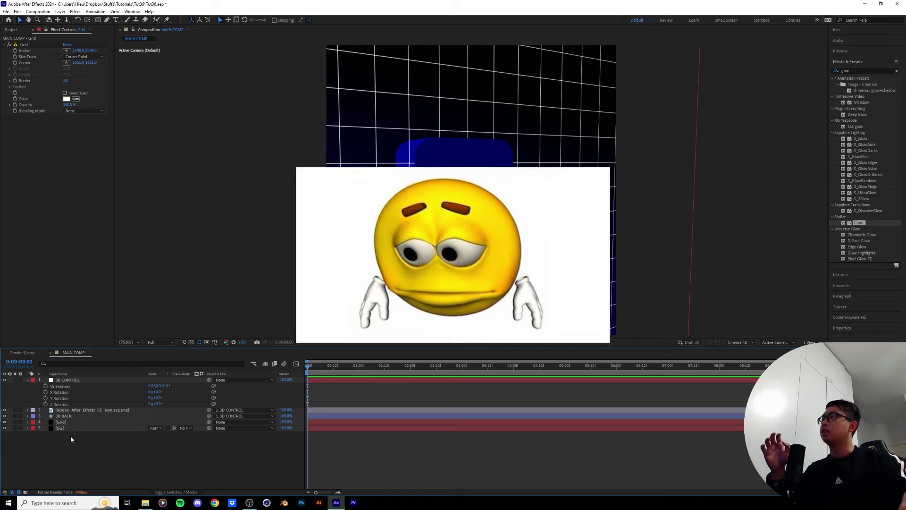
{"action": "left_click", "coordinate": [64, 422]}
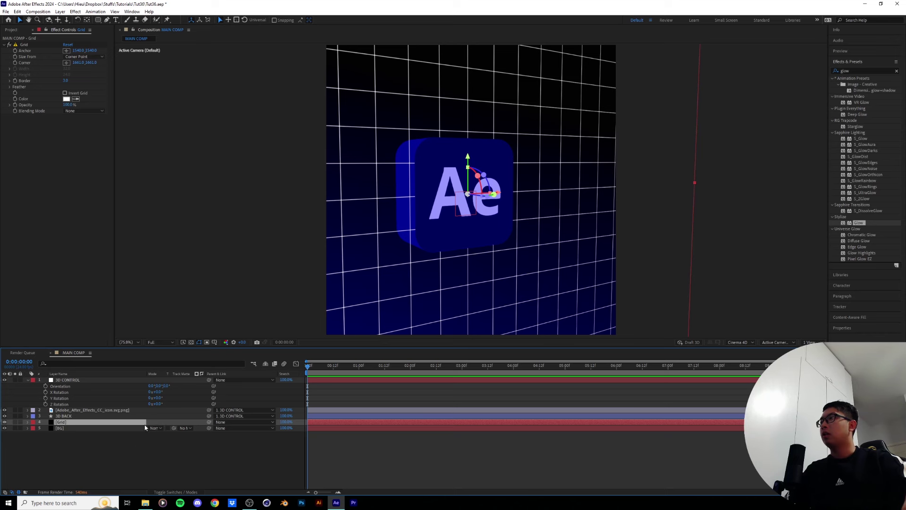
{"action": "left_click", "coordinate": [131, 448]}
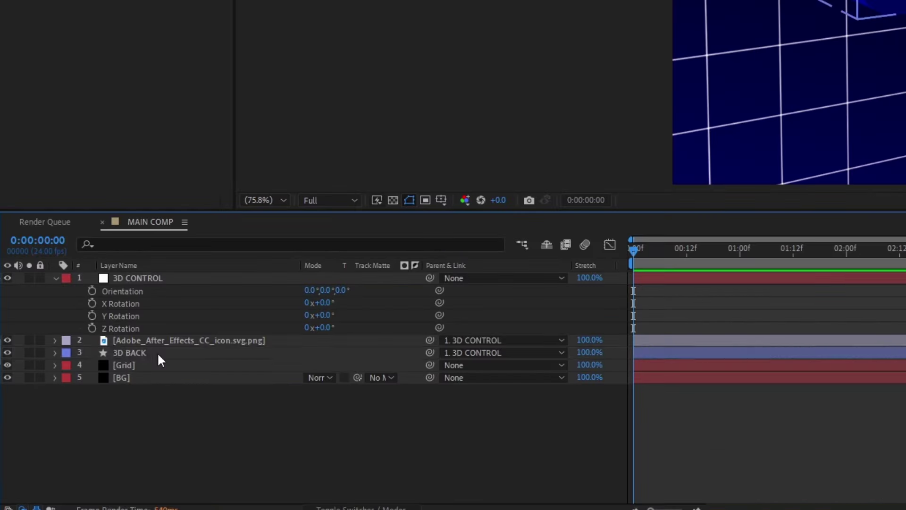
{"action": "left_click", "coordinate": [158, 355]}
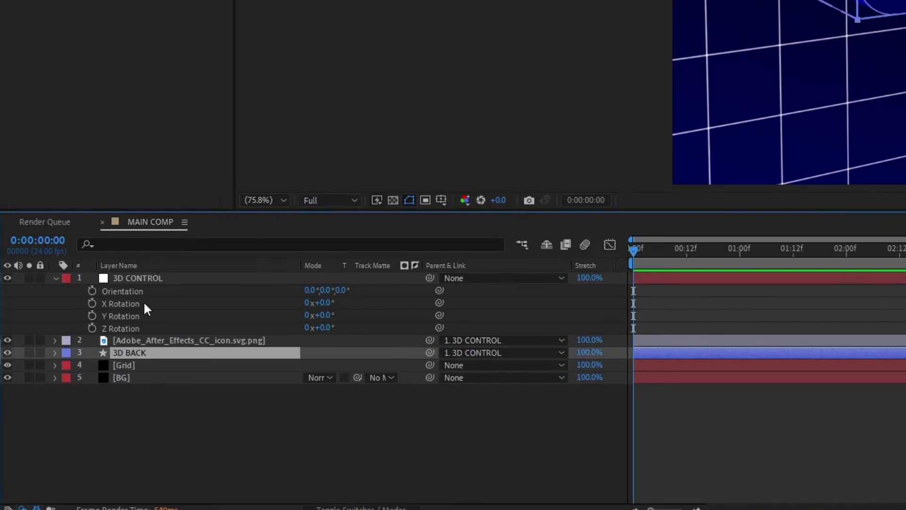
{"action": "left_click", "coordinate": [134, 278], "text": "shift"}
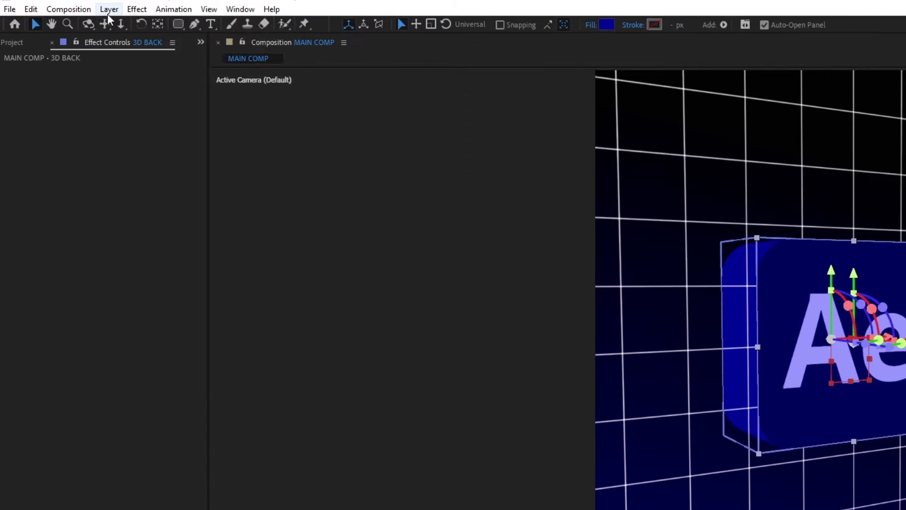
Step: Pre-compose the three selected layers into a new comp named MAIN 3D SHAPE
{"action": "left_click", "coordinate": [59, 12]}
{"action": "left_click", "coordinate": [94, 254]}
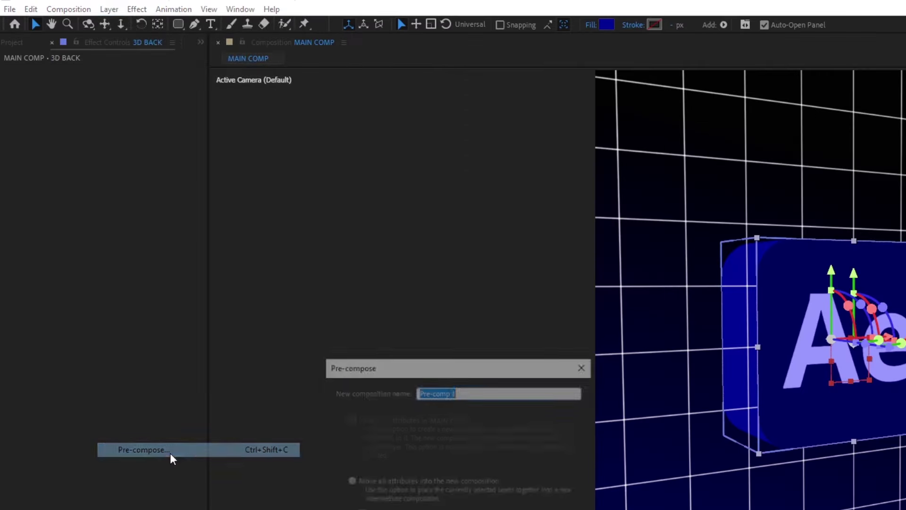
{"action": "key", "text": "BackSpace"}
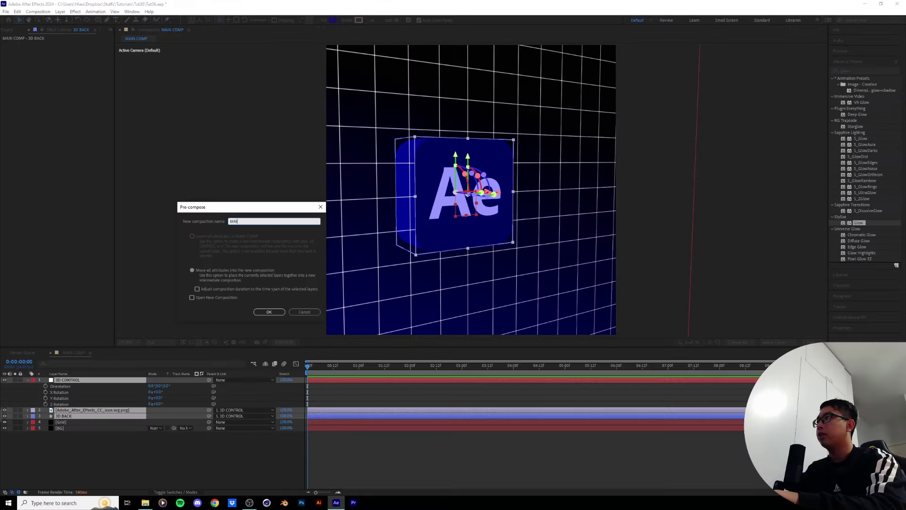
{"action": "type", "text": "MAIN"}
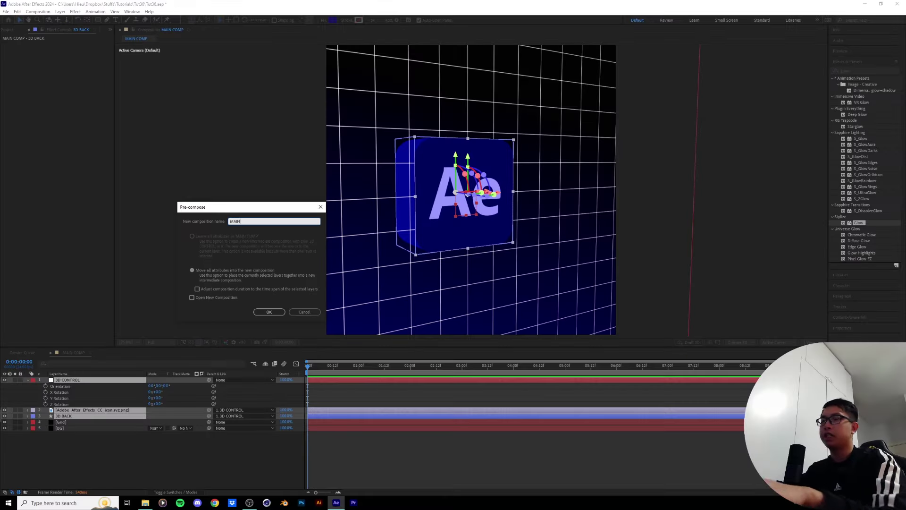
{"action": "type", "text": " 3D S"}
{"action": "type", "text": "HAPE"}
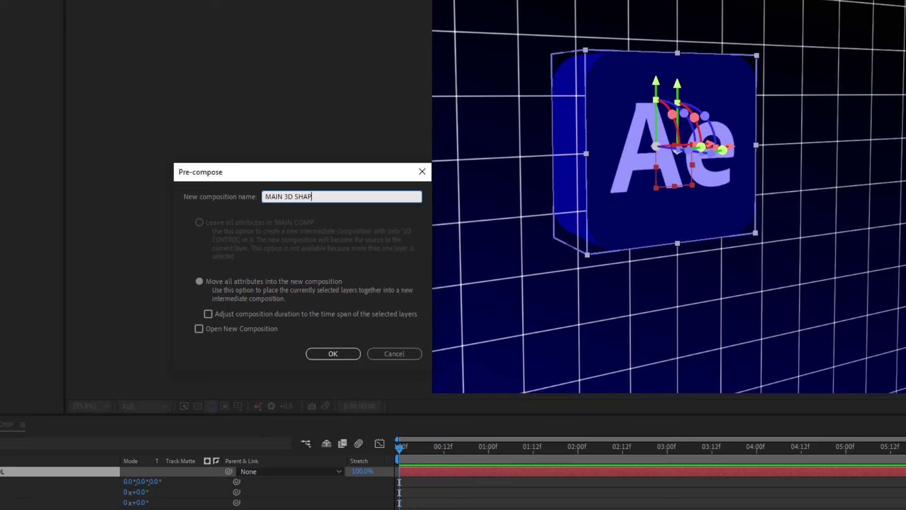
{"action": "key", "text": "Return"}
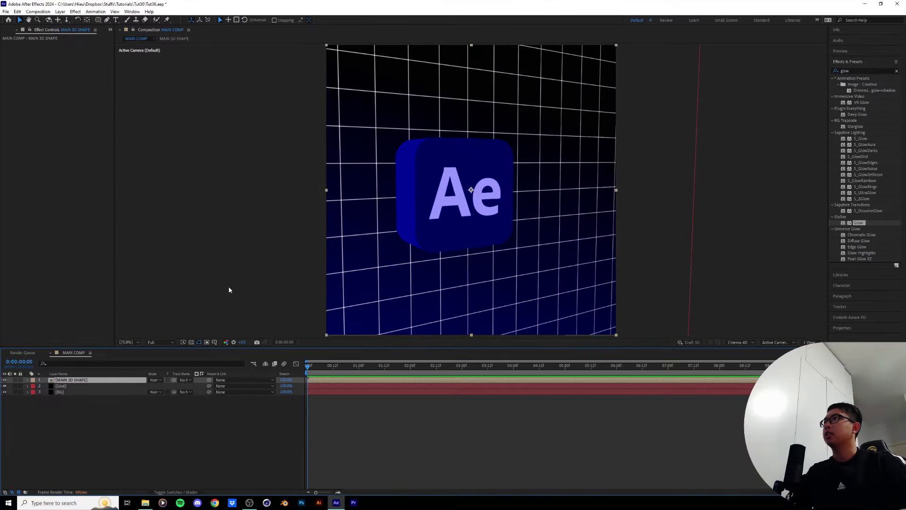
Step: Turn off the Grid layer's 3D switch
{"action": "left_click", "coordinate": [118, 386]}
{"action": "key", "text": "F4"}
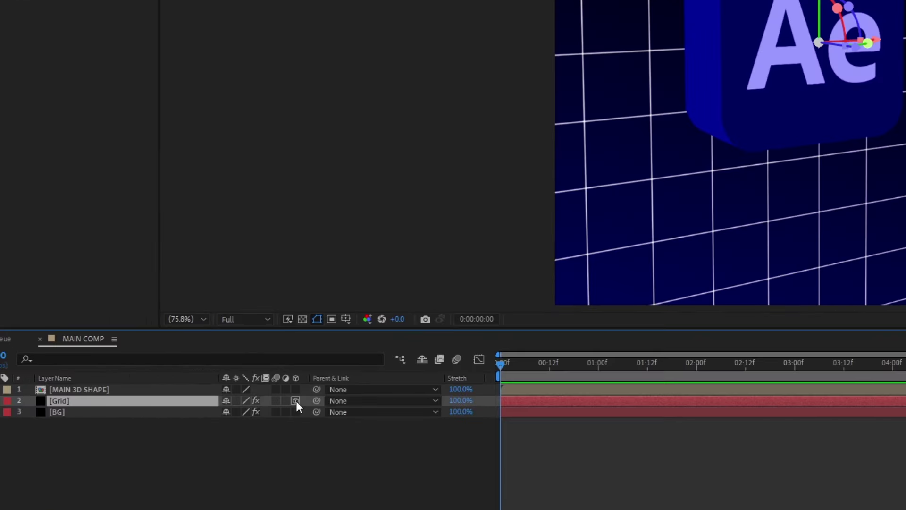
{"action": "left_click", "coordinate": [294, 401]}
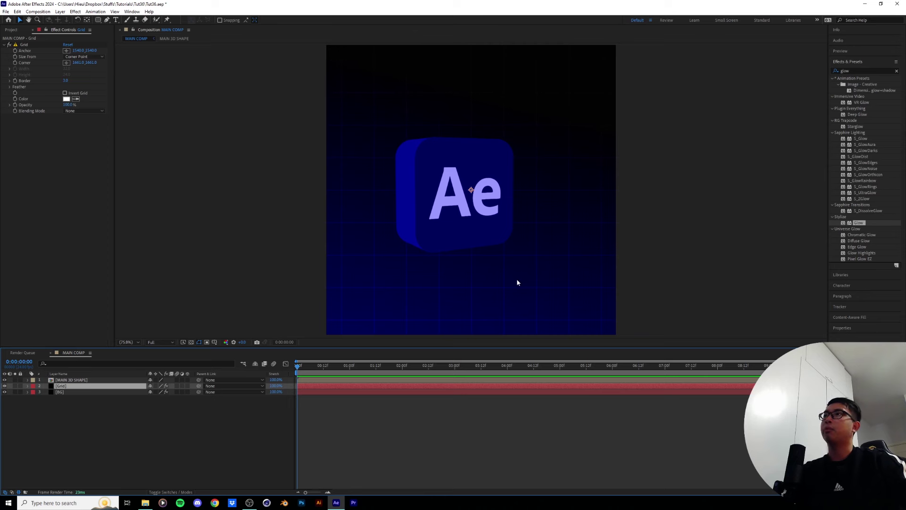
{"action": "left_click", "coordinate": [170, 492]}
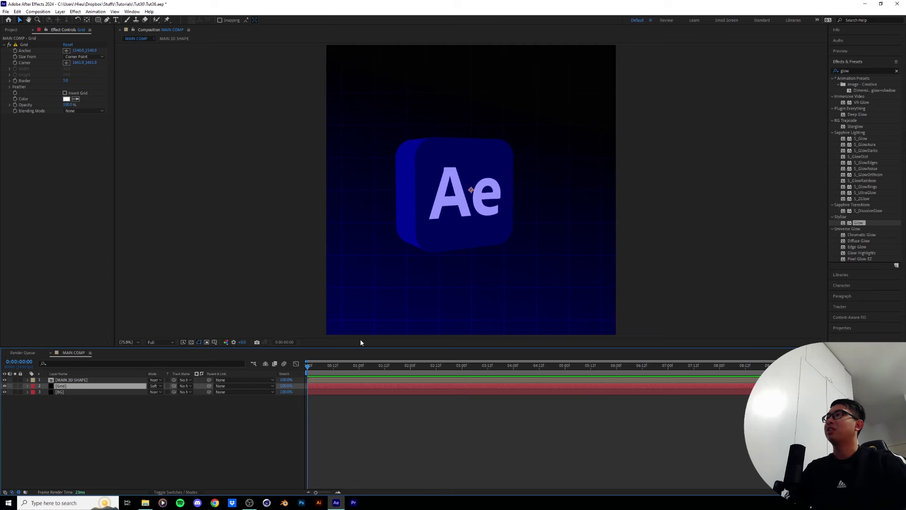
Step: Paste the Ae icon layer from the precomp into MAIN COMP and turn off its 3D
{"action": "left_click", "coordinate": [138, 380]}
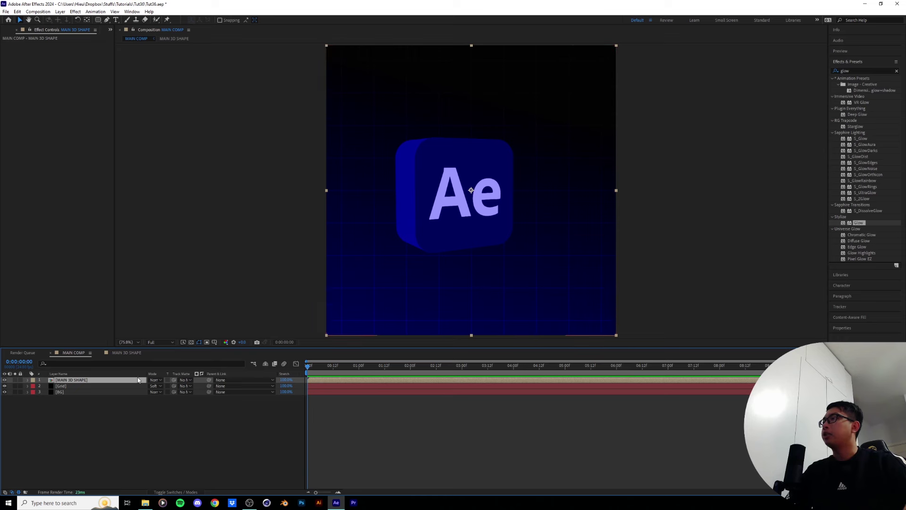
{"action": "double_click", "coordinate": [74, 383]}
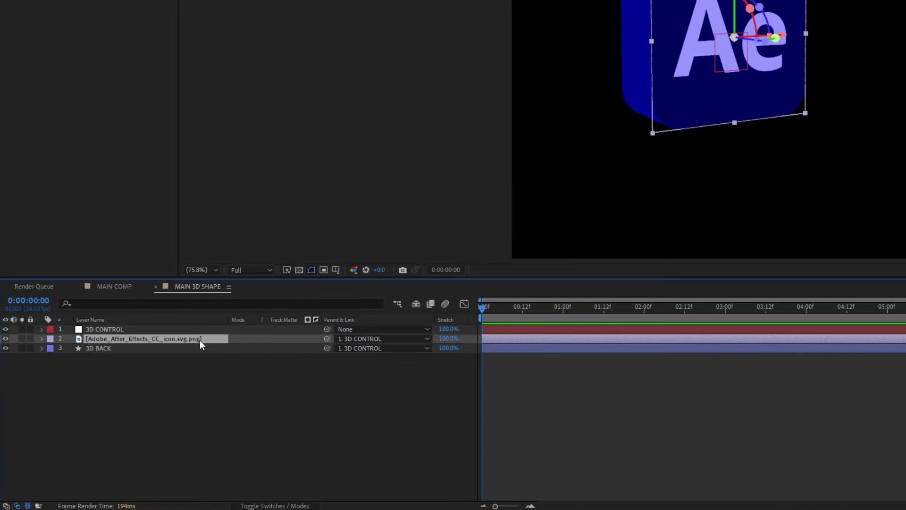
{"action": "left_click", "coordinate": [123, 286]}
{"action": "key", "text": "ctrl+v"}
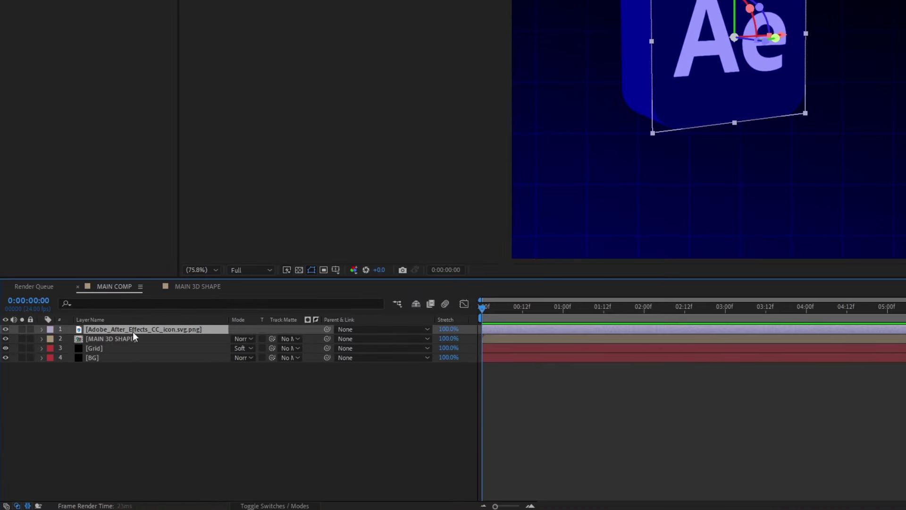
{"action": "key", "text": "F4"}
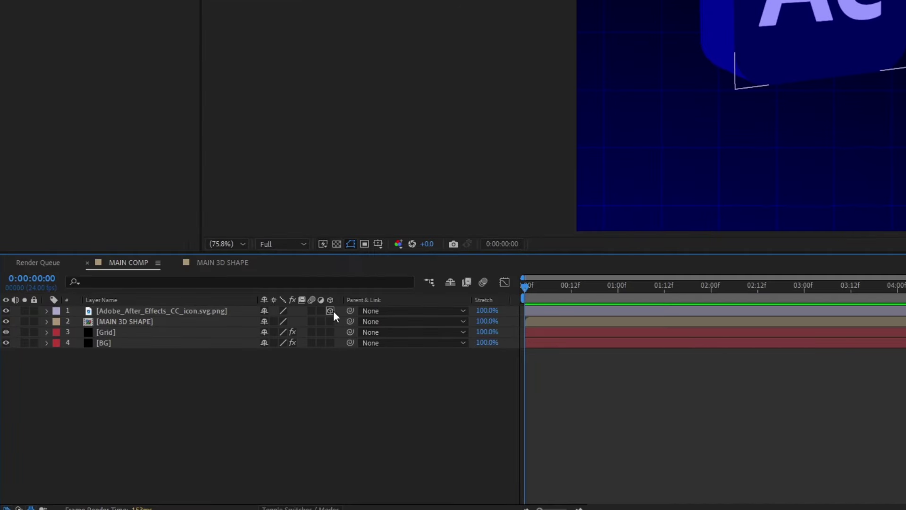
{"action": "key", "text": "F4"}
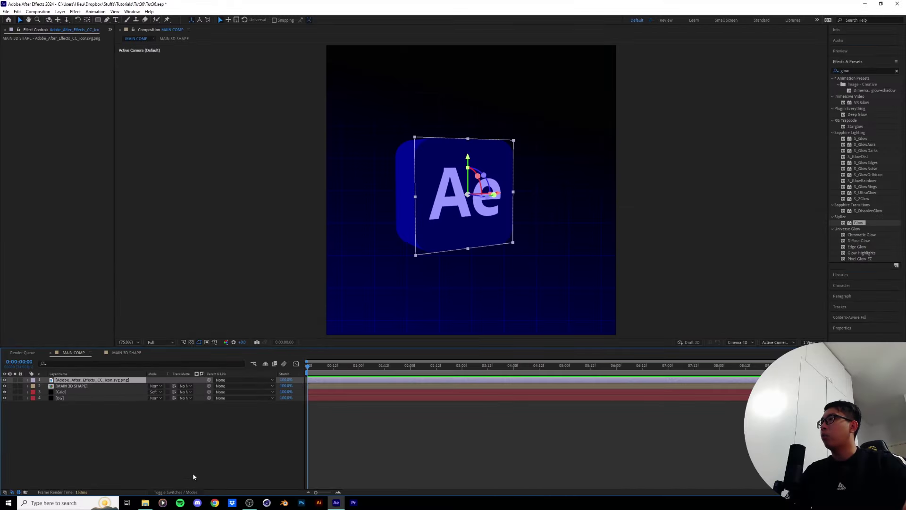
{"action": "key", "text": "F4"}
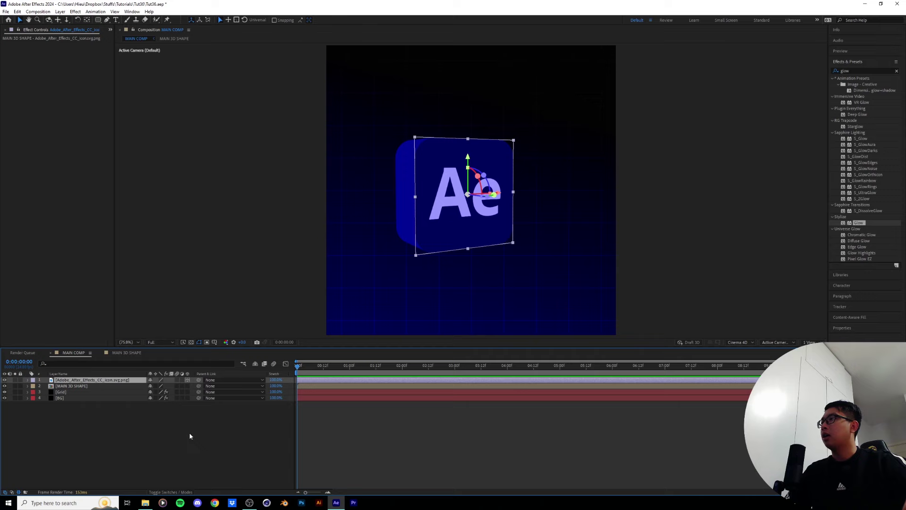
{"action": "left_click", "coordinate": [187, 380]}
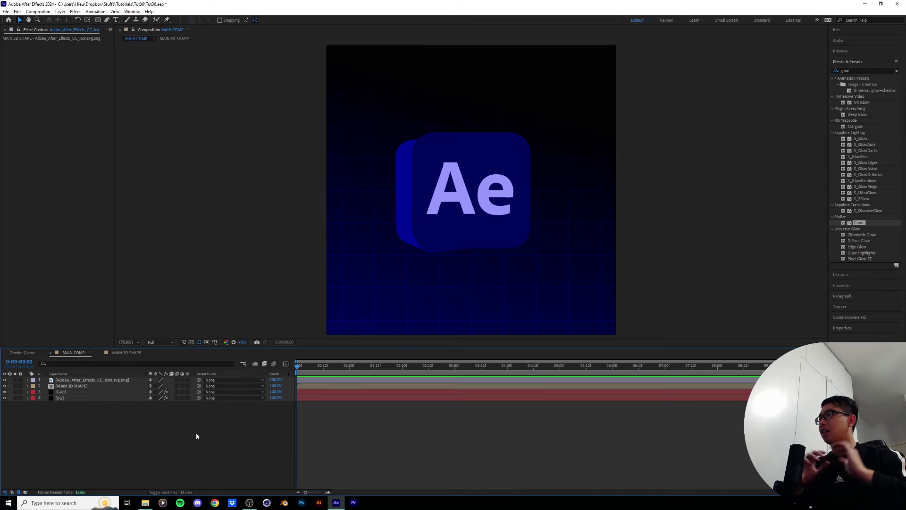
{"action": "left_click", "coordinate": [444, 198]}
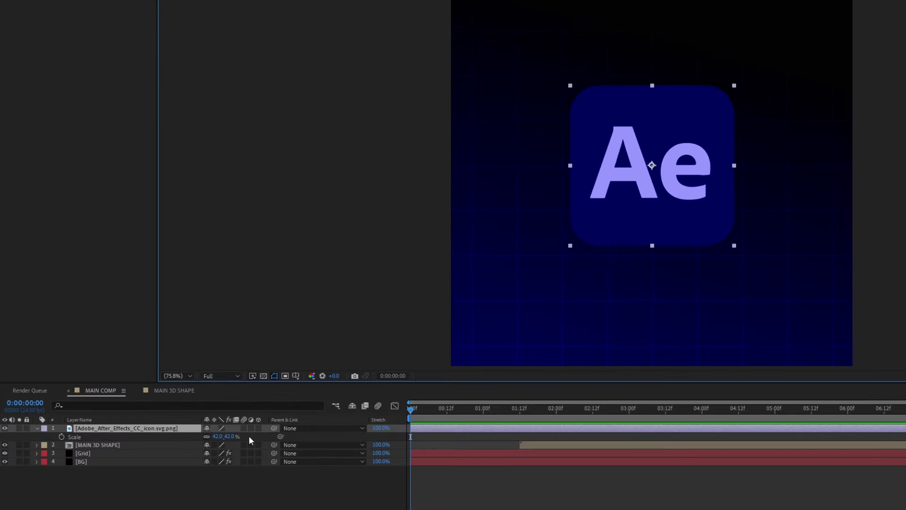
Step: Shrink the flat Ae icon's Scale down from 42%
{"action": "key", "text": "s"}
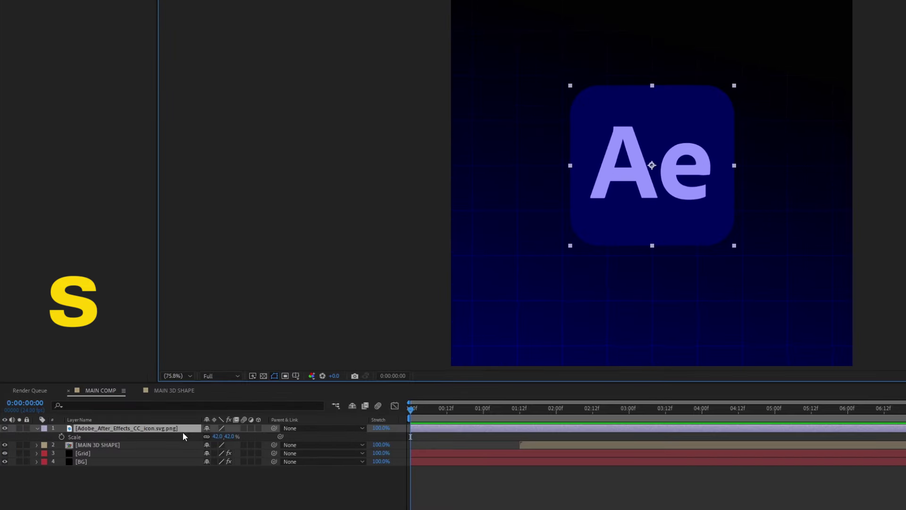
{"action": "mouse_move", "coordinate": [228, 437]}
{"action": "left_mouse_down"}
{"action": "mouse_move", "coordinate": [211, 437]}
{"action": "mouse_move", "coordinate": [229, 440]}
{"action": "left_mouse_up"}
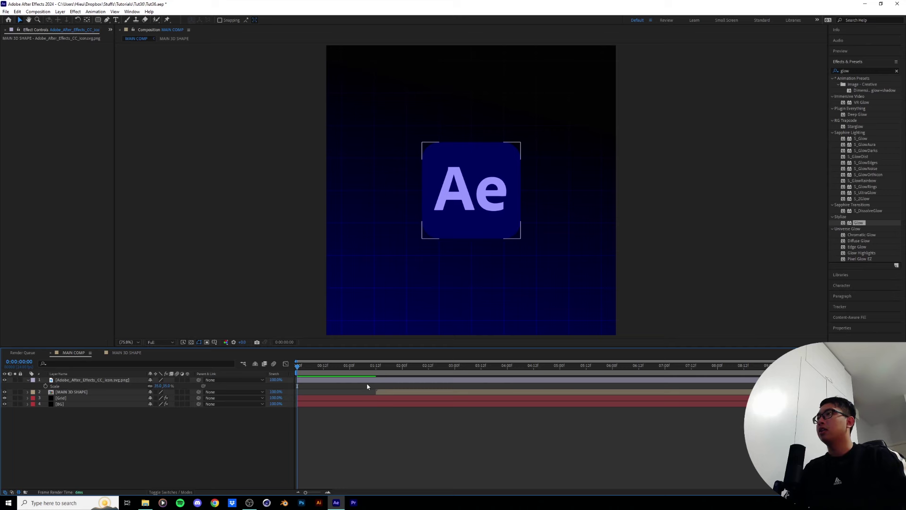
{"action": "key", "text": "F2"}
Step: Split the icon at one second, delete the leftover copy, and start MAIN 3D SHAPE at 1 second
{"action": "left_click_drag", "start_coordinate": [299, 369], "coordinate": [352, 372]}
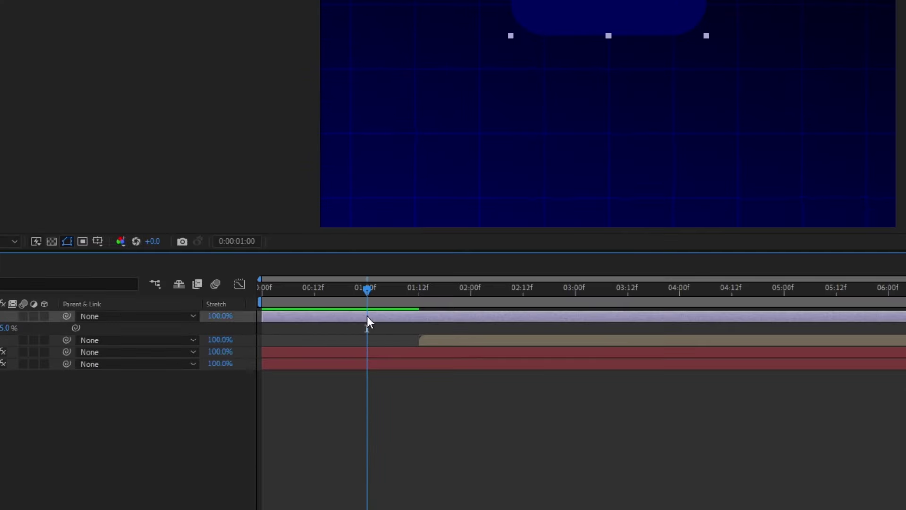
{"action": "key", "text": "ctrl+shift+d"}
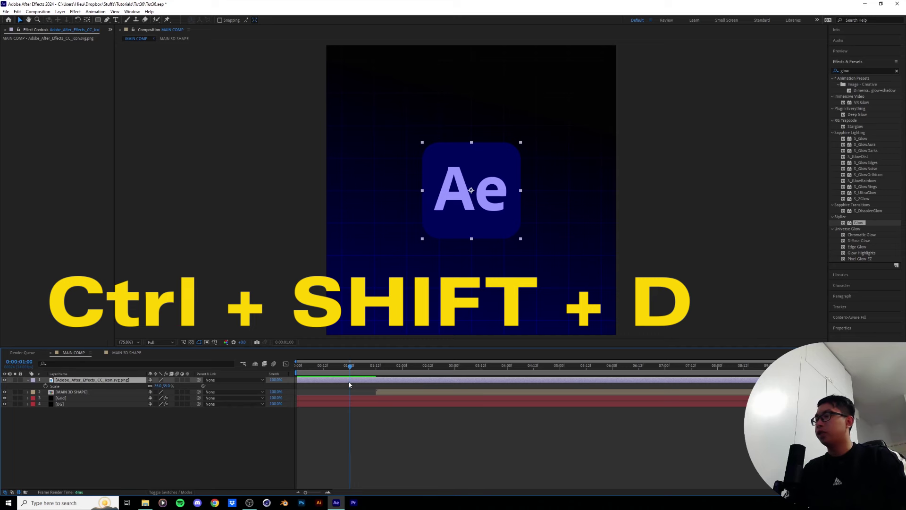
{"action": "key", "text": "ctrl+shift+d"}
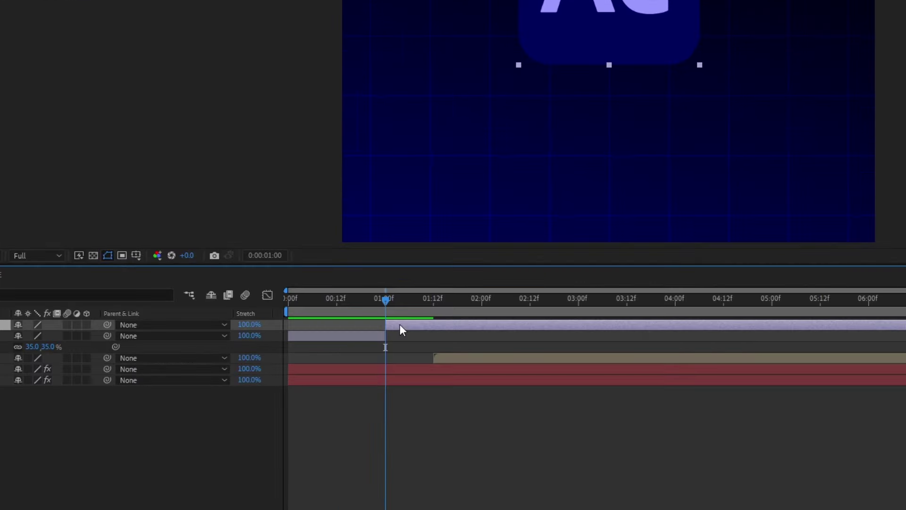
{"action": "key", "text": "Delete"}
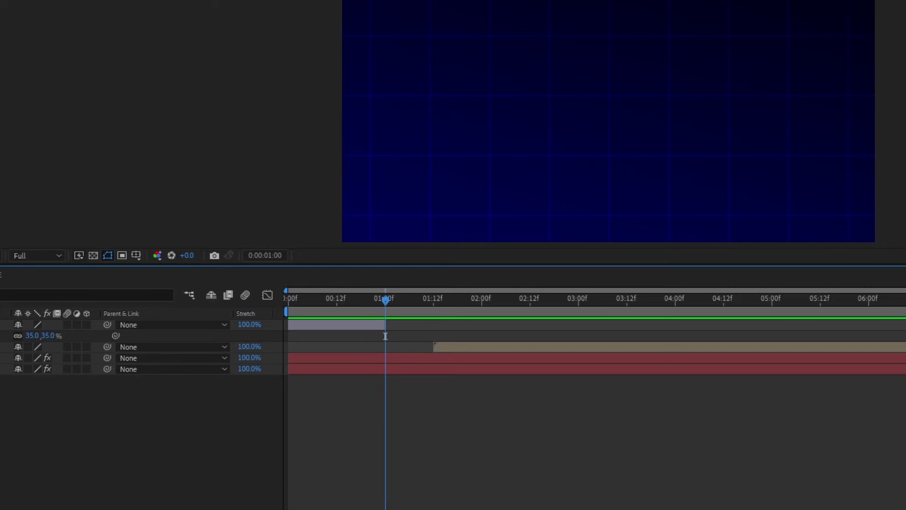
{"action": "left_click", "coordinate": [479, 348]}
{"action": "left_click_drag", "start_coordinate": [447, 347], "coordinate": [401, 346]}
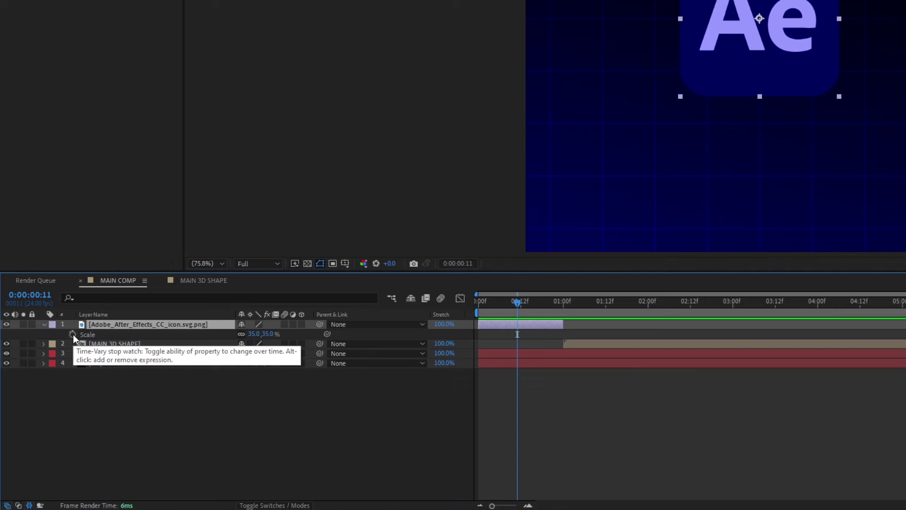
Step: Keyframe the icon's Scale from 35% at frame 11 to about 21% at frame 23, eased
{"action": "left_click", "coordinate": [72, 334]}
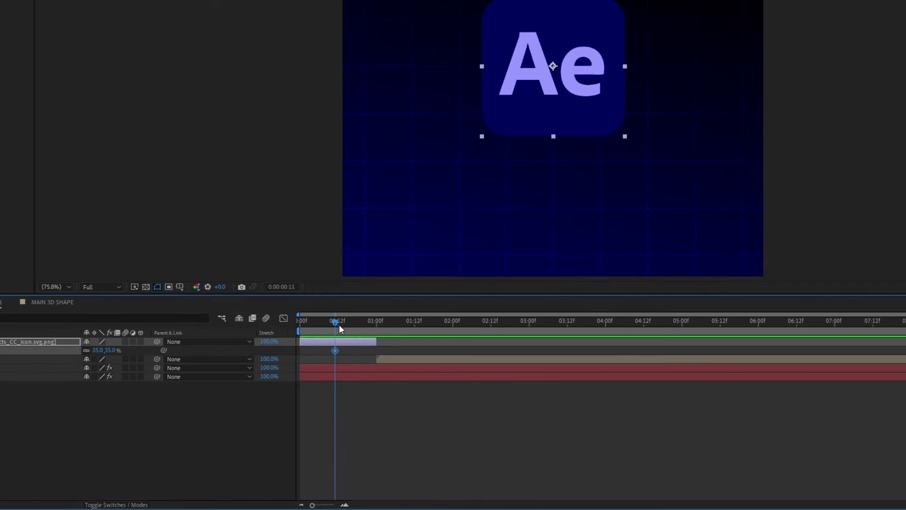
{"action": "left_click_drag", "start_coordinate": [522, 305], "coordinate": [552, 311]}
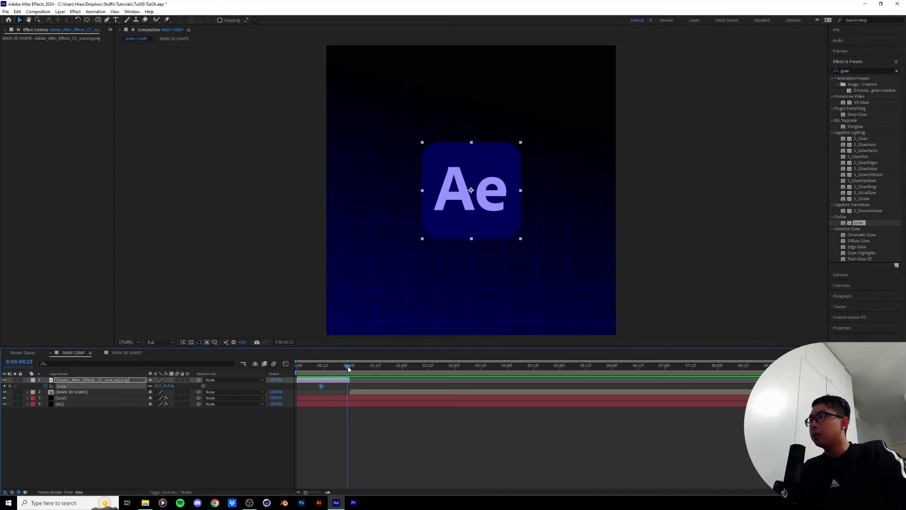
{"action": "key", "text": "Page_Down"}
{"action": "key", "text": "Page_Down"}
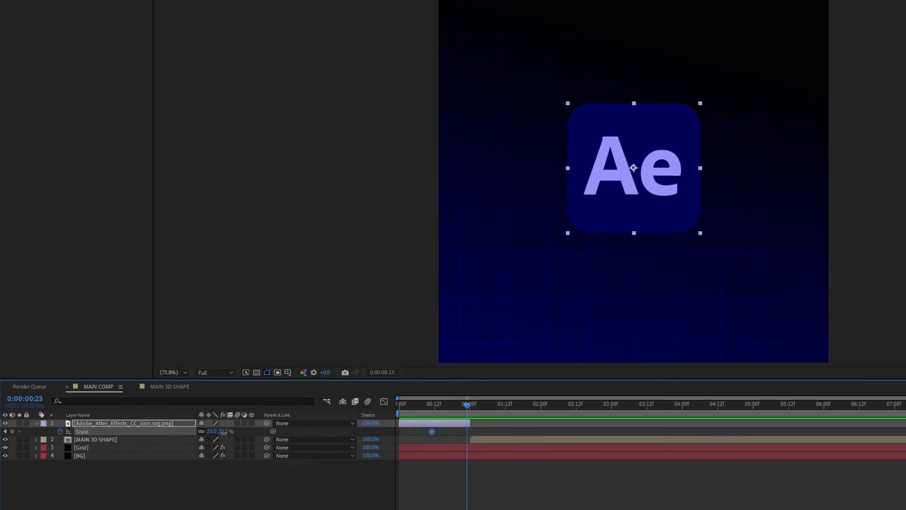
{"action": "left_click_drag", "start_coordinate": [167, 389], "coordinate": [162, 387]}
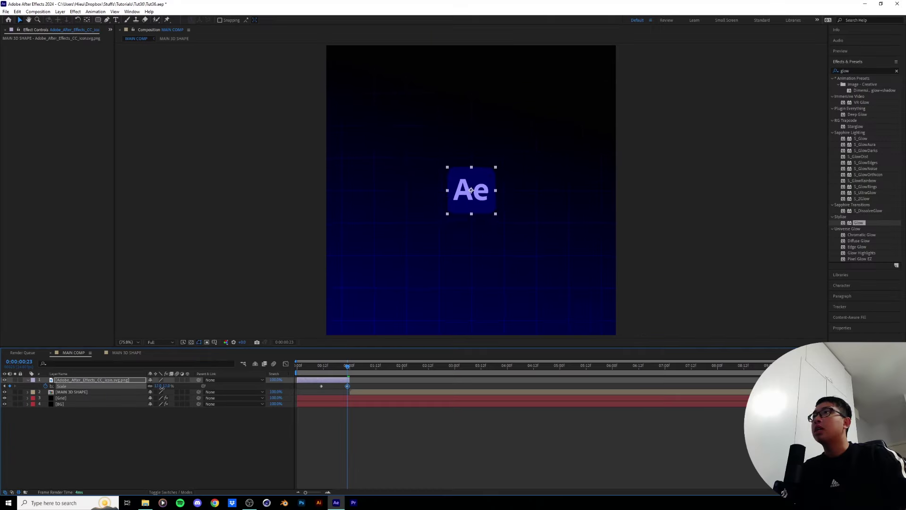
{"action": "left_click", "coordinate": [456, 410]}
{"action": "left_click_drag", "start_coordinate": [339, 369], "coordinate": [302, 376]}
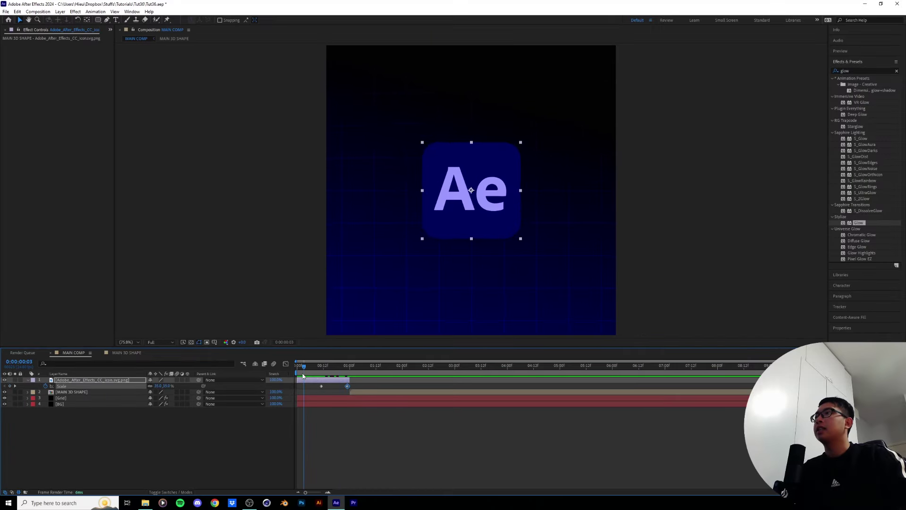
{"action": "left_click", "coordinate": [342, 417]}
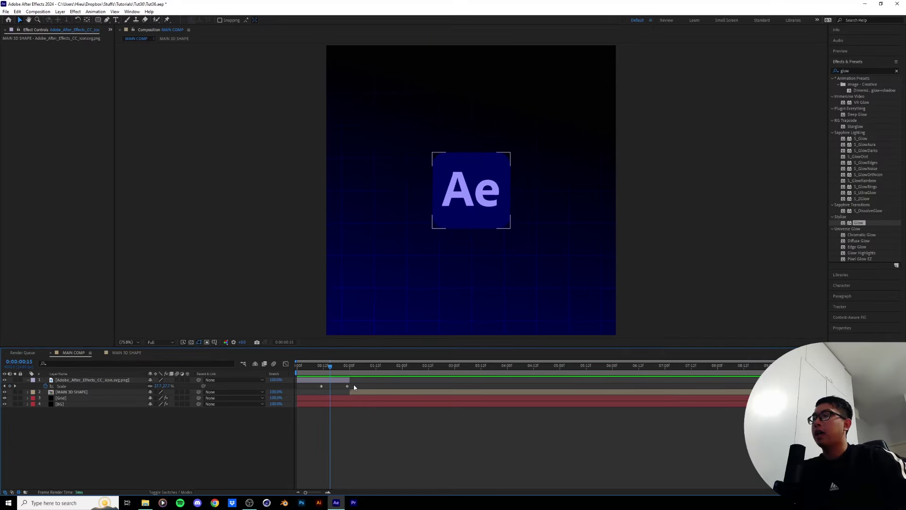
{"action": "left_click_drag", "start_coordinate": [354, 385], "coordinate": [341, 388]}
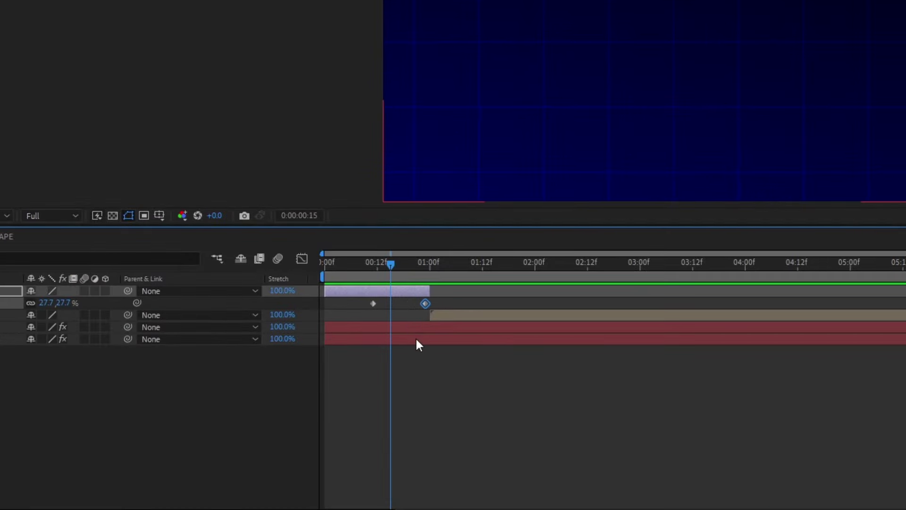
{"action": "key", "text": "F9"}
Step: Drag the Scale speed graph's influence handles for a fast start and gentle ease-out, then preview
{"action": "left_click", "coordinate": [302, 259]}
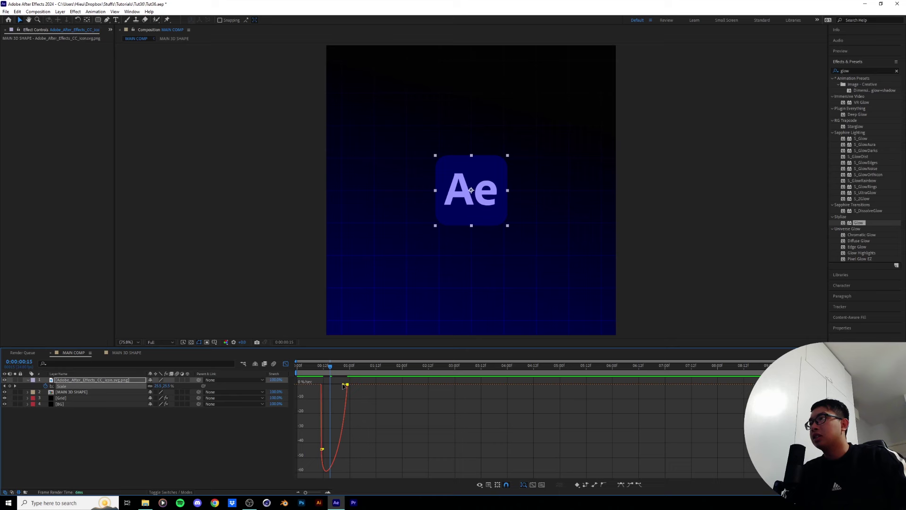
{"action": "left_click_drag", "start_coordinate": [421, 299], "coordinate": [399, 299]}
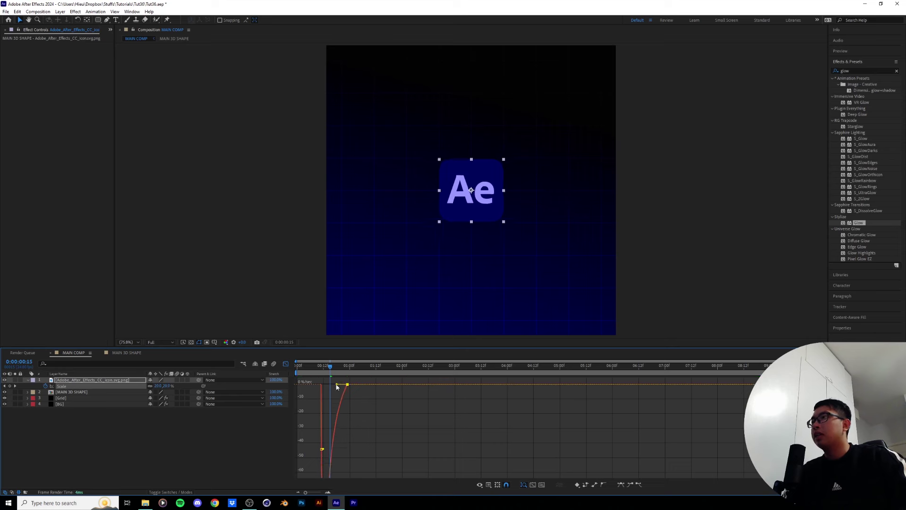
{"action": "left_click_drag", "start_coordinate": [391, 262], "coordinate": [372, 273]}
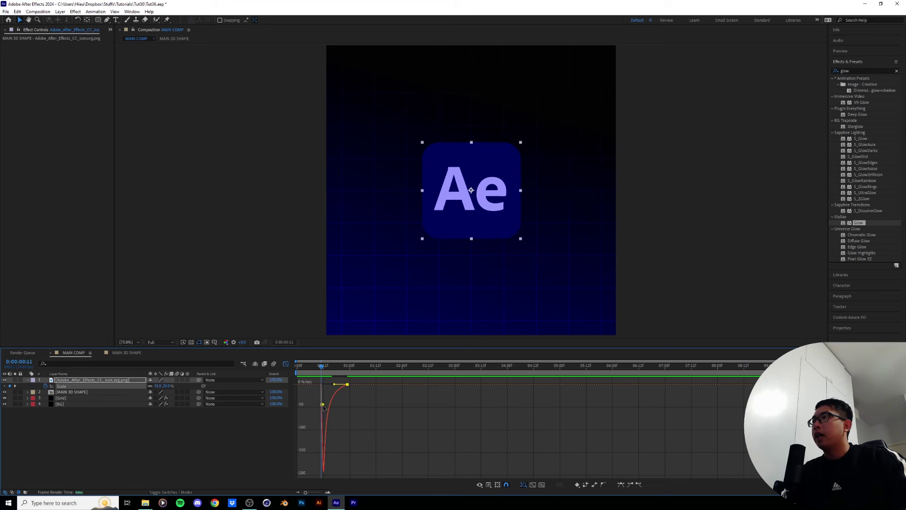
{"action": "left_click_drag", "start_coordinate": [323, 406], "coordinate": [328, 386]}
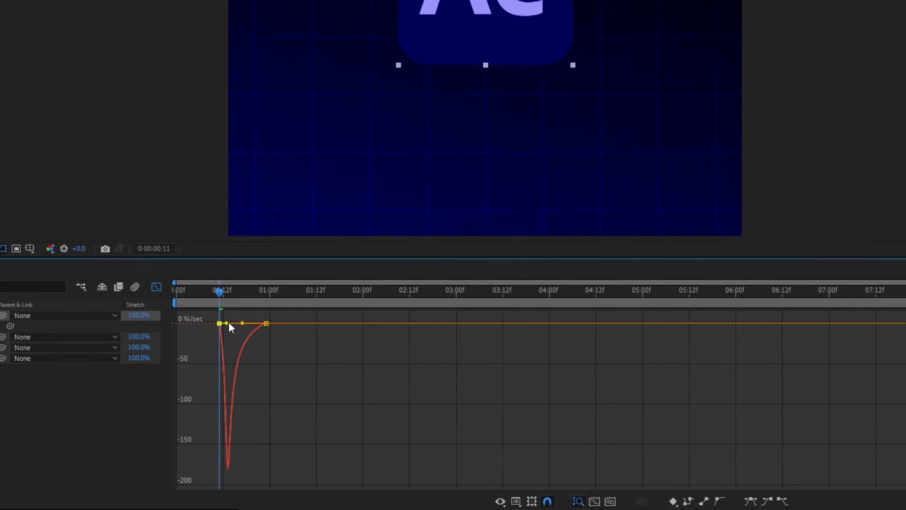
{"action": "left_click_drag", "start_coordinate": [229, 323], "coordinate": [183, 298]}
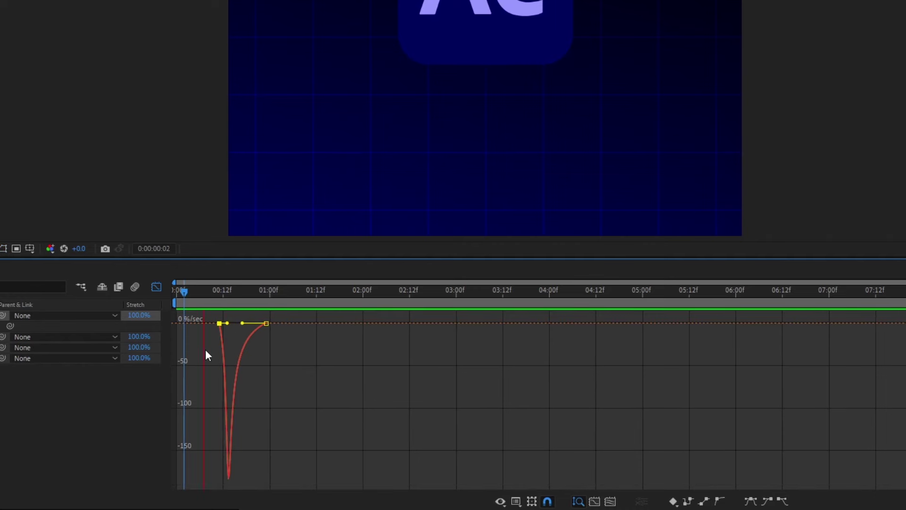
{"action": "key", "text": "space"}
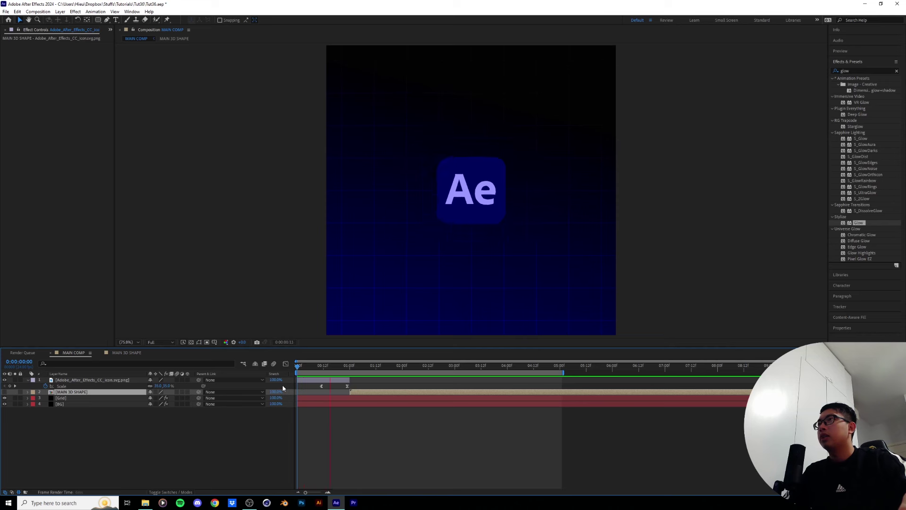
Step: Stop the preview and make the MAIN 3D SHAPE layer visible at the one-second mark
{"action": "left_click", "coordinate": [92, 380]}
{"action": "key", "text": "="}
{"action": "left_click_drag", "start_coordinate": [390, 372], "coordinate": [405, 393]}
{"action": "left_click", "coordinate": [405, 393]}
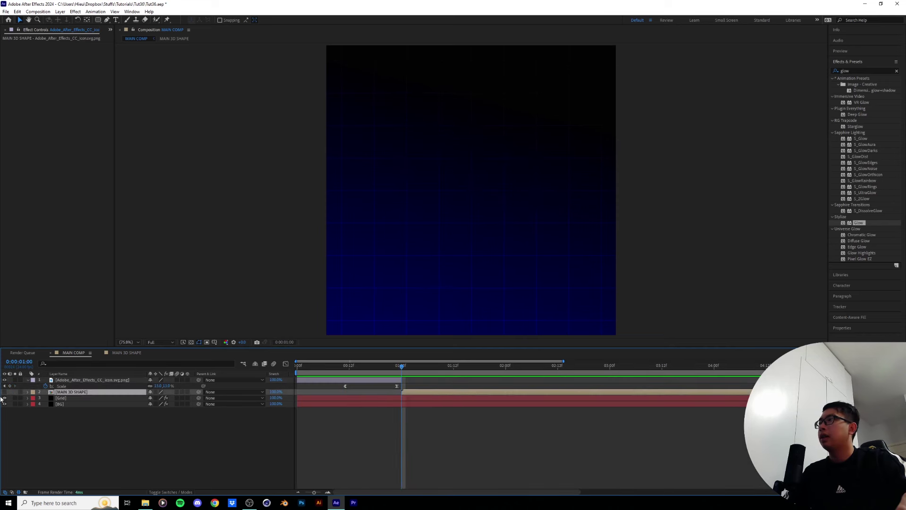
{"action": "left_click", "coordinate": [4, 393]}
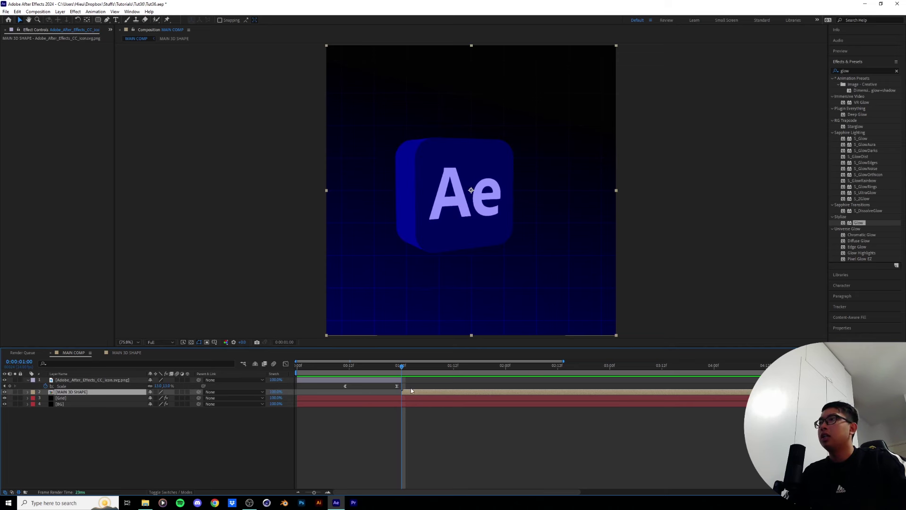
Step: Extend the icon layer past 1 second, split it at 01:00, and cut the later piece
{"action": "left_click_drag", "start_coordinate": [392, 392], "coordinate": [397, 369]}
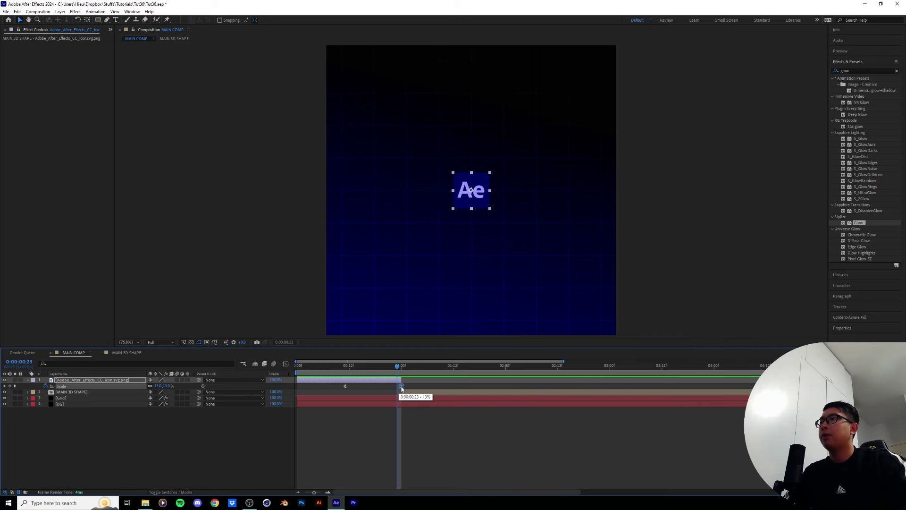
{"action": "left_click", "coordinate": [400, 368]}
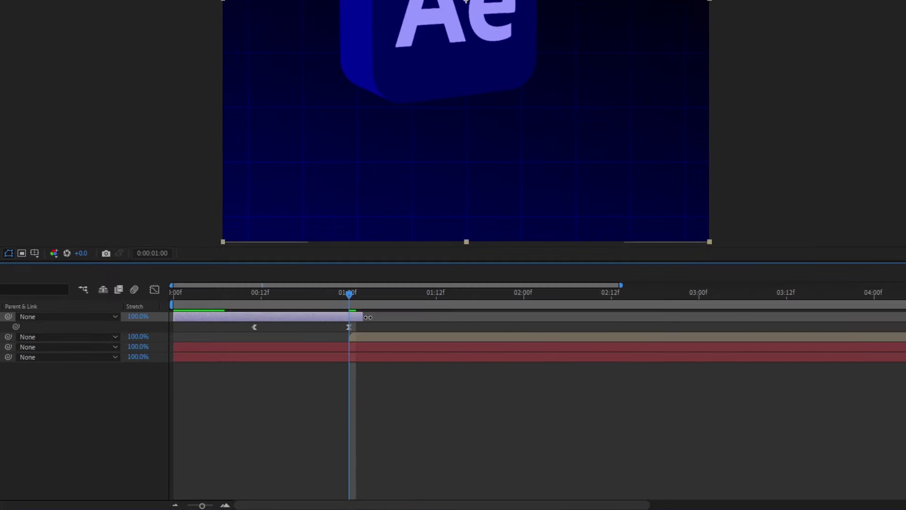
{"action": "left_click_drag", "start_coordinate": [368, 317], "coordinate": [413, 317]}
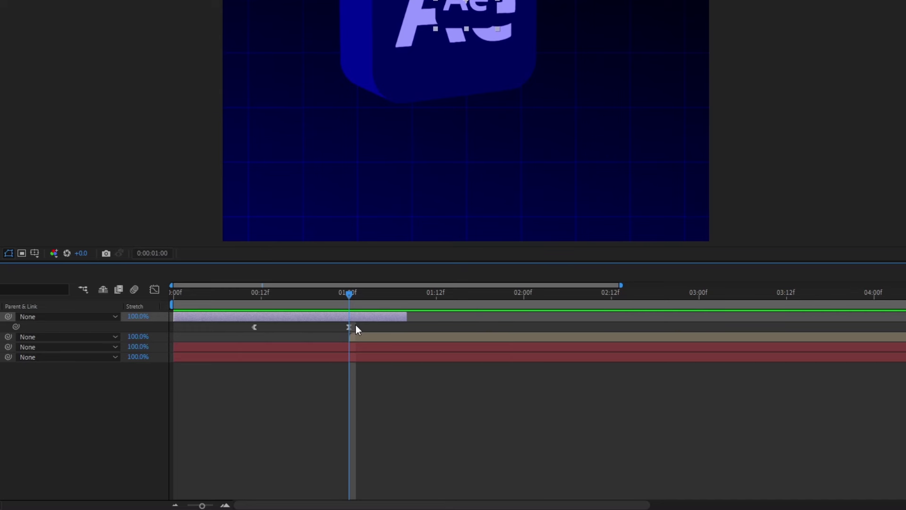
{"action": "key", "text": "ctrl+shift+d"}
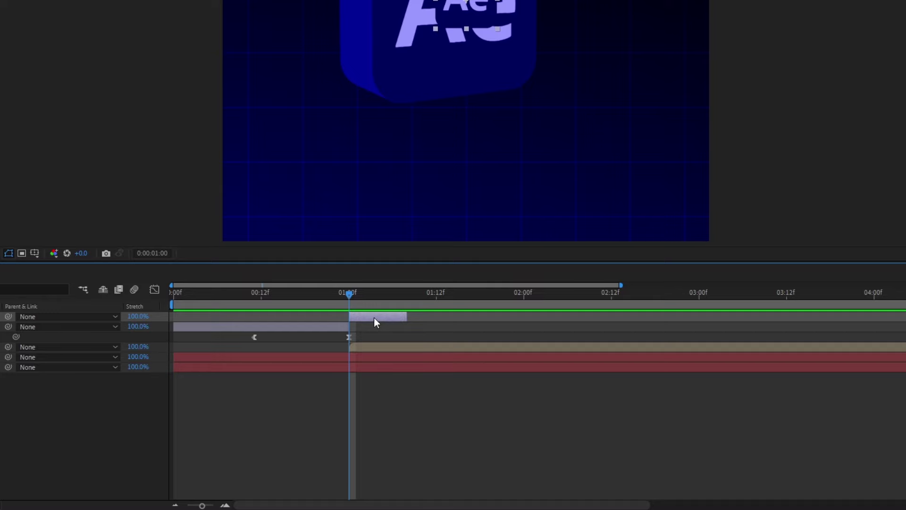
{"action": "key", "text": "ctrl+x"}
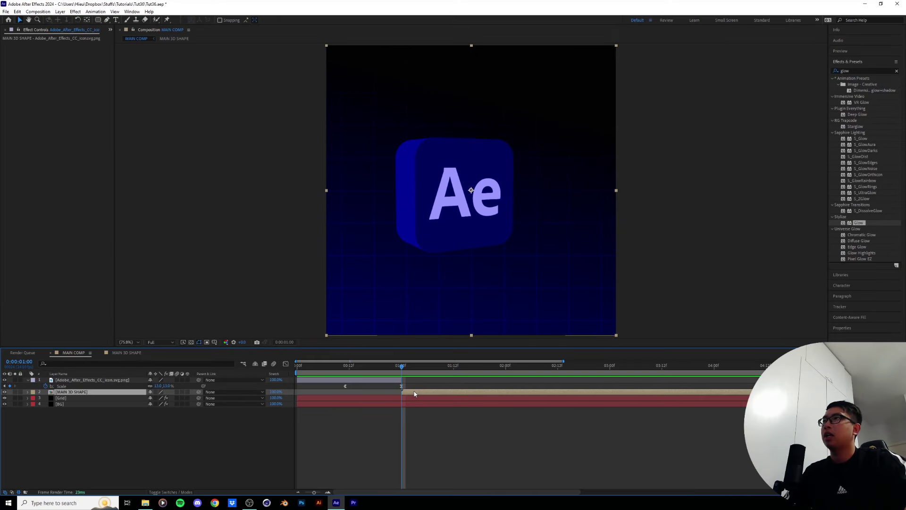
Step: Inside MAIN 3D SHAPE, paste the cut icon piece above 3D CONTROL and start it at 0
{"action": "double_click", "coordinate": [414, 392]}
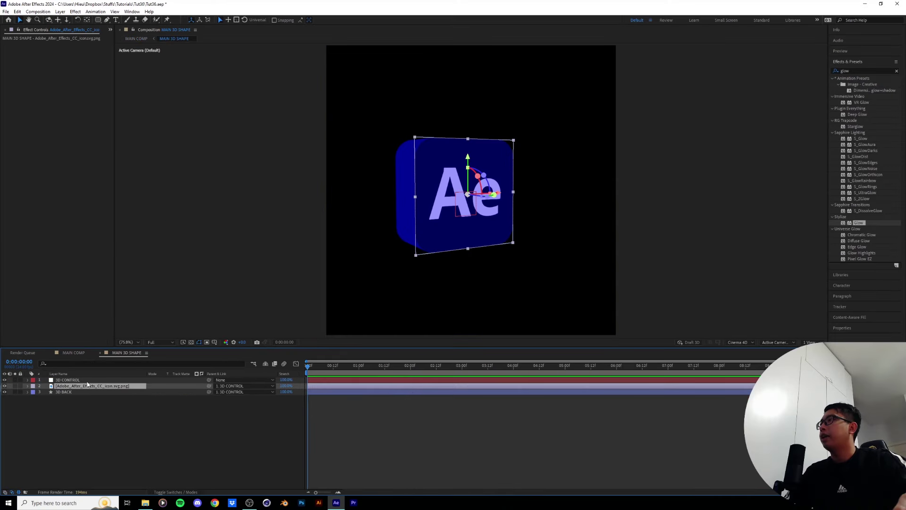
{"action": "key", "text": "F2"}
{"action": "left_click", "coordinate": [72, 381]}
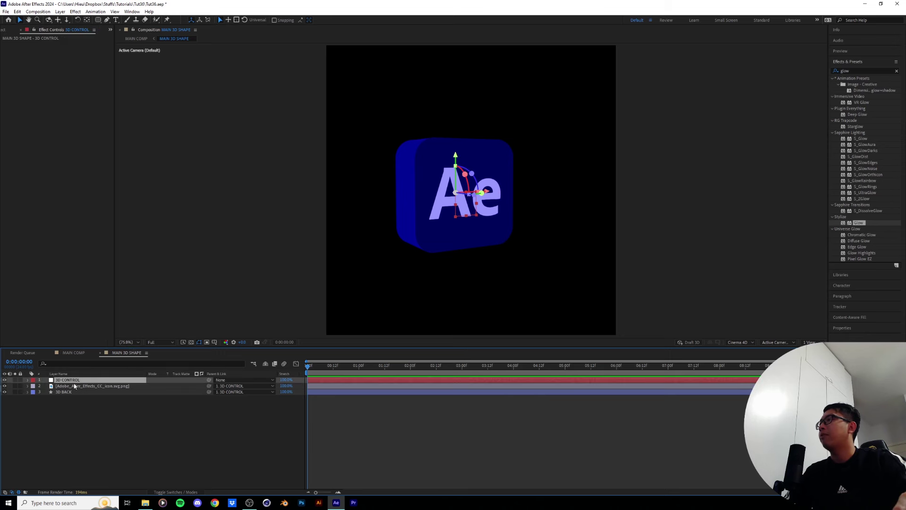
{"action": "key", "text": "ctrl+v"}
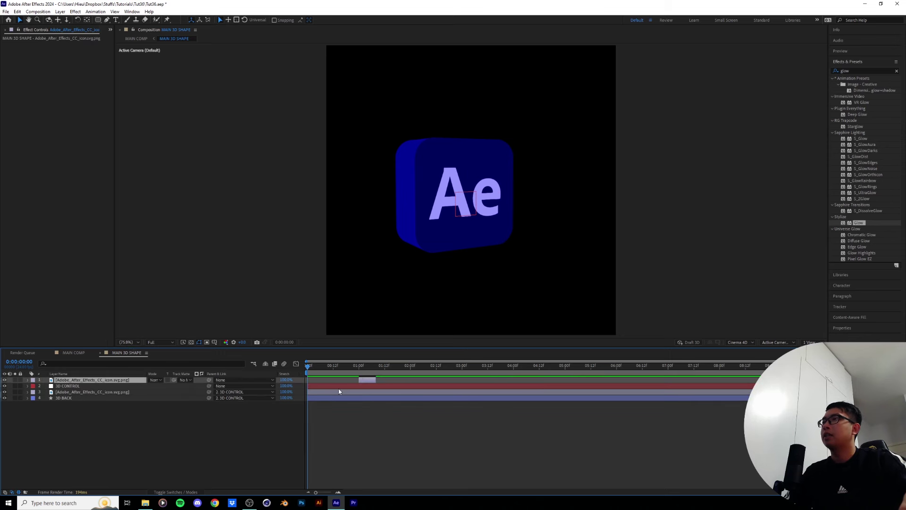
{"action": "left_click_drag", "start_coordinate": [374, 378], "coordinate": [323, 378]}
{"action": "scroll", "coordinate": [473, 151], "scroll_direction": "up", "scroll_amount": 3}
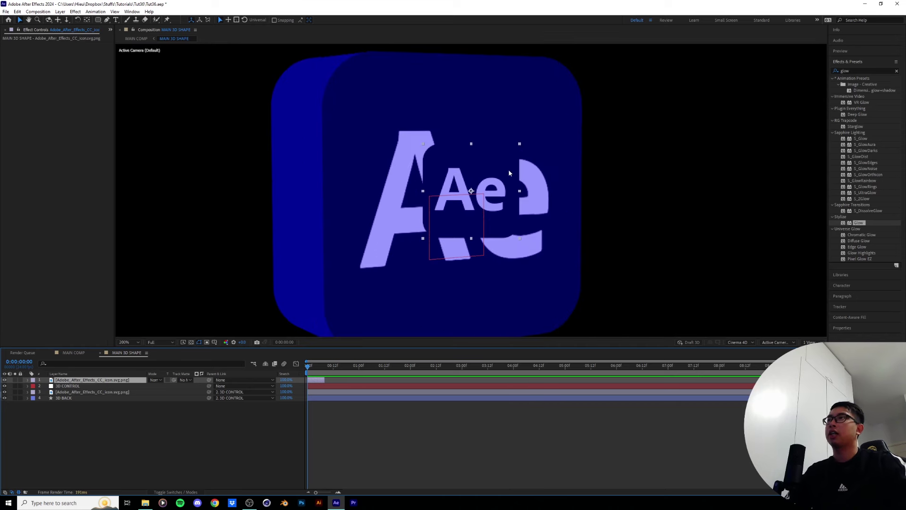
{"action": "scroll", "coordinate": [483, 179], "scroll_direction": "down", "scroll_amount": 2}
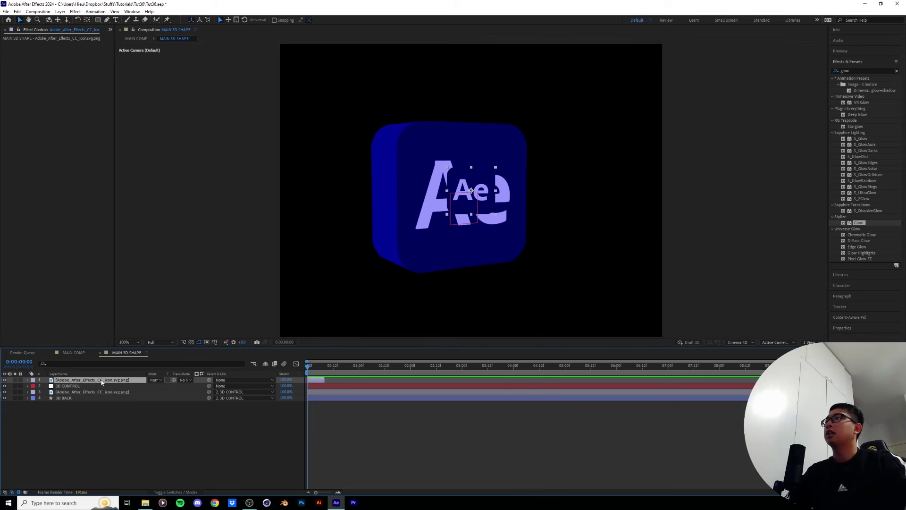
{"action": "left_click", "coordinate": [495, 190]}
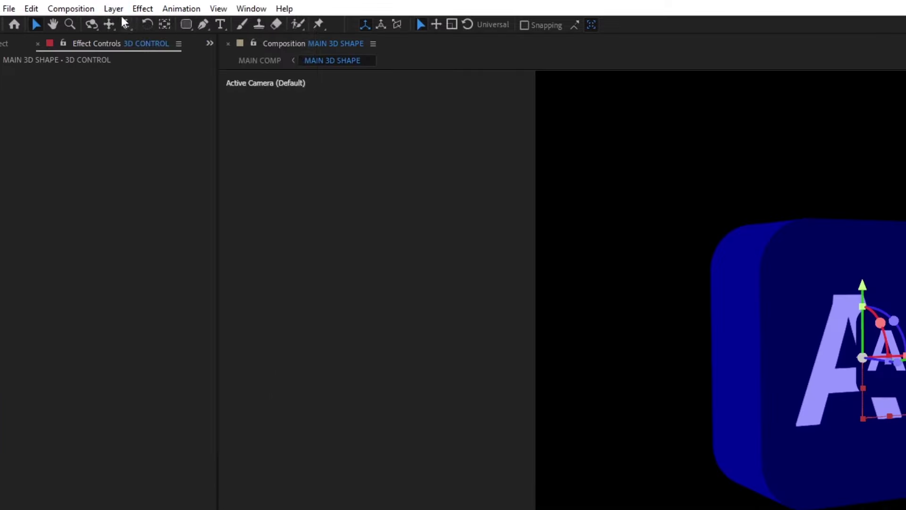
Step: Add a one-node Camera 1 with the 200mm preset via Layer > New > Camera
{"action": "left_click", "coordinate": [61, 12]}
{"action": "mouse_move", "coordinate": [118, 24]}
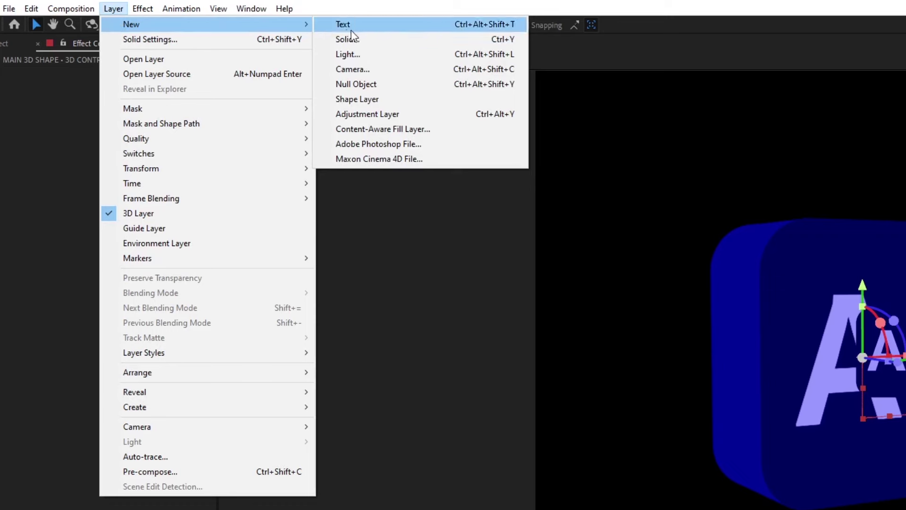
{"action": "left_click", "coordinate": [376, 68]}
{"action": "left_click", "coordinate": [610, 199]}
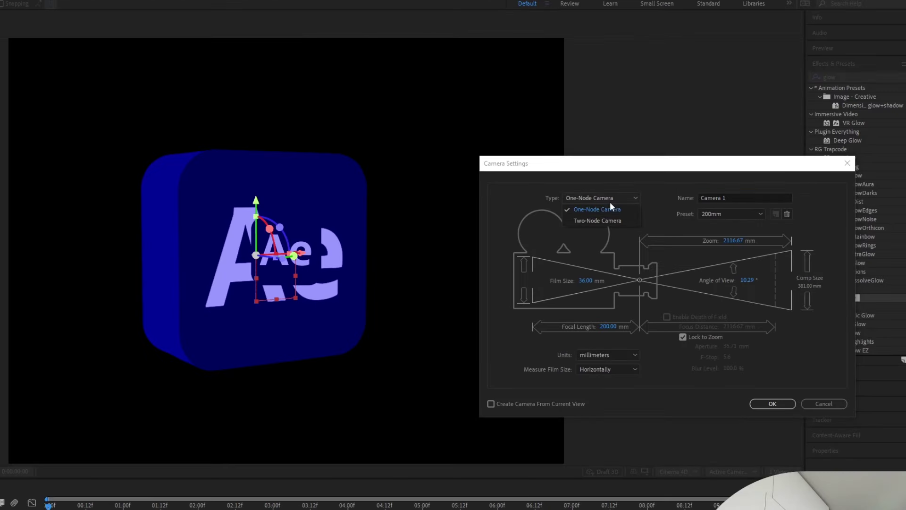
{"action": "left_click", "coordinate": [710, 217]}
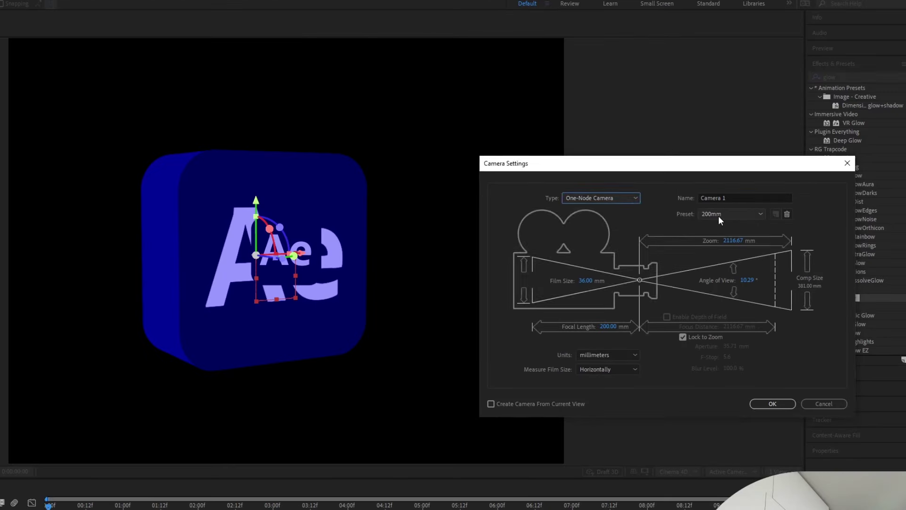
{"action": "left_click", "coordinate": [719, 216]}
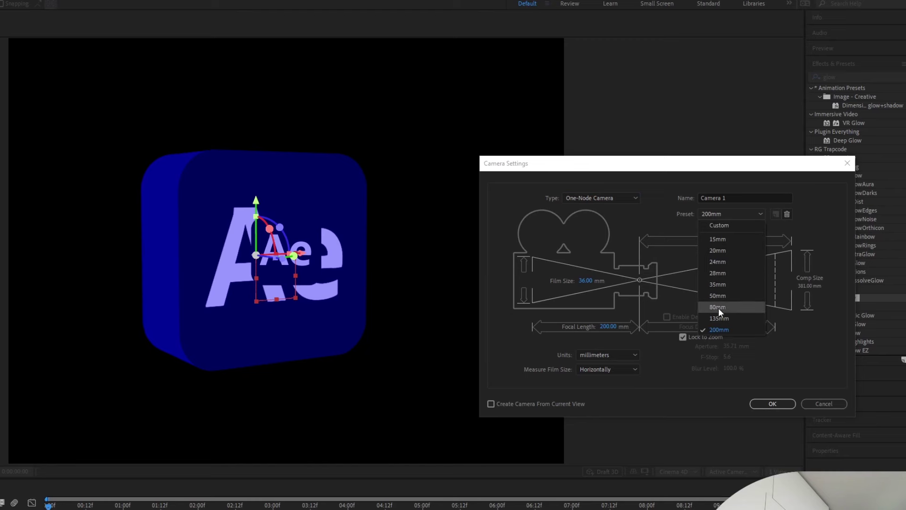
{"action": "left_click", "coordinate": [780, 402]}
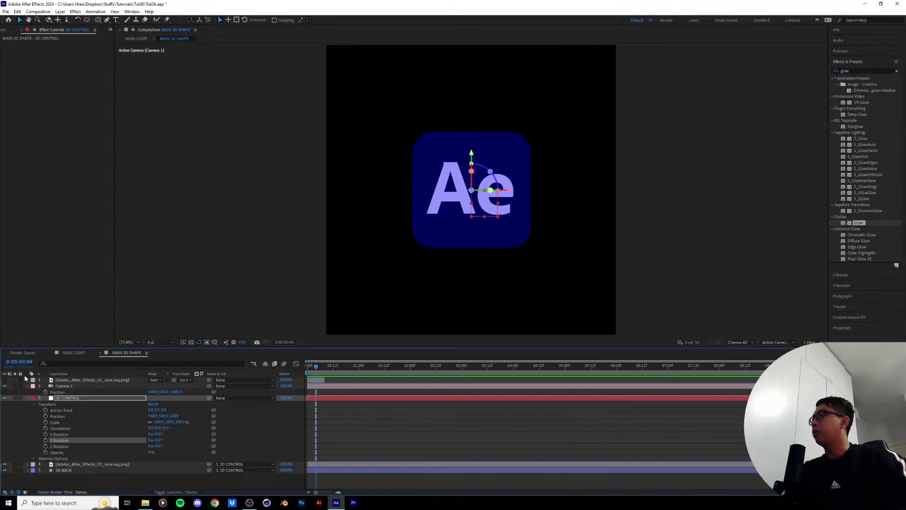
Step: Scrub 3D CONTROL's Position Z back to about 11691 so the Ae icon faces the camera
{"action": "key", "text": "slash"}
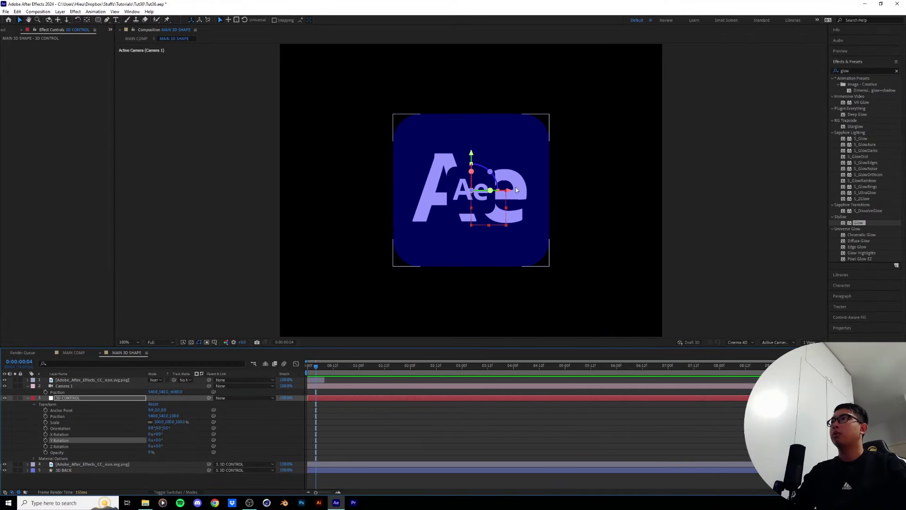
{"action": "key", "text": "period"}
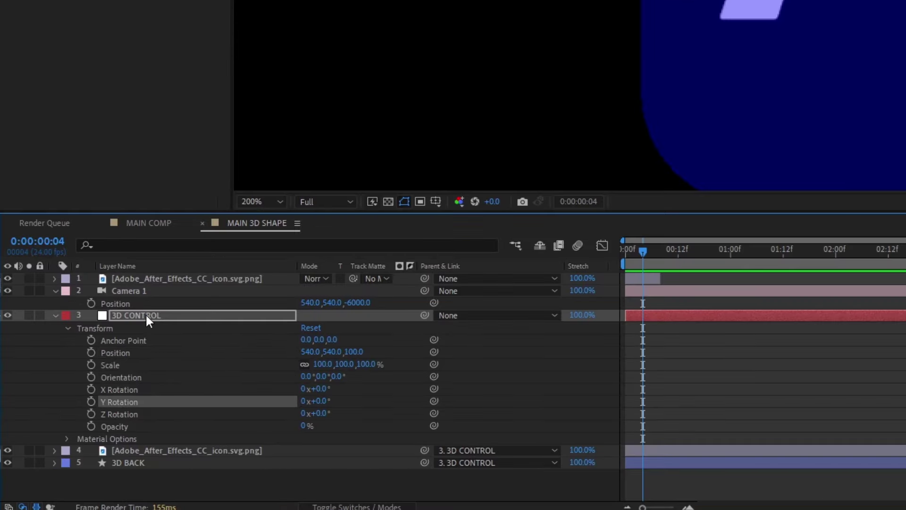
{"action": "left_click", "coordinate": [56, 416]}
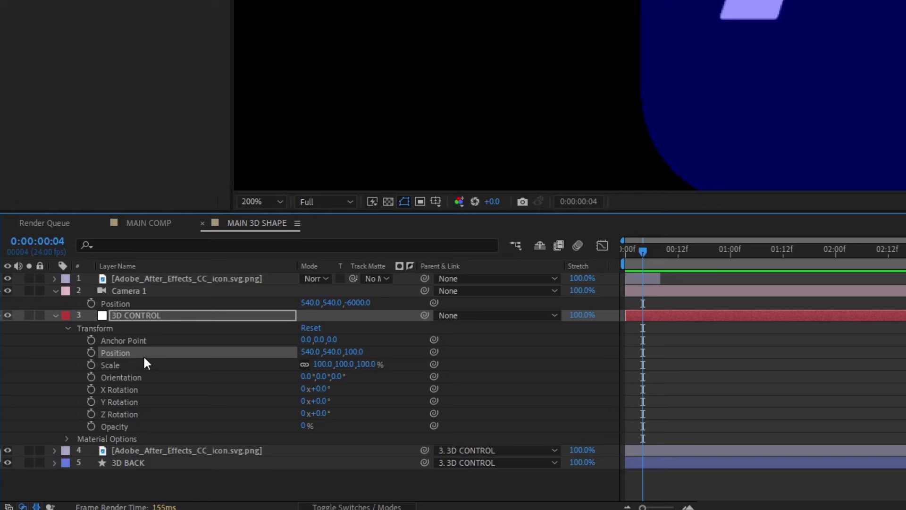
{"action": "left_click", "coordinate": [121, 315]}
{"action": "left_click", "coordinate": [203, 352]}
{"action": "left_click_drag", "start_coordinate": [351, 352], "coordinate": [529, 360]}
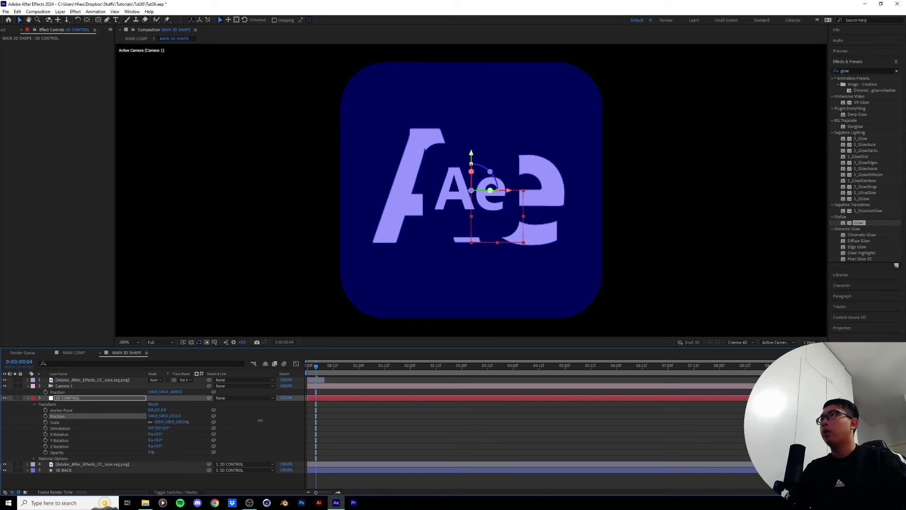
{"action": "left_click_drag", "start_coordinate": [260, 420], "coordinate": [576, 345]}
{"action": "key", "text": "."}
{"action": "key", "text": "."}
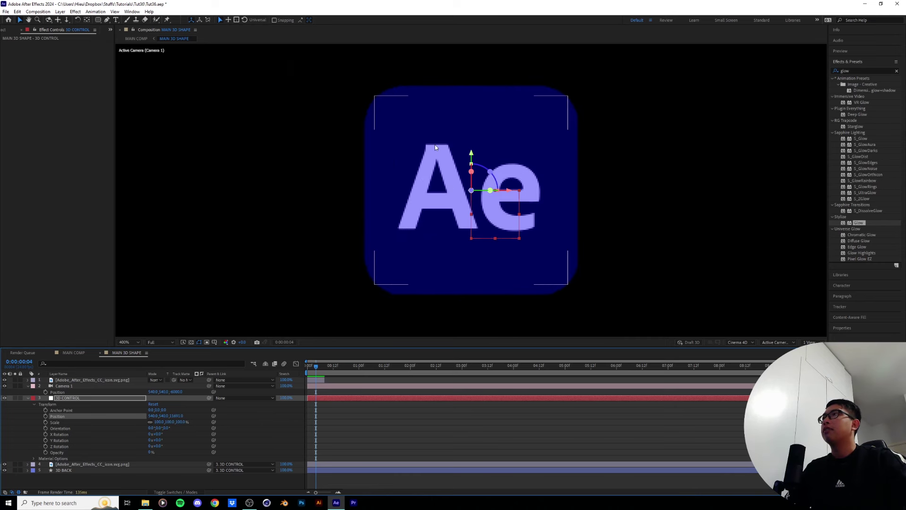
{"action": "left_click", "coordinate": [434, 147]}
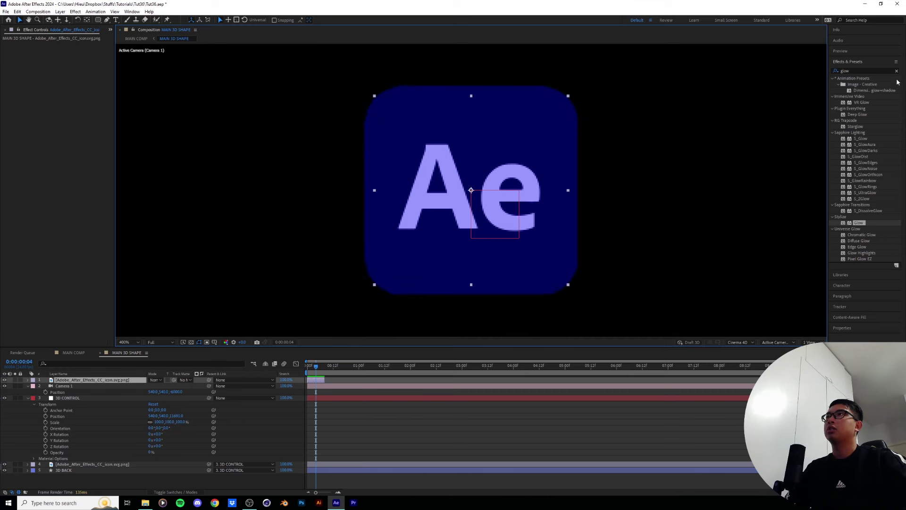
Step: Apply the Fill effect to the Ae icon layer to inspect its red outline up close
{"action": "left_click", "coordinate": [864, 70]}
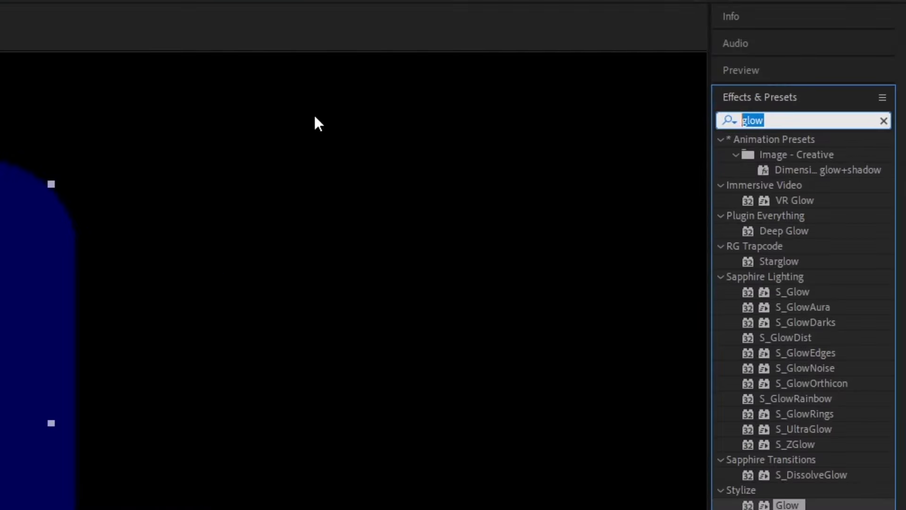
{"action": "type", "text": "fill"}
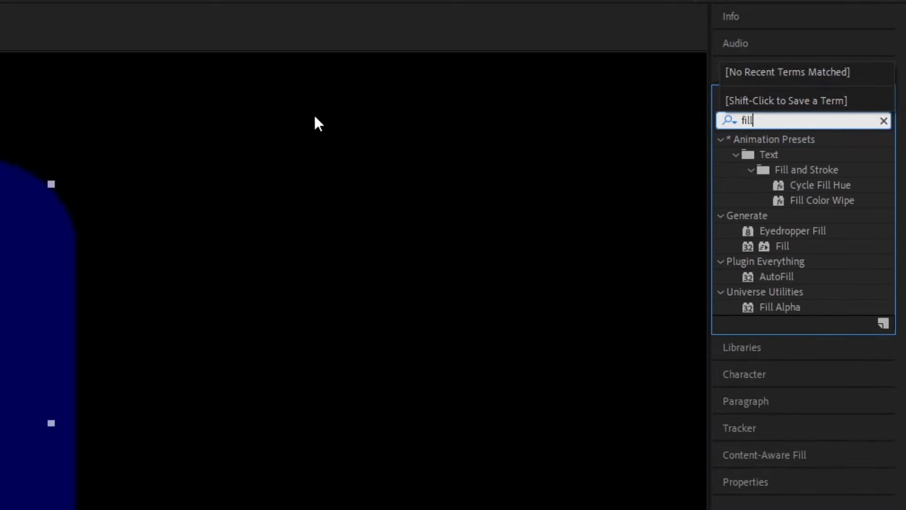
{"action": "left_click_drag", "start_coordinate": [782, 242], "coordinate": [783, 243]}
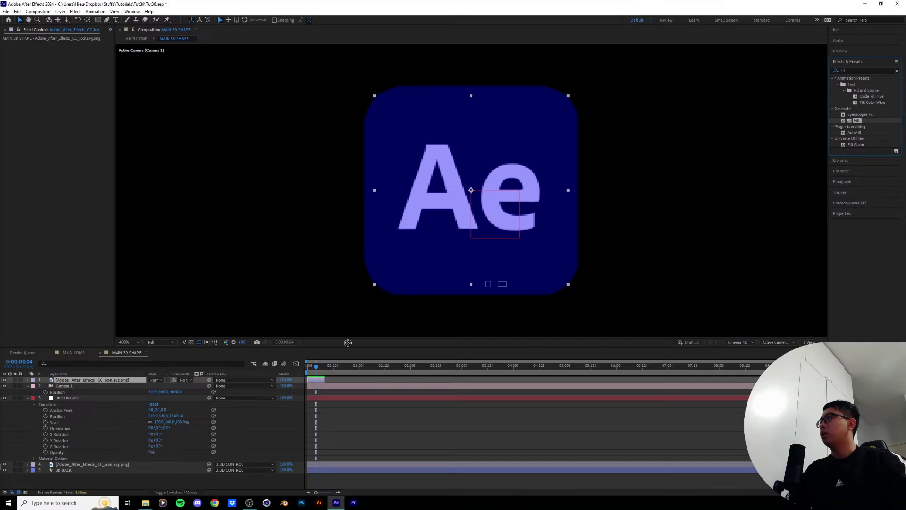
{"action": "left_click_drag", "start_coordinate": [348, 343], "coordinate": [128, 380]}
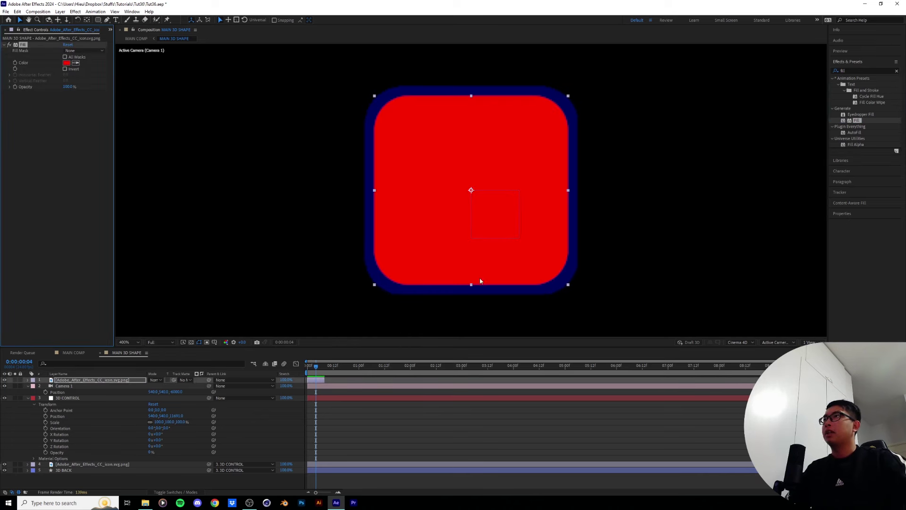
{"action": "key", "text": "period"}
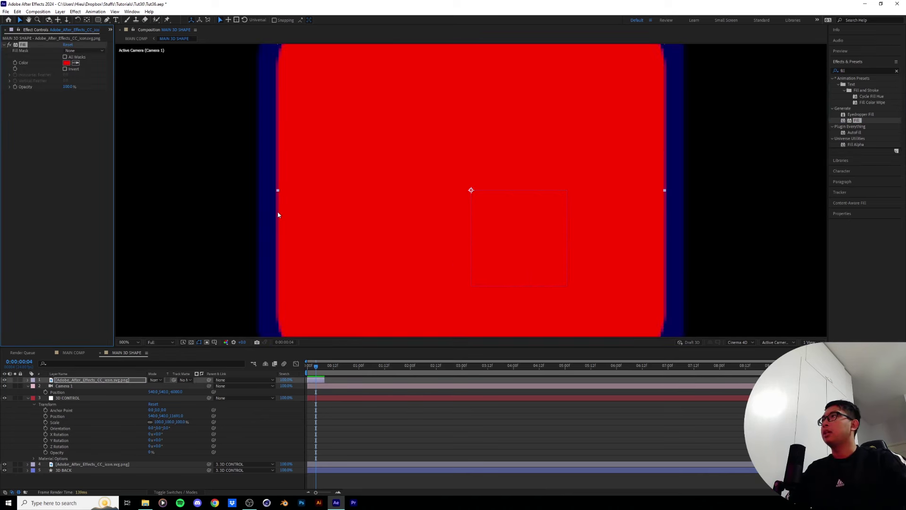
{"action": "key", "text": "comma"}
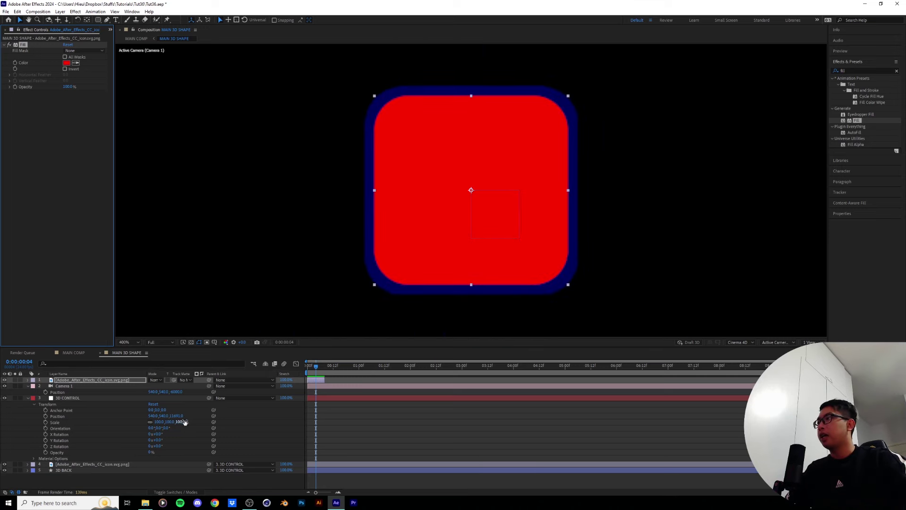
Step: Push 3D CONTROL's Position Z further back to about 13500 and view the full frame
{"action": "left_click_drag", "start_coordinate": [177, 416], "coordinate": [196, 416]}
{"action": "left_click_drag", "start_coordinate": [502, 419], "coordinate": [519, 419]}
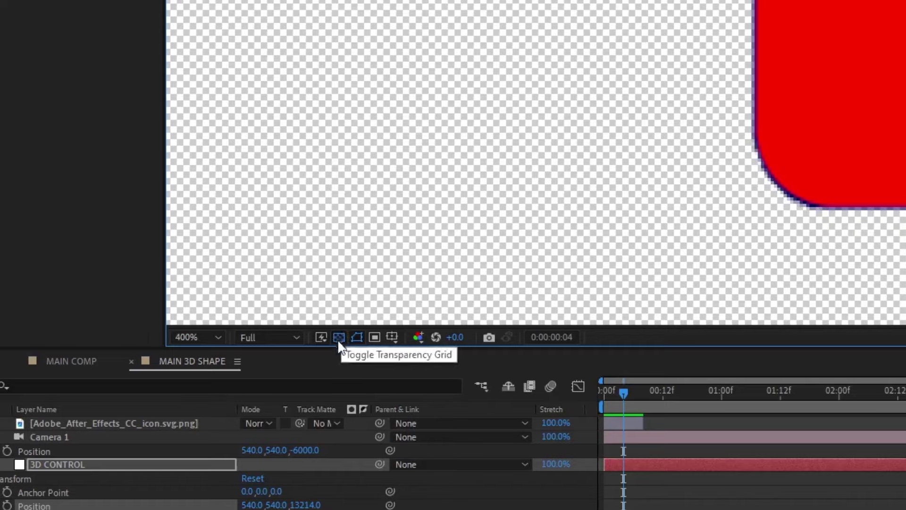
{"action": "left_click", "coordinate": [309, 505]}
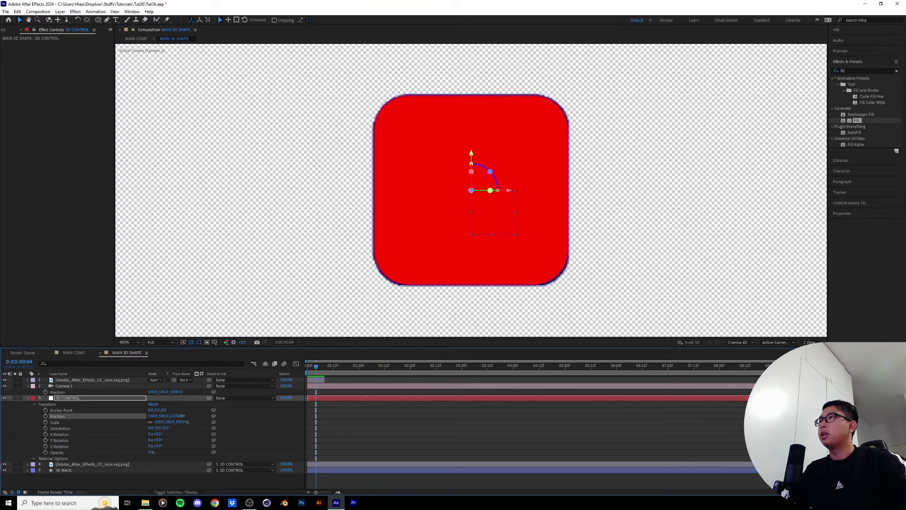
{"action": "left_click_drag", "start_coordinate": [191, 415], "coordinate": [191, 414]}
{"action": "left_click_drag", "start_coordinate": [358, 408], "coordinate": [304, 412]}
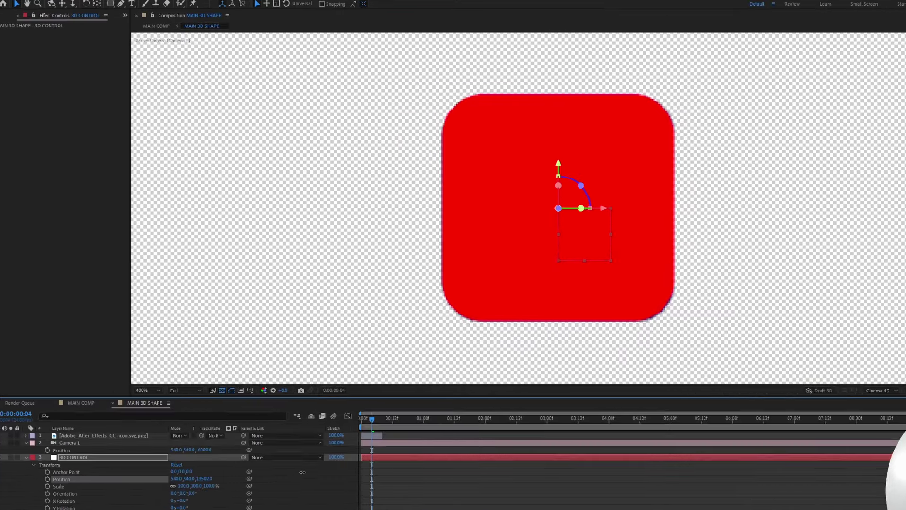
{"action": "key", "text": "comma"}
{"action": "key", "text": "comma"}
{"action": "key", "text": "comma"}
{"action": "key", "text": "comma"}
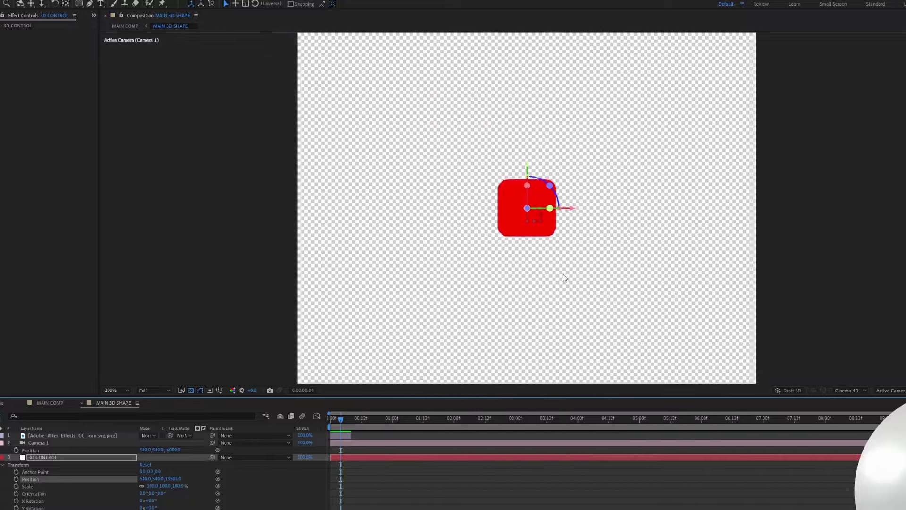
{"action": "key", "text": "period"}
{"action": "key", "text": "period"}
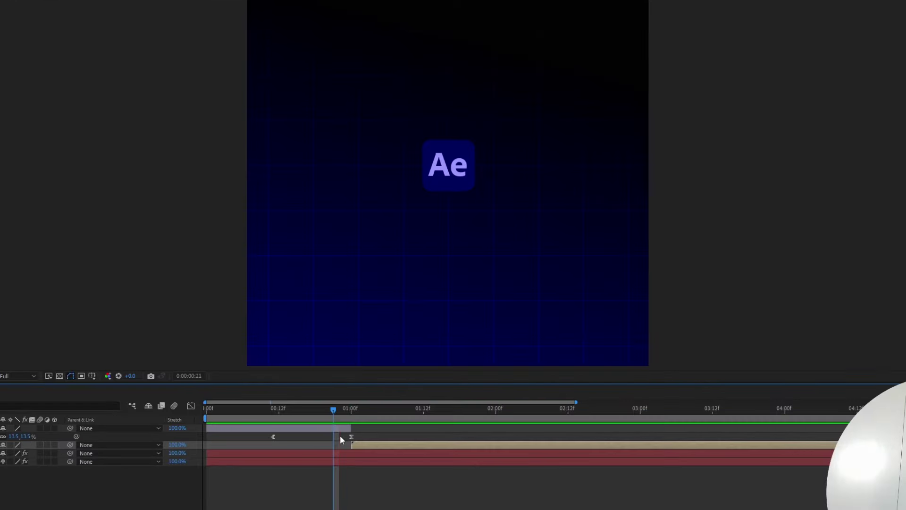
Step: Add starting keyframes at 0:00 for 3D CONTROL's Position and X, Y and Z Rotation
{"action": "key", "text": "space"}
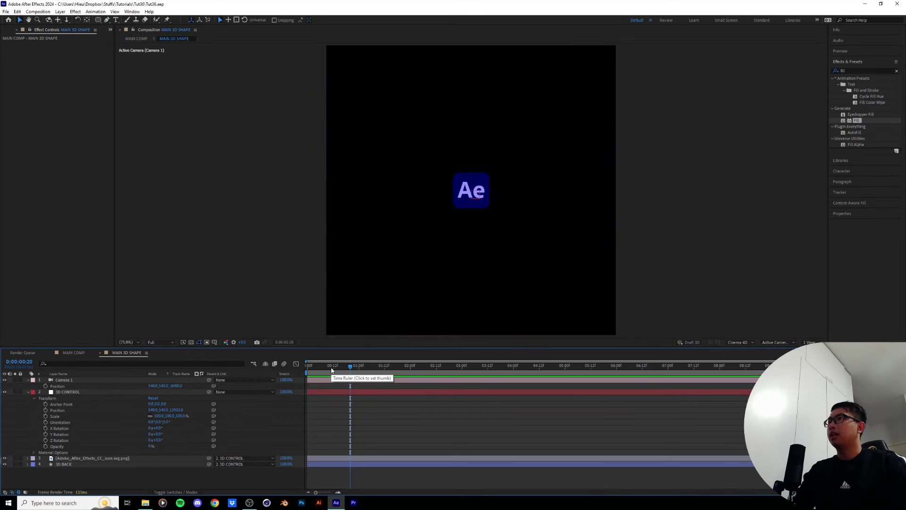
{"action": "left_click_drag", "start_coordinate": [332, 371], "coordinate": [308, 366]}
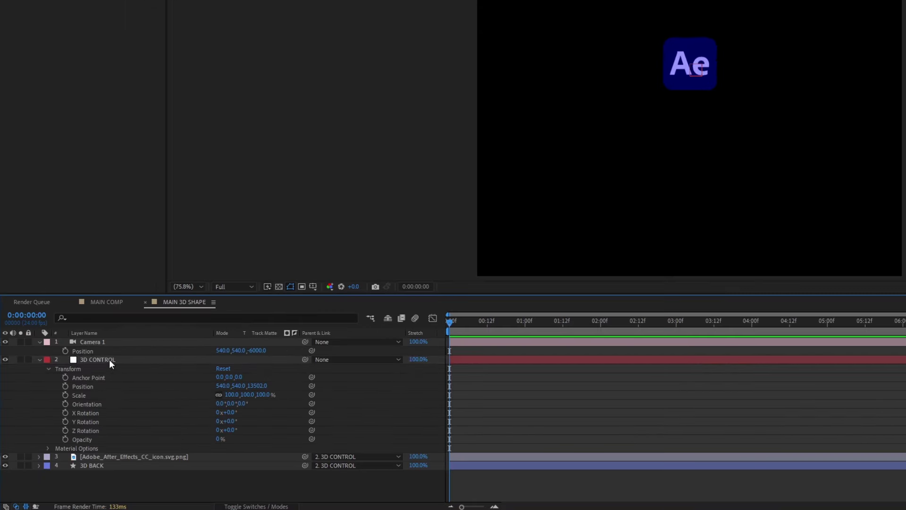
{"action": "left_click", "coordinate": [108, 360]}
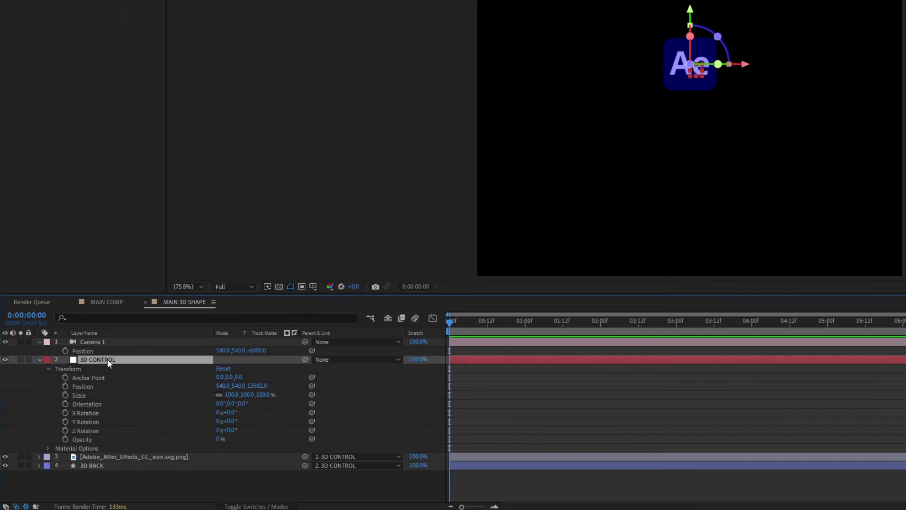
{"action": "left_click", "coordinate": [65, 386]}
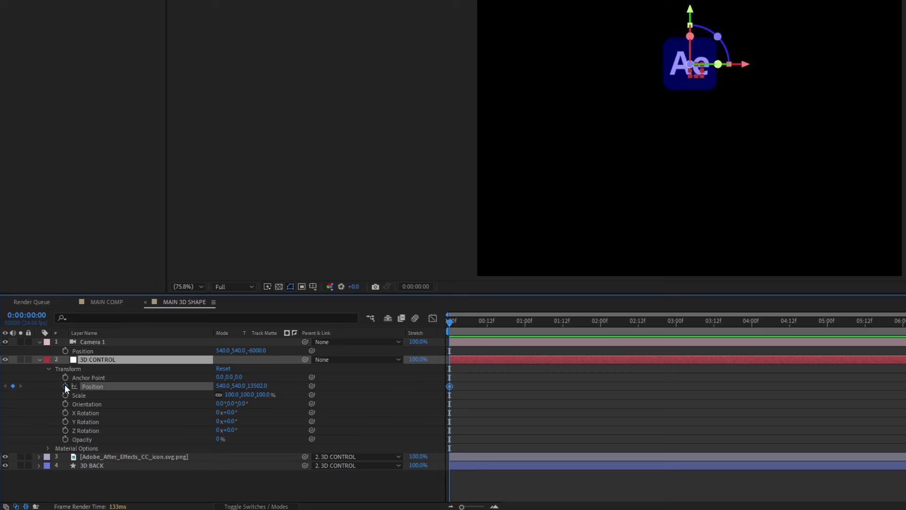
{"action": "left_click", "coordinate": [66, 413]}
{"action": "left_click", "coordinate": [65, 422]}
{"action": "left_click", "coordinate": [66, 430]}
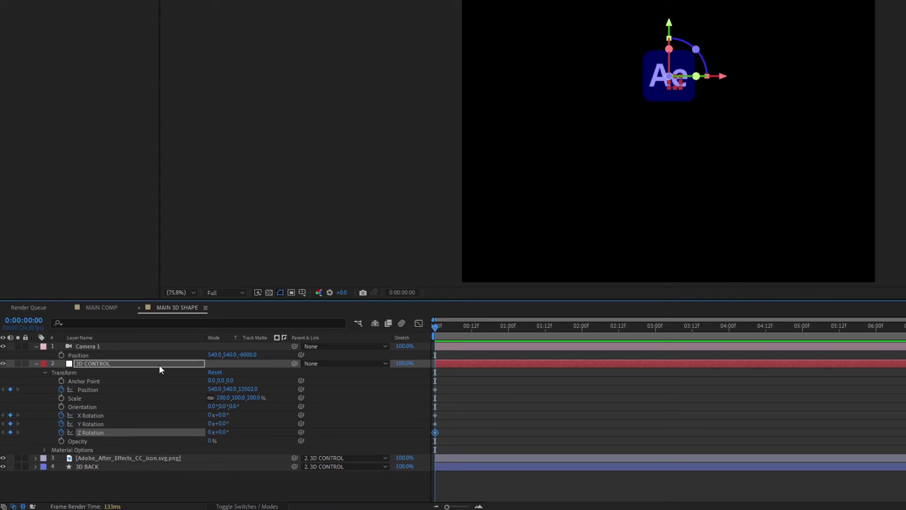
Step: Show only the keyframed properties, select the starting keyframes, and move to about frame 14
{"action": "left_click", "coordinate": [109, 365]}
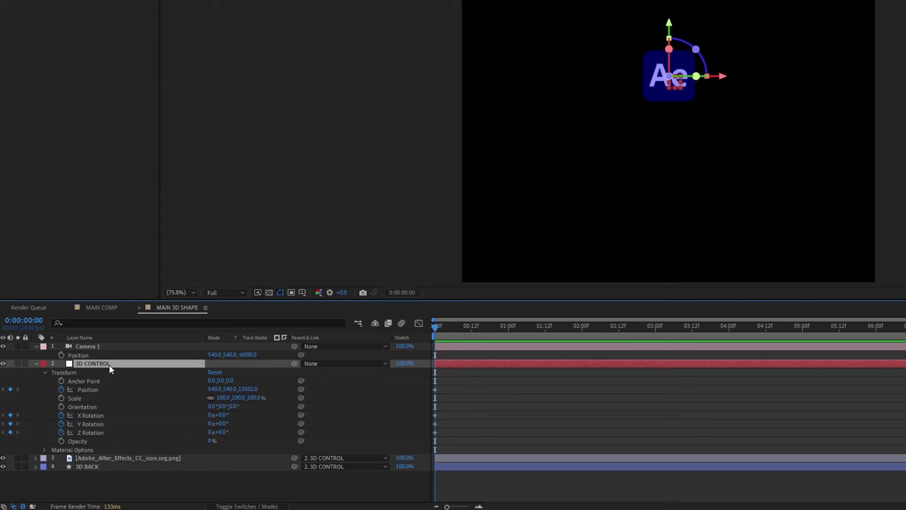
{"action": "key", "text": "u"}
{"action": "left_click_drag", "start_coordinate": [452, 373], "coordinate": [454, 393]}
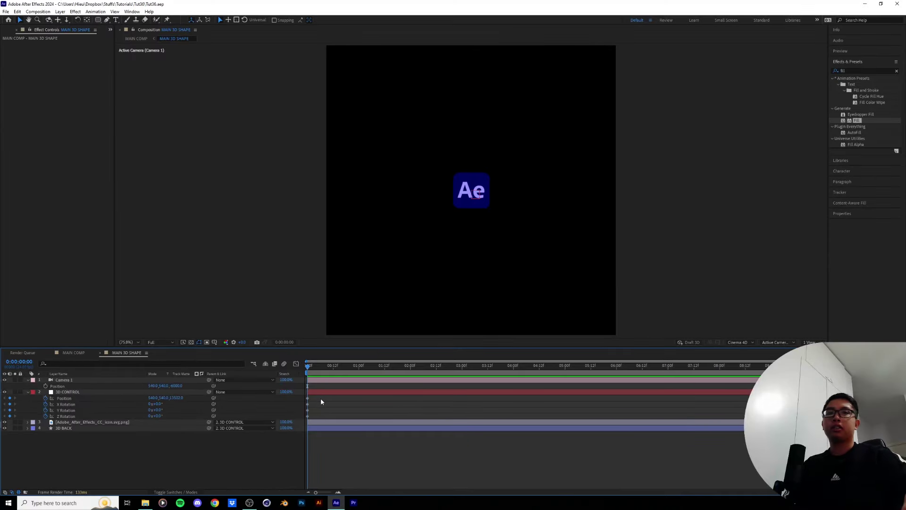
{"action": "mouse_move", "coordinate": [321, 398]}
{"action": "left_mouse_down"}
{"action": "mouse_move", "coordinate": [306, 416]}
{"action": "mouse_move", "coordinate": [319, 405]}
{"action": "left_mouse_up"}
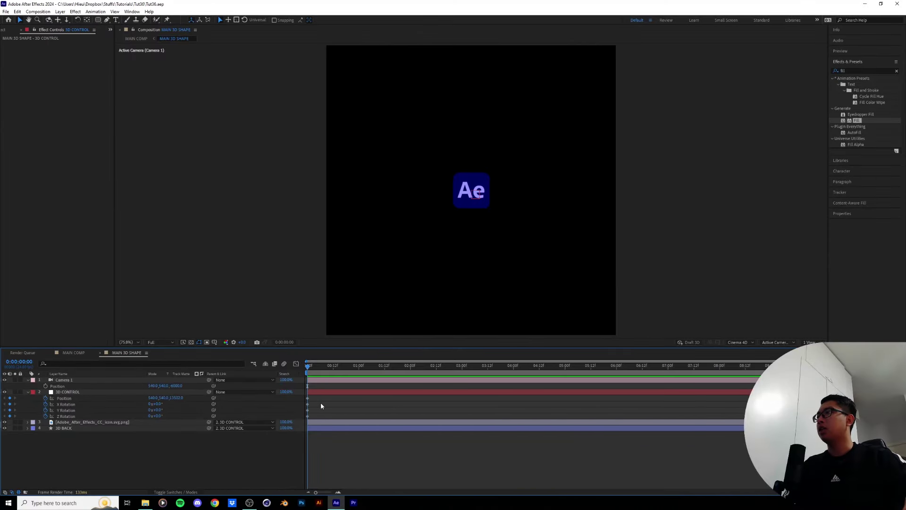
{"action": "left_click_drag", "start_coordinate": [308, 366], "coordinate": [335, 369]}
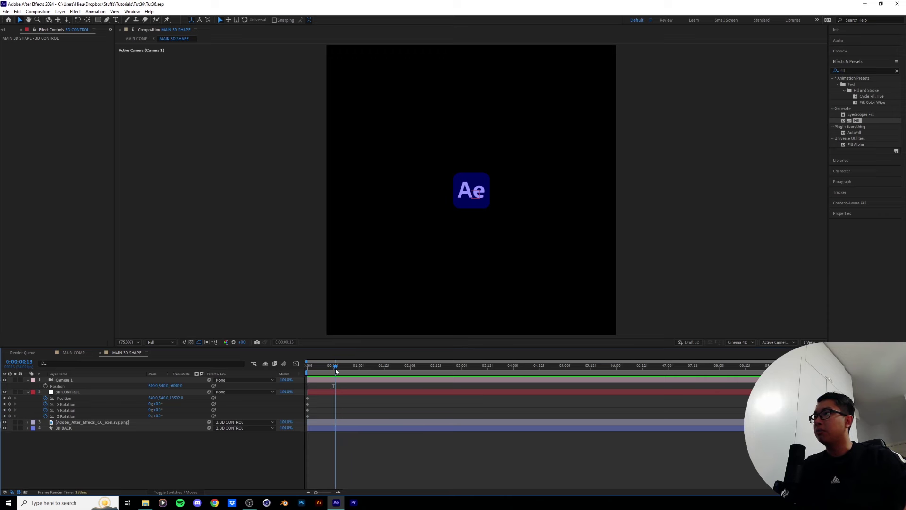
Step: Set a new Position Z keyframe around frame 13 that brings the Ae logo toward the camera
{"action": "left_click_drag", "start_coordinate": [173, 398], "coordinate": [170, 398]}
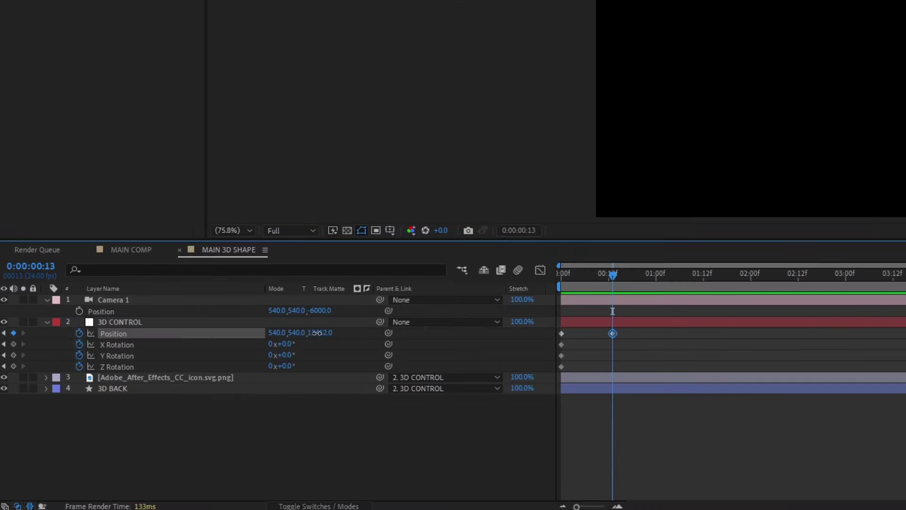
{"action": "left_click_drag", "start_coordinate": [215, 336], "coordinate": [214, 336]}
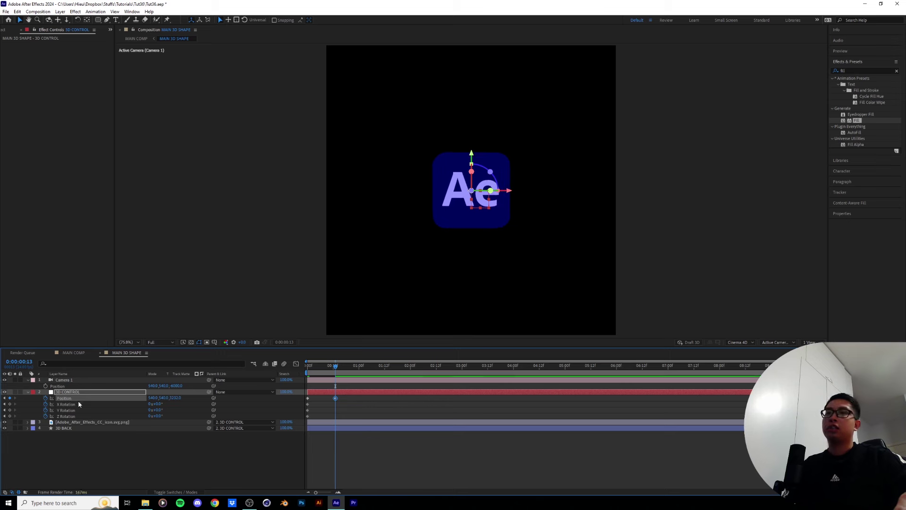
{"action": "mouse_move", "coordinate": [175, 398]}
{"action": "left_mouse_down"}
{"action": "mouse_move", "coordinate": [260, 397]}
{"action": "mouse_move", "coordinate": [172, 398]}
{"action": "mouse_move", "coordinate": [180, 398]}
{"action": "left_mouse_up"}
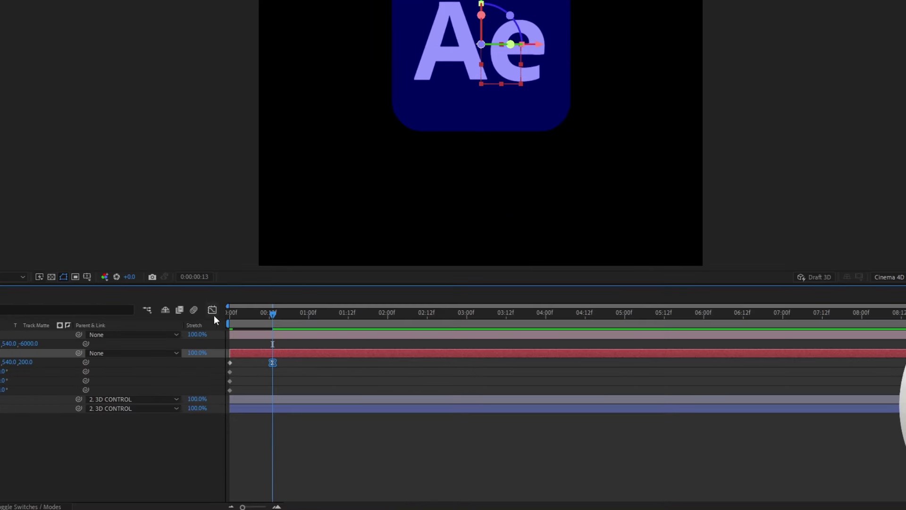
Step: Reshape the Position value curve's easing and preview the fly-in in MAIN COMP
{"action": "left_click", "coordinate": [213, 312]}
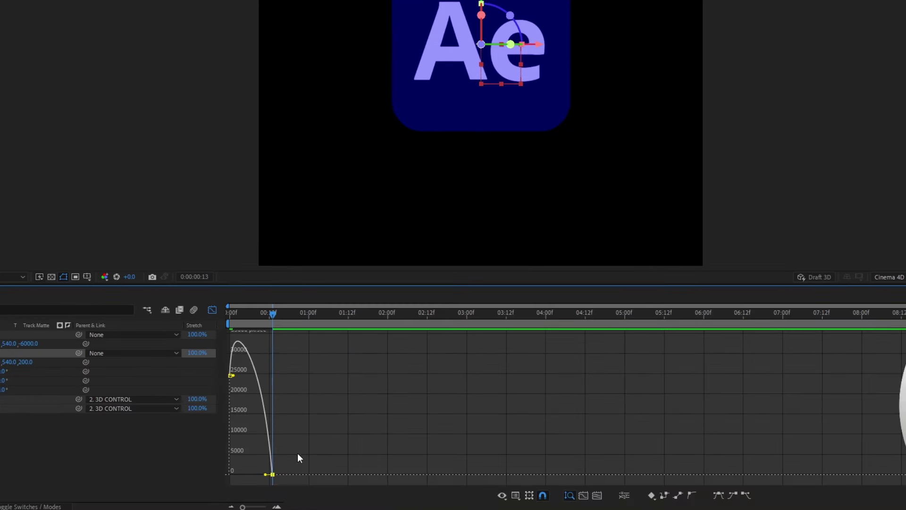
{"action": "left_click_drag", "start_coordinate": [265, 478], "coordinate": [245, 472]}
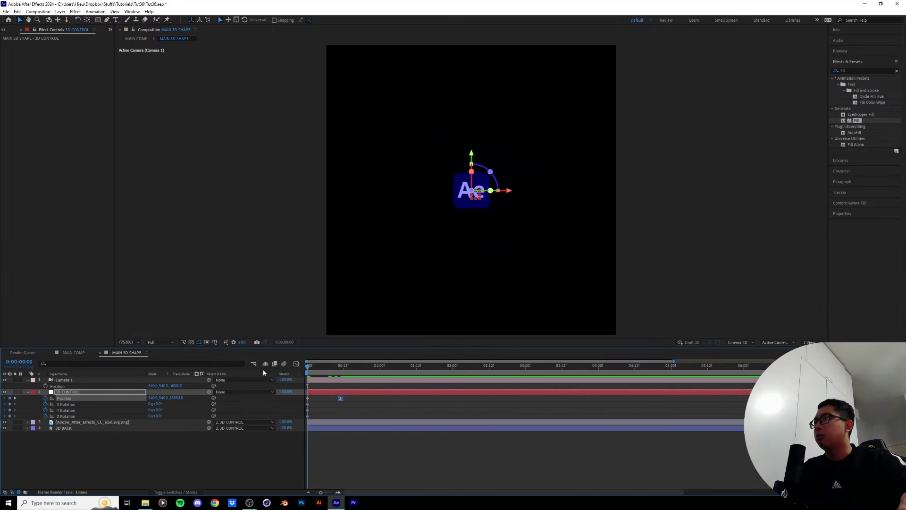
{"action": "left_click", "coordinate": [74, 353]}
{"action": "key", "text": "space"}
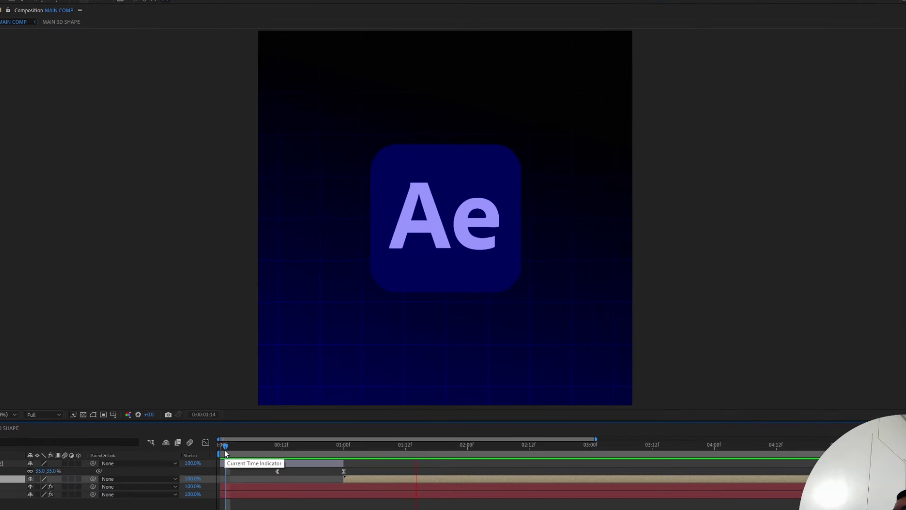
{"action": "key", "text": "space"}
{"action": "left_click", "coordinate": [17, 431]}
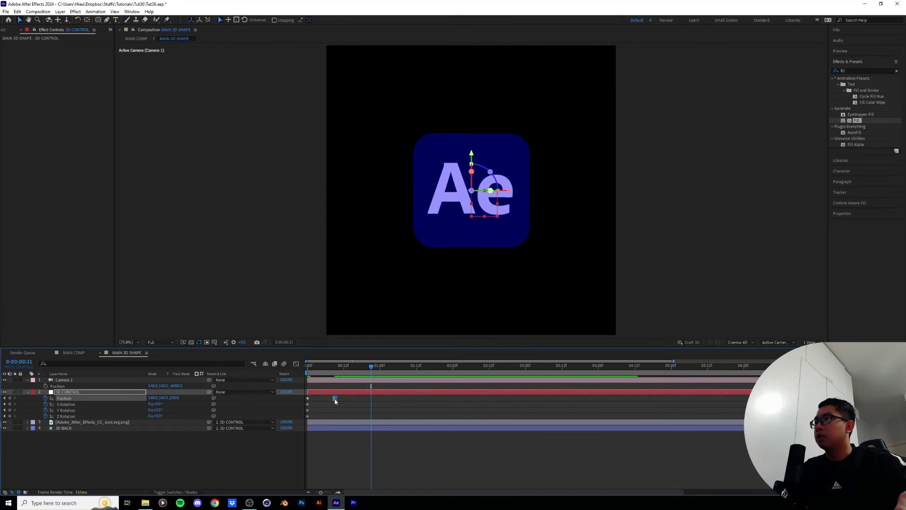
Step: Steepen the ease into the Position keyframe in the speed graph, then move to 5 seconds
{"action": "left_click", "coordinate": [336, 367]}
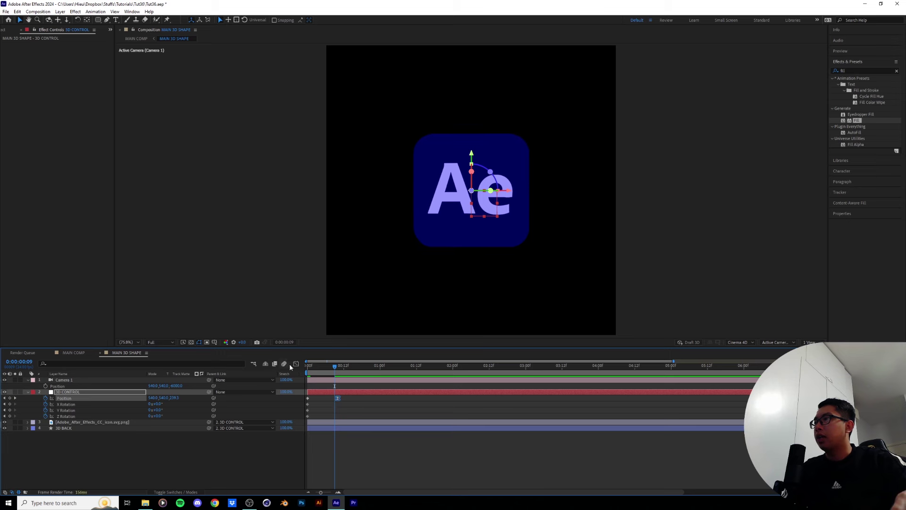
{"action": "key", "text": "shift+F3"}
{"action": "left_click_drag", "start_coordinate": [323, 474], "coordinate": [323, 472]}
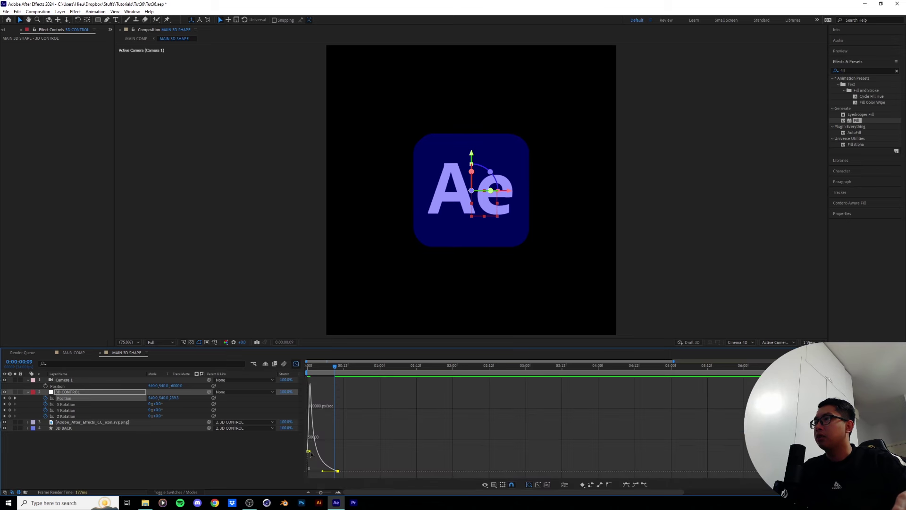
{"action": "key", "text": "shift+F3"}
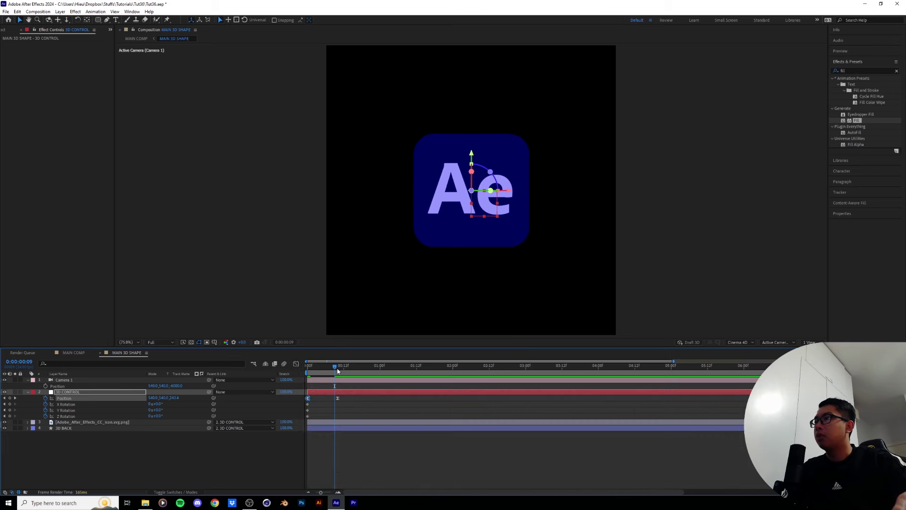
{"action": "left_click", "coordinate": [362, 371]}
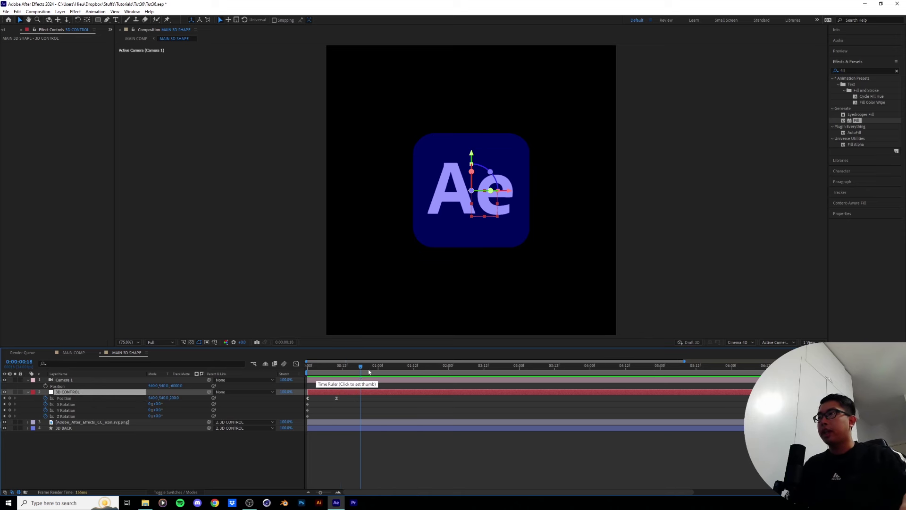
{"action": "left_click_drag", "start_coordinate": [369, 372], "coordinate": [543, 371]}
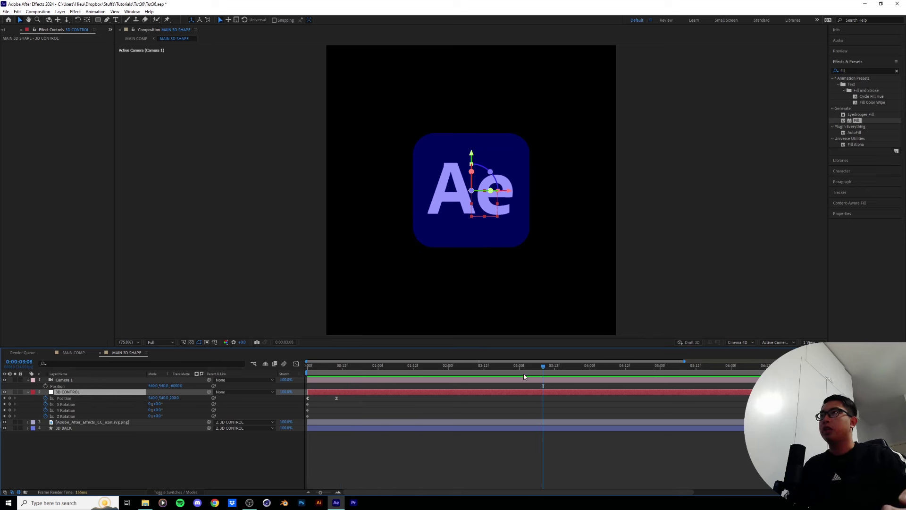
{"action": "left_click", "coordinate": [339, 371]}
{"action": "left_click_drag", "start_coordinate": [618, 367], "coordinate": [661, 370]}
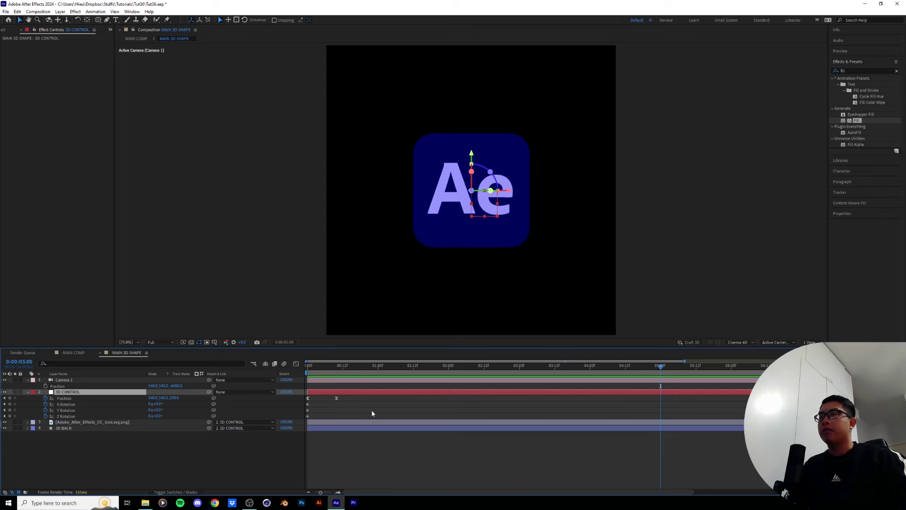
Step: Add a Position keyframe at 5 seconds with Z set to about -335
{"action": "left_click_drag", "start_coordinate": [175, 398], "coordinate": [160, 400]}
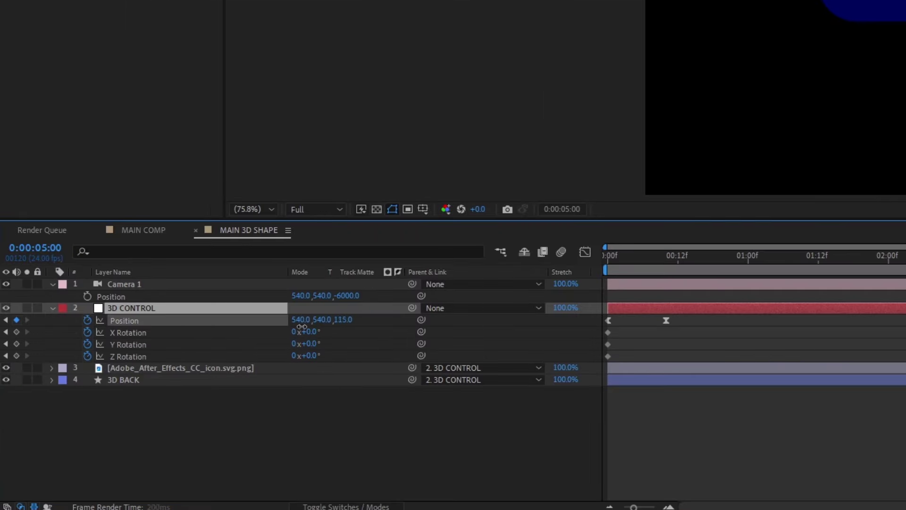
{"action": "left_click_drag", "start_coordinate": [278, 329], "coordinate": [272, 329]}
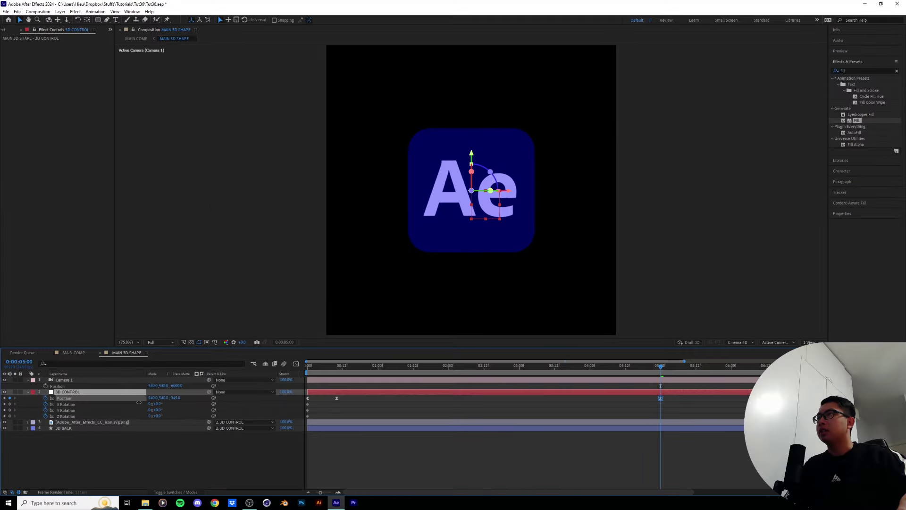
{"action": "left_click_drag", "start_coordinate": [138, 402], "coordinate": [181, 400]}
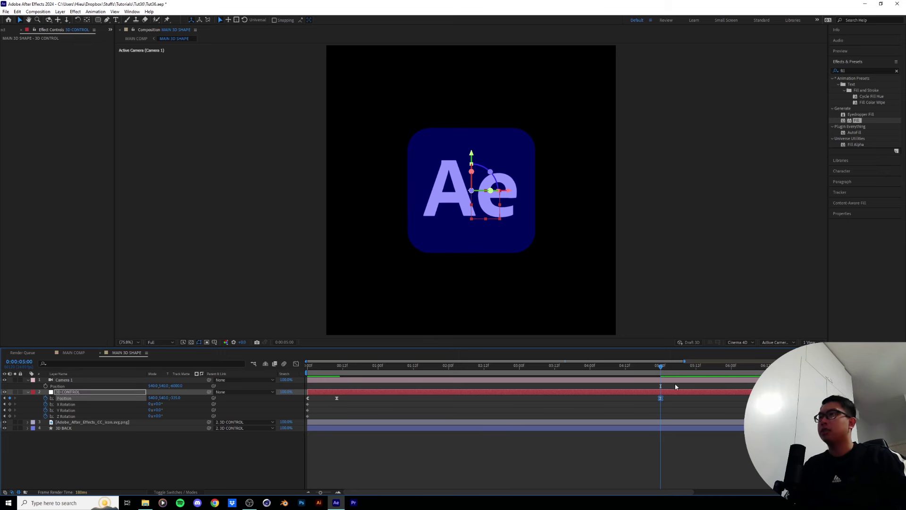
{"action": "left_click_drag", "start_coordinate": [661, 366], "coordinate": [410, 366]}
{"action": "left_click_drag", "start_coordinate": [339, 368], "coordinate": [337, 368]}
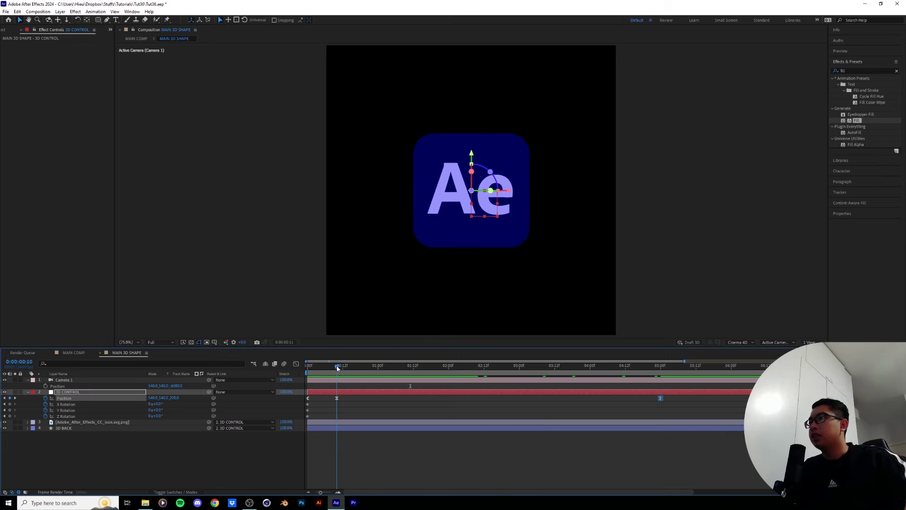
Step: Lengthen the arrival keyframe's incoming speed influence and level it with the outgoing speed
{"action": "left_click", "coordinate": [296, 364]}
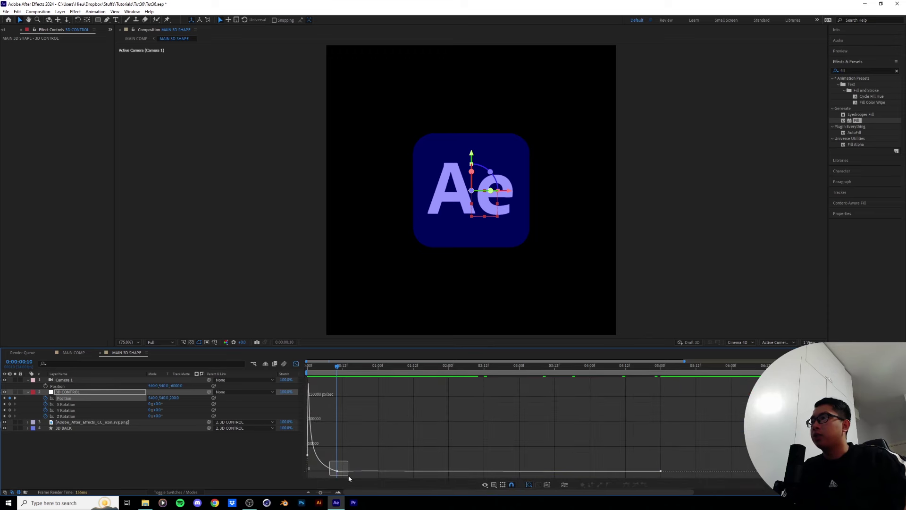
{"action": "scroll", "coordinate": [331, 428], "scroll_direction": "up", "scroll_amount": 5}
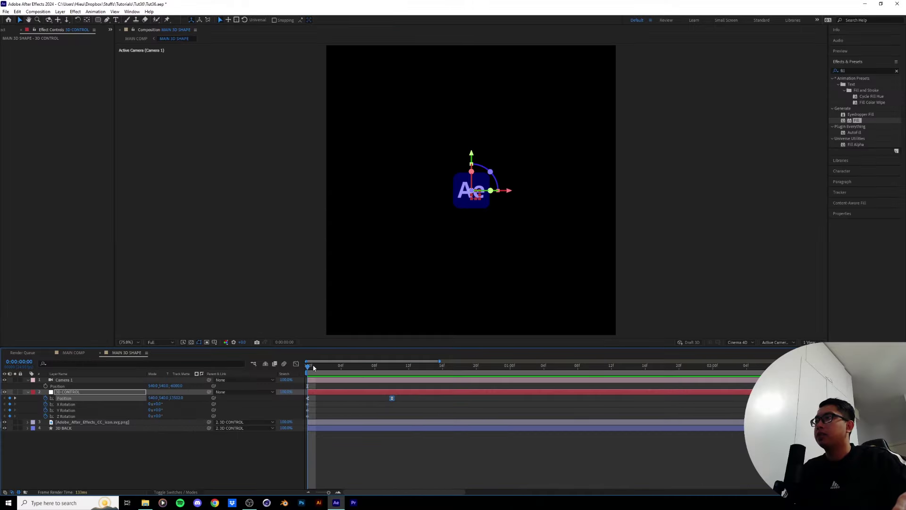
{"action": "left_click_drag", "start_coordinate": [313, 368], "coordinate": [392, 368]}
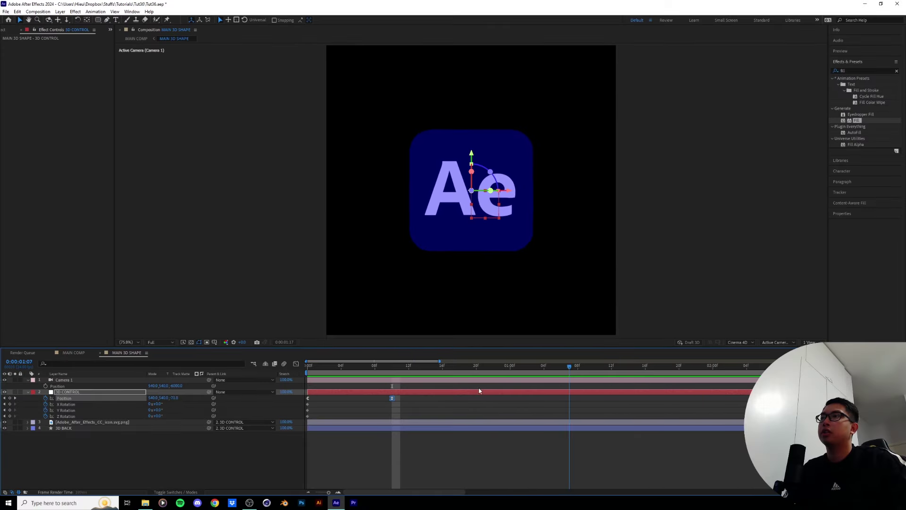
{"action": "left_click", "coordinate": [296, 364]}
{"action": "scroll", "coordinate": [326, 466], "scroll_direction": "up", "scroll_amount": 4}
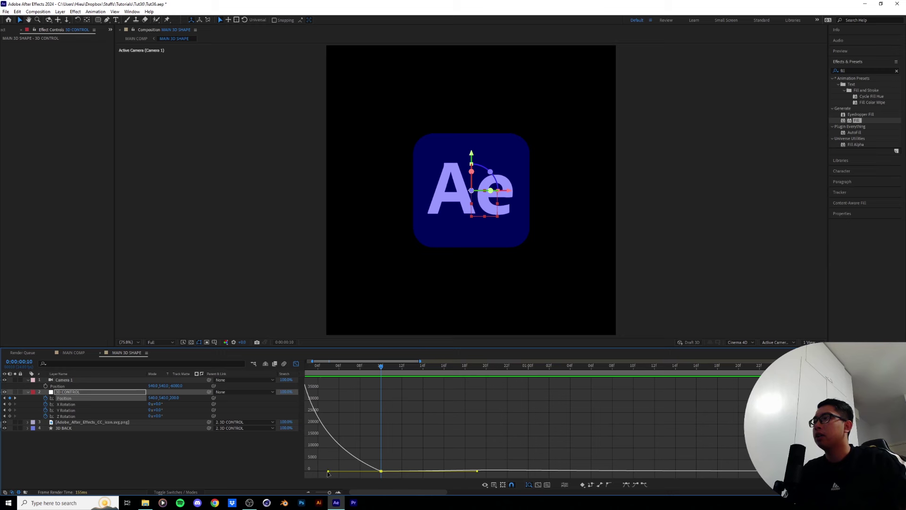
{"action": "left_click", "coordinate": [527, 483]}
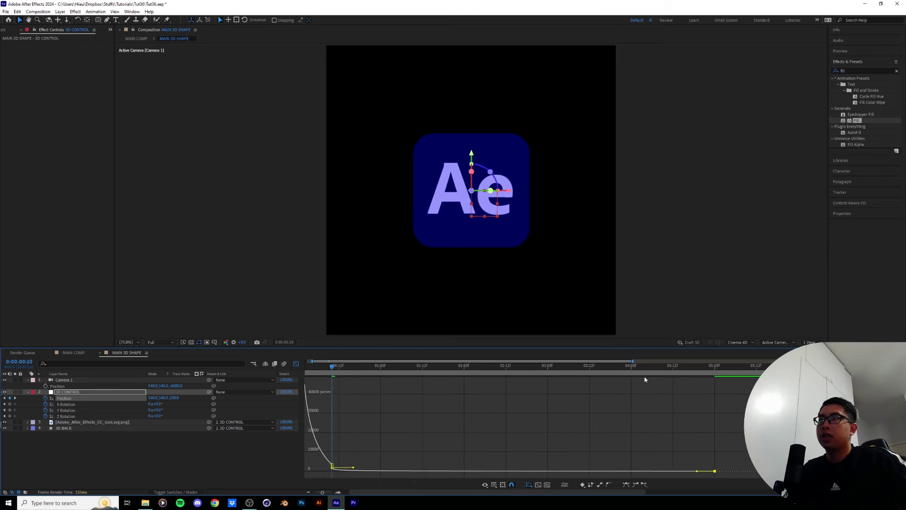
{"action": "left_click_drag", "start_coordinate": [633, 361], "coordinate": [380, 362]}
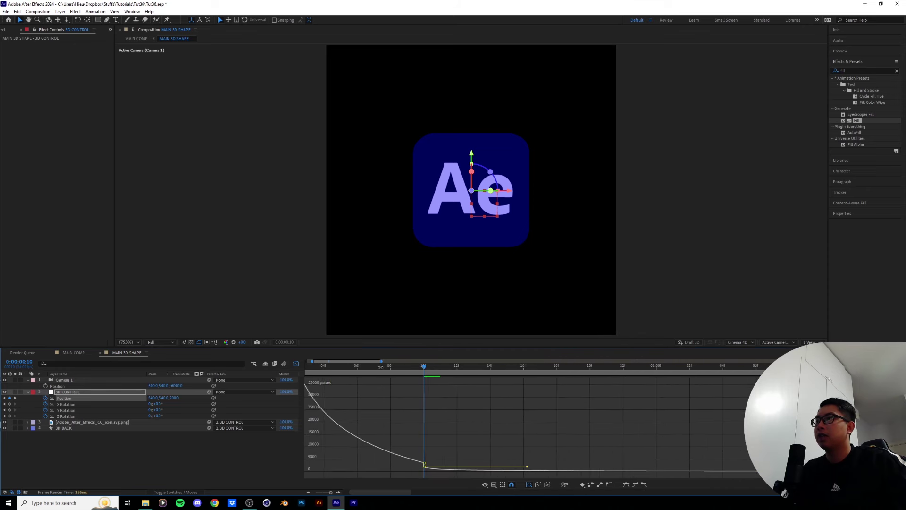
{"action": "left_click_drag", "start_coordinate": [428, 465], "coordinate": [342, 463]}
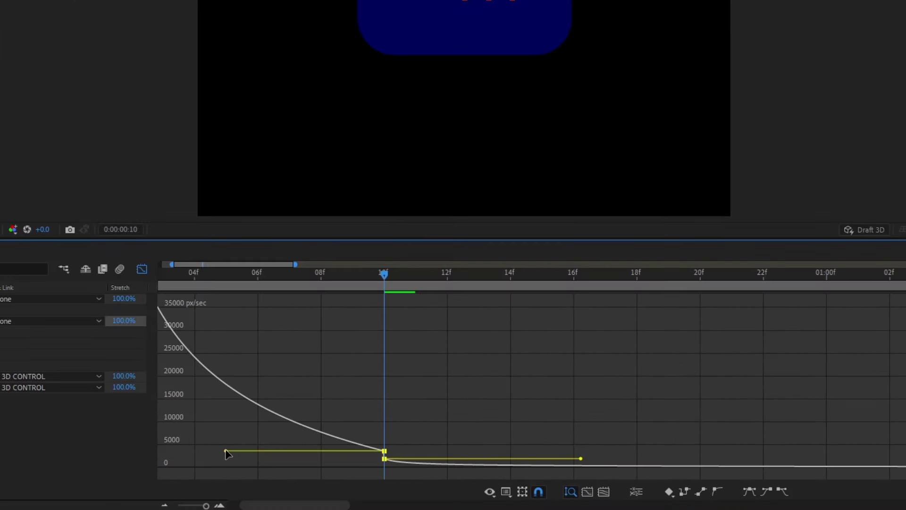
{"action": "left_click_drag", "start_coordinate": [226, 451], "coordinate": [224, 458]}
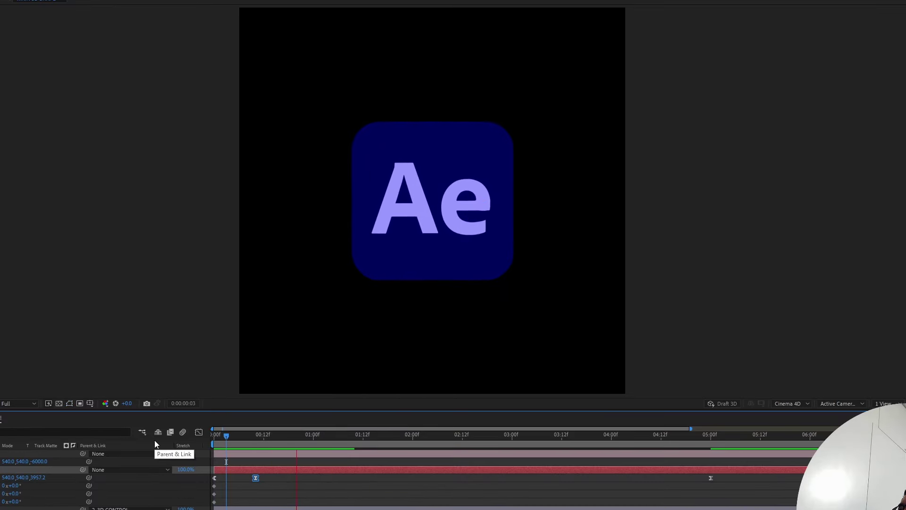
Step: Level the 8f Position keyframe's incoming speed with its outgoing speed, then return to the start
{"action": "key", "text": "space"}
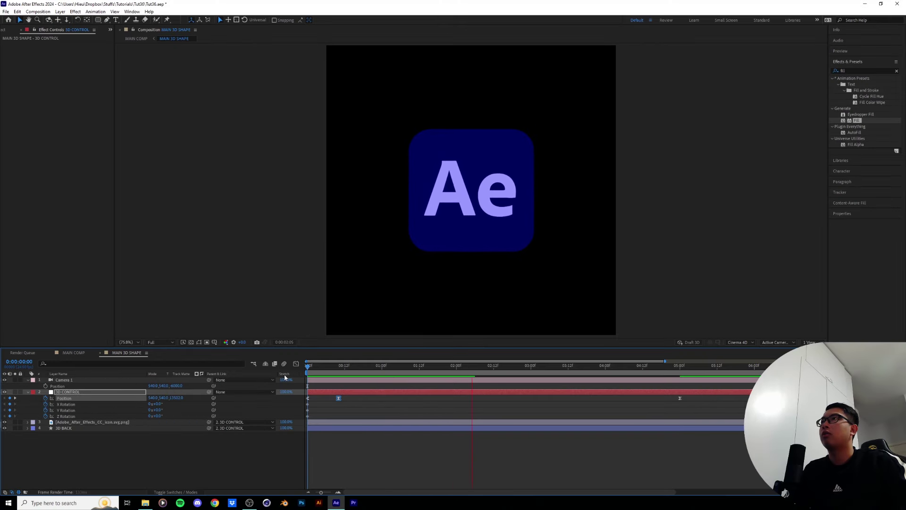
{"action": "left_click", "coordinate": [332, 367]}
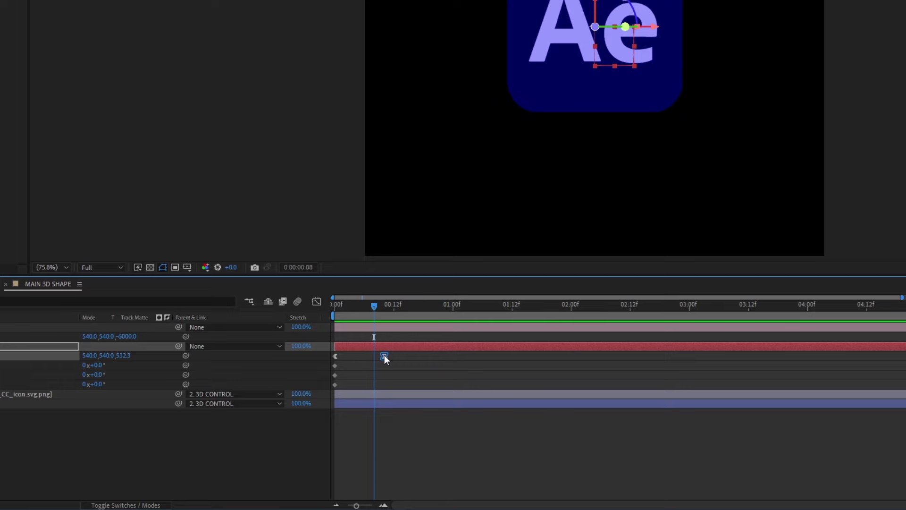
{"action": "left_click", "coordinate": [317, 302]}
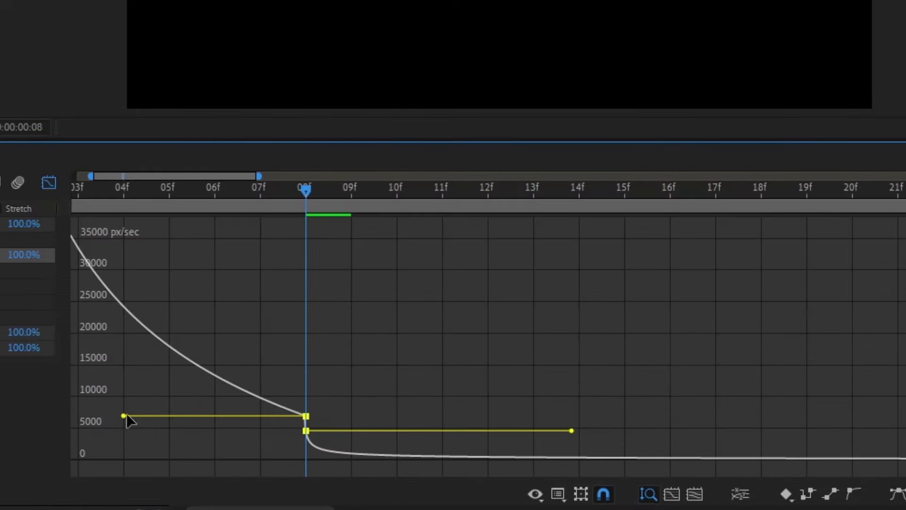
{"action": "left_click_drag", "start_coordinate": [127, 416], "coordinate": [125, 430]}
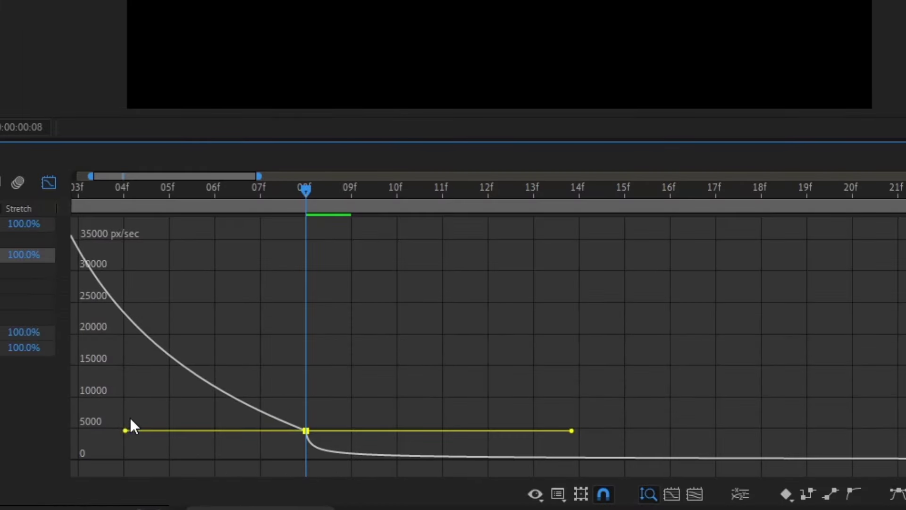
{"action": "left_click_drag", "start_coordinate": [259, 176], "coordinate": [334, 185]}
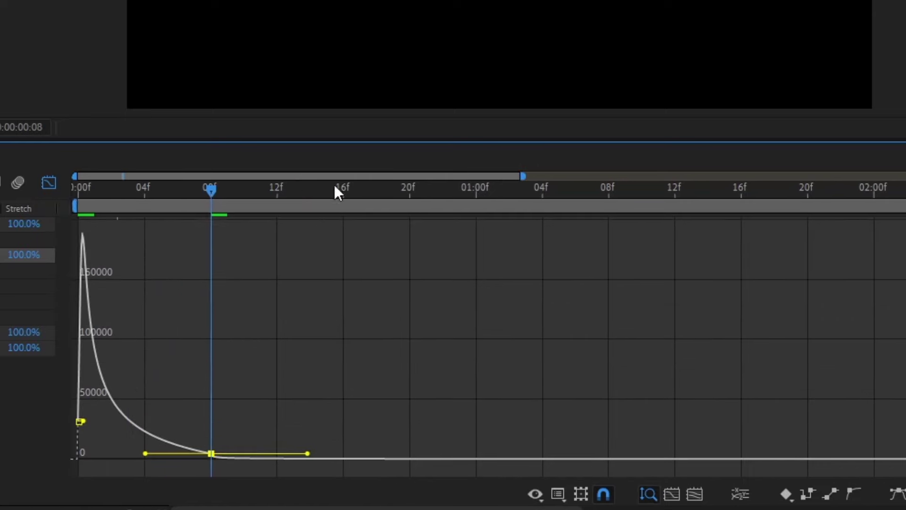
{"action": "left_click", "coordinate": [128, 188]}
{"action": "key", "text": "Home"}
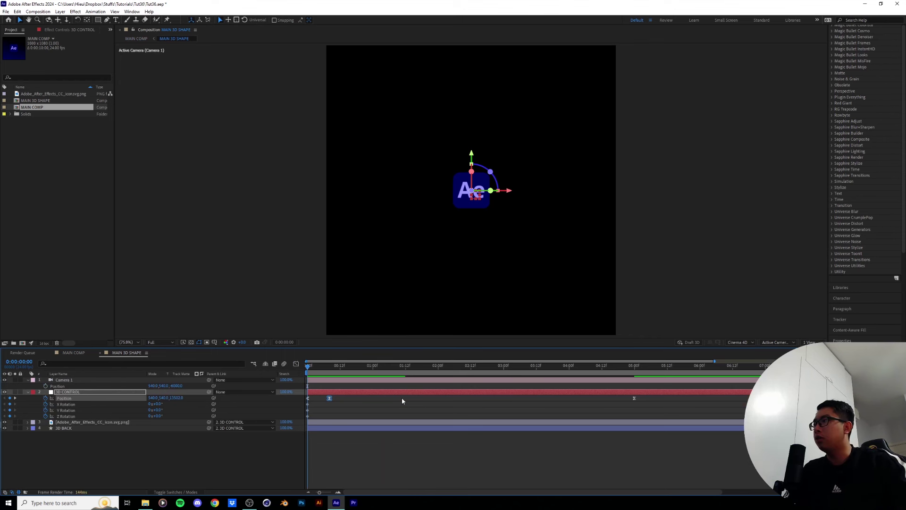
{"action": "key", "text": "equal"}
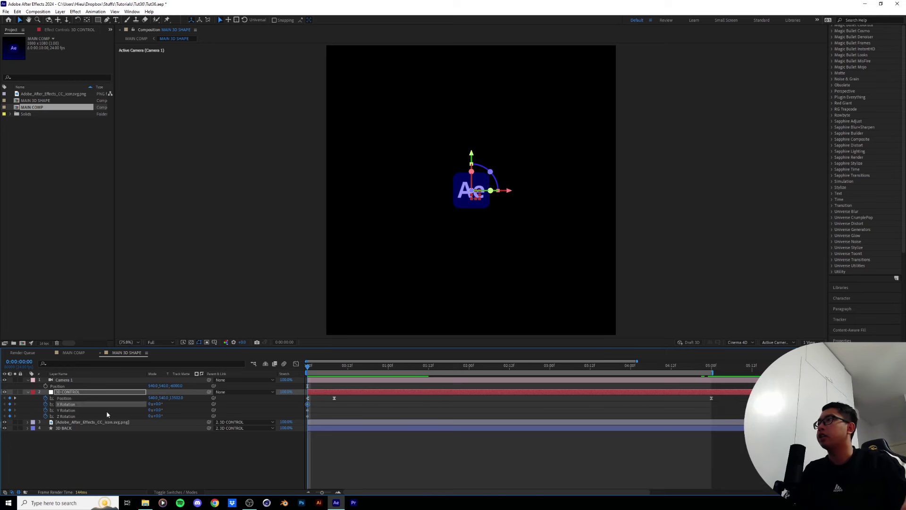
{"action": "left_click", "coordinate": [102, 411]}
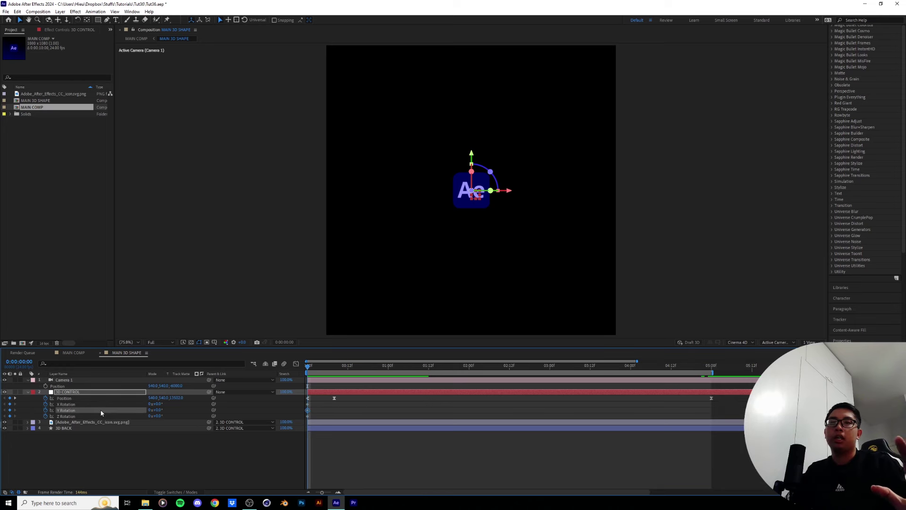
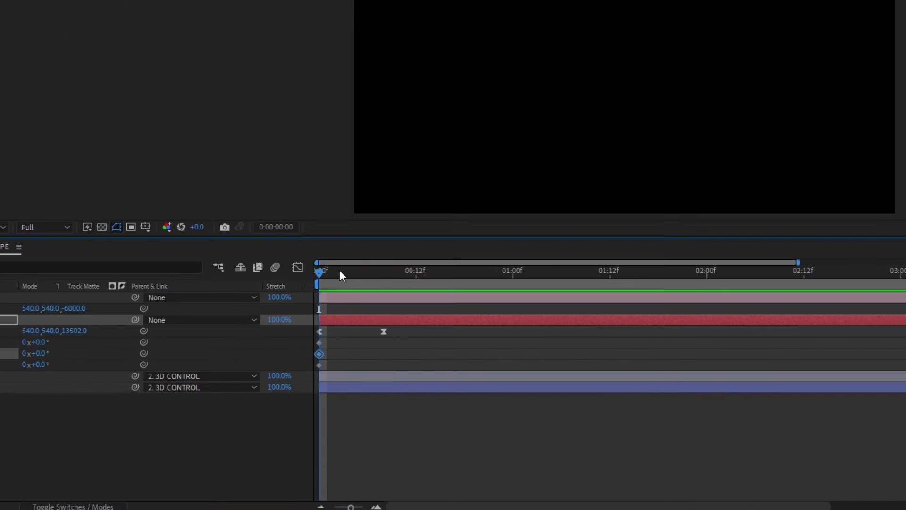
Step: At frame 8, spin the 3D CONTROL layer's Y Rotation to -2x-33°
{"action": "left_click_drag", "start_coordinate": [328, 273], "coordinate": [385, 272]}
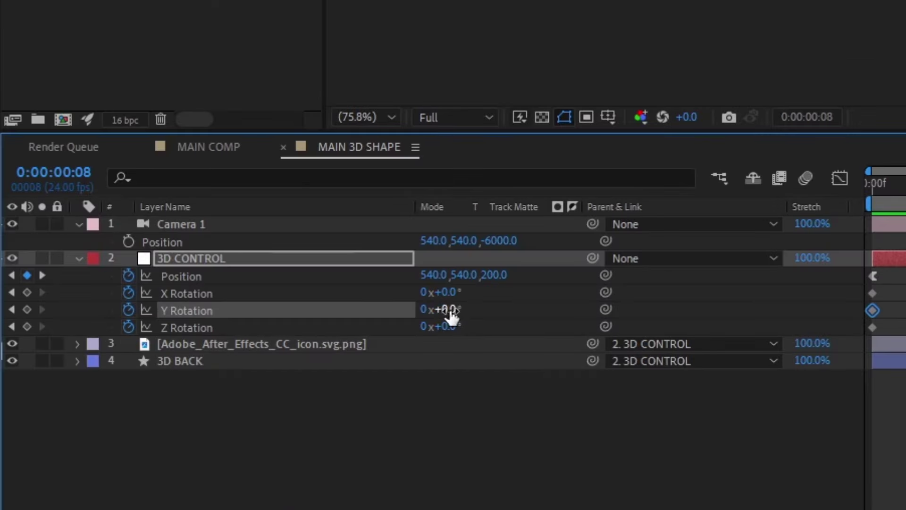
{"action": "left_click_drag", "start_coordinate": [432, 313], "coordinate": [329, 314]}
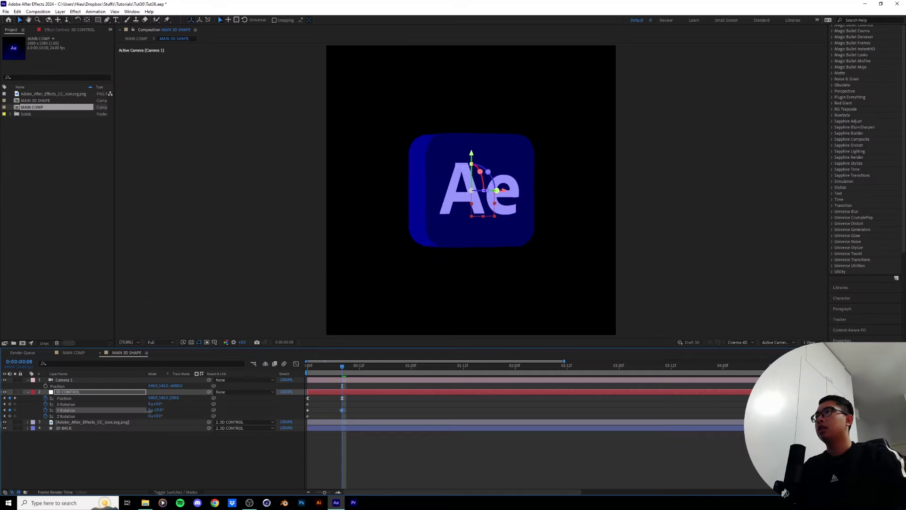
{"action": "mouse_move", "coordinate": [119, 411]}
{"action": "left_mouse_down"}
{"action": "mouse_move", "coordinate": [88, 417]}
{"action": "mouse_move", "coordinate": [124, 411]}
{"action": "left_mouse_up"}
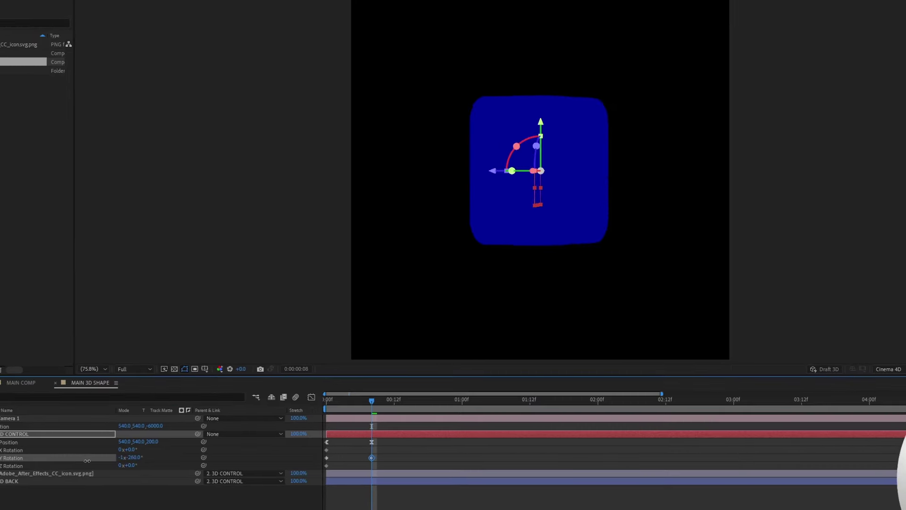
{"action": "left_click_drag", "start_coordinate": [87, 461], "coordinate": [108, 461]}
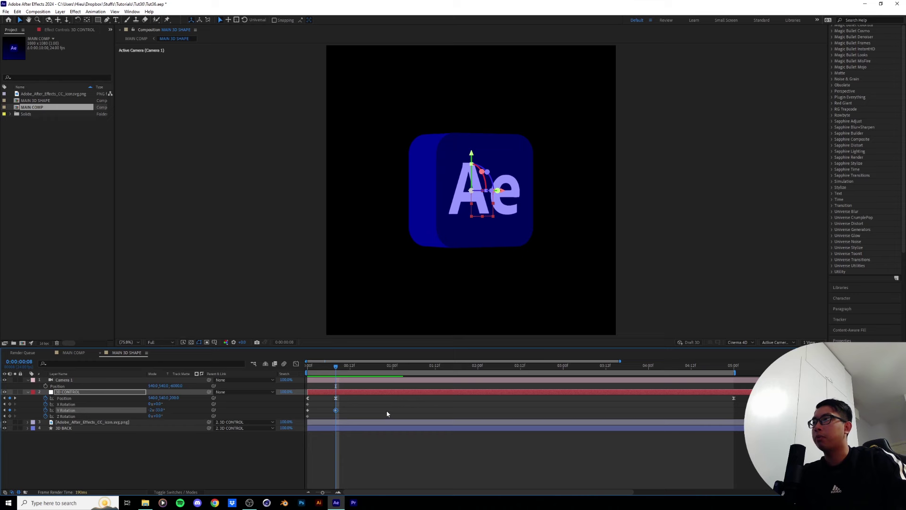
Step: Ease the spin into the Y Rotation keyframe in the Graph Editor and preview it
{"action": "left_click", "coordinate": [347, 410]}
{"action": "left_click", "coordinate": [336, 410]}
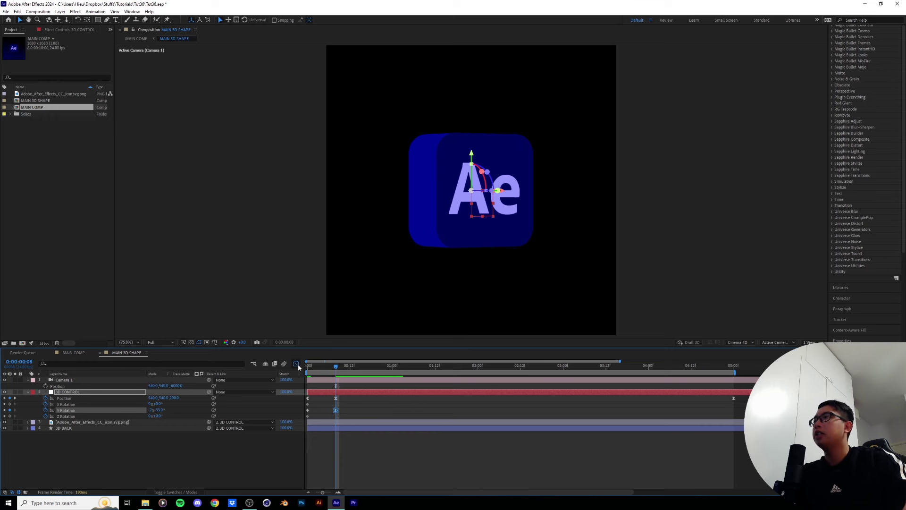
{"action": "left_click", "coordinate": [297, 364]}
{"action": "left_click_drag", "start_coordinate": [333, 384], "coordinate": [318, 383]}
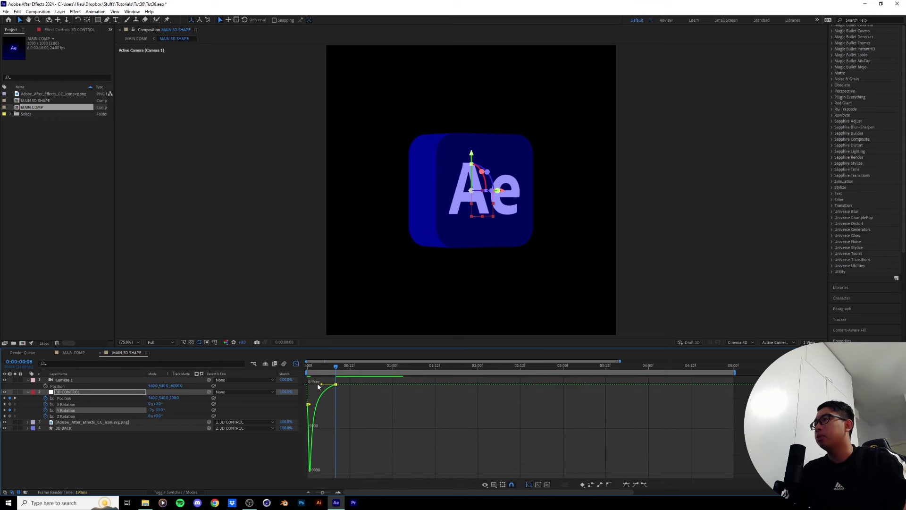
{"action": "left_click", "coordinate": [297, 364]}
{"action": "key", "text": "space"}
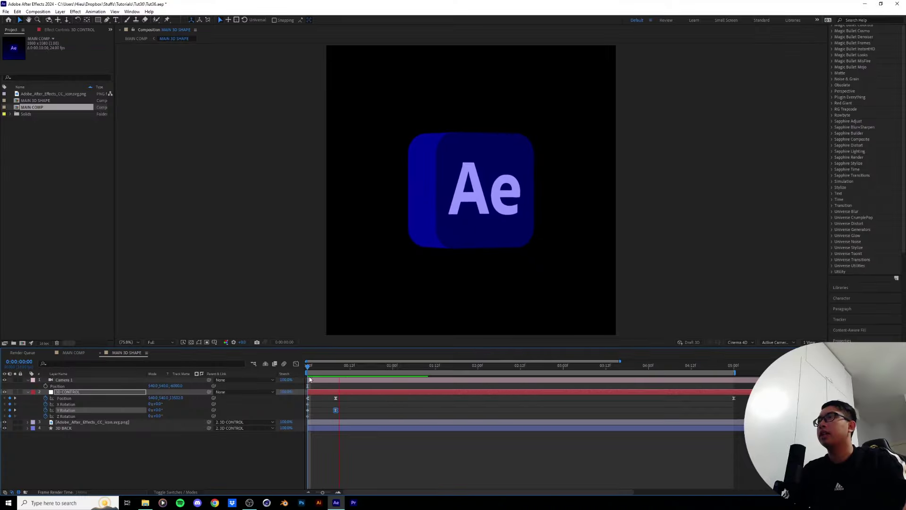
Step: At frame 8, cut the Y Rotation to one revolution (-1x-33°) and preview the spin
{"action": "left_click_drag", "start_coordinate": [0, 233], "coordinate": [0, 245]}
{"action": "left_click_drag", "start_coordinate": [304, 372], "coordinate": [294, 374]}
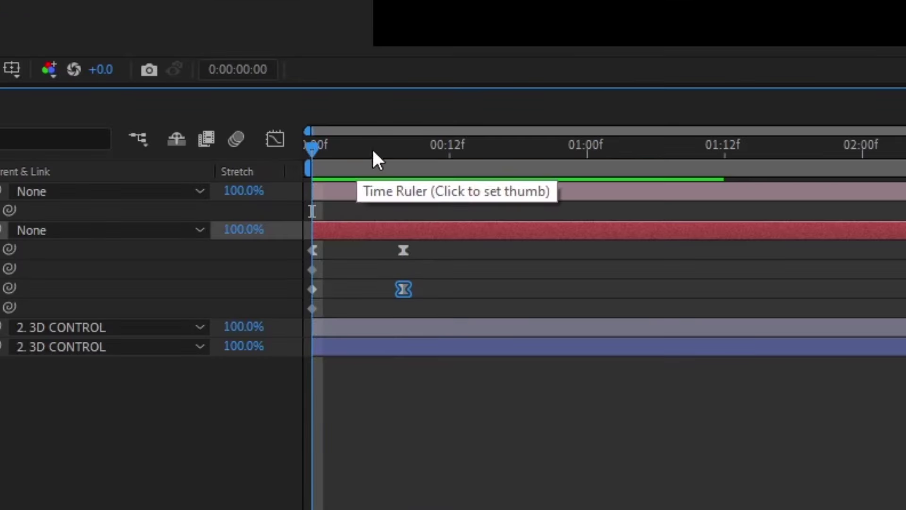
{"action": "left_click", "coordinate": [336, 370]}
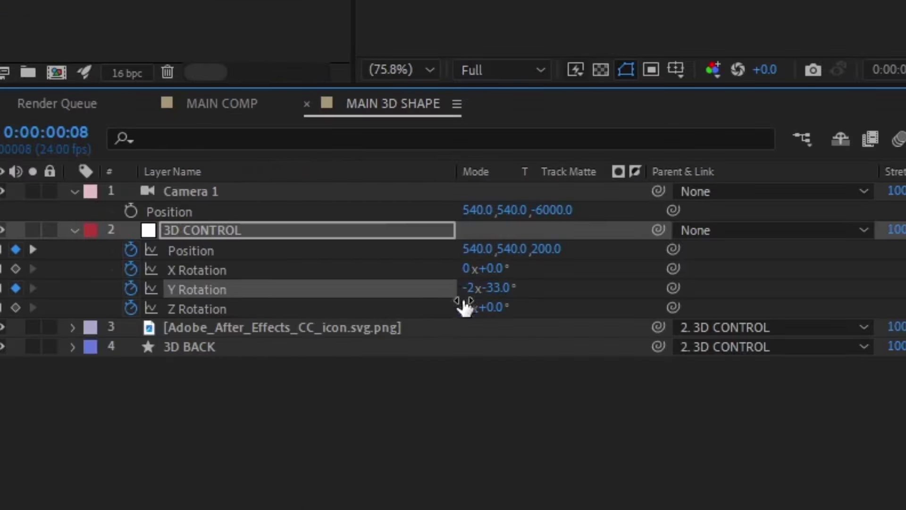
{"action": "left_click", "coordinate": [468, 289]}
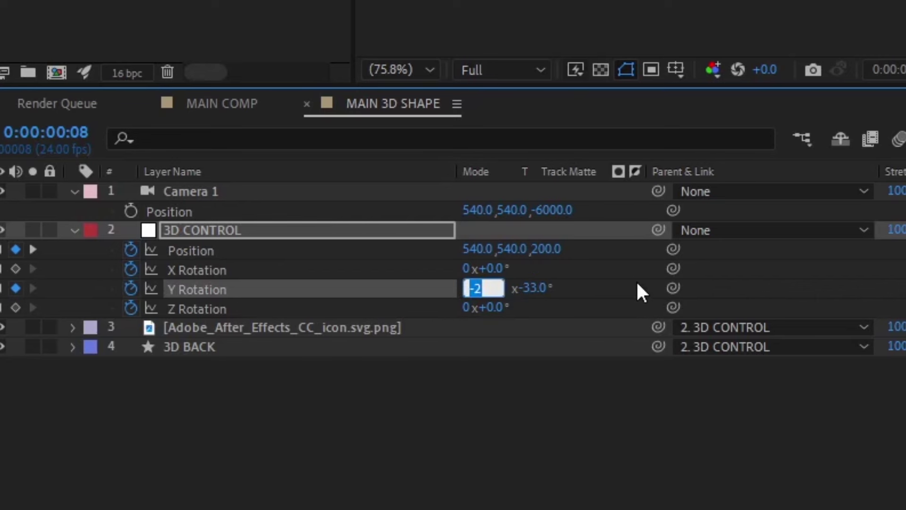
{"action": "key", "text": "Return"}
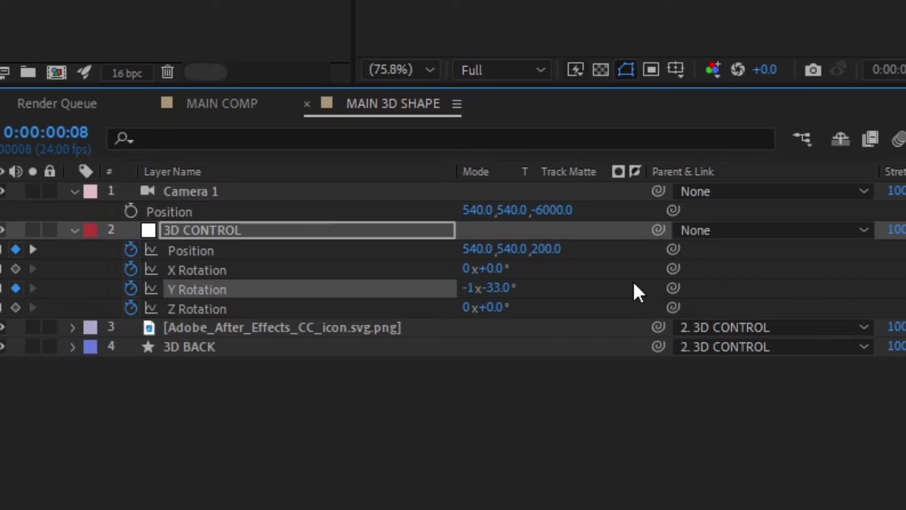
{"action": "key", "text": "space"}
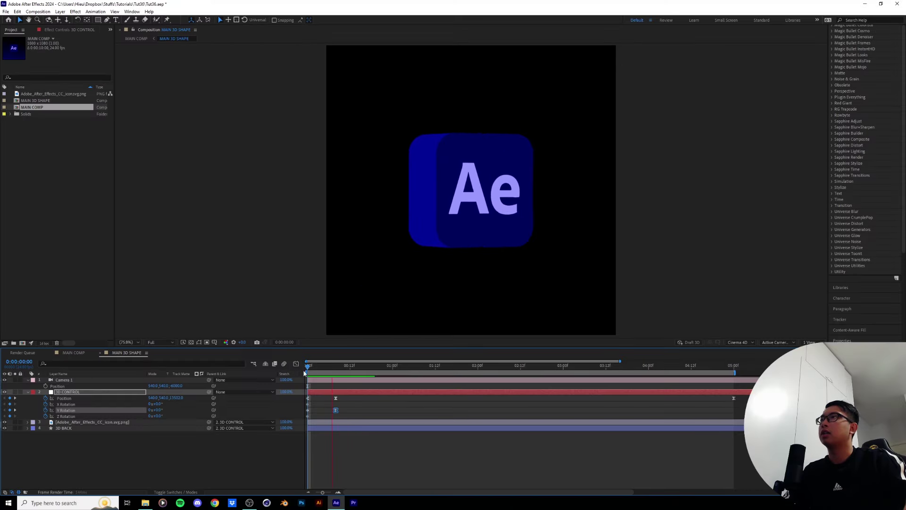
{"action": "key", "text": "space"}
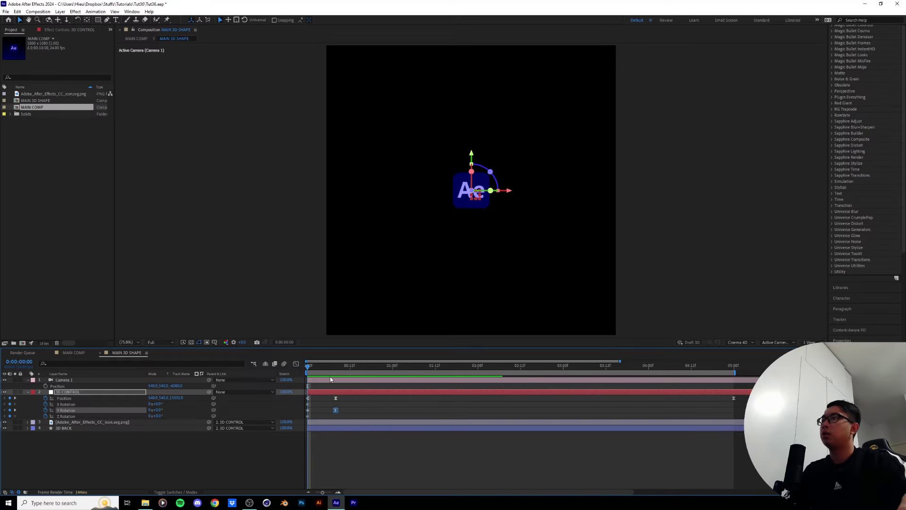
{"action": "key", "text": "space"}
{"action": "key", "text": "space"}
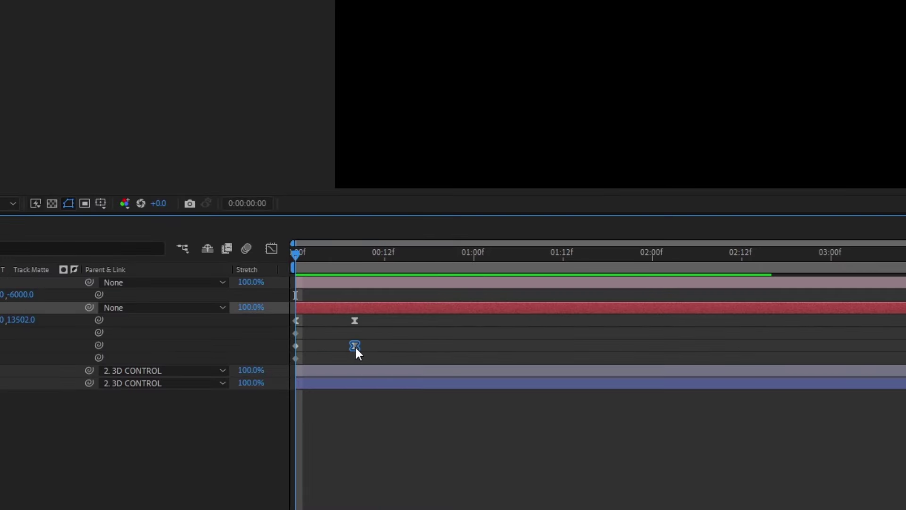
Step: Shift the Y Rotation keyframe to about frame 10 and preview
{"action": "left_click_drag", "start_coordinate": [336, 410], "coordinate": [339, 411]}
{"action": "left_click_drag", "start_coordinate": [361, 347], "coordinate": [371, 344]}
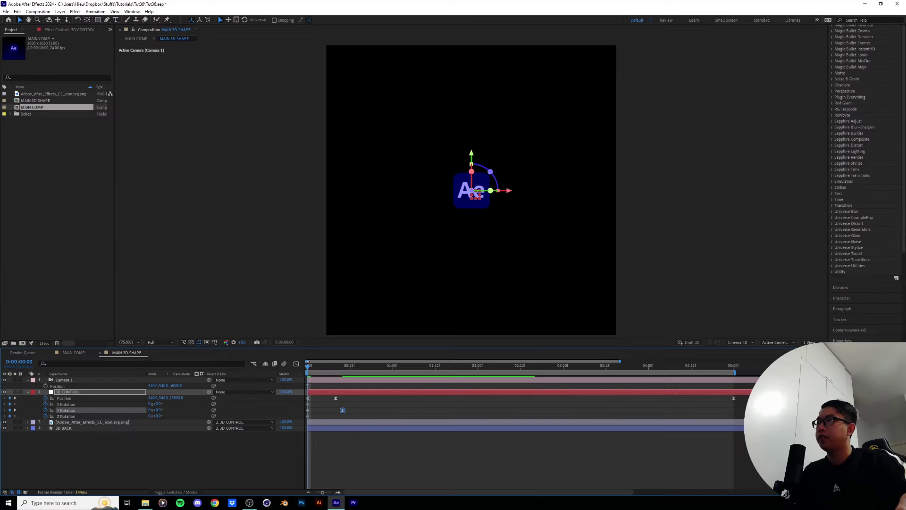
{"action": "key", "text": "space"}
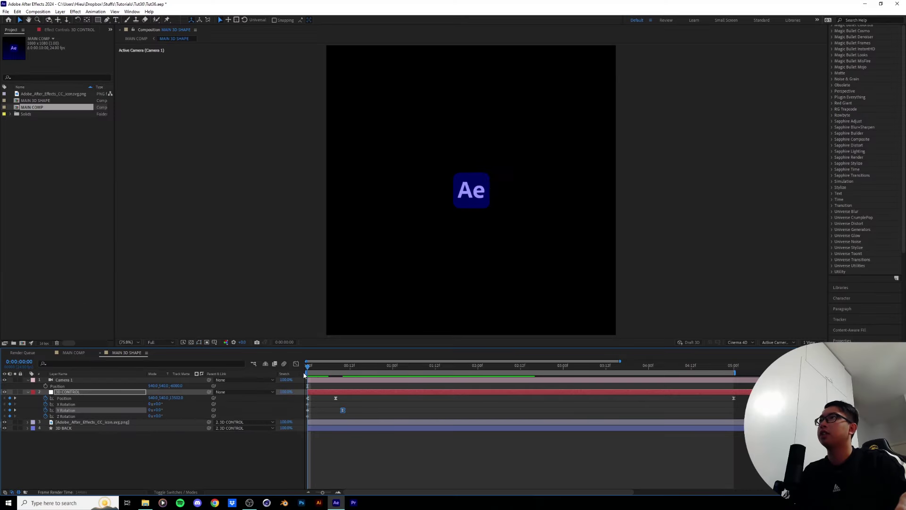
{"action": "key", "text": "space"}
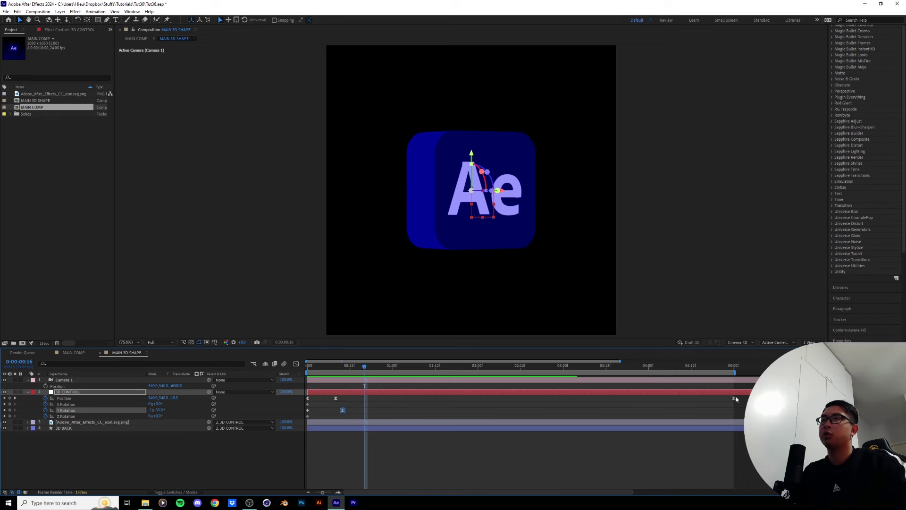
Step: Add a -1x-48° Y Rotation keyframe at 5:00, then tilt the cube back on X
{"action": "left_click_drag", "start_coordinate": [365, 367], "coordinate": [733, 383]}
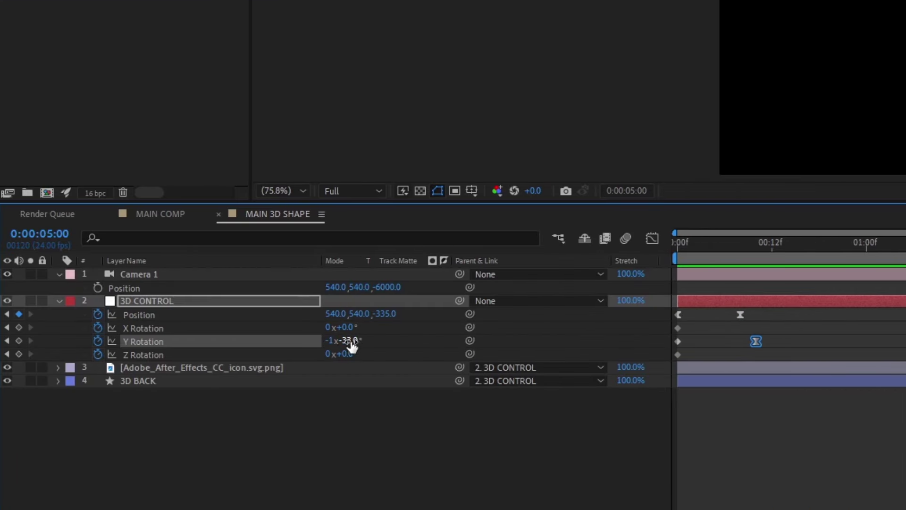
{"action": "left_click_drag", "start_coordinate": [347, 341], "coordinate": [339, 342]}
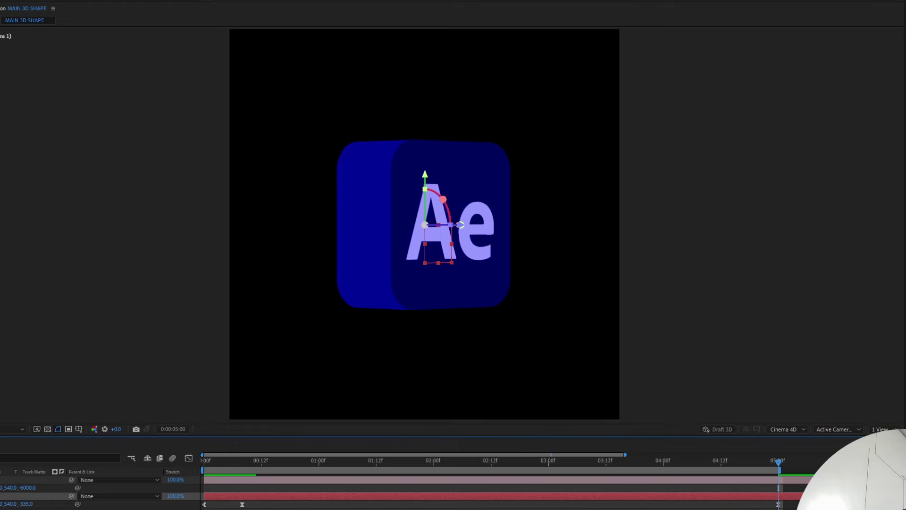
{"action": "key", "text": "Home"}
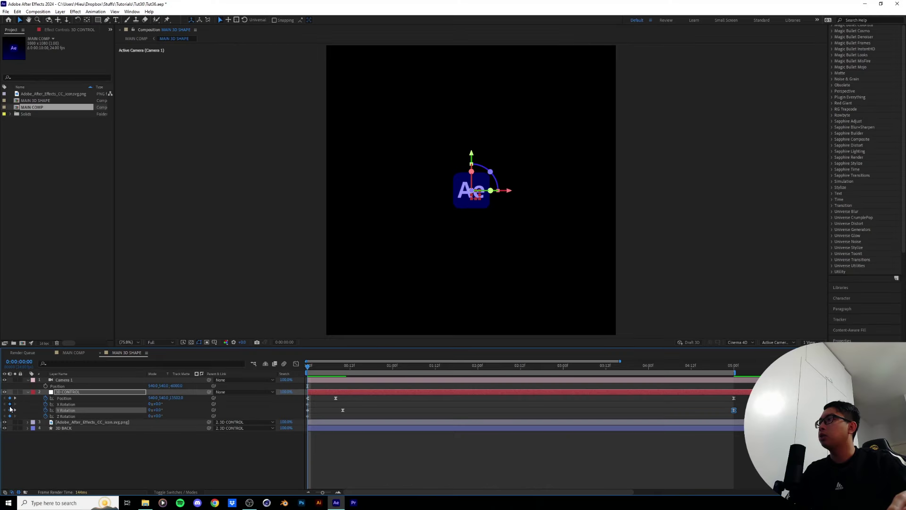
{"action": "key", "text": "space"}
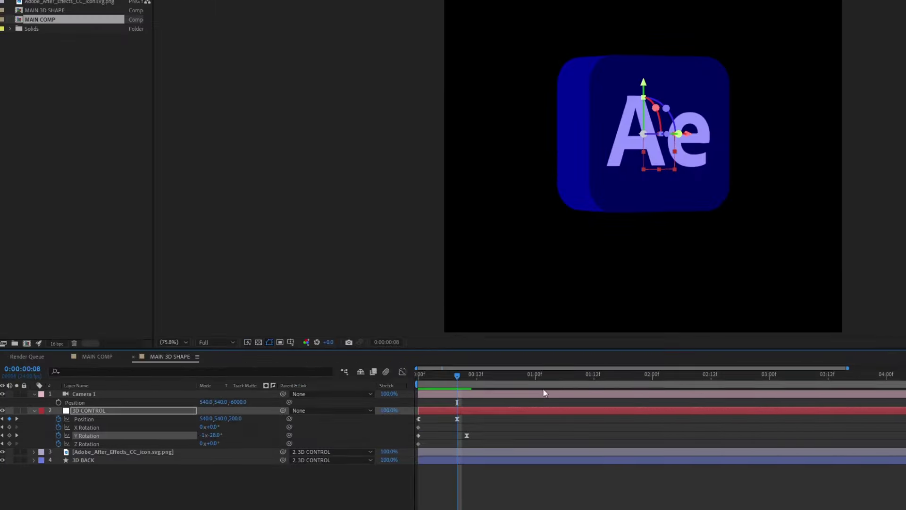
{"action": "left_click_drag", "start_coordinate": [214, 428], "coordinate": [207, 428]}
{"action": "left_click_drag", "start_coordinate": [153, 405], "coordinate": [142, 405]}
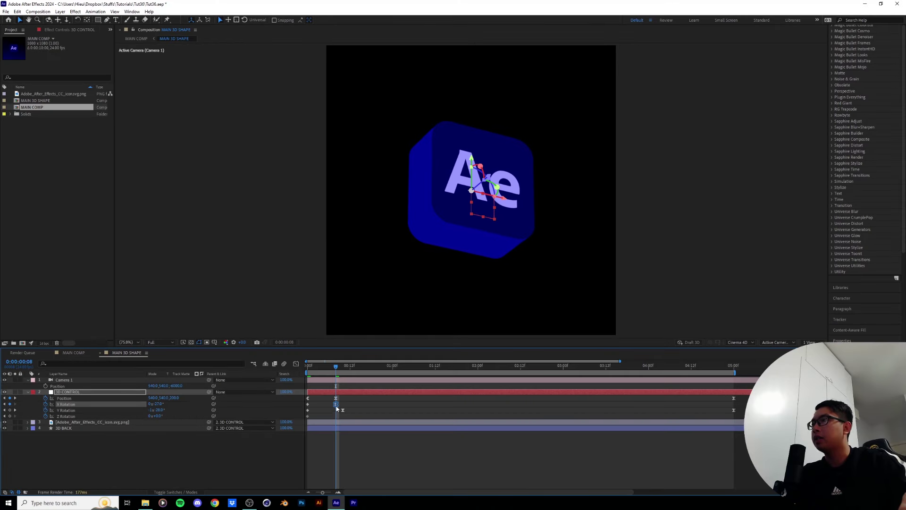
Step: Ease the X Rotation keyframe and zoom the timeline to the first three seconds
{"action": "left_click", "coordinate": [296, 364]}
{"action": "key", "text": "shift+F3"}
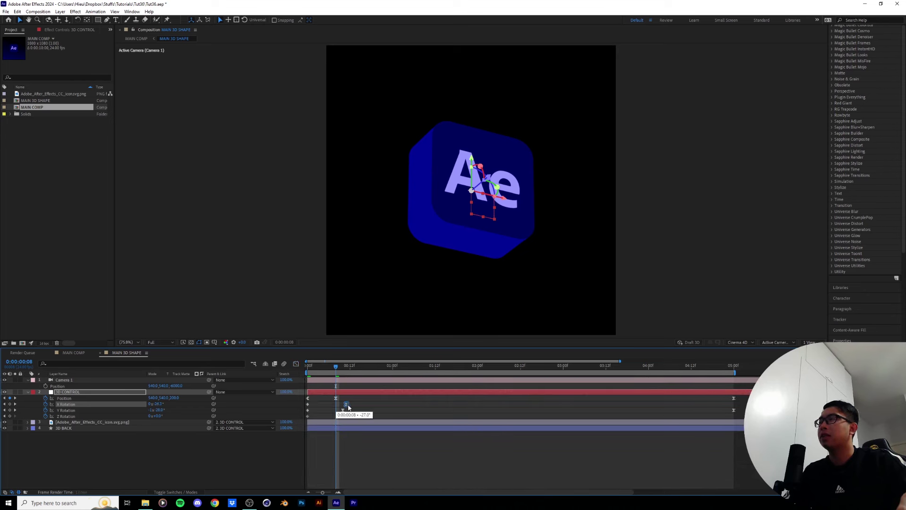
{"action": "key", "text": "space"}
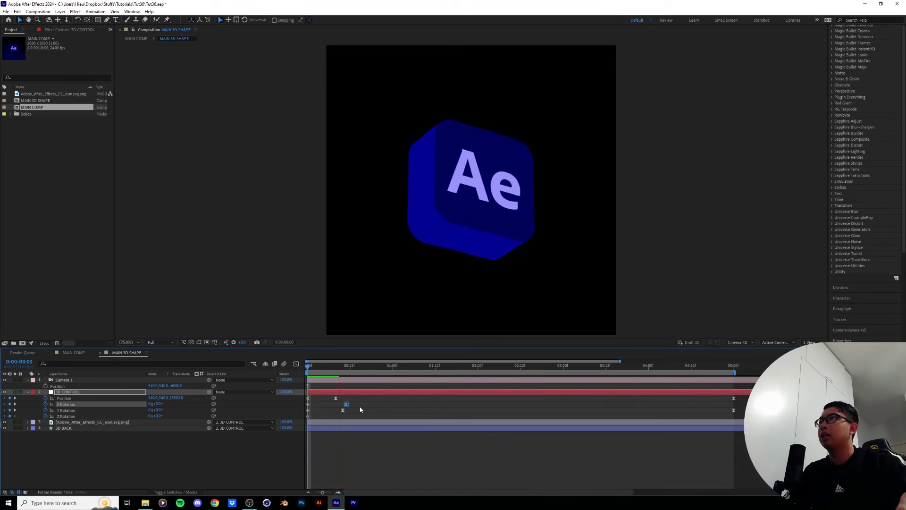
{"action": "left_click_drag", "start_coordinate": [619, 361], "coordinate": [493, 361]}
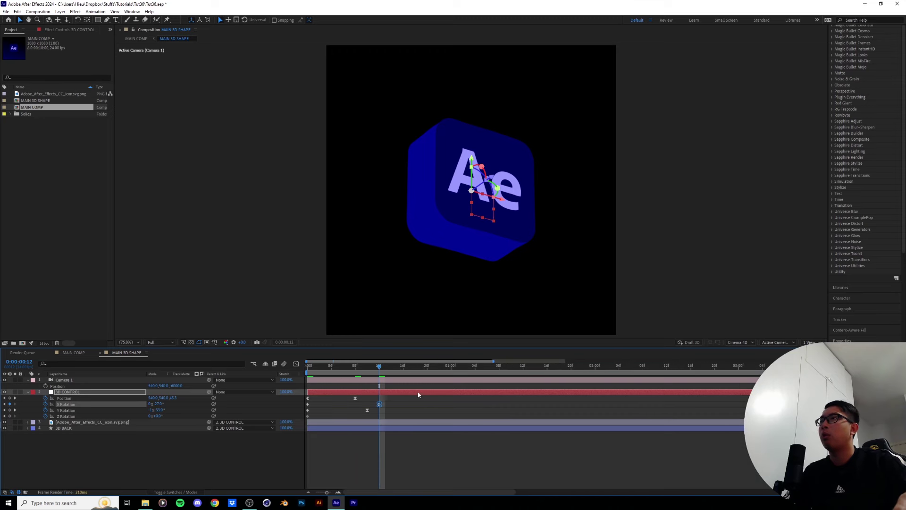
{"action": "key", "text": "space"}
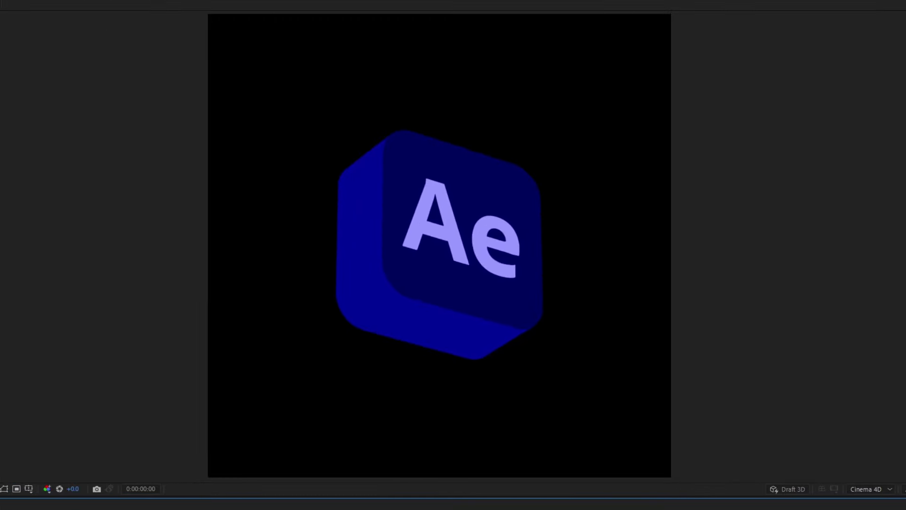
{"action": "left_click", "coordinate": [356, 363]}
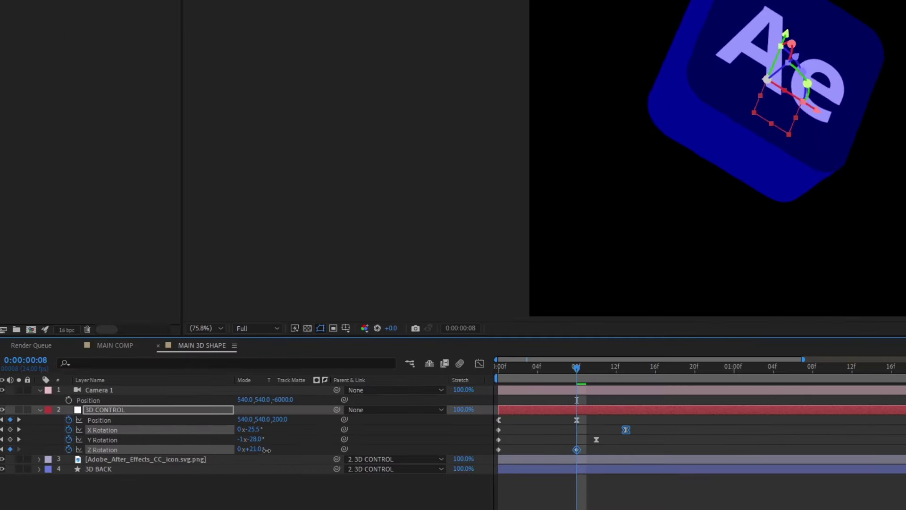
Step: Roll the cube to about -24° Z Rotation at frame 8 and ease that keyframe
{"action": "left_click_drag", "start_coordinate": [158, 418], "coordinate": [153, 419]}
{"action": "left_click_drag", "start_coordinate": [246, 453], "coordinate": [245, 453]}
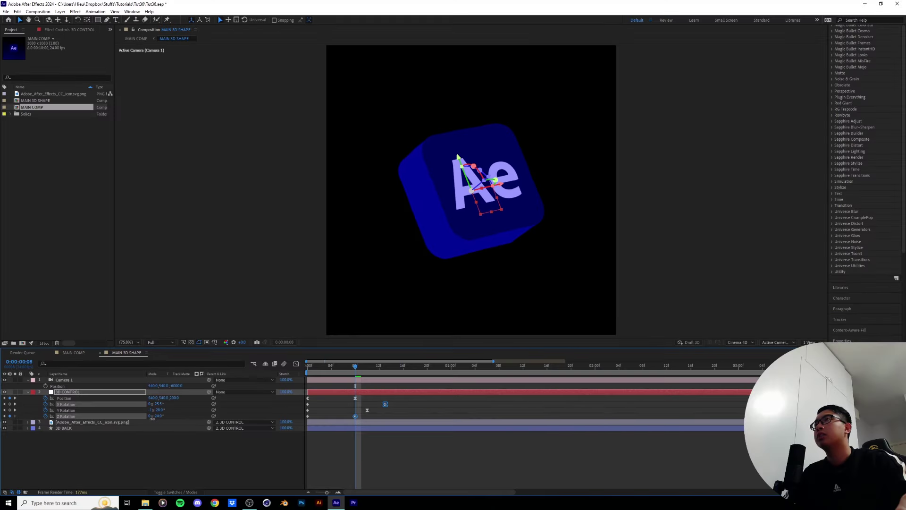
{"action": "left_click_drag", "start_coordinate": [152, 418], "coordinate": [152, 419]}
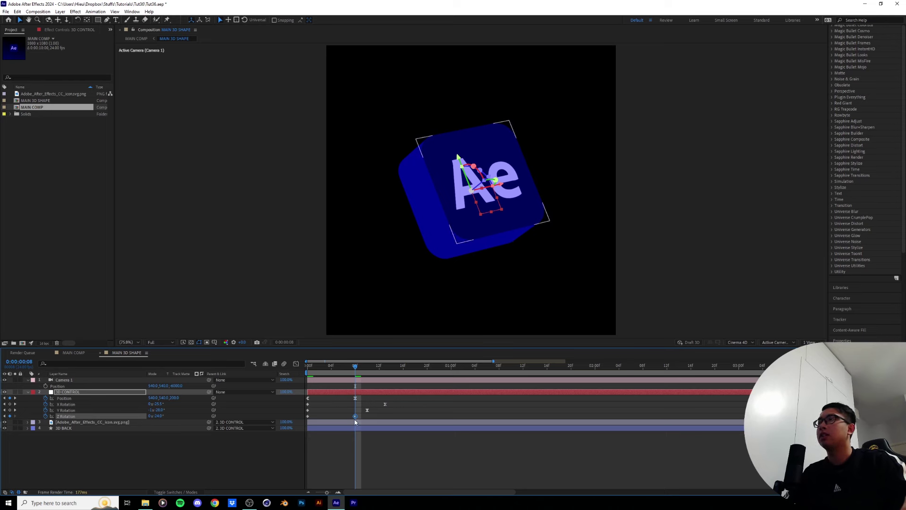
{"action": "left_click", "coordinate": [357, 416]}
{"action": "left_click", "coordinate": [296, 364]}
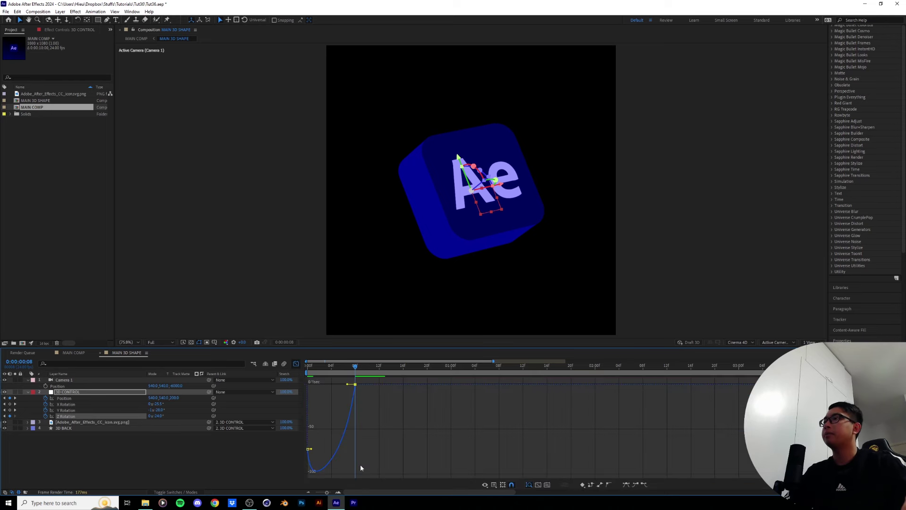
{"action": "left_click", "coordinate": [296, 364]}
{"action": "left_click_drag", "start_coordinate": [355, 366], "coordinate": [306, 373]}
Step: Move the Z Rotation keyframe to frame 16 and set the cube's end rotation to -1x-46°
{"action": "key", "text": "space"}
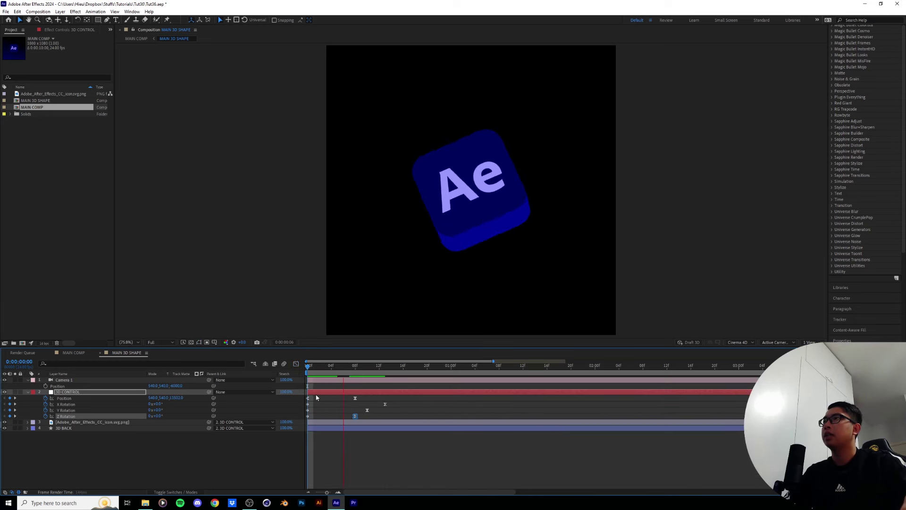
{"action": "left_click_drag", "start_coordinate": [355, 416], "coordinate": [404, 422]}
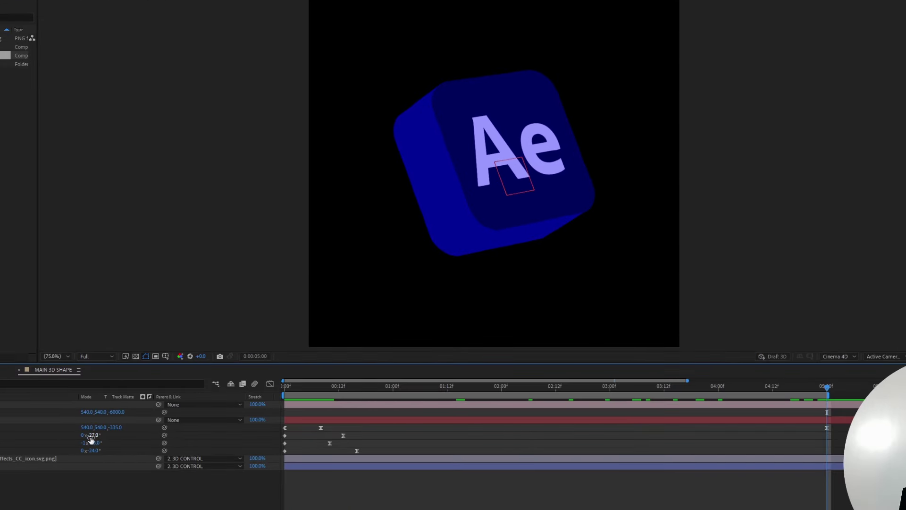
{"action": "left_click_drag", "start_coordinate": [91, 437], "coordinate": [85, 436]}
{"action": "left_click_drag", "start_coordinate": [102, 444], "coordinate": [84, 455]}
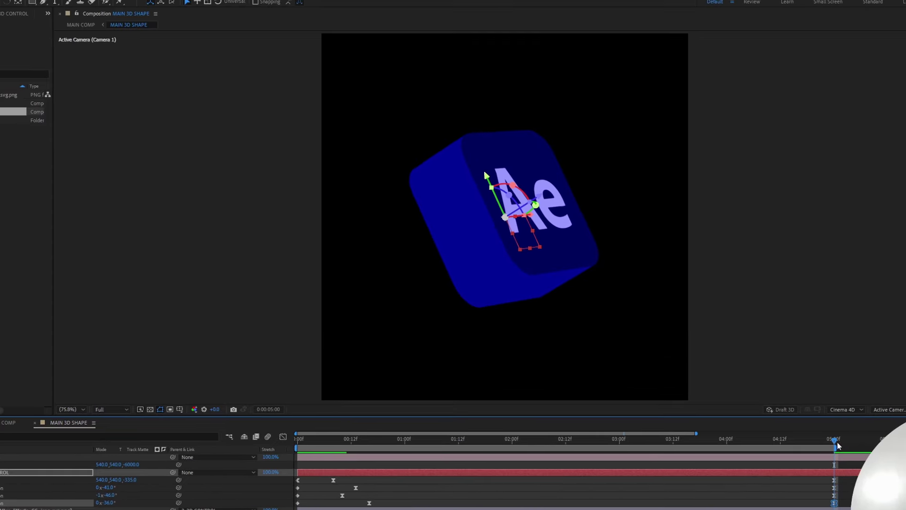
{"action": "left_click_drag", "start_coordinate": [844, 439], "coordinate": [815, 441]}
{"action": "left_click_drag", "start_coordinate": [897, 222], "coordinate": [571, 222]}
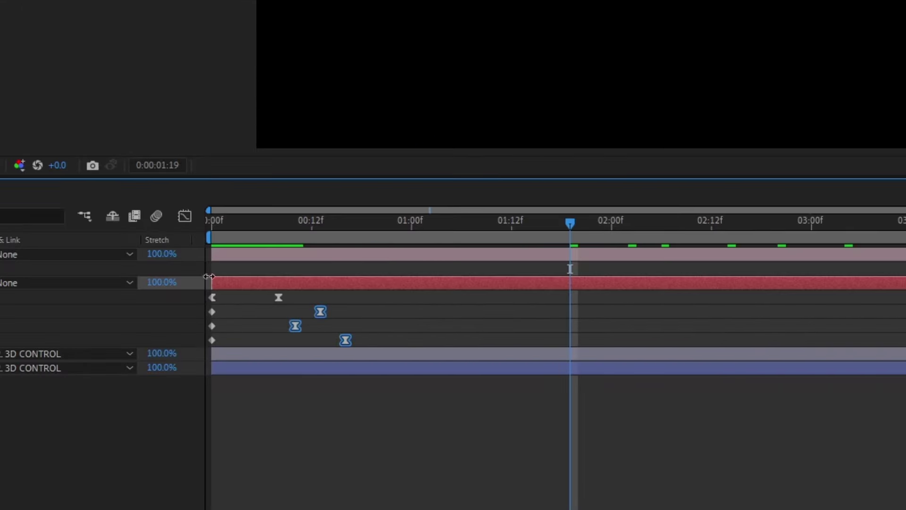
Step: Lower a rotation keyframe's speed in the Graph Editor, zoomed into the opening frames
{"action": "left_click", "coordinate": [185, 220]}
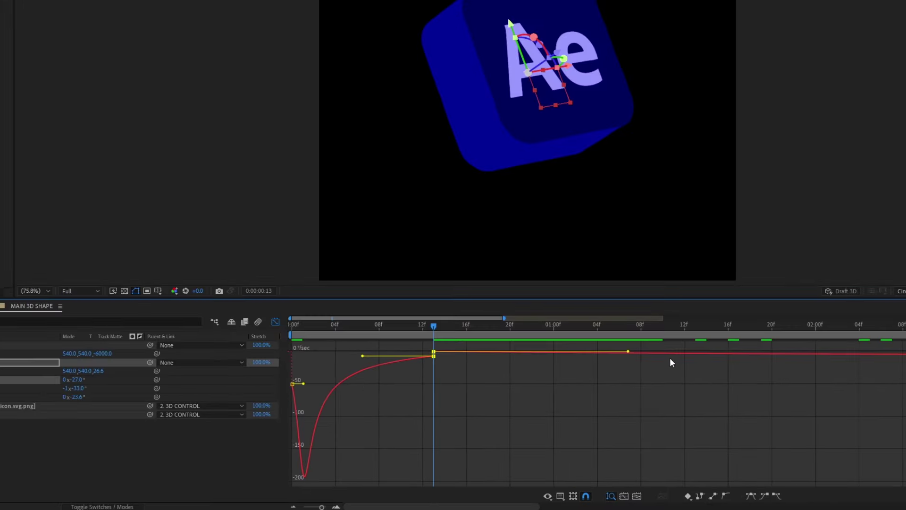
{"action": "left_click_drag", "start_coordinate": [621, 353], "coordinate": [622, 327]}
{"action": "left_click_drag", "start_coordinate": [486, 319], "coordinate": [428, 319]}
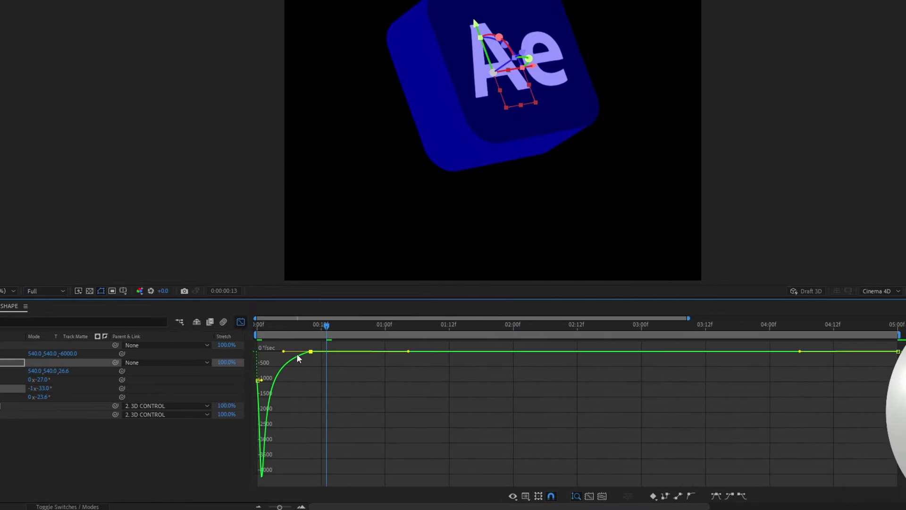
{"action": "key", "text": "shift+F3"}
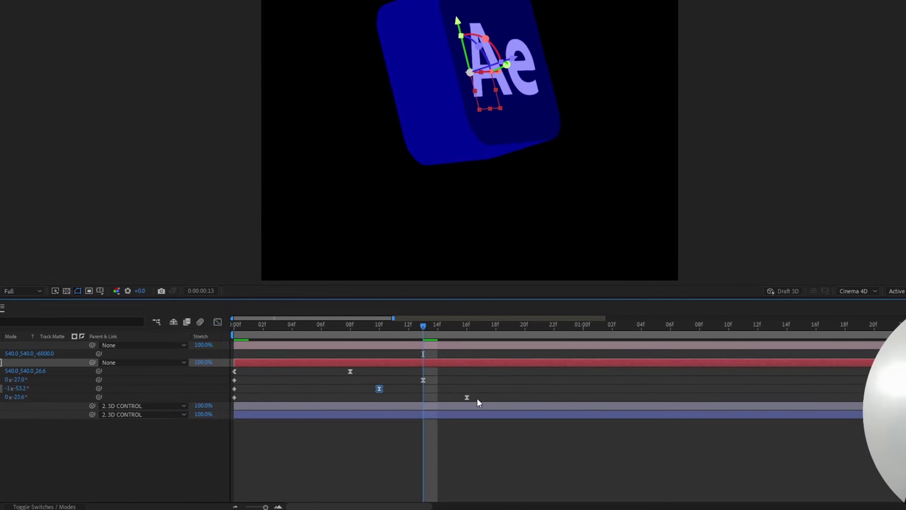
{"action": "key", "text": "shift+F3"}
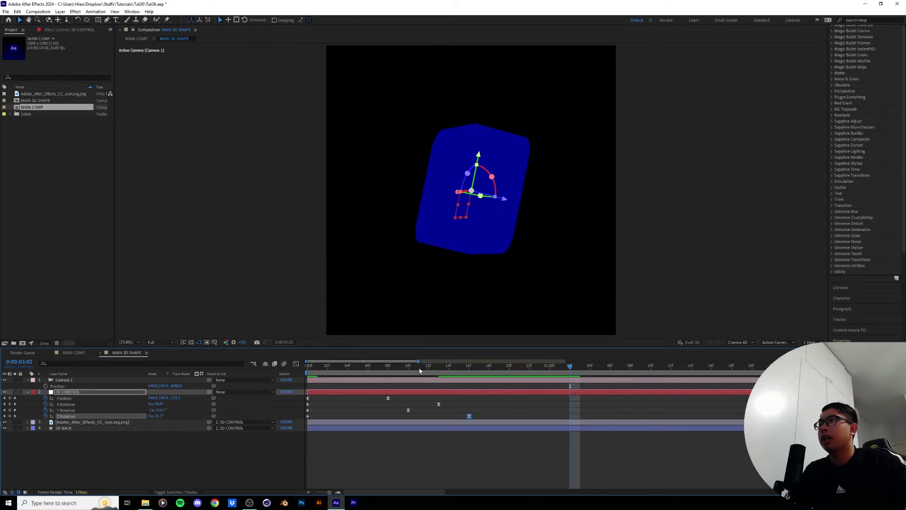
Step: Bring up the speed graph for the Y Rotation keyframe at frame 10
{"action": "left_click", "coordinate": [349, 508]}
{"action": "left_click", "coordinate": [408, 410]}
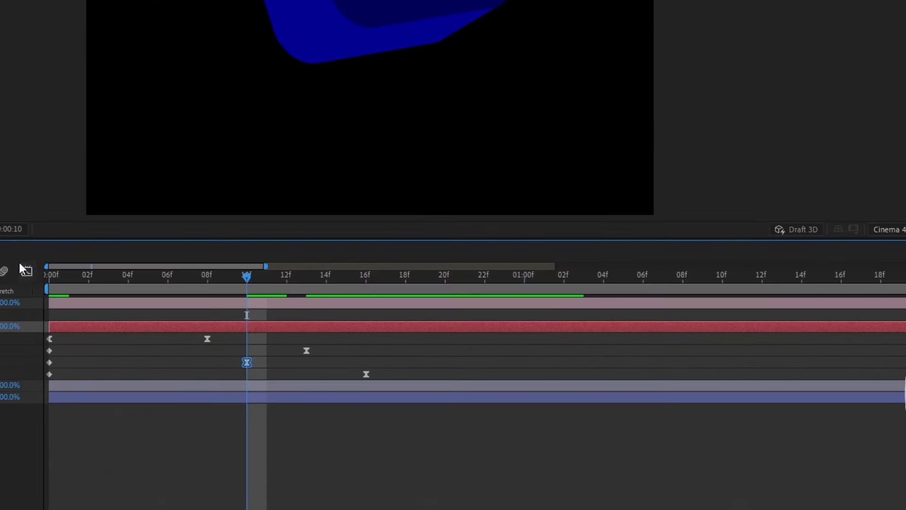
{"action": "left_click", "coordinate": [25, 272]}
{"action": "left_click_drag", "start_coordinate": [225, 269], "coordinate": [389, 284]}
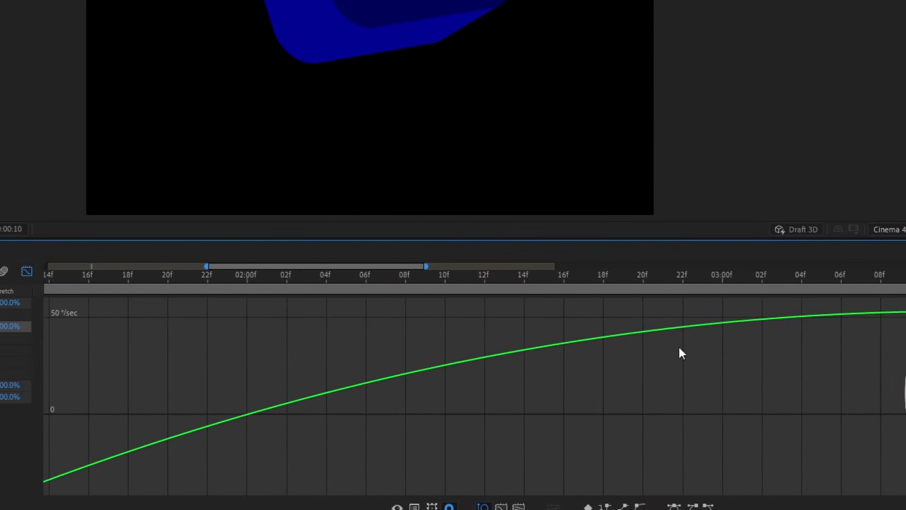
{"action": "scroll", "coordinate": [844, 359], "scroll_direction": "down", "scroll_amount": 3}
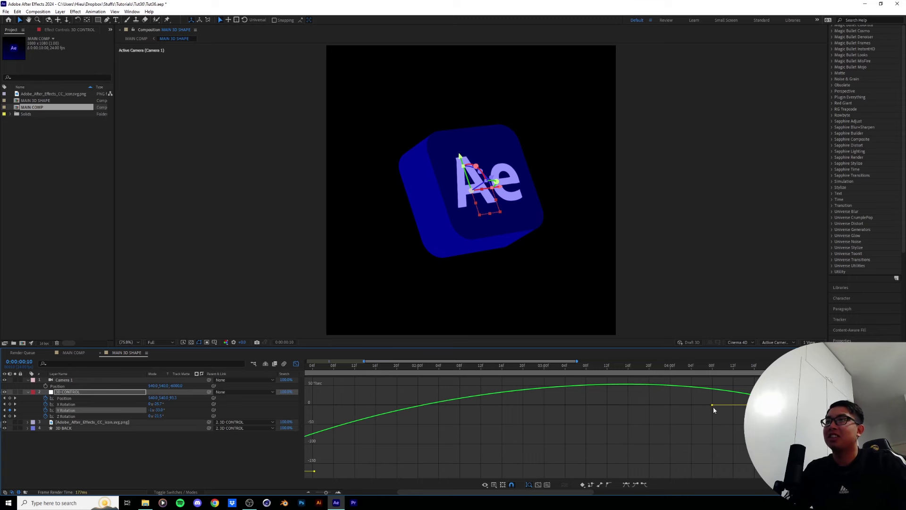
{"action": "left_click_drag", "start_coordinate": [437, 364], "coordinate": [337, 367]}
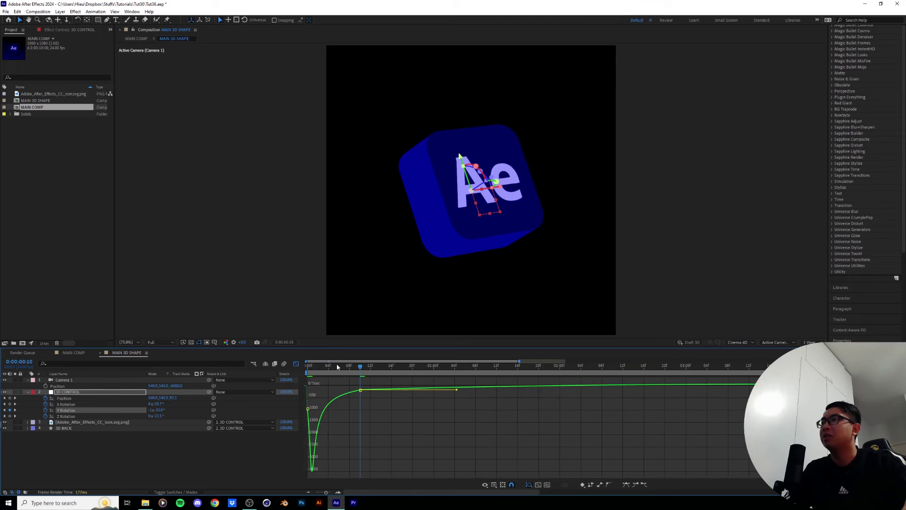
{"action": "scroll", "coordinate": [354, 367], "scroll_direction": "up", "scroll_amount": 5}
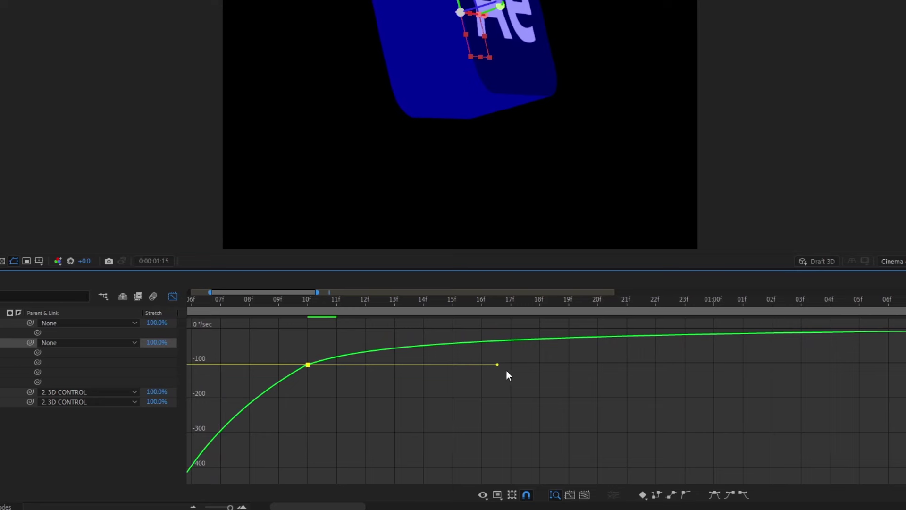
Step: Raise the outgoing speed after frame 10 and match the incoming speed to remove the jump
{"action": "left_click_drag", "start_coordinate": [491, 363], "coordinate": [442, 339]}
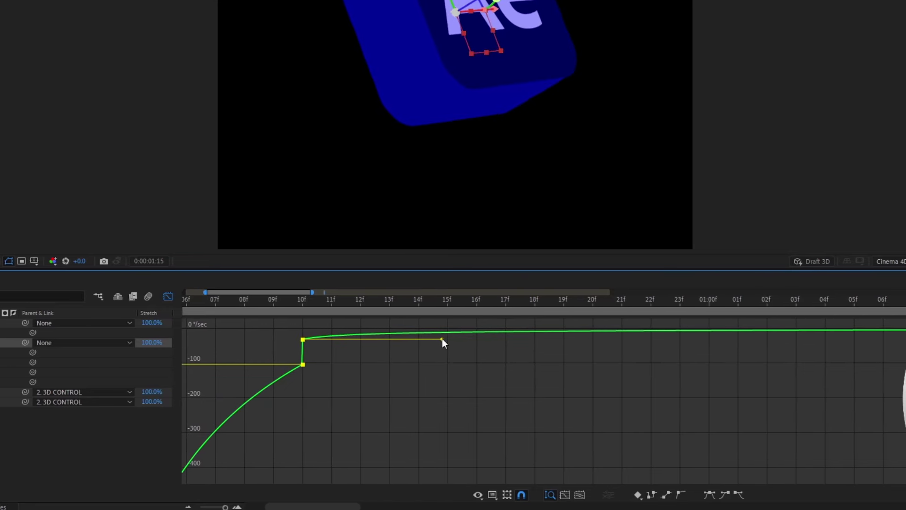
{"action": "left_click_drag", "start_coordinate": [303, 365], "coordinate": [305, 339]}
{"action": "scroll", "coordinate": [332, 298], "scroll_direction": "right", "scroll_amount": 5}
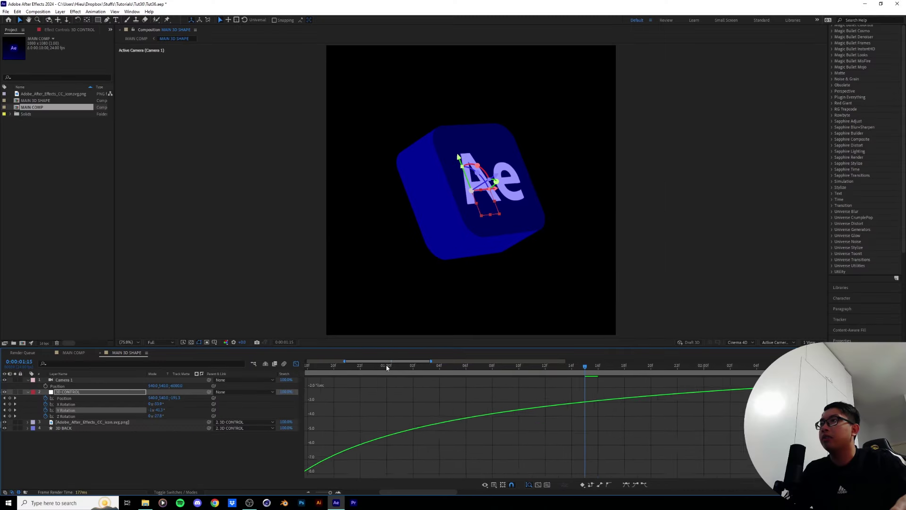
{"action": "scroll", "coordinate": [411, 367], "scroll_direction": "right", "scroll_amount": 5}
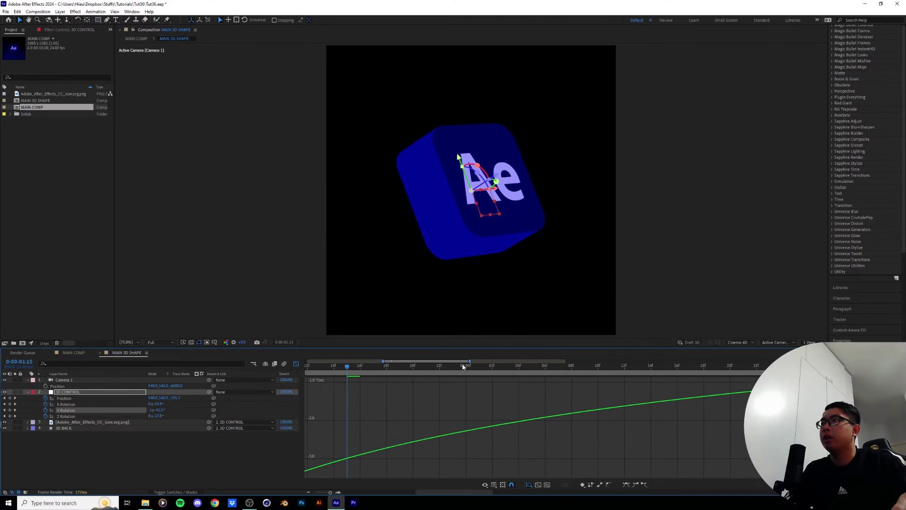
{"action": "left_click_drag", "start_coordinate": [439, 365], "coordinate": [545, 368]}
{"action": "scroll", "coordinate": [545, 368], "scroll_direction": "right", "scroll_amount": 4}
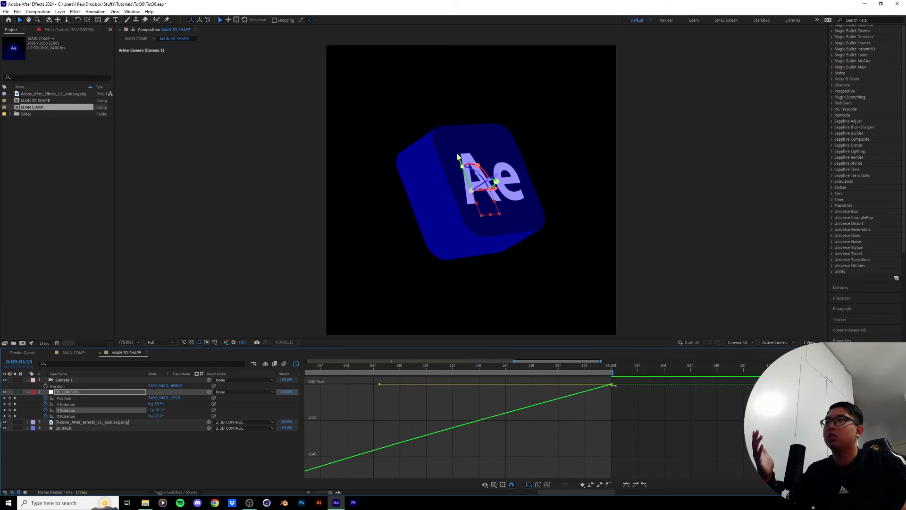
{"action": "scroll", "coordinate": [623, 365], "scroll_direction": "down", "scroll_amount": 5}
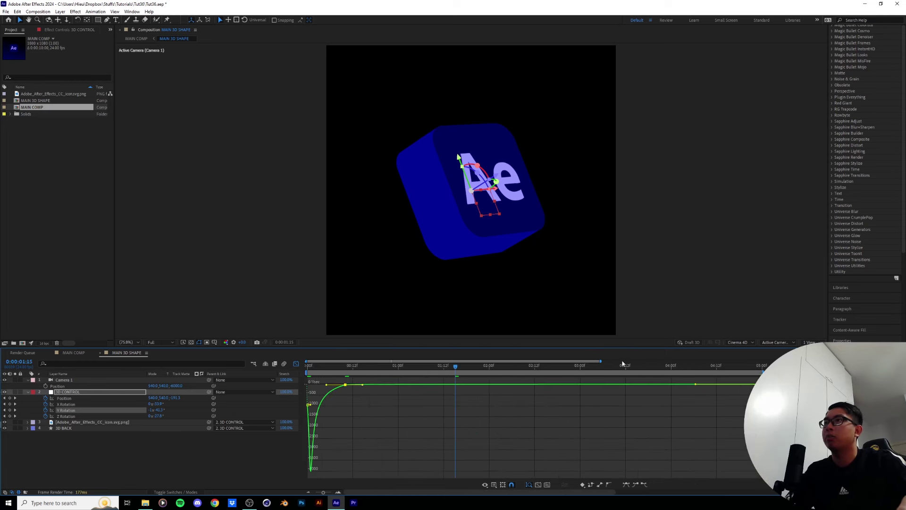
{"action": "left_click", "coordinate": [296, 363]}
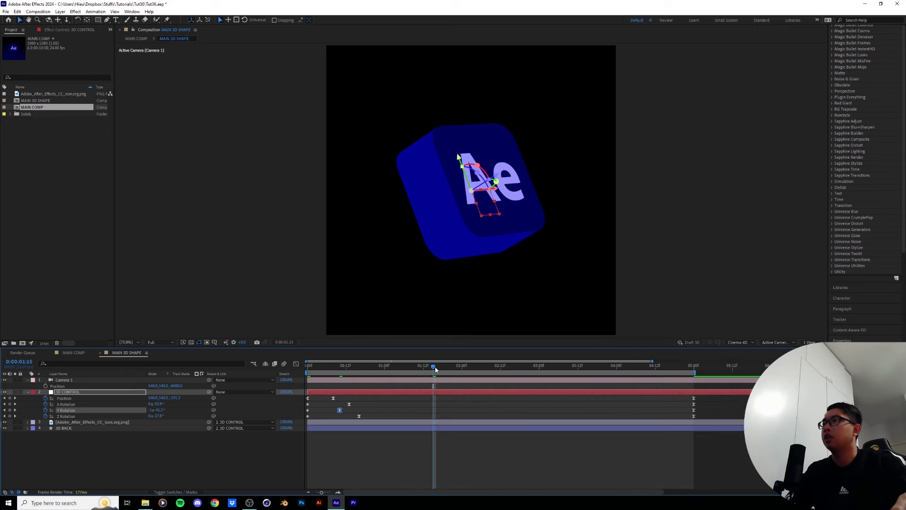
Step: At frame 13, tweak Y Rotation, reduce X Rotation to -16°, and move the Z keyframe there
{"action": "left_click_drag", "start_coordinate": [432, 366], "coordinate": [343, 373]}
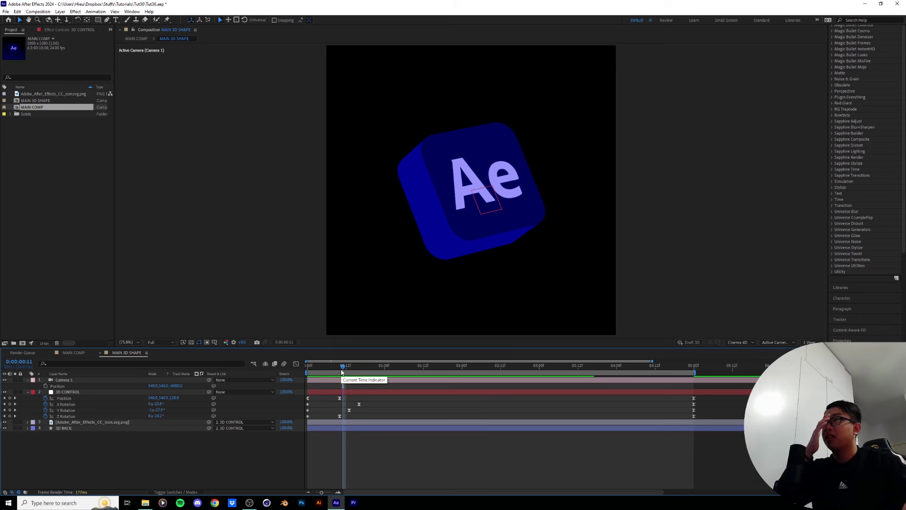
{"action": "left_click_drag", "start_coordinate": [342, 373], "coordinate": [353, 371]}
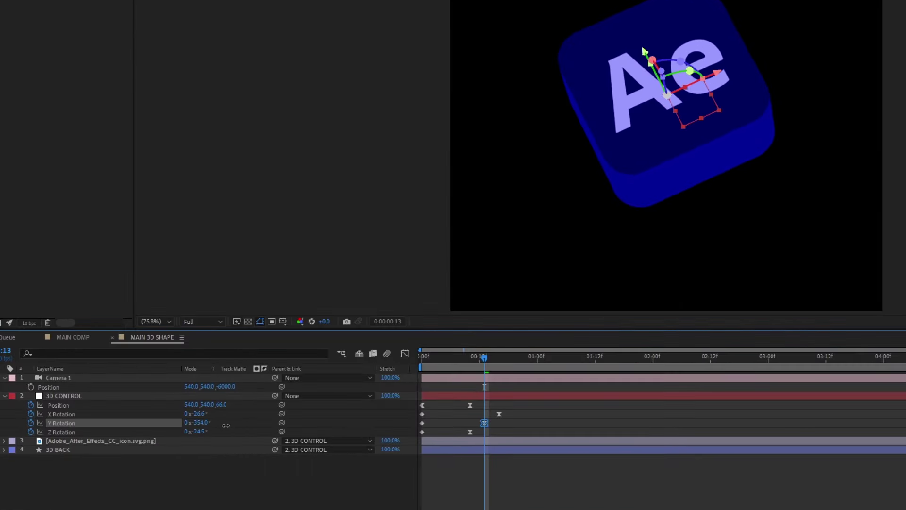
{"action": "left_click_drag", "start_coordinate": [226, 425], "coordinate": [223, 426]}
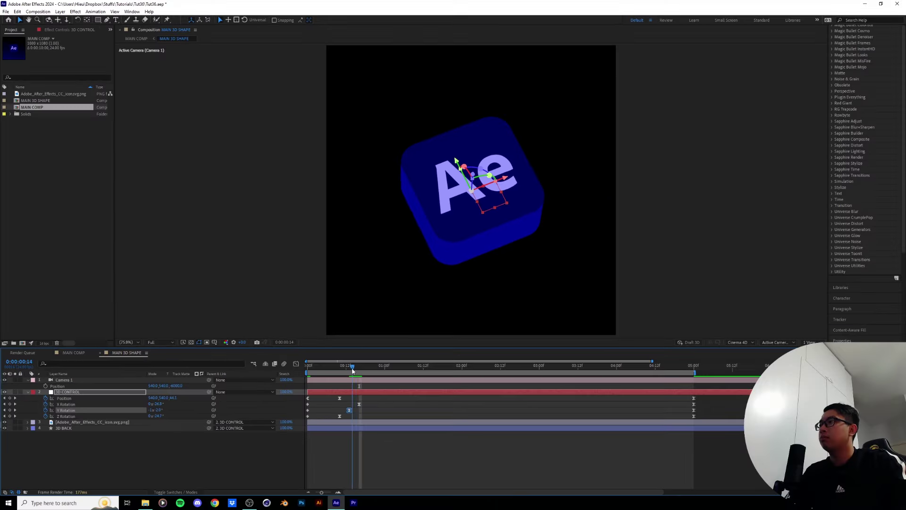
{"action": "left_click_drag", "start_coordinate": [484, 367], "coordinate": [500, 367]}
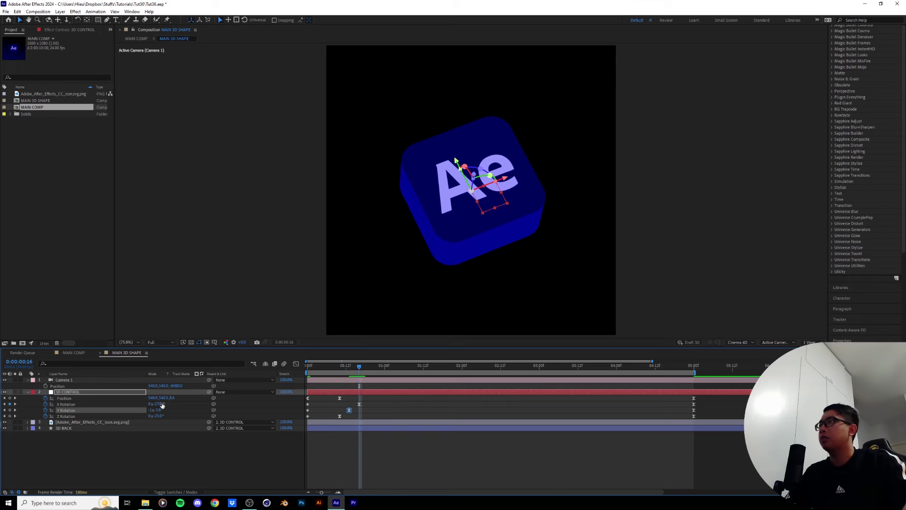
{"action": "left_click_drag", "start_coordinate": [162, 405], "coordinate": [166, 404]}
{"action": "left_click_drag", "start_coordinate": [361, 366], "coordinate": [347, 368]}
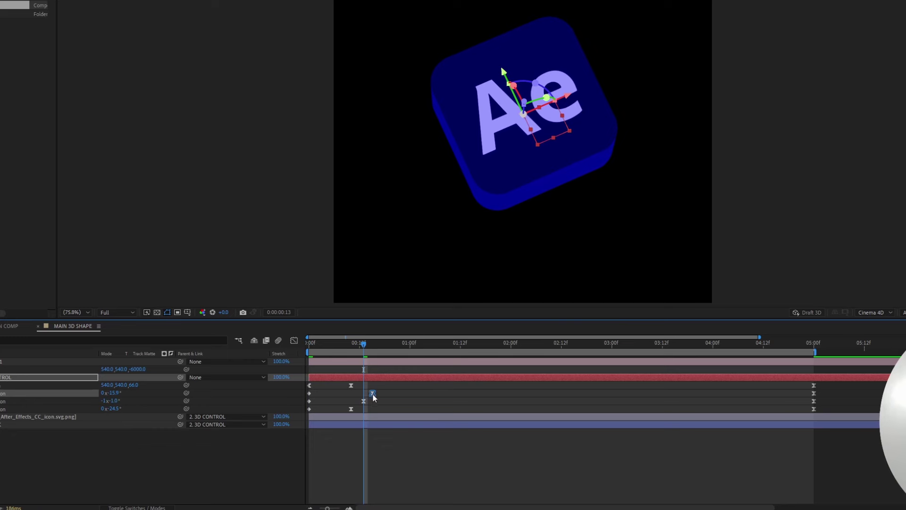
{"action": "left_click_drag", "start_coordinate": [351, 409], "coordinate": [365, 409]}
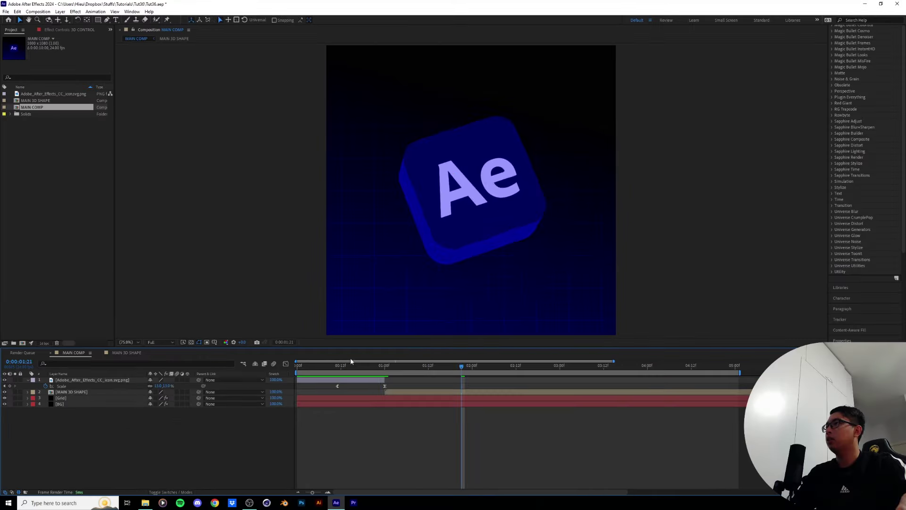
{"action": "left_click_drag", "start_coordinate": [350, 366], "coordinate": [321, 373]}
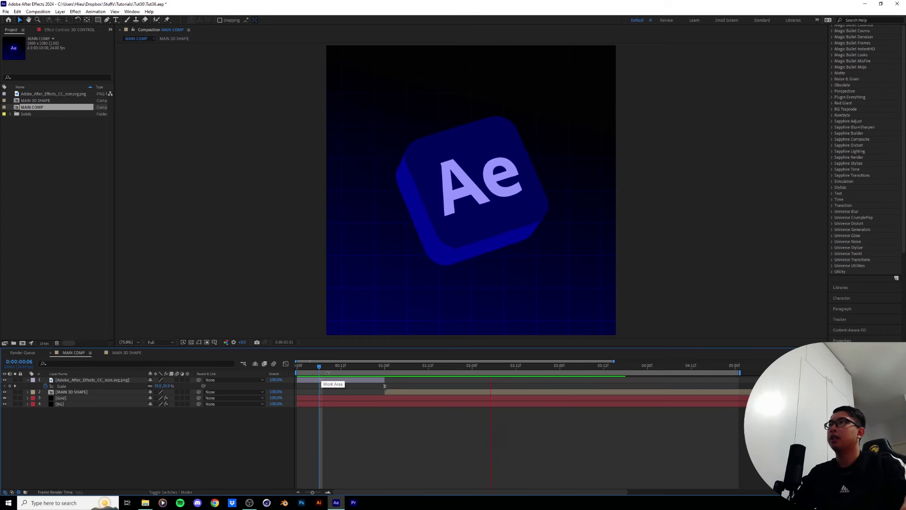
Step: Select the Grid layer's Grid effect at the frame-11 Scale keyframe and magnify the view
{"action": "left_click", "coordinate": [337, 367]}
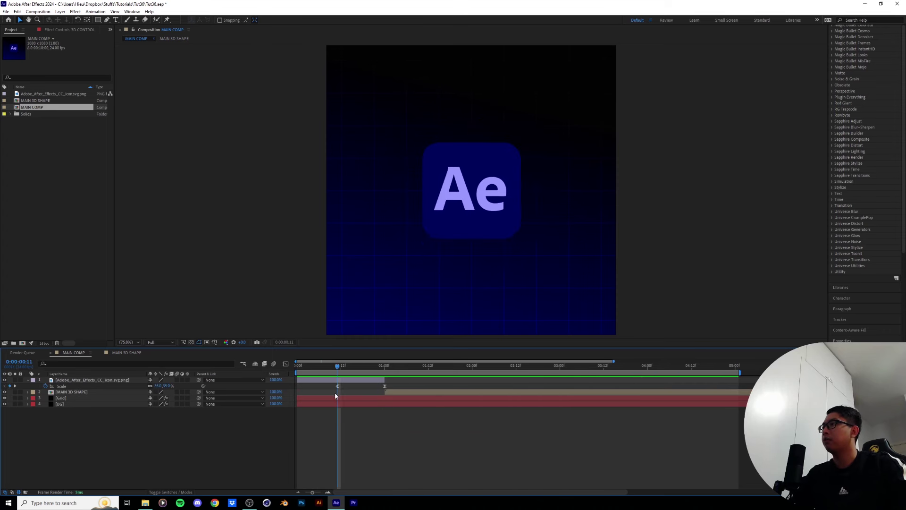
{"action": "left_click", "coordinate": [80, 398]}
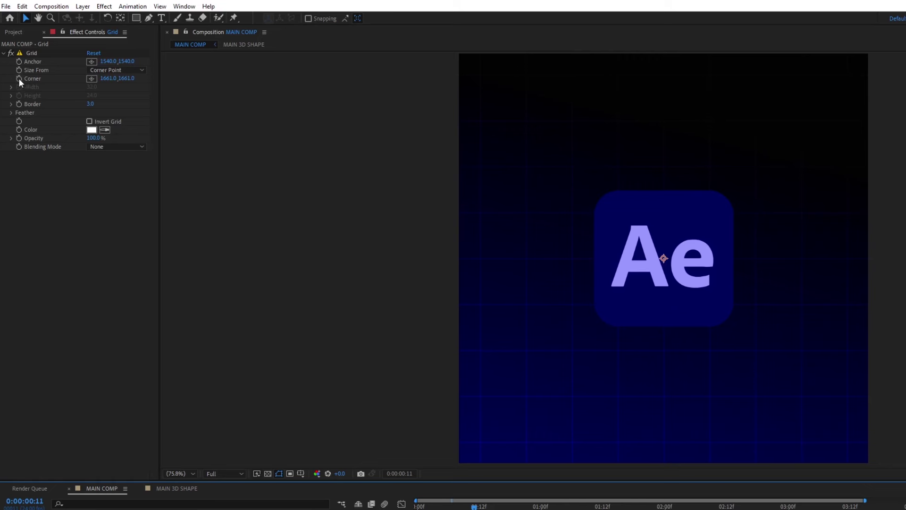
{"action": "left_click", "coordinate": [20, 81]}
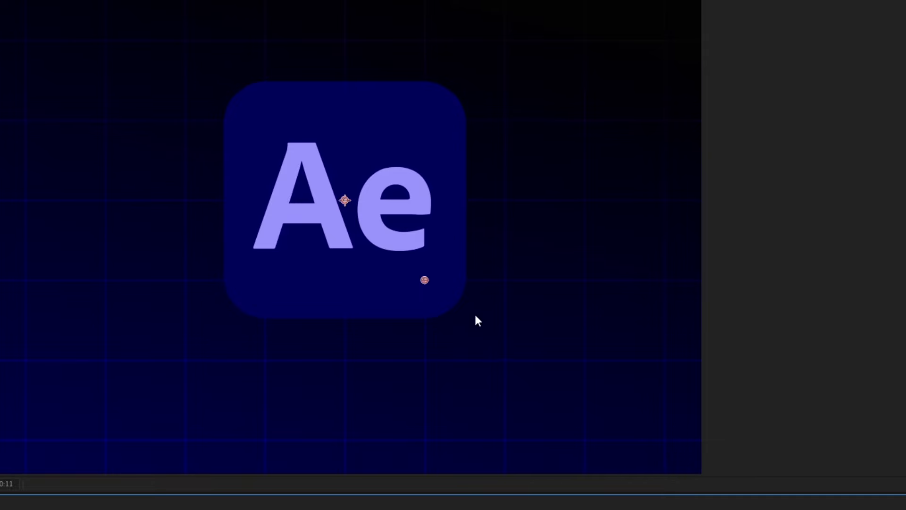
{"action": "key", "text": "period"}
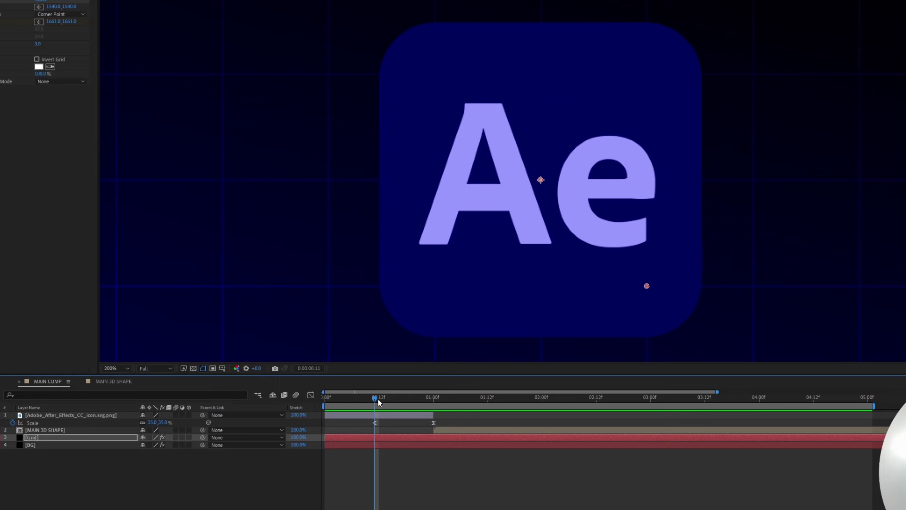
{"action": "left_click_drag", "start_coordinate": [378, 398], "coordinate": [427, 401]}
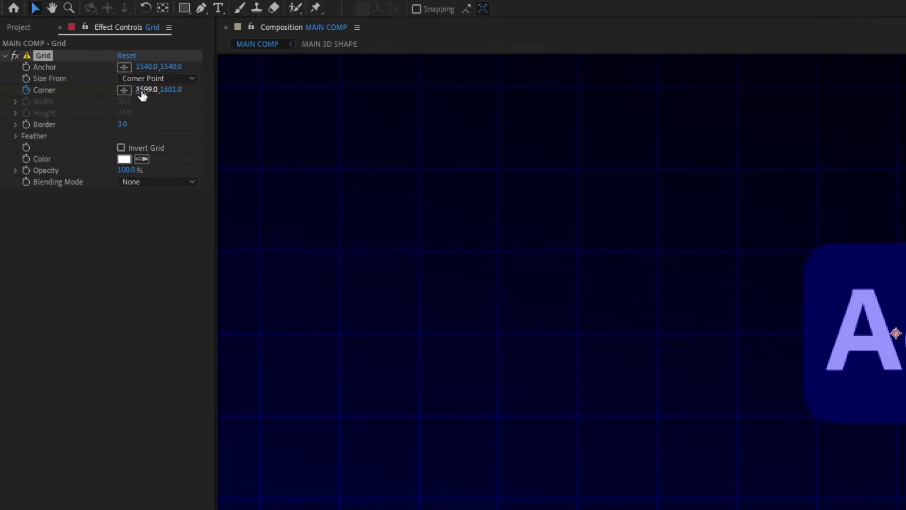
Step: Keyframe the Grid Corner at 1592 for X and the matching Y, then Easy Ease it
{"action": "left_click_drag", "start_coordinate": [145, 89], "coordinate": [142, 90]}
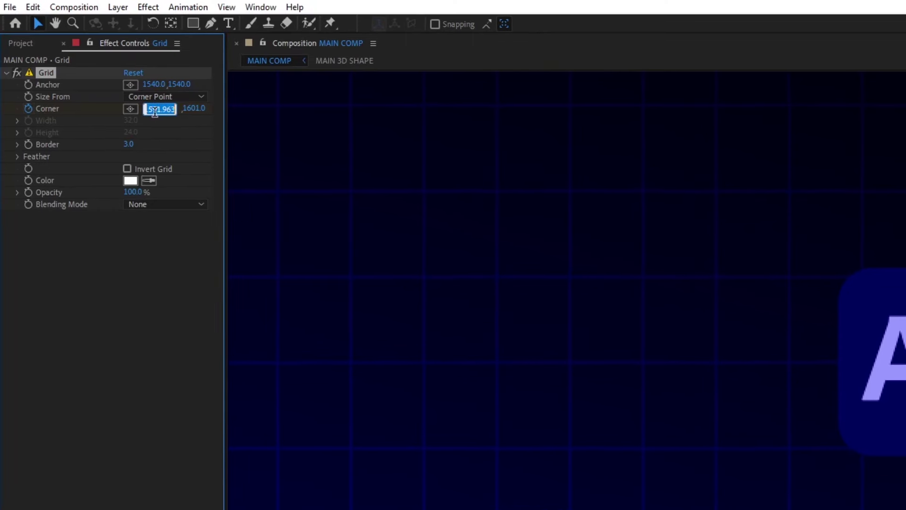
{"action": "key", "text": "ctrl+c"}
{"action": "key", "text": "Return"}
{"action": "left_click", "coordinate": [193, 109]}
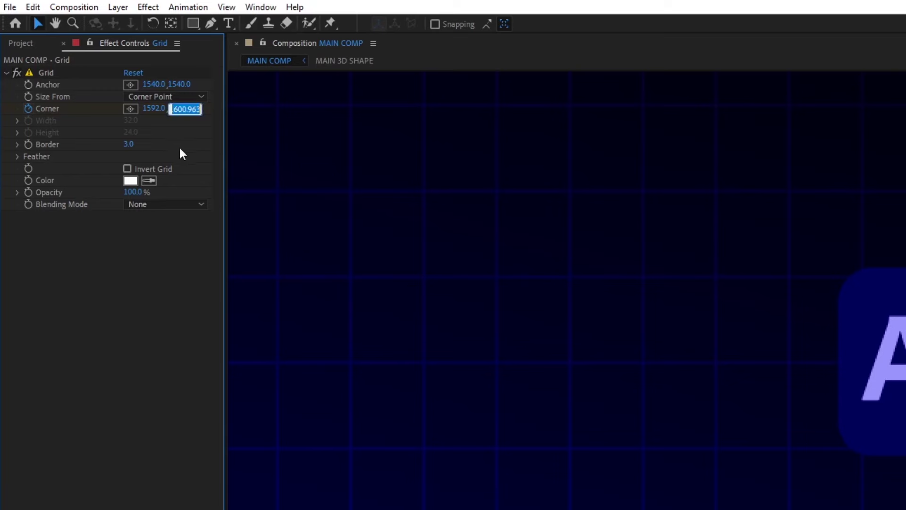
{"action": "key", "text": "ctrl+v"}
{"action": "key", "text": "Return"}
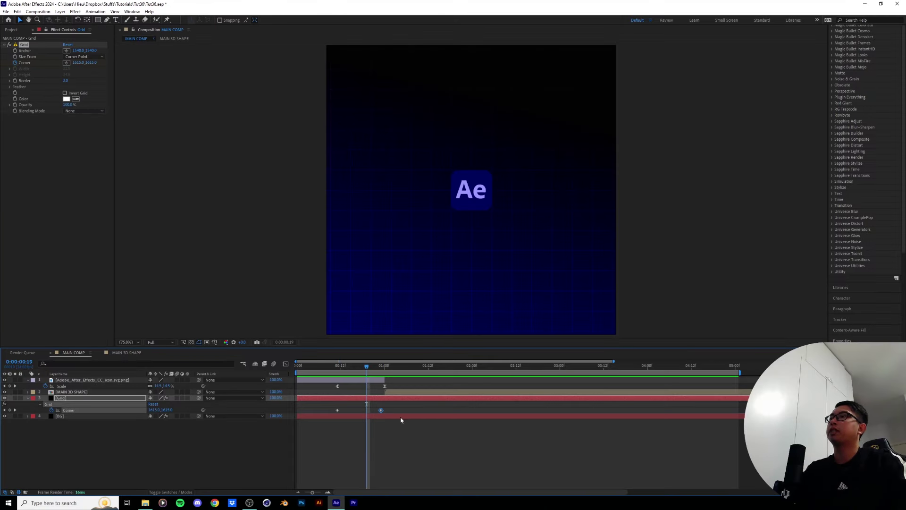
{"action": "key", "text": "F9"}
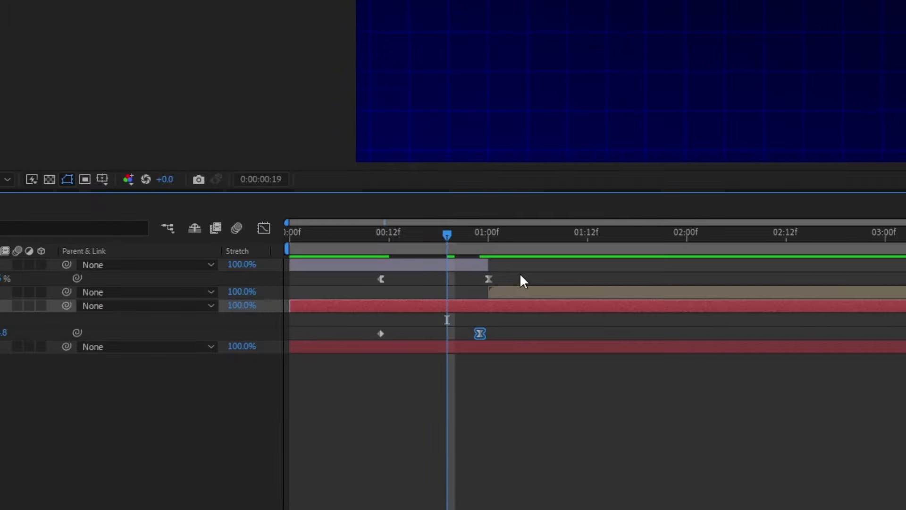
{"action": "left_click", "coordinate": [489, 279]}
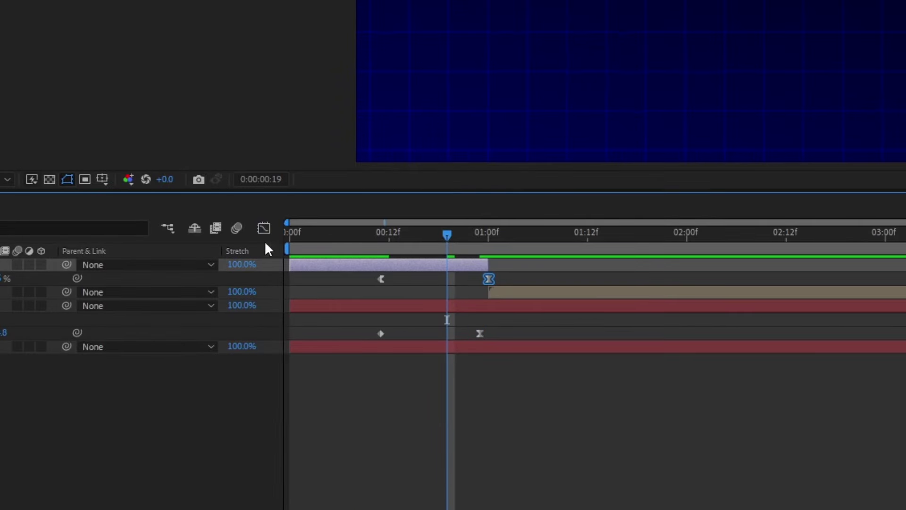
Step: Inspect the speed curves of the Scale keyframes at the start and 01:00f
{"action": "left_click", "coordinate": [264, 228]}
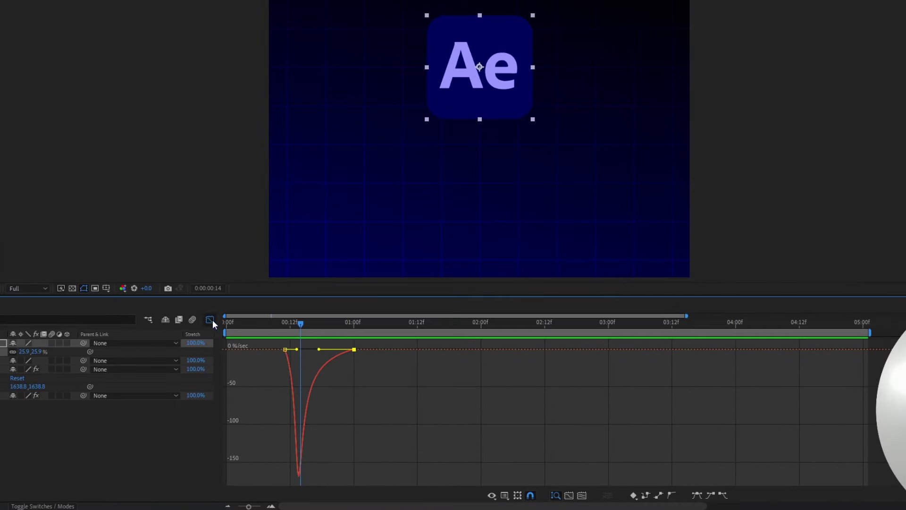
{"action": "left_click", "coordinate": [210, 320]}
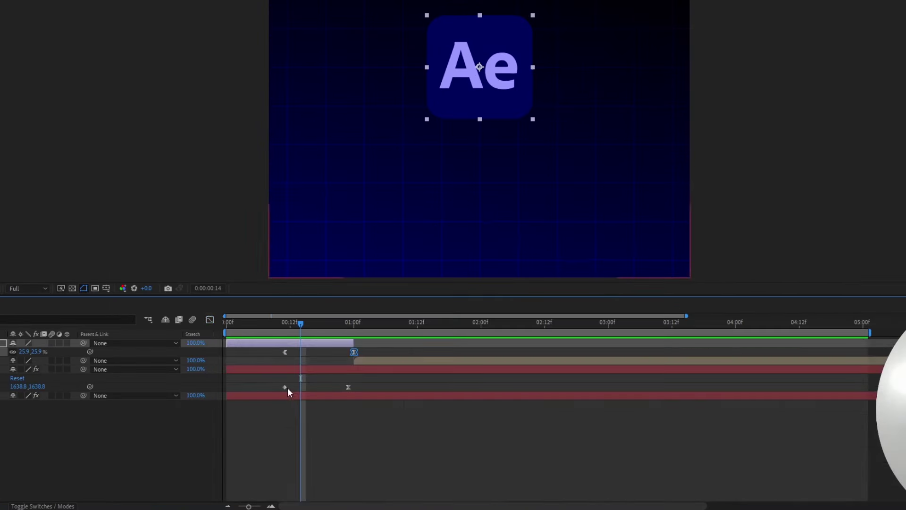
{"action": "left_click", "coordinate": [284, 387]}
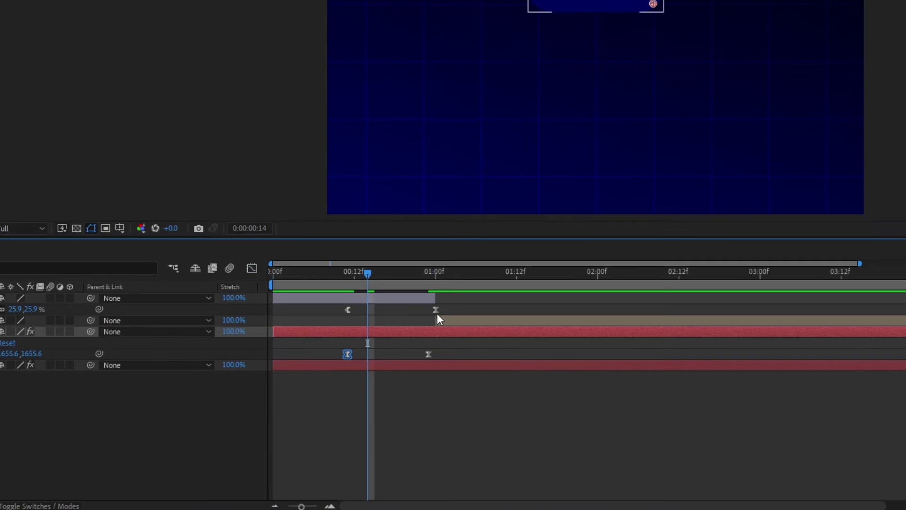
{"action": "left_click", "coordinate": [354, 352]}
{"action": "left_click", "coordinate": [252, 268]}
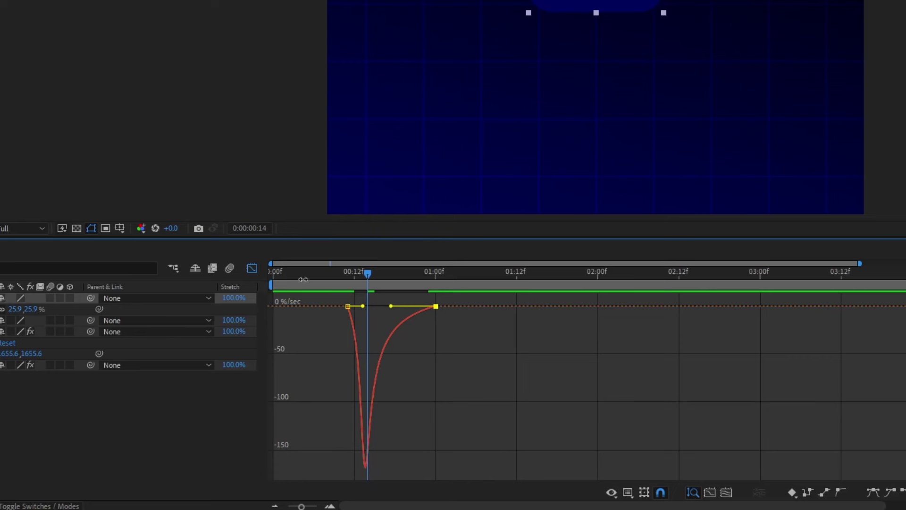
{"action": "left_click", "coordinate": [251, 268]}
Step: Sharpen the Grid Corner keyframes' speed peak near 00:12f and preview
{"action": "left_click", "coordinate": [434, 354]}
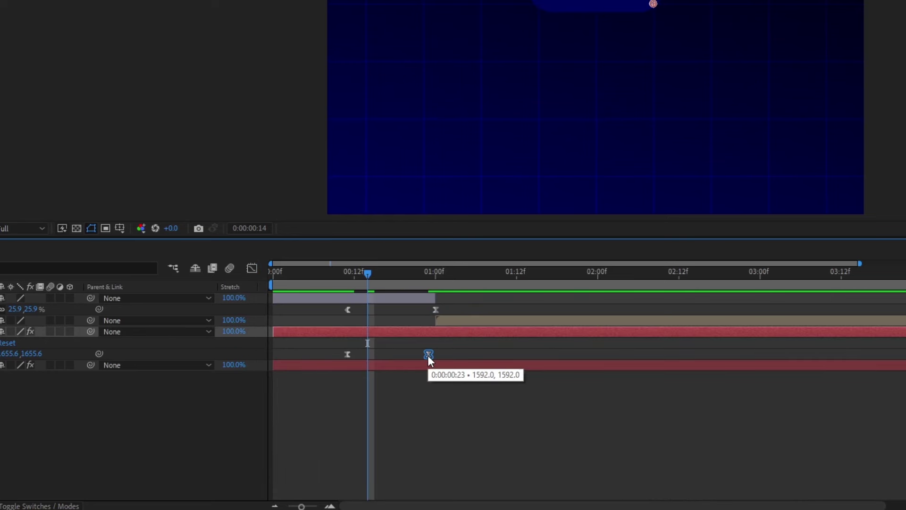
{"action": "left_click", "coordinate": [252, 269]}
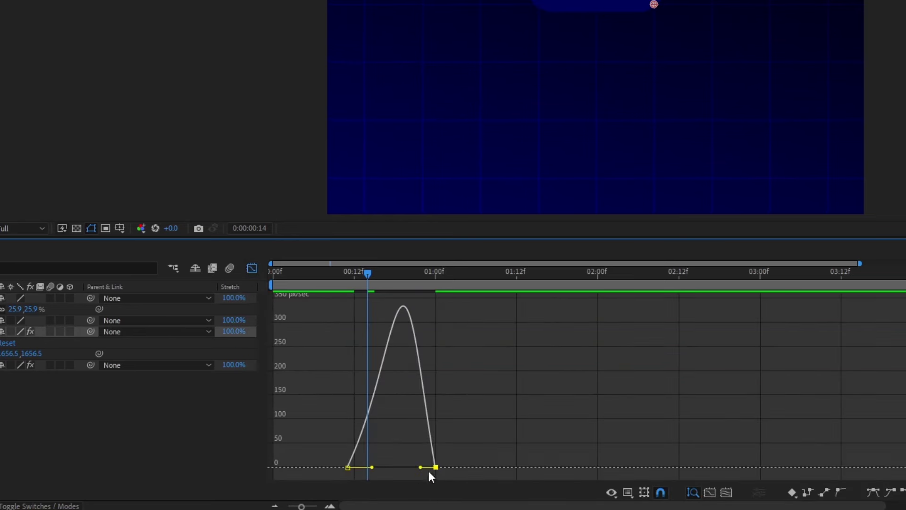
{"action": "left_click_drag", "start_coordinate": [415, 466], "coordinate": [360, 468]}
{"action": "key", "text": "space"}
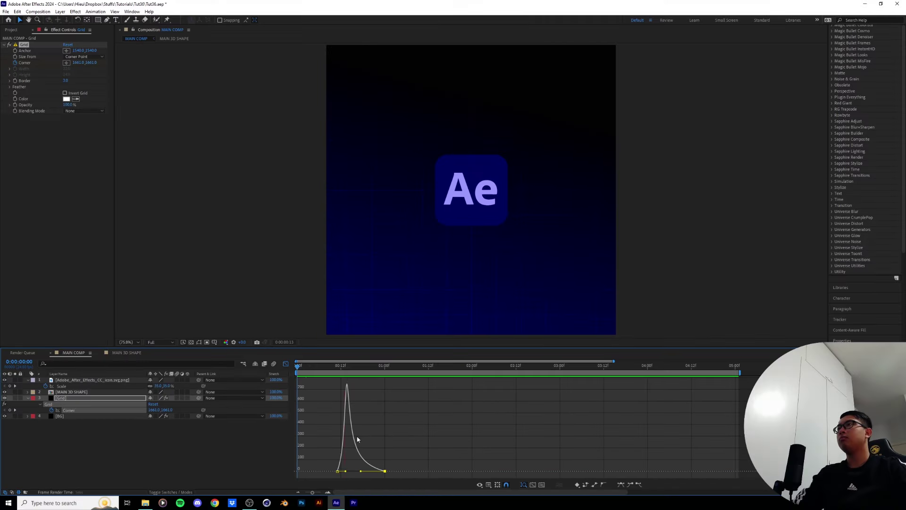
Step: At about 5:01, key the Grid Corner to 1582.0, 1582.0 and preview the comp
{"action": "key", "text": "shift+F3"}
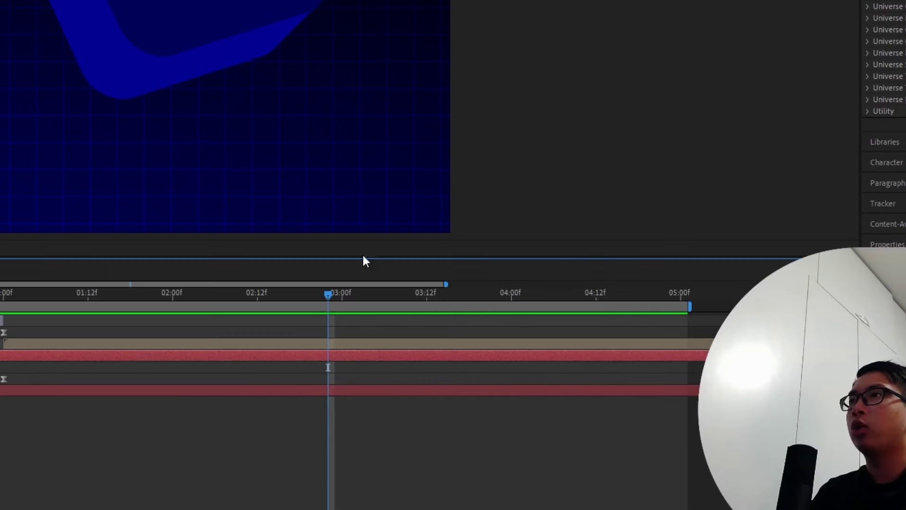
{"action": "left_click_drag", "start_coordinate": [330, 296], "coordinate": [690, 315]}
{"action": "left_click", "coordinate": [283, 363]}
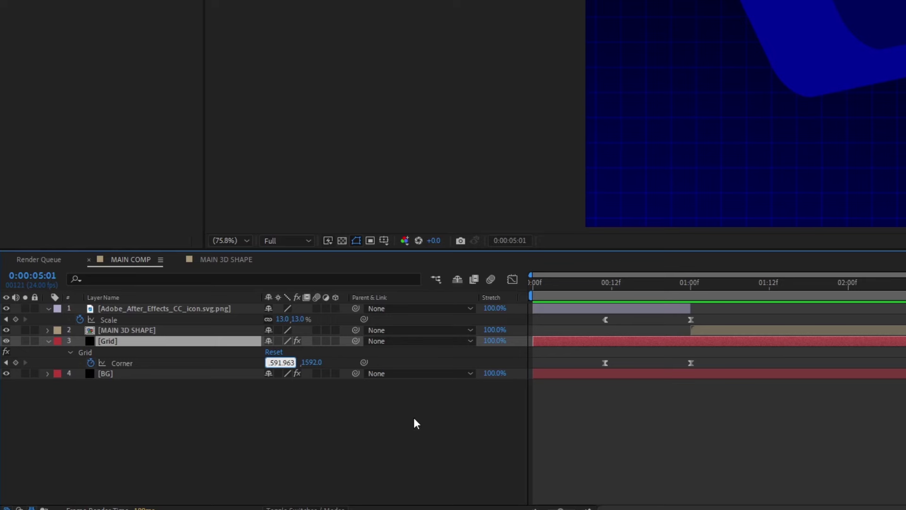
{"action": "type", "text": "-20"}
{"action": "key", "text": "Return"}
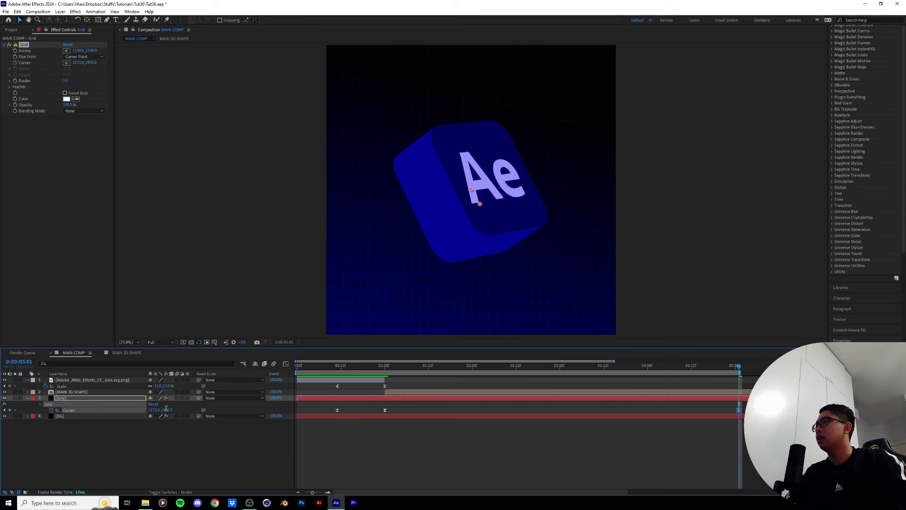
{"action": "left_click", "coordinate": [178, 410]}
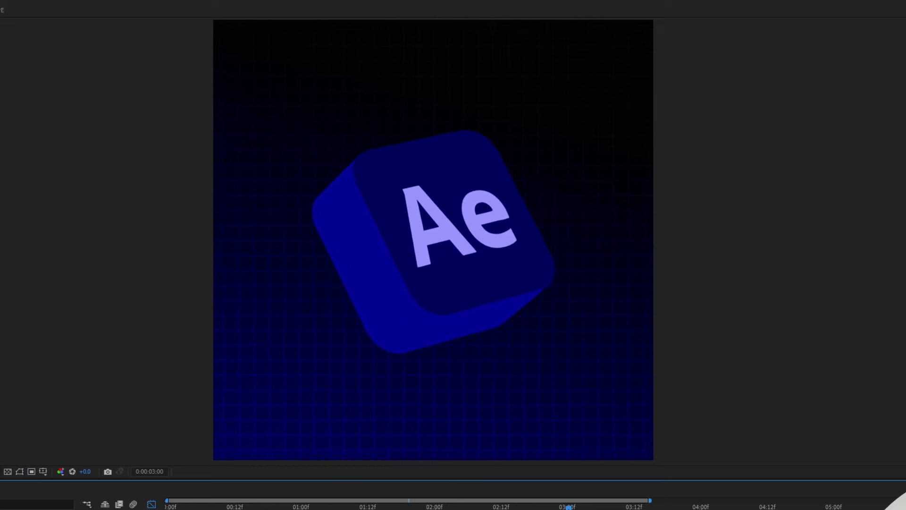
{"action": "left_click", "coordinate": [325, 329]}
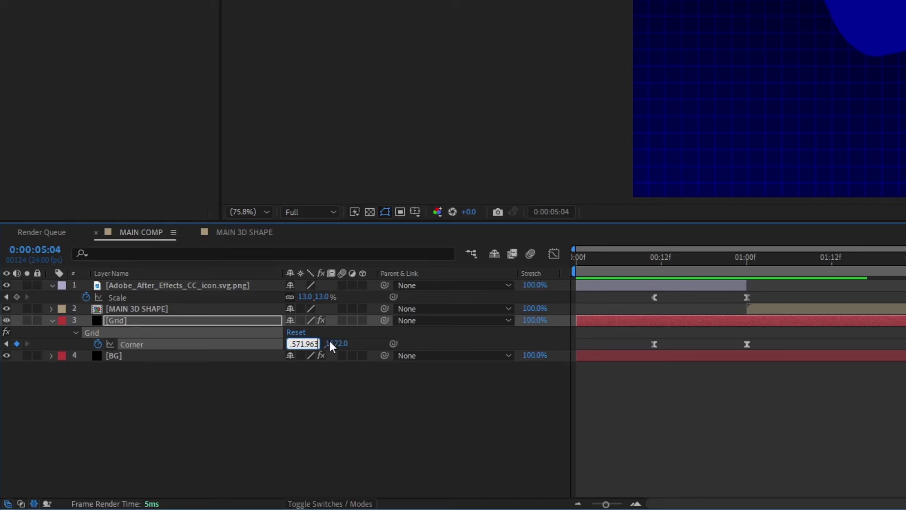
{"action": "type", "text": "+1"}
{"action": "key", "text": "Return"}
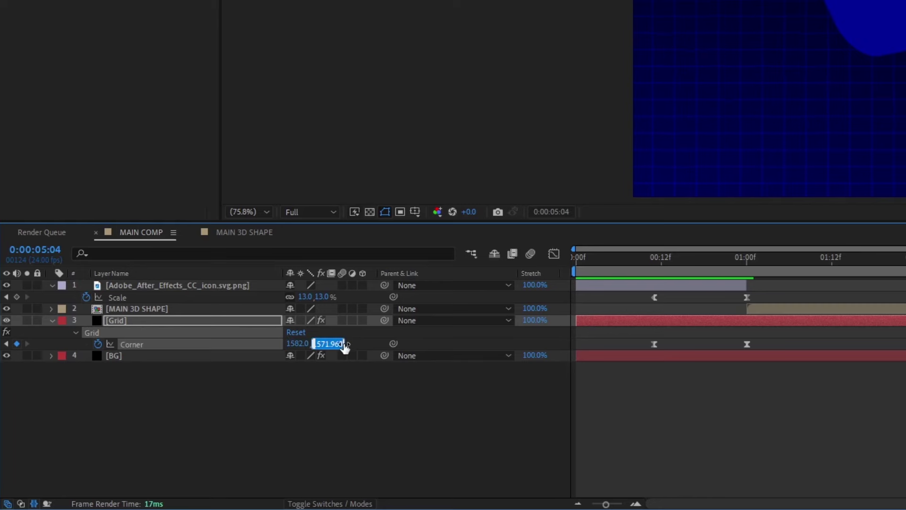
{"action": "type", "text": "1582"}
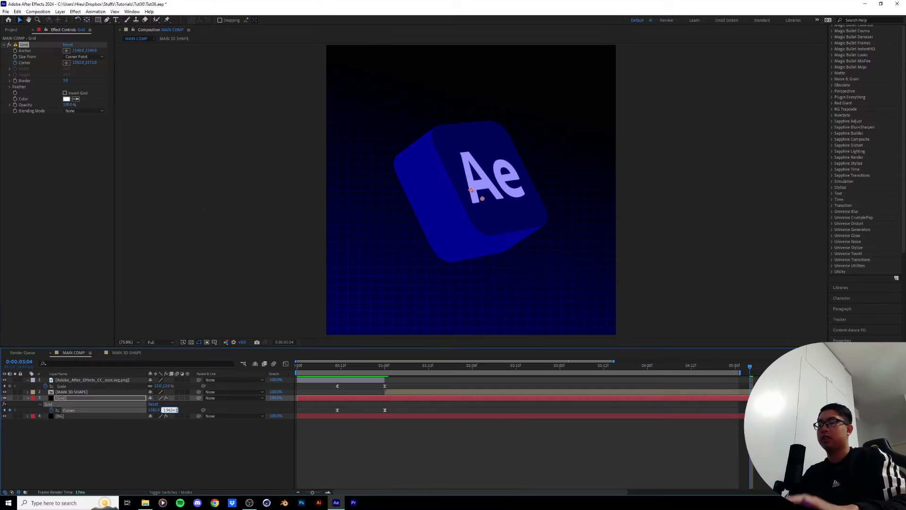
{"action": "key", "text": "Return"}
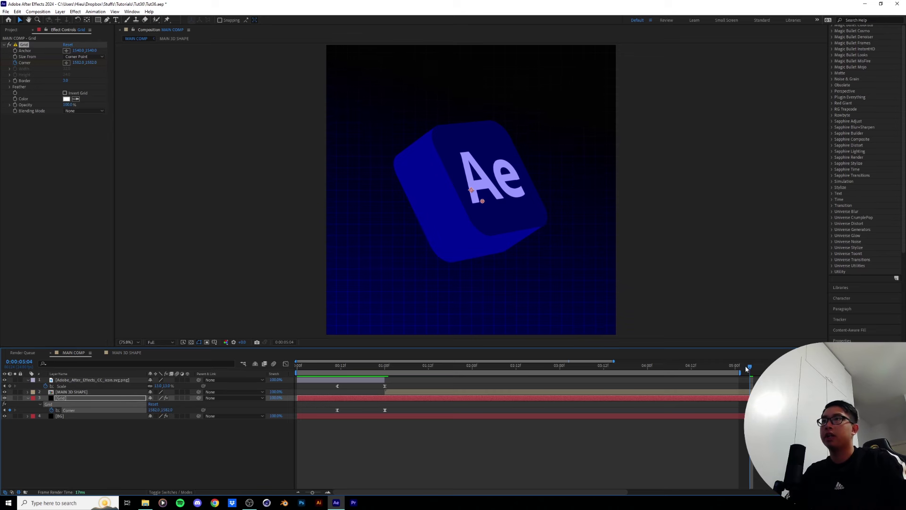
{"action": "key", "text": "space"}
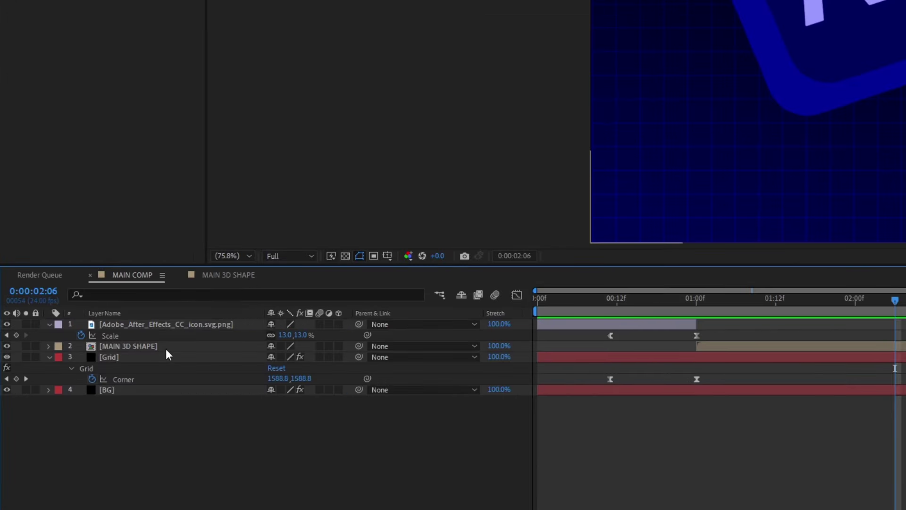
Step: Pre-compose the Ae icon layer in MAIN 3D SHAPE as Adobe_After_Effects_CC_icon.svg.png Comp 1
{"action": "left_click", "coordinate": [226, 277]}
{"action": "left_click", "coordinate": [150, 402]}
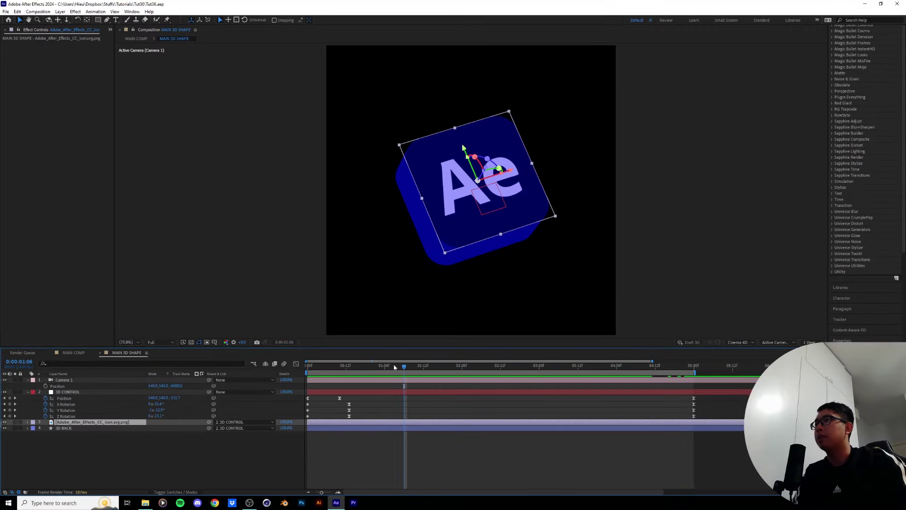
{"action": "left_click_drag", "start_coordinate": [395, 368], "coordinate": [388, 367]}
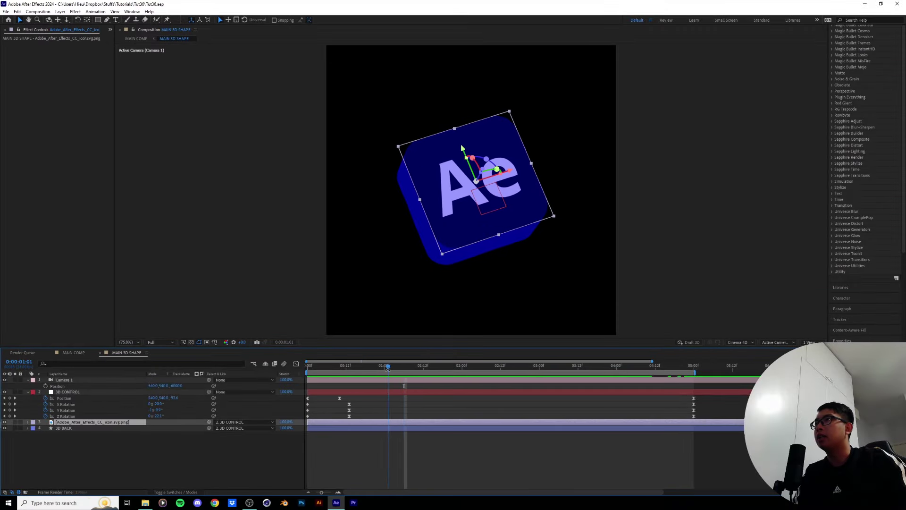
{"action": "left_click", "coordinate": [27, 392]}
{"action": "left_click", "coordinate": [27, 380]}
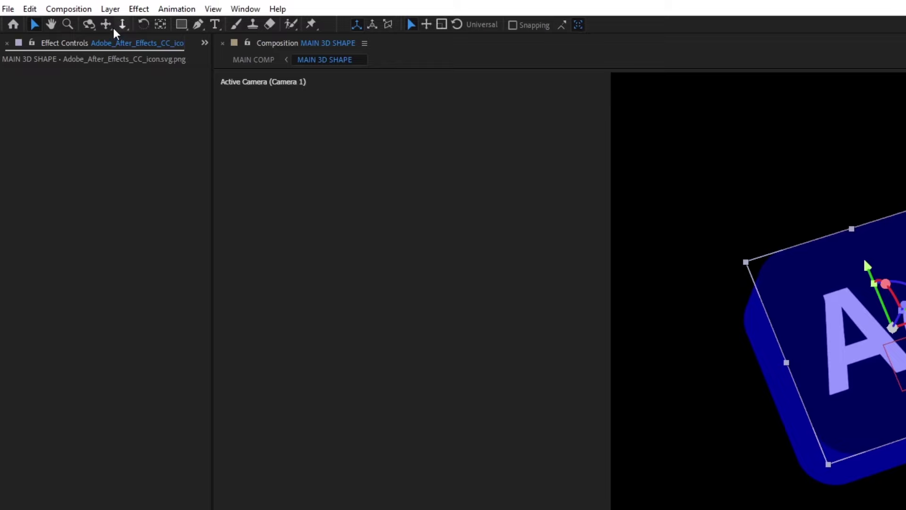
{"action": "left_click", "coordinate": [60, 11]}
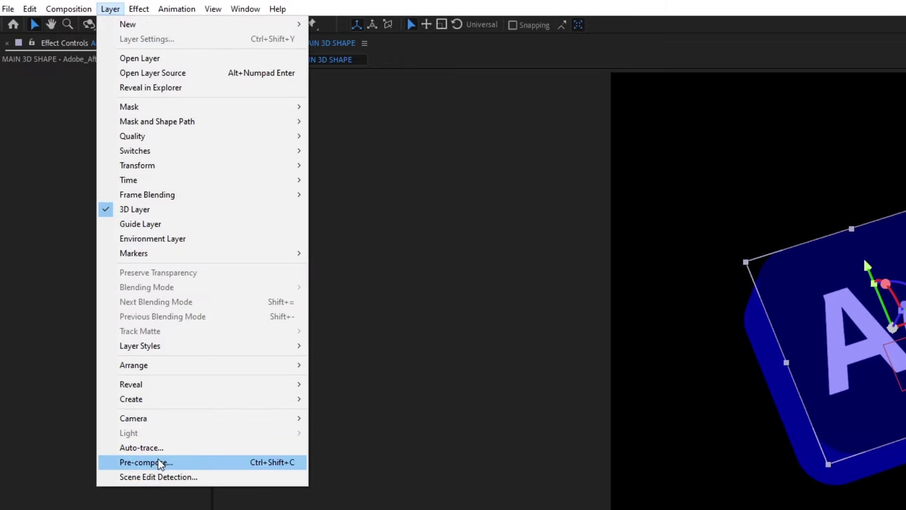
{"action": "left_click", "coordinate": [160, 462]}
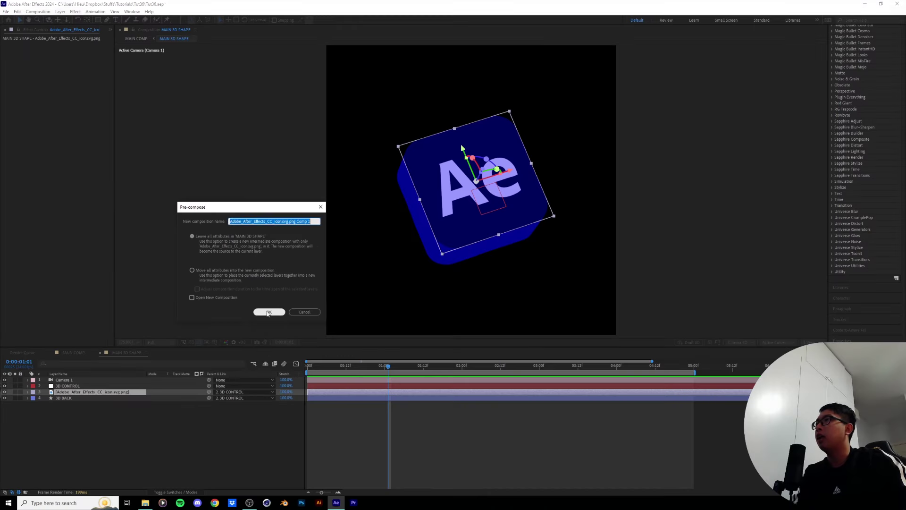
{"action": "left_click", "coordinate": [438, 348]}
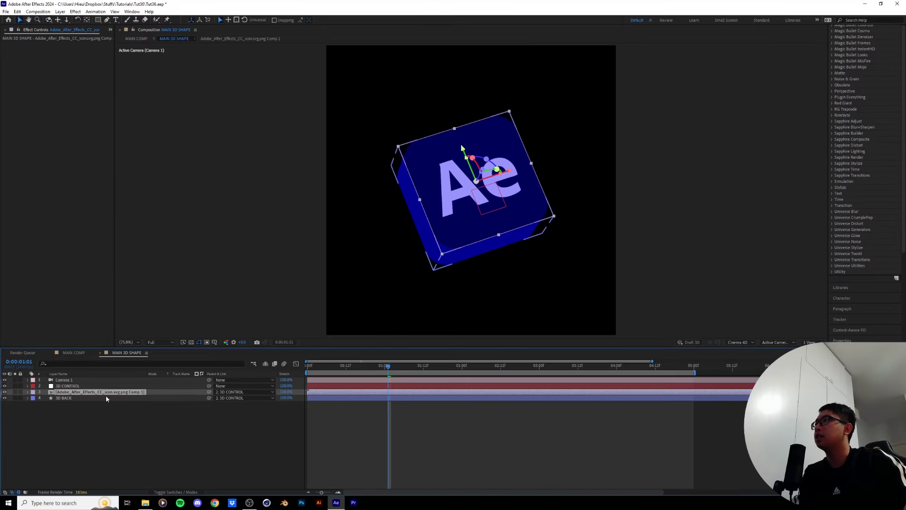
Step: Check the new icon precomp, then enable its Collapse Transformations switch in MAIN 3D SHAPE
{"action": "double_click", "coordinate": [65, 394]}
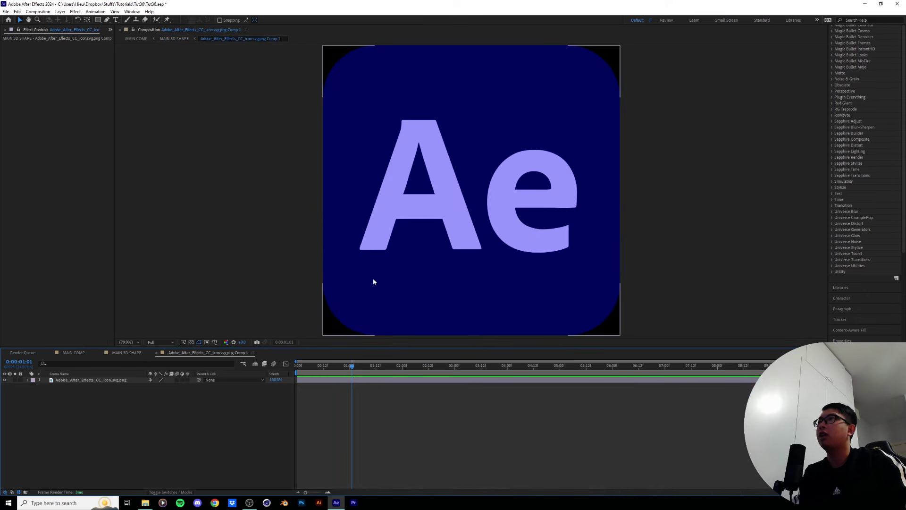
{"action": "left_click", "coordinate": [127, 353]}
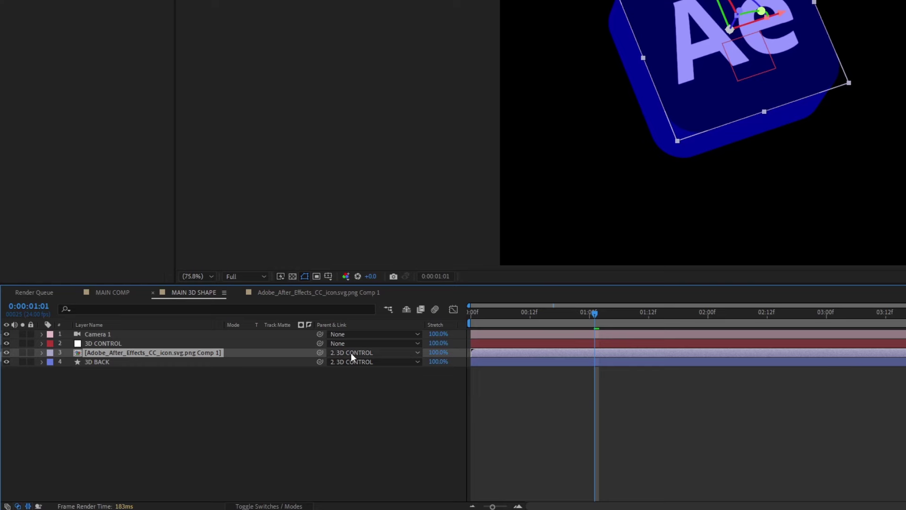
{"action": "key", "text": "F4"}
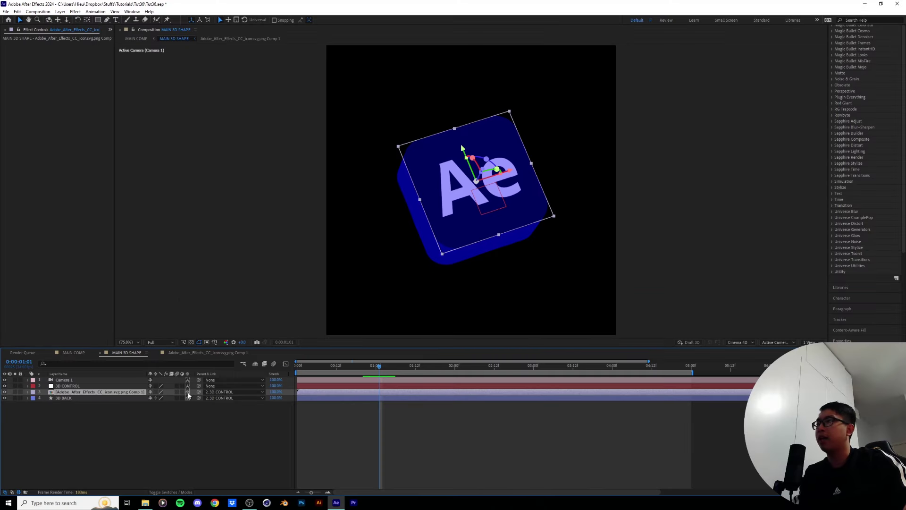
{"action": "left_click", "coordinate": [193, 399]}
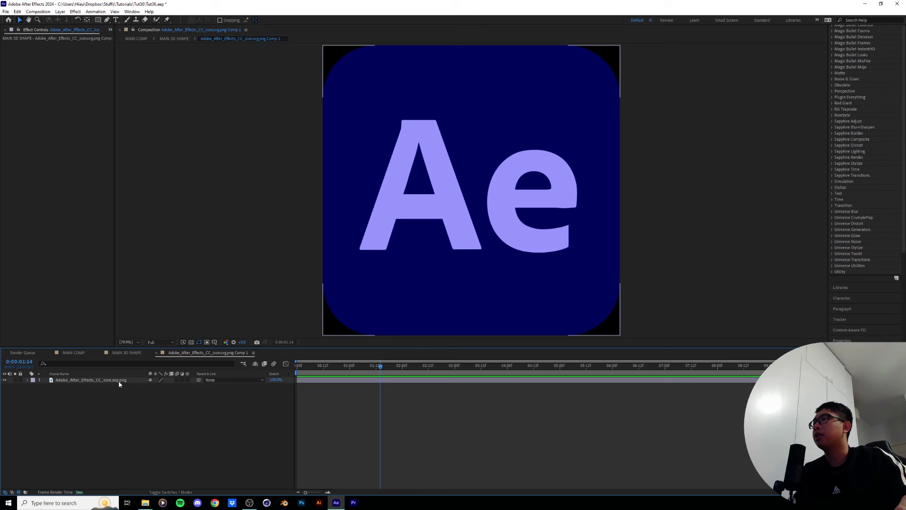
Step: Add an Inner Shadow layer style to the icon with its blend mode set to Overlay
{"action": "right_click", "coordinate": [119, 381]}
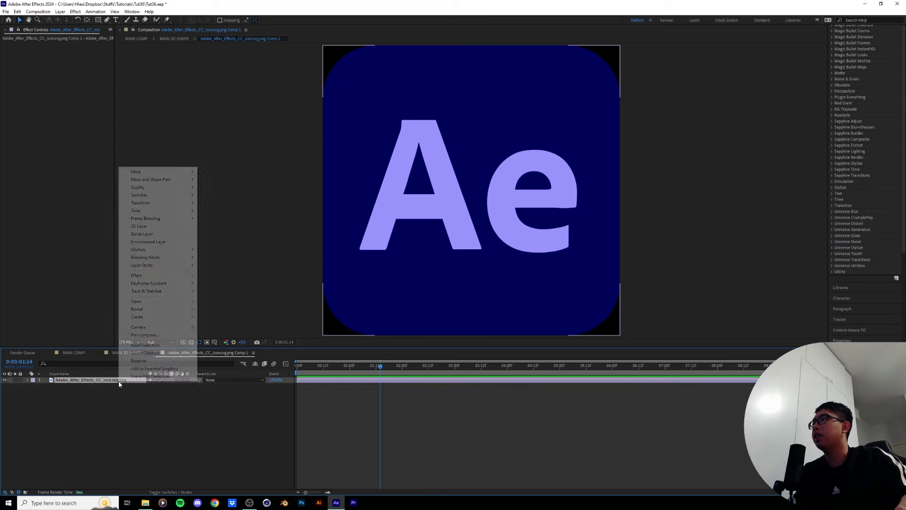
{"action": "left_click", "coordinate": [58, 380]}
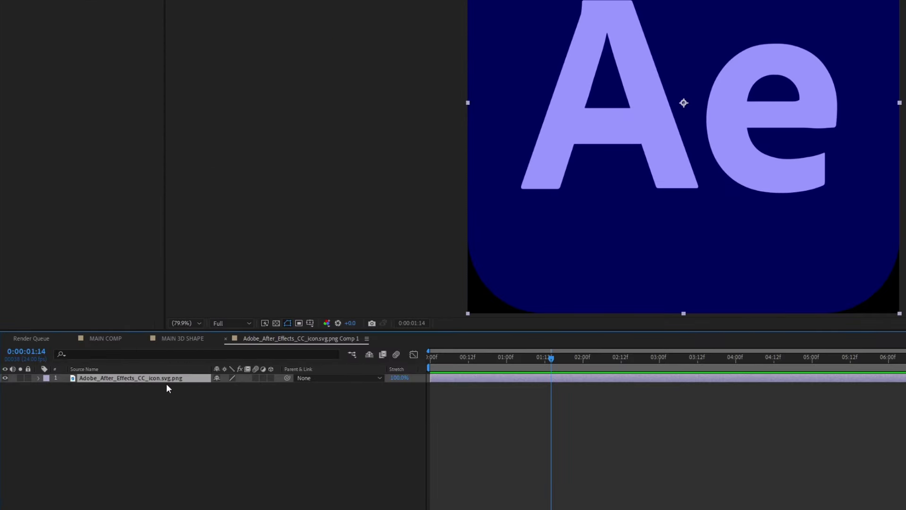
{"action": "right_click", "coordinate": [164, 377]}
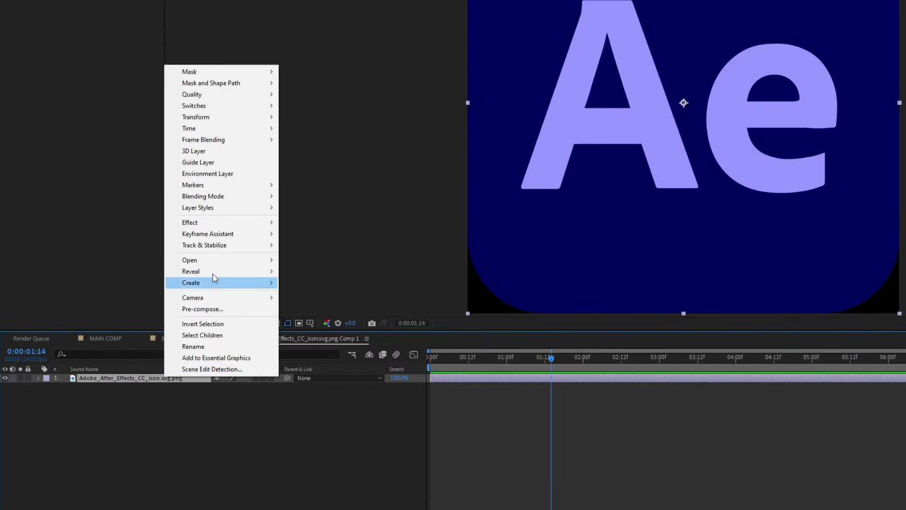
{"action": "mouse_move", "coordinate": [204, 286]}
{"action": "mouse_move", "coordinate": [203, 209]}
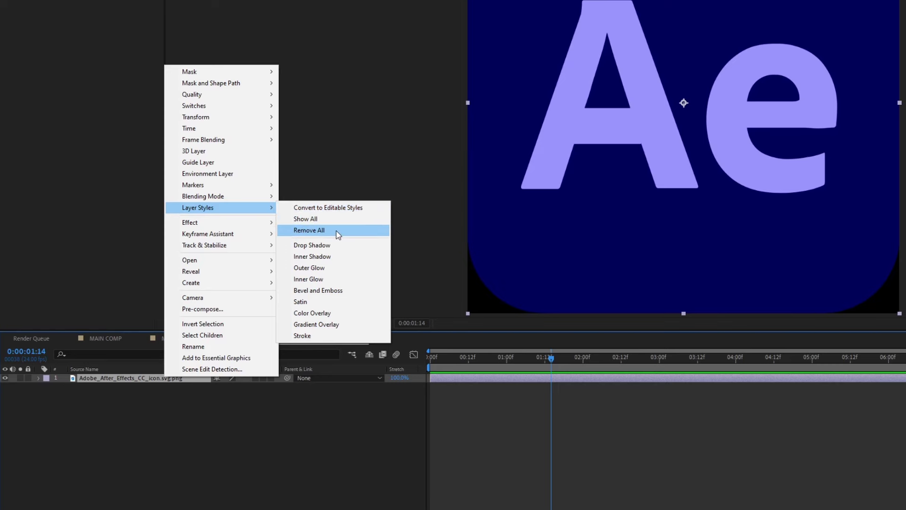
{"action": "left_click", "coordinate": [312, 257]}
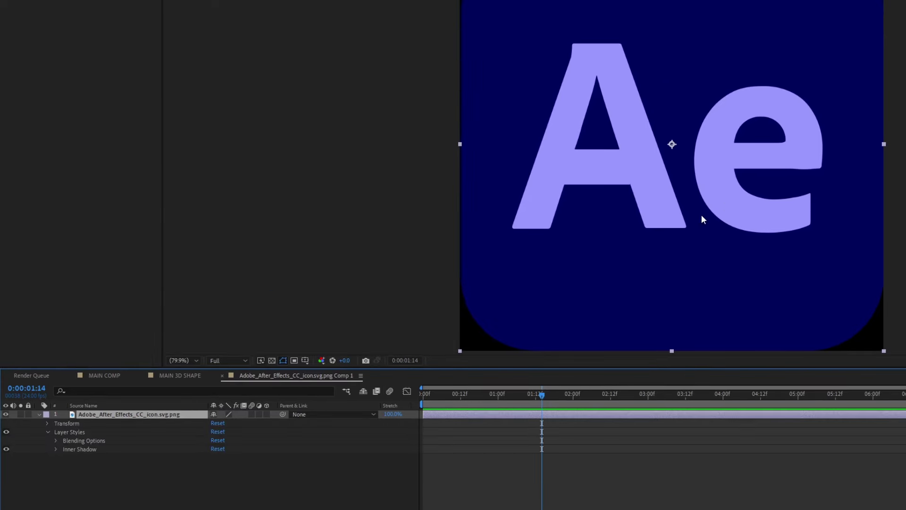
{"action": "left_click", "coordinate": [55, 449]}
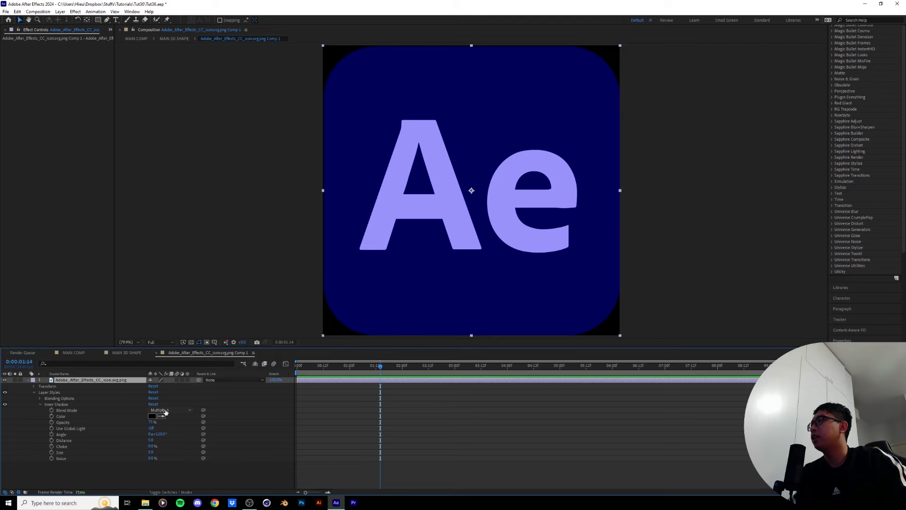
{"action": "left_click", "coordinate": [165, 411]}
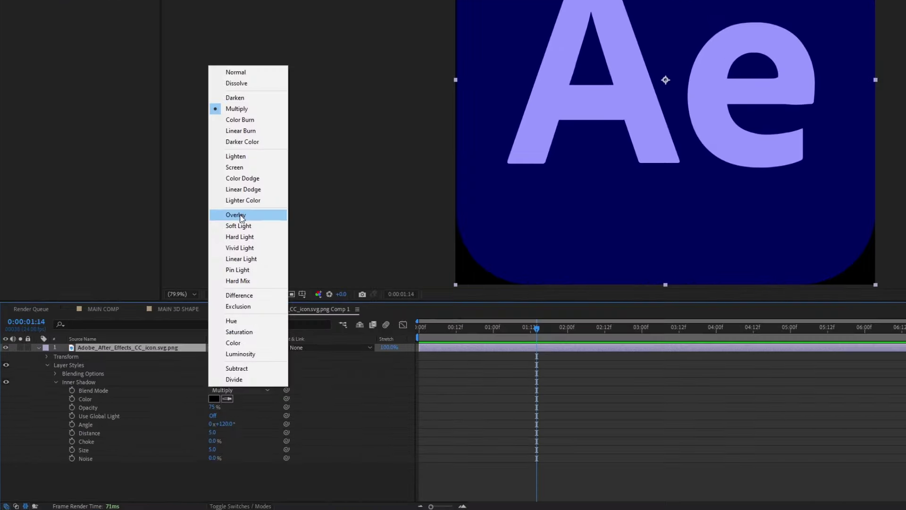
{"action": "left_click", "coordinate": [240, 216]}
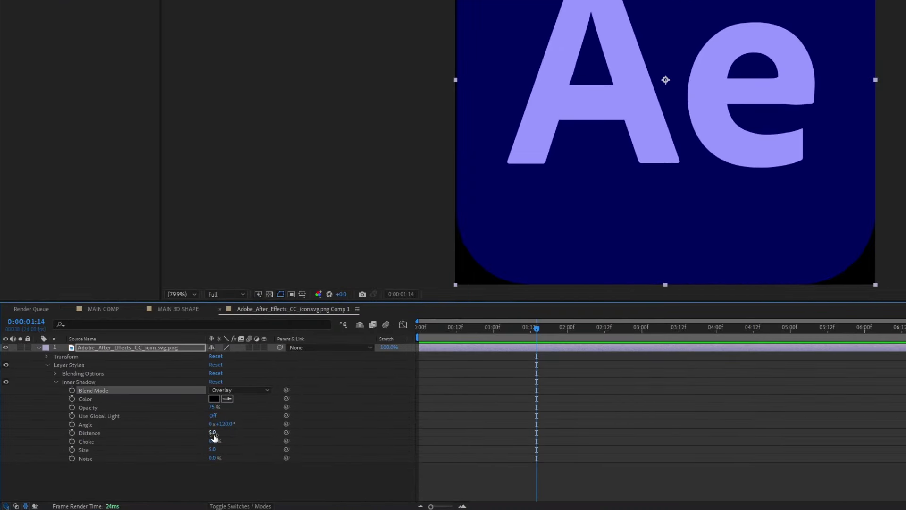
Step: Set the Inner Shadow to 14% opacity, 87 distance and 53 size
{"action": "left_click_drag", "start_coordinate": [212, 433], "coordinate": [223, 434]}
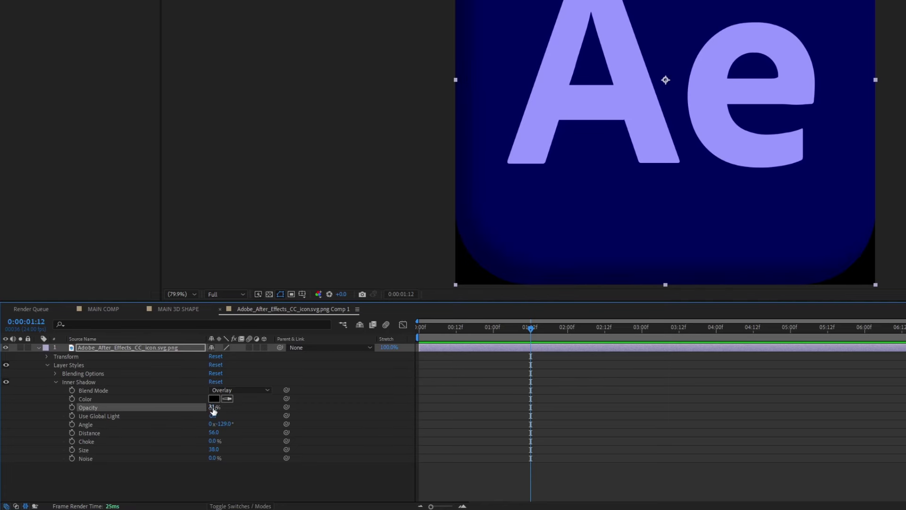
{"action": "left_click_drag", "start_coordinate": [206, 409], "coordinate": [226, 433]}
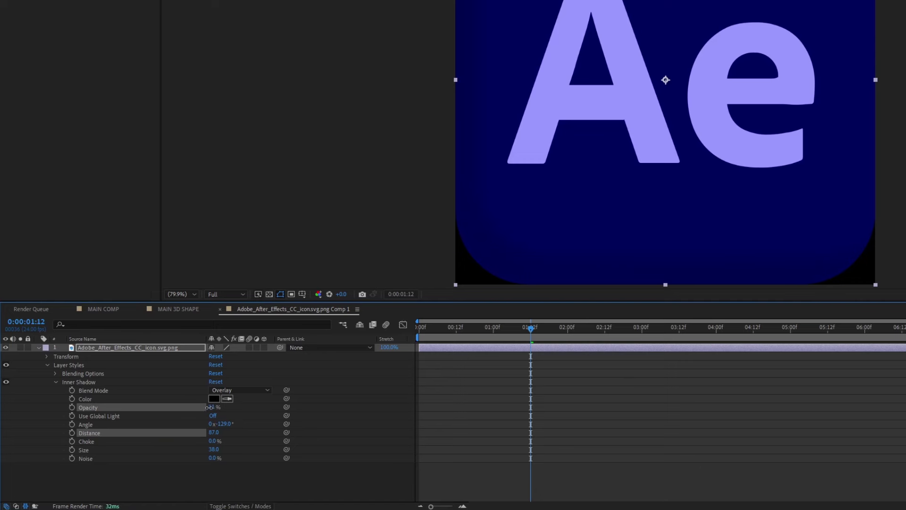
{"action": "left_click", "coordinate": [187, 310]}
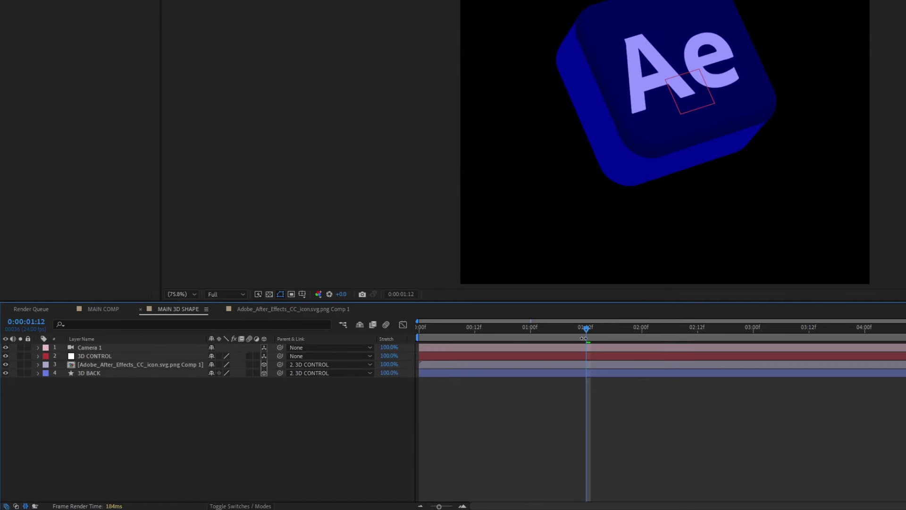
{"action": "left_click_drag", "start_coordinate": [584, 338], "coordinate": [558, 342]}
{"action": "left_click", "coordinate": [309, 311]}
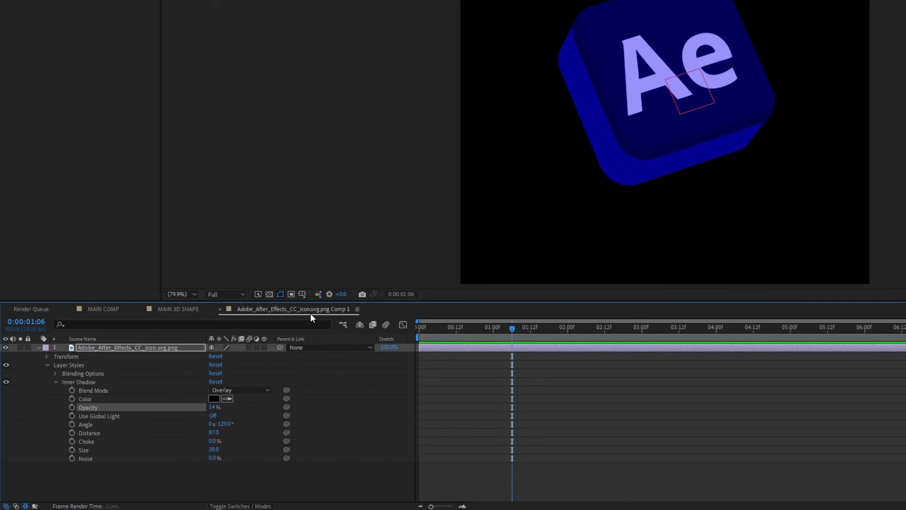
{"action": "left_click_drag", "start_coordinate": [213, 451], "coordinate": [222, 449]}
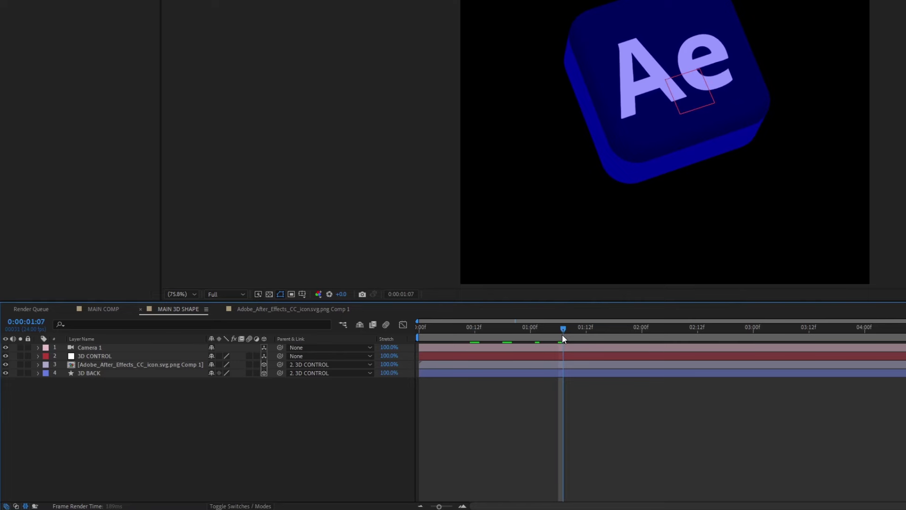
{"action": "left_click", "coordinate": [292, 309]}
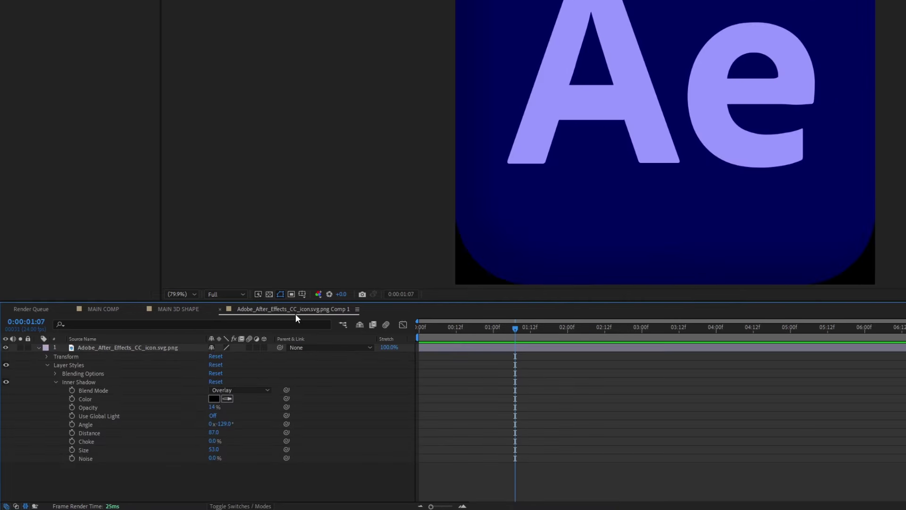
{"action": "right_click", "coordinate": [138, 348]}
Step: Add a Bevel and Emboss style to the icon layer with Size 7 and Angle about 156°
{"action": "mouse_move", "coordinate": [188, 183]}
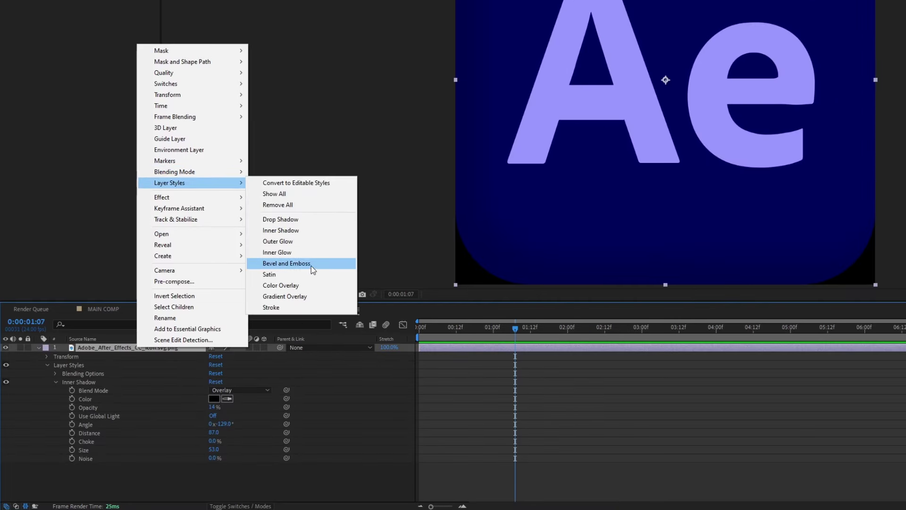
{"action": "left_click", "coordinate": [311, 264]}
{"action": "left_click", "coordinate": [54, 466]}
{"action": "scroll", "coordinate": [215, 411], "scroll_direction": "down", "scroll_amount": 4}
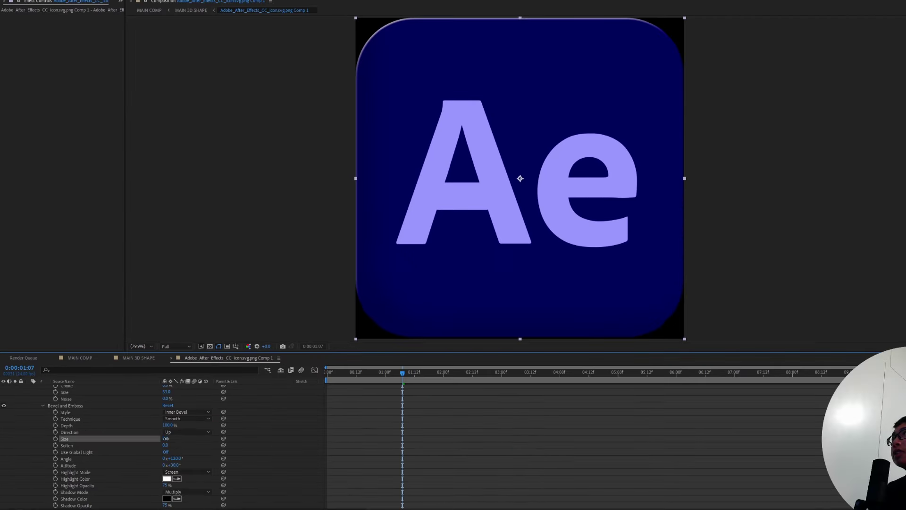
{"action": "left_click_drag", "start_coordinate": [166, 439], "coordinate": [166, 441]}
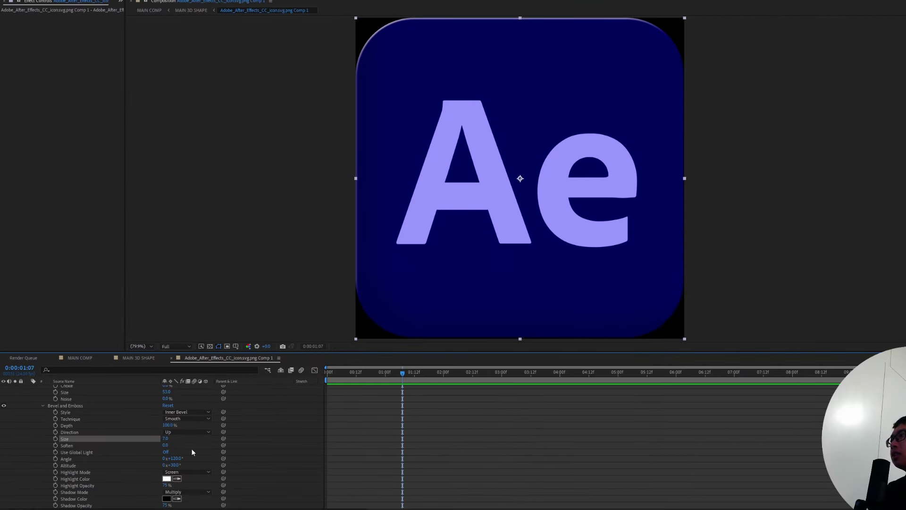
{"action": "mouse_move", "coordinate": [177, 458]}
{"action": "left_mouse_down"}
{"action": "mouse_move", "coordinate": [155, 461]}
{"action": "mouse_move", "coordinate": [163, 461]}
{"action": "left_mouse_up"}
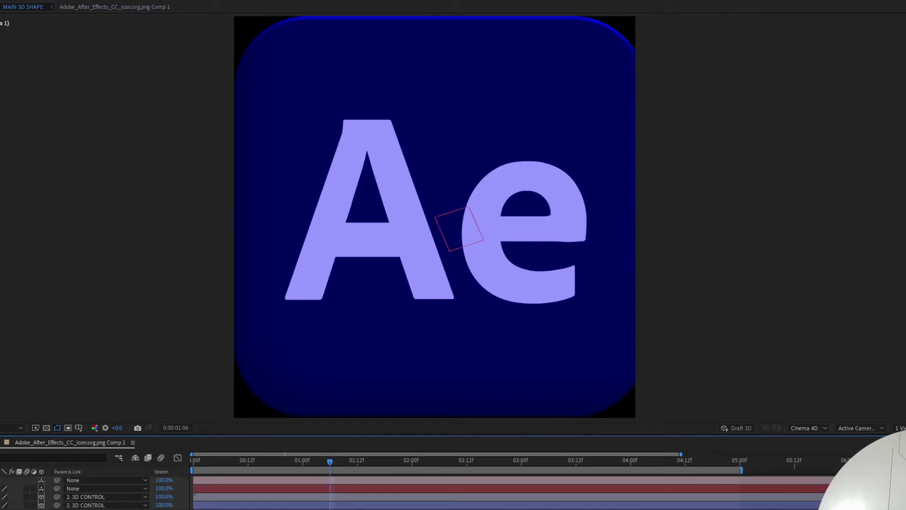
Step: Return to the MAIN 3D SHAPE composition and scrub to an earlier frame of the cube
{"action": "left_click", "coordinate": [333, 459]}
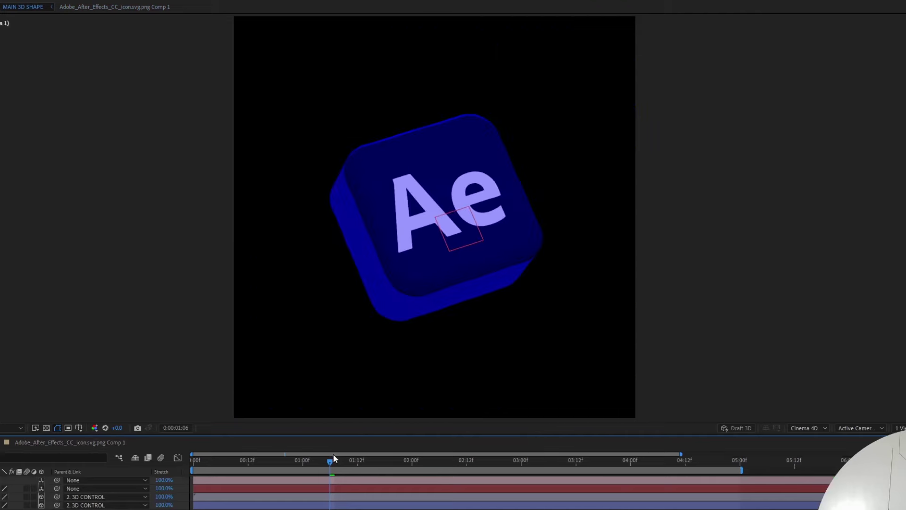
{"action": "left_click_drag", "start_coordinate": [321, 464], "coordinate": [264, 468]}
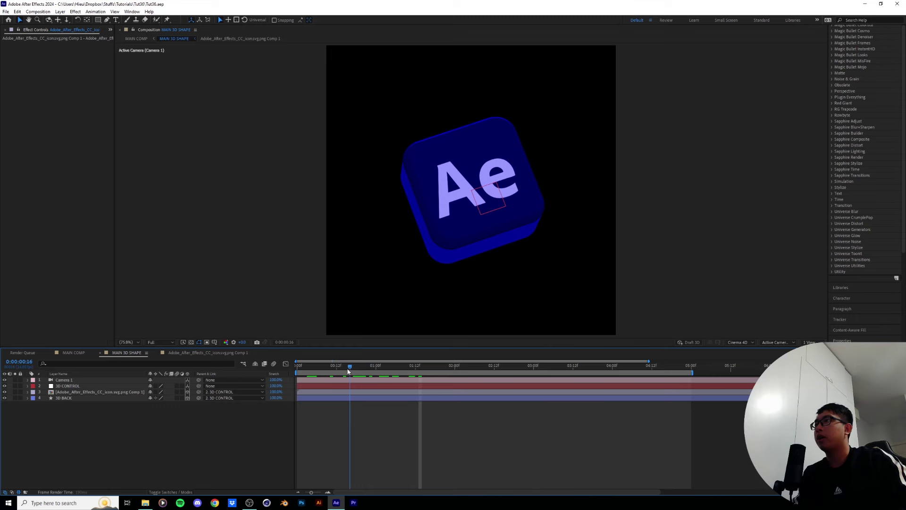
{"action": "left_click_drag", "start_coordinate": [347, 371], "coordinate": [370, 375]}
{"action": "left_click", "coordinate": [326, 367]}
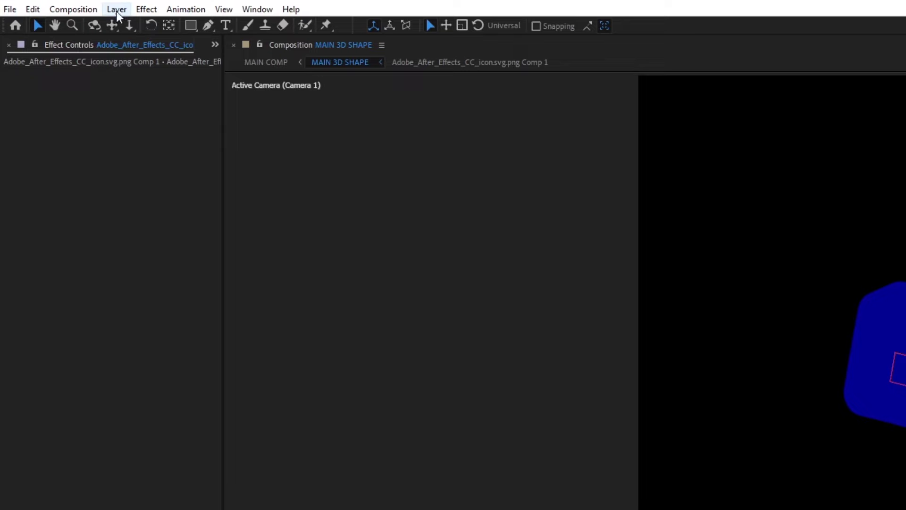
Step: Create a new light layer of type Point, Point Light 1
{"action": "left_click", "coordinate": [60, 11]}
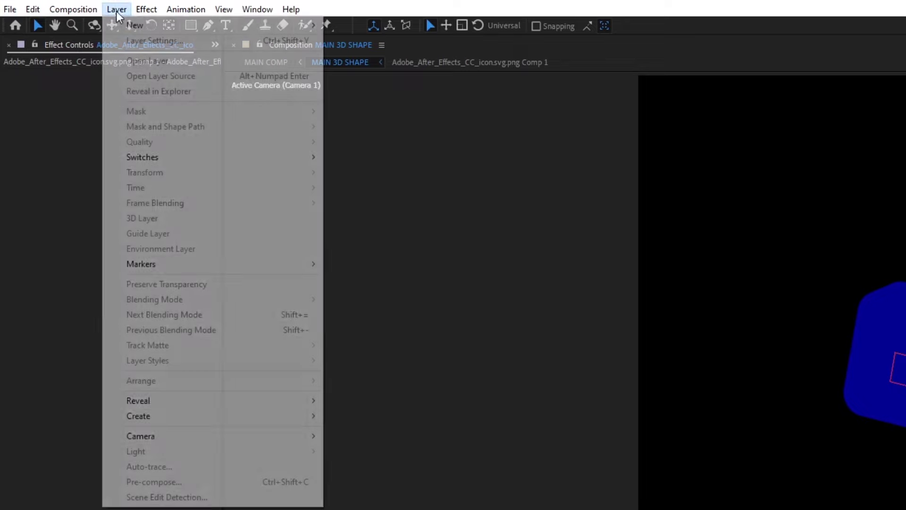
{"action": "mouse_move", "coordinate": [123, 22]}
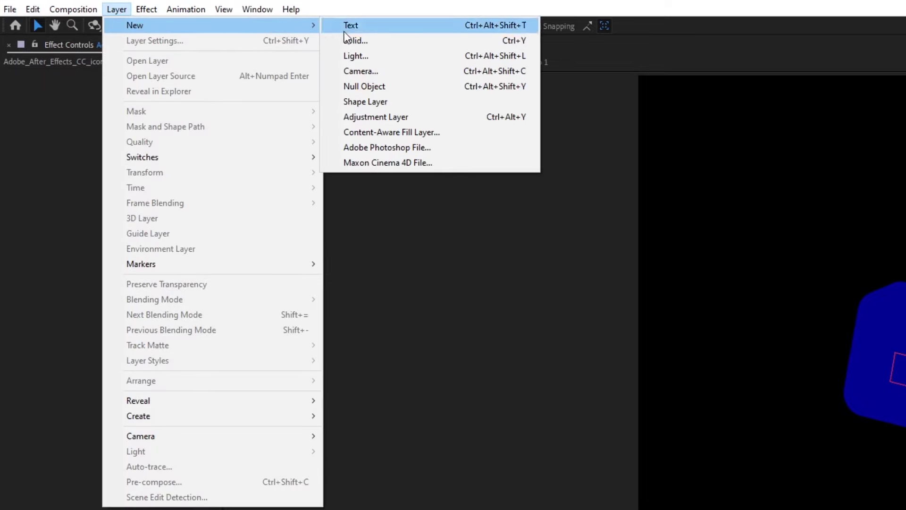
{"action": "left_click", "coordinate": [364, 59]}
{"action": "left_click", "coordinate": [425, 311]}
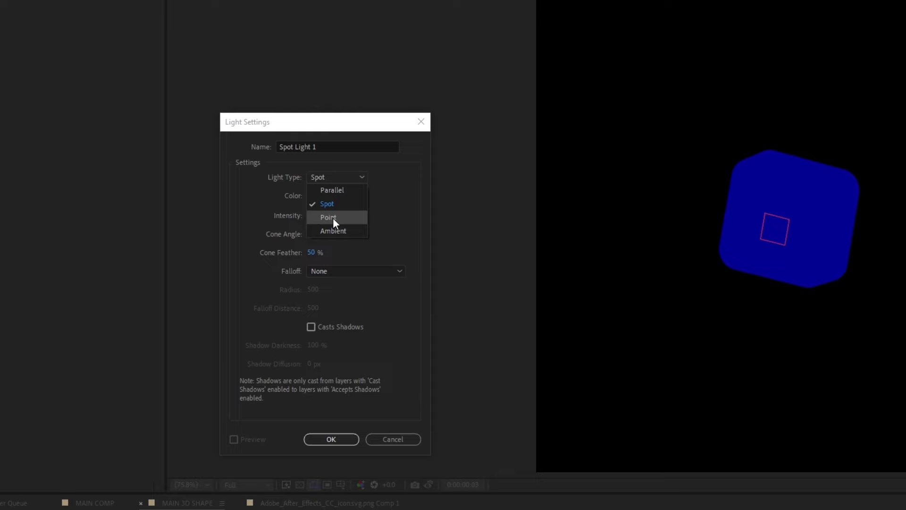
{"action": "left_click", "coordinate": [332, 218]}
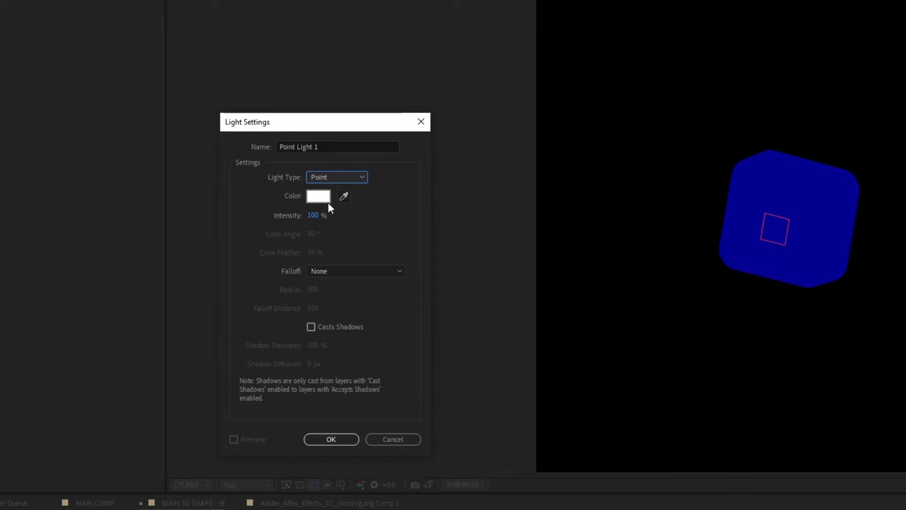
{"action": "left_click", "coordinate": [331, 439]}
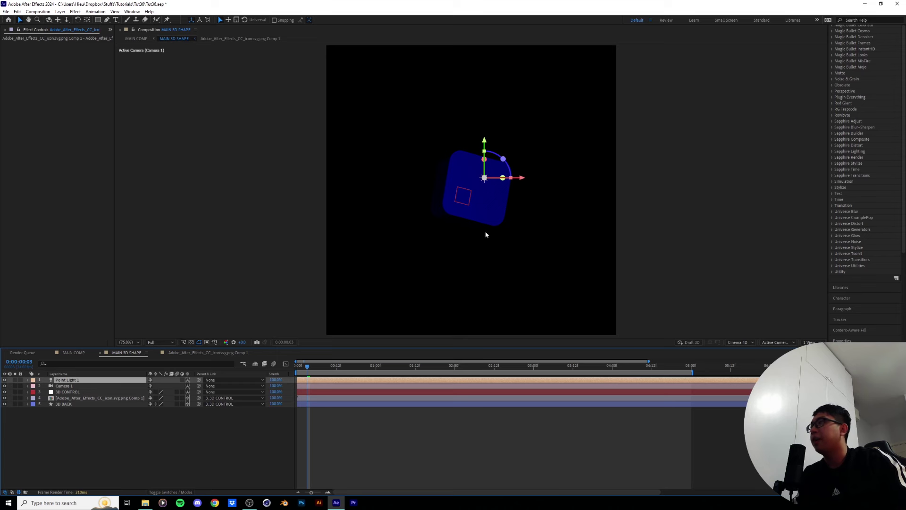
Step: Place Point Light 1 above and left of the cube with Intensity about 187%
{"action": "left_click_drag", "start_coordinate": [520, 180], "coordinate": [382, 184]}
{"action": "left_click_drag", "start_coordinate": [308, 367], "coordinate": [350, 376]}
{"action": "left_click_drag", "start_coordinate": [345, 156], "coordinate": [345, 68]}
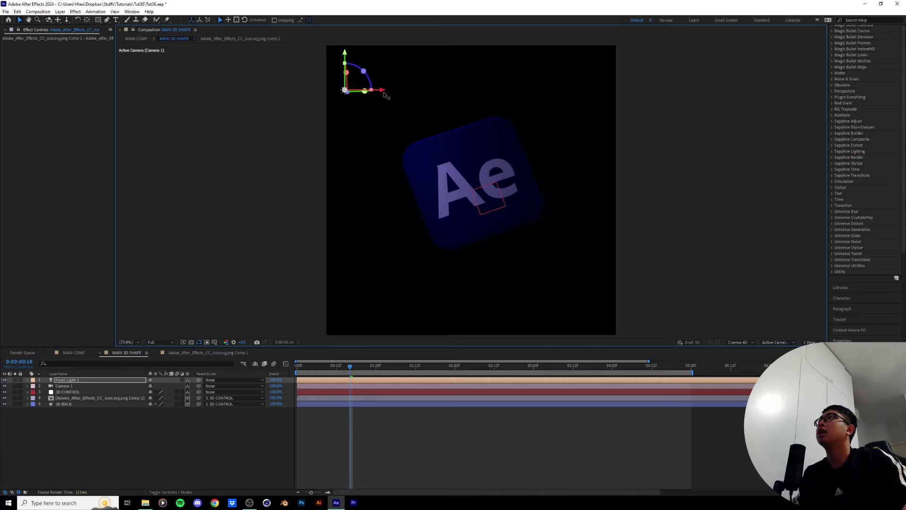
{"action": "left_click_drag", "start_coordinate": [383, 93], "coordinate": [377, 93]}
{"action": "key", "text": "t"}
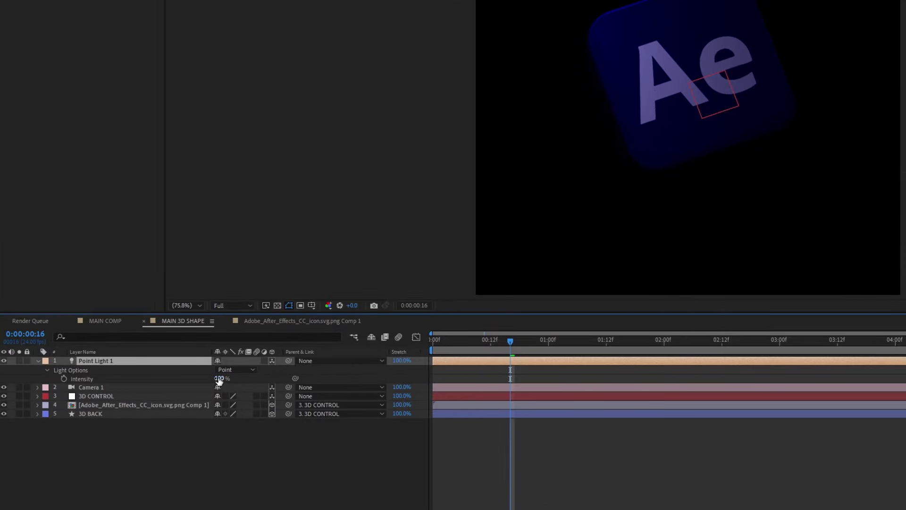
{"action": "left_click_drag", "start_coordinate": [219, 378], "coordinate": [266, 380]}
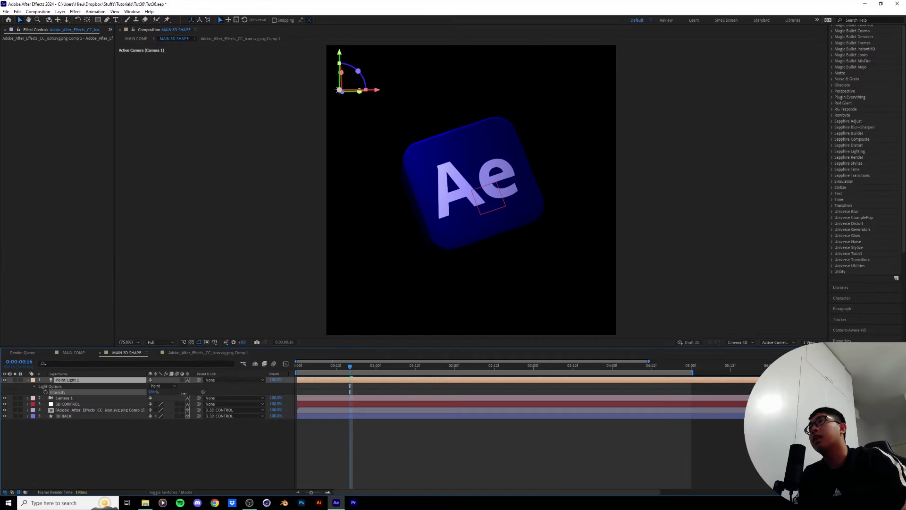
{"action": "left_click_drag", "start_coordinate": [377, 95], "coordinate": [336, 44]}
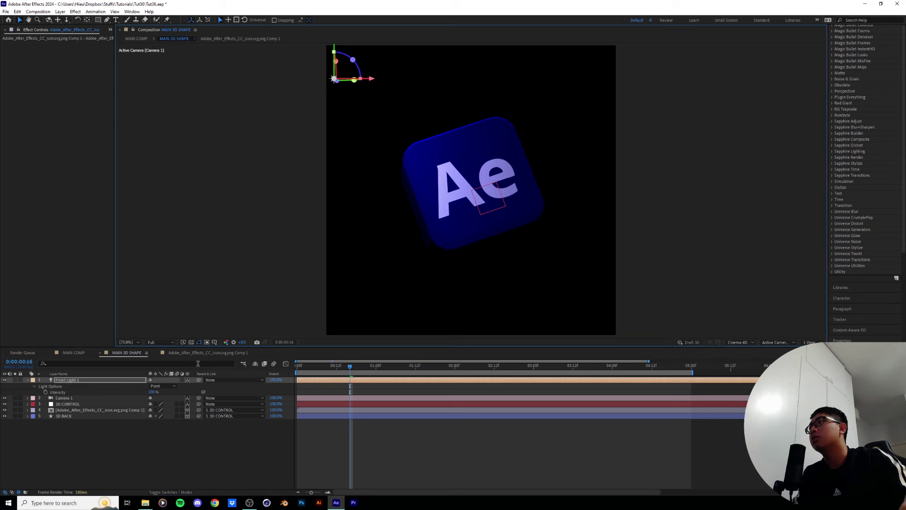
{"action": "left_click", "coordinate": [97, 380]}
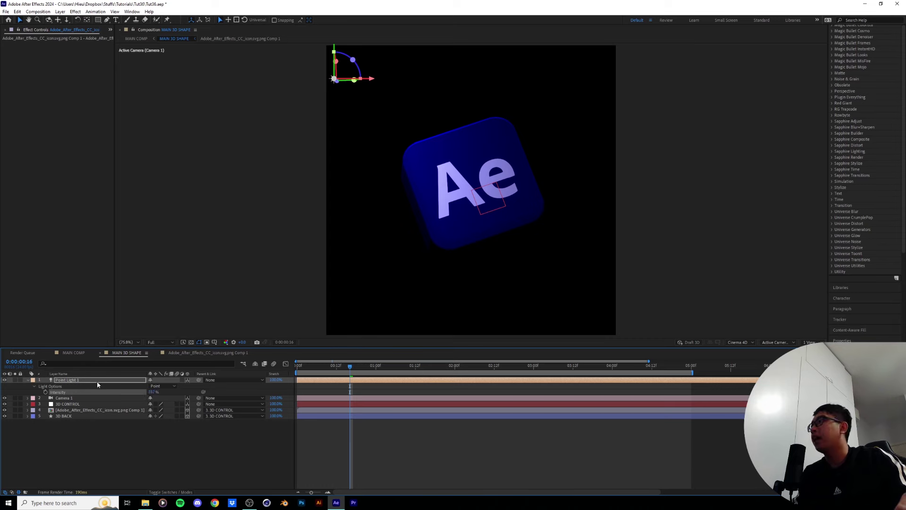
Step: Duplicate the point light, move the copy right and deeper, and set its Intensity to about 195%
{"action": "key", "text": "ctrl+d"}
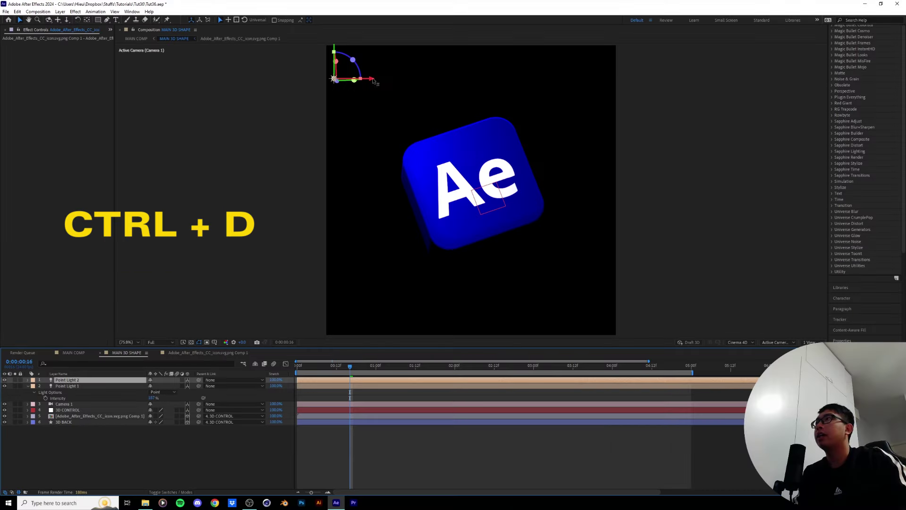
{"action": "left_click_drag", "start_coordinate": [400, 84], "coordinate": [585, 91]}
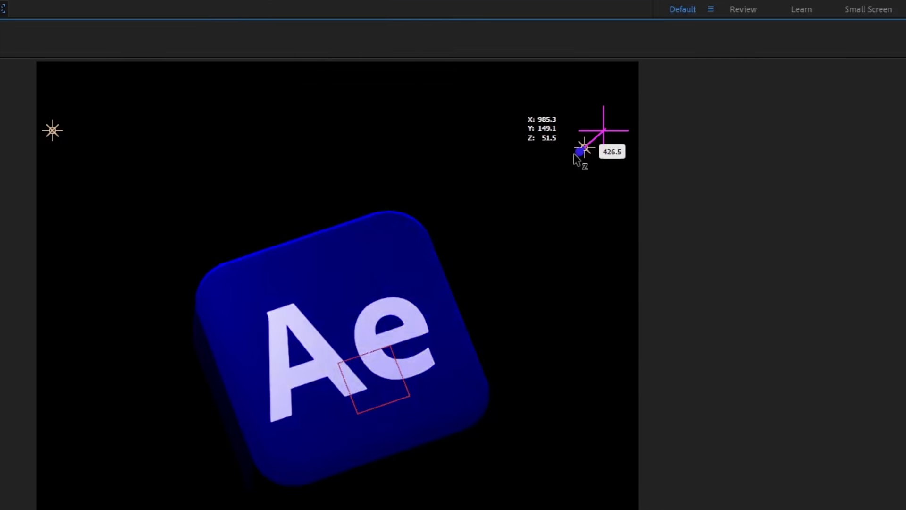
{"action": "left_click_drag", "start_coordinate": [577, 159], "coordinate": [577, 159]}
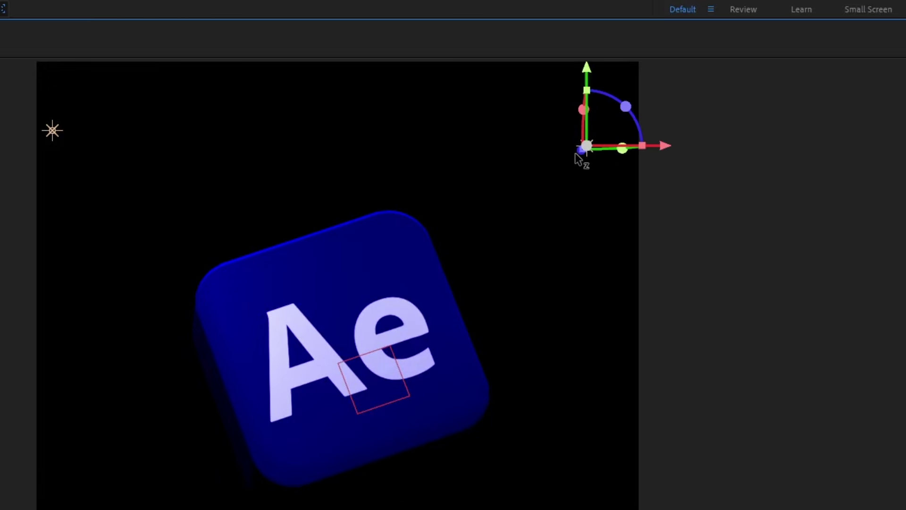
{"action": "left_click_drag", "start_coordinate": [350, 367], "coordinate": [415, 373]}
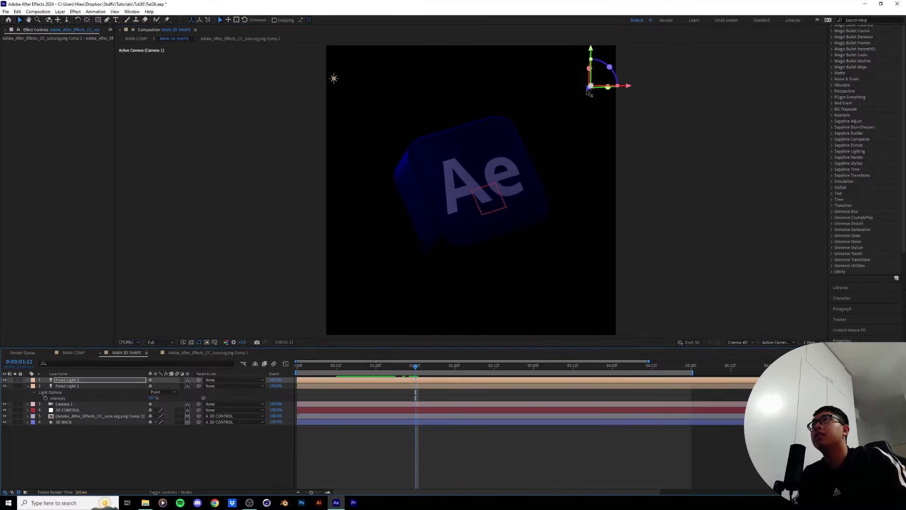
{"action": "left_click_drag", "start_coordinate": [639, 68], "coordinate": [660, 68]}
{"action": "left_click_drag", "start_coordinate": [600, 89], "coordinate": [593, 86]}
{"action": "key", "text": "t"}
{"action": "left_click_drag", "start_coordinate": [162, 394], "coordinate": [160, 394]}
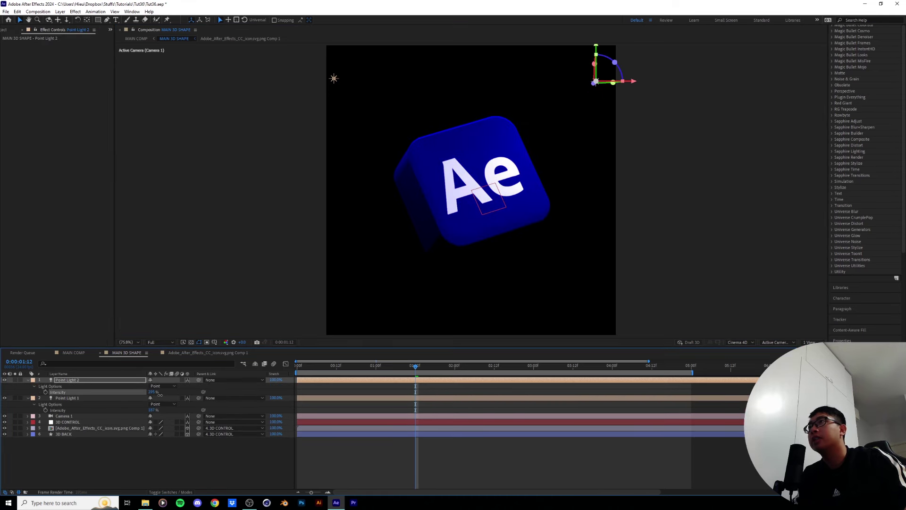
Step: Preview the lighting and dim Point Light 1 to about 162%
{"action": "key", "text": "space"}
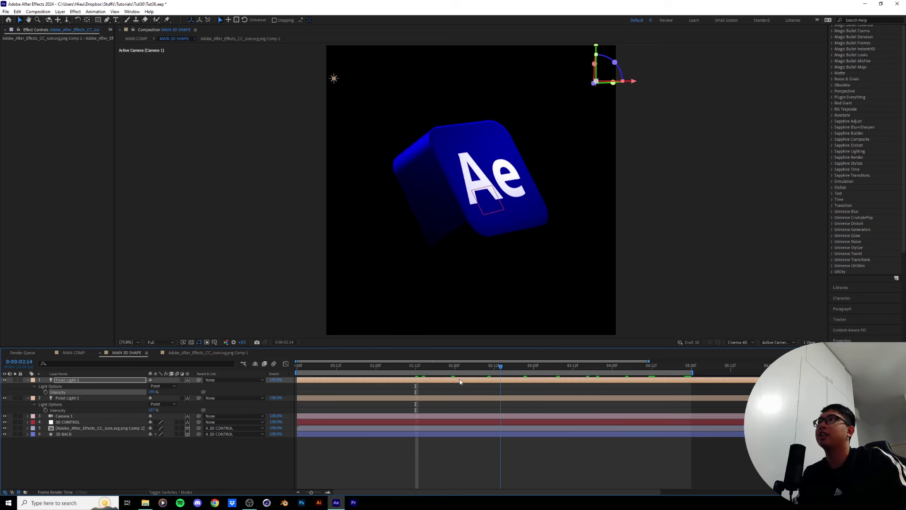
{"action": "left_click_drag", "start_coordinate": [402, 384], "coordinate": [324, 384]}
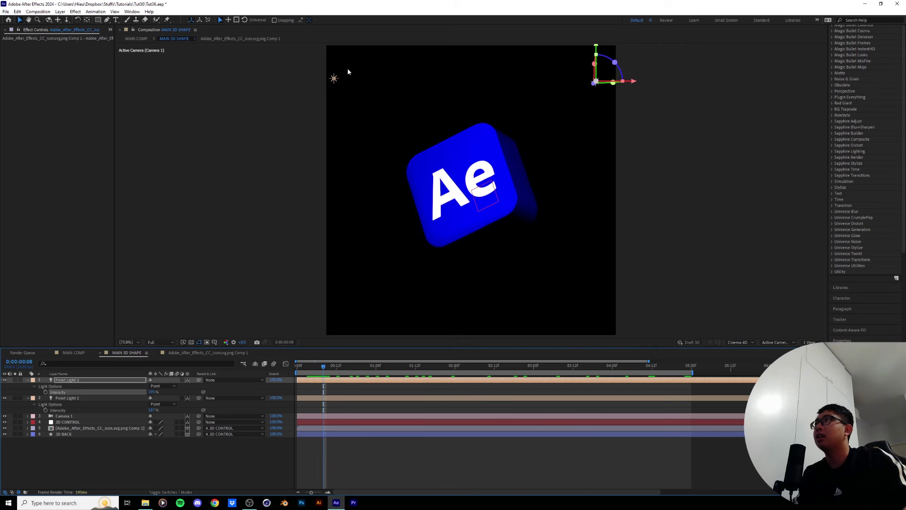
{"action": "left_click", "coordinate": [335, 79]}
{"action": "left_click_drag", "start_coordinate": [158, 411], "coordinate": [113, 415]}
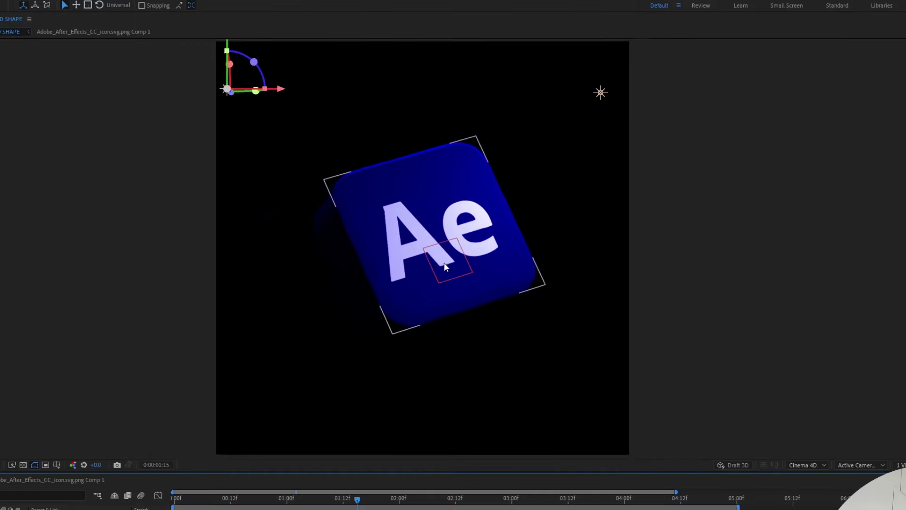
Step: Move Point Light 3 down and left, beneath the cube
{"action": "scroll", "coordinate": [452, 152], "scroll_direction": "up", "scroll_amount": 1}
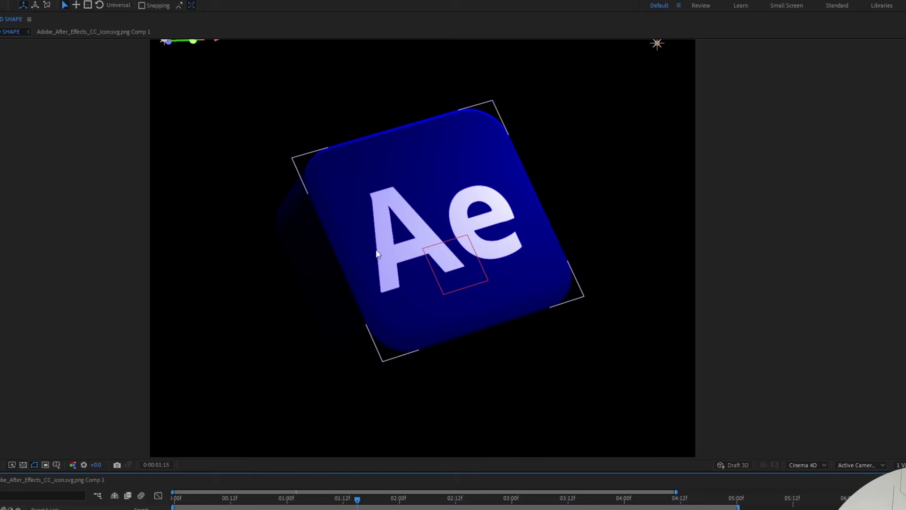
{"action": "scroll", "coordinate": [361, 192], "scroll_direction": "up", "scroll_amount": 2}
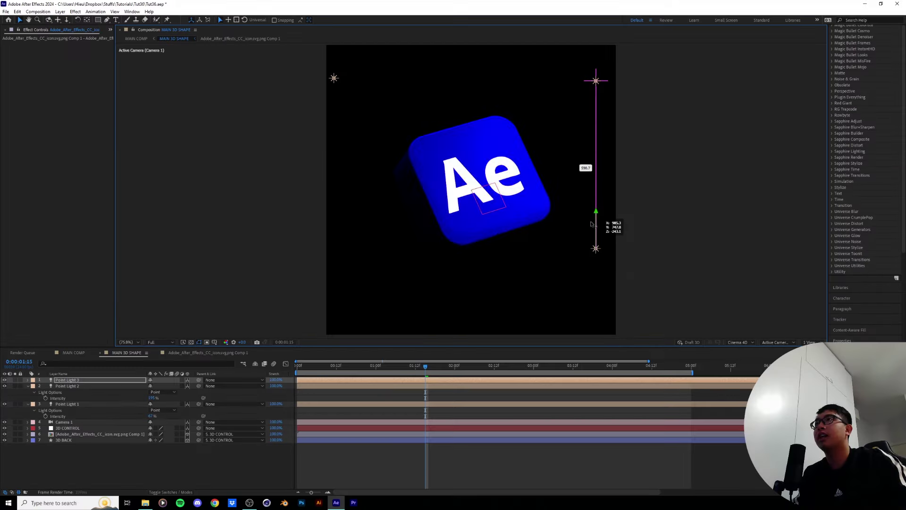
{"action": "left_click_drag", "start_coordinate": [596, 234], "coordinate": [594, 289]}
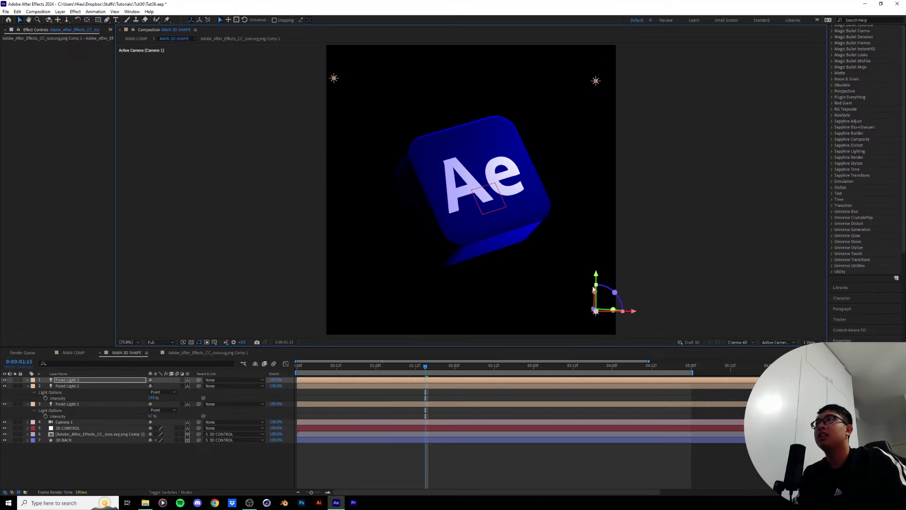
{"action": "left_click_drag", "start_coordinate": [634, 314], "coordinate": [445, 329]}
{"action": "key", "text": "comma"}
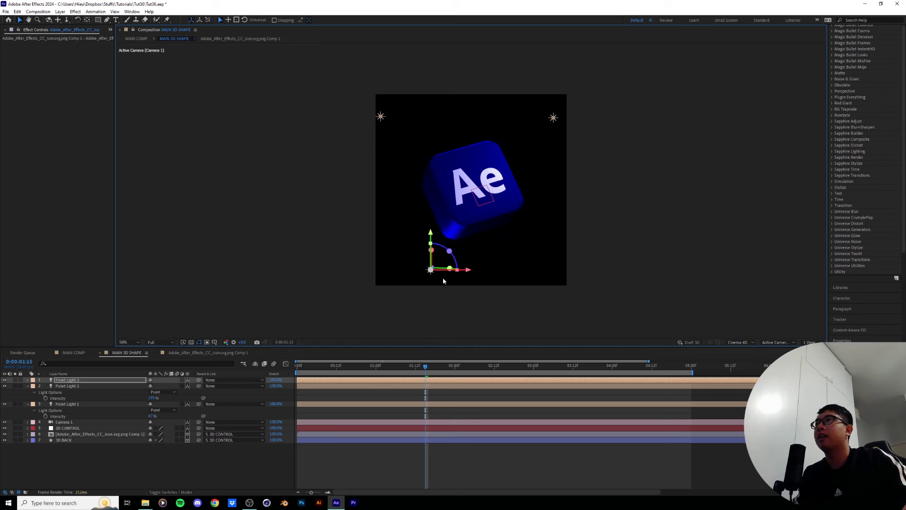
{"action": "left_click_drag", "start_coordinate": [434, 238], "coordinate": [419, 267]}
Step: Reduce Point Light 3's Intensity to 67% and scrub through the cube's rotation
{"action": "key", "text": "t"}
{"action": "key", "text": "shift+/"}
{"action": "key", "text": "space"}
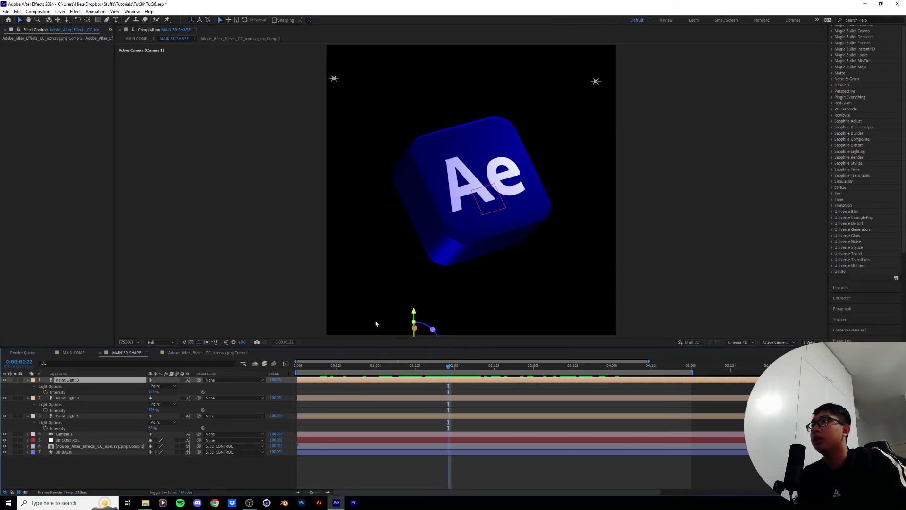
{"action": "left_click_drag", "start_coordinate": [153, 391], "coordinate": [124, 394]}
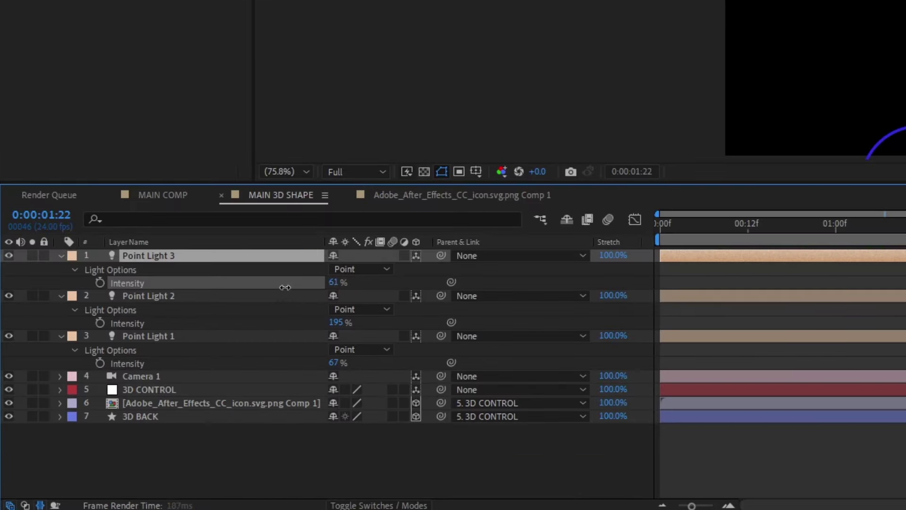
{"action": "left_click_drag", "start_coordinate": [296, 288], "coordinate": [289, 288]}
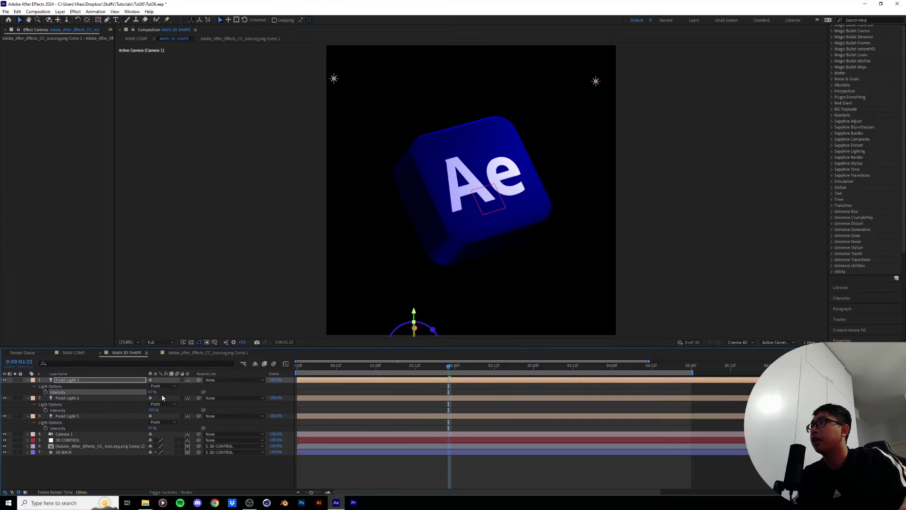
{"action": "left_click_drag", "start_coordinate": [450, 369], "coordinate": [628, 369]}
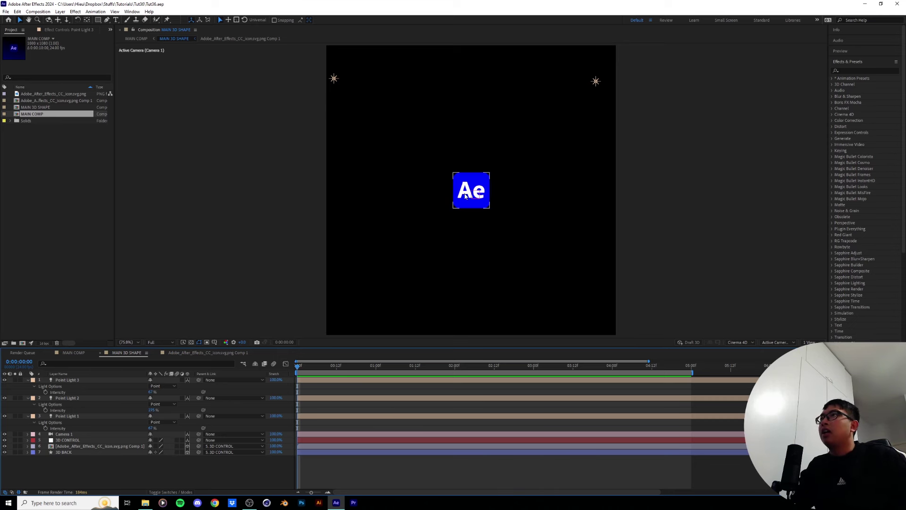
Step: Keyframe Intensity on all three point lights and move those keyframes to about frame 12
{"action": "scroll", "coordinate": [465, 196], "scroll_direction": "up", "scroll_amount": 1}
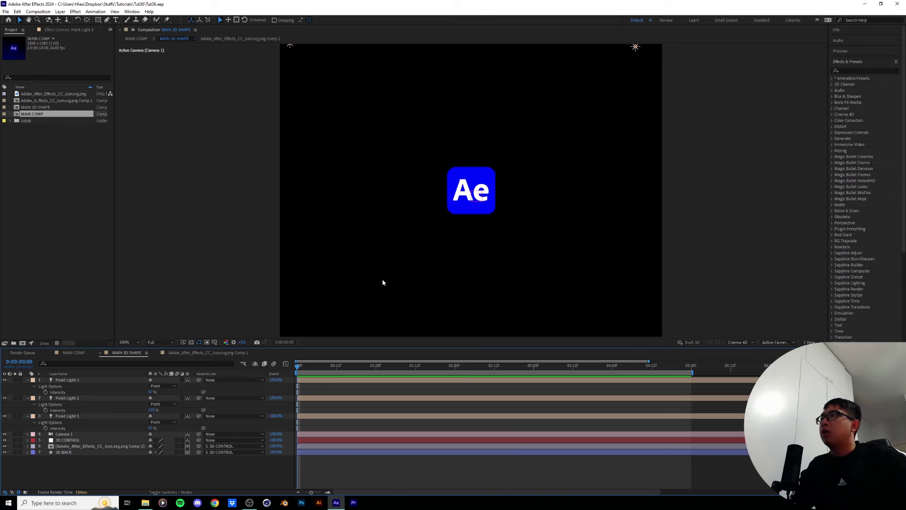
{"action": "scroll", "coordinate": [382, 281], "scroll_direction": "down", "scroll_amount": 1}
{"action": "left_click", "coordinate": [528, 271]}
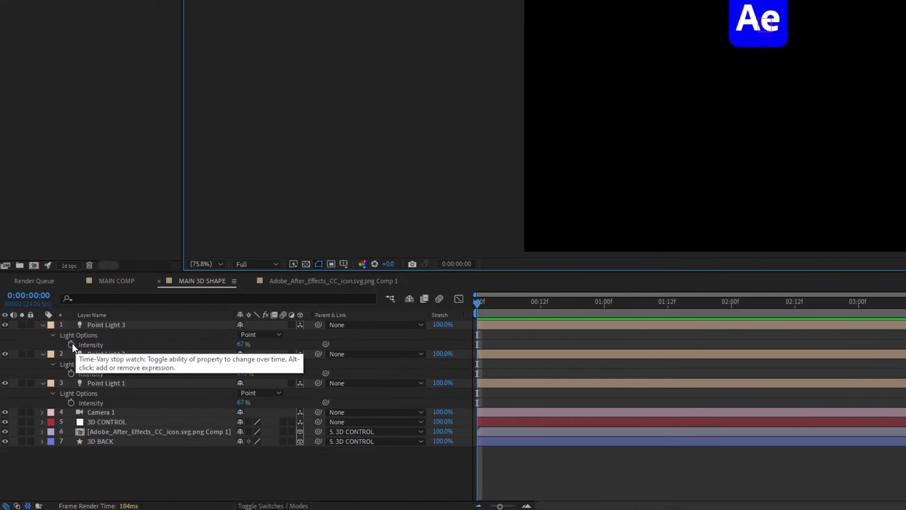
{"action": "left_click", "coordinate": [72, 343]}
{"action": "left_click", "coordinate": [72, 373]}
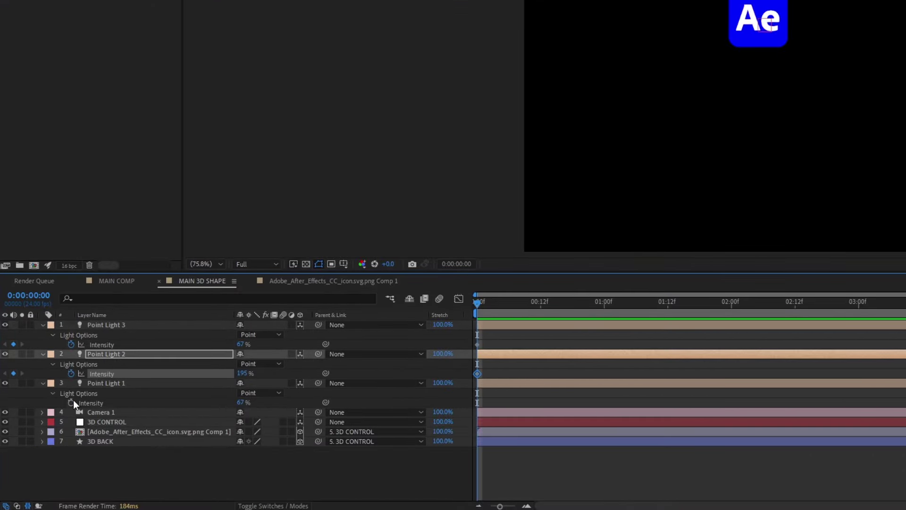
{"action": "left_click", "coordinate": [72, 402]}
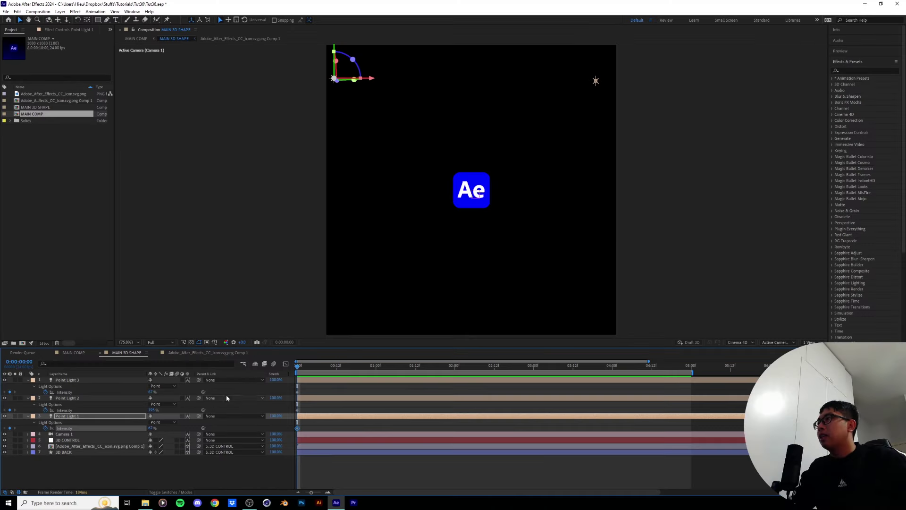
{"action": "left_click_drag", "start_coordinate": [299, 398], "coordinate": [336, 410]}
{"action": "left_click_drag", "start_coordinate": [337, 367], "coordinate": [340, 369]}
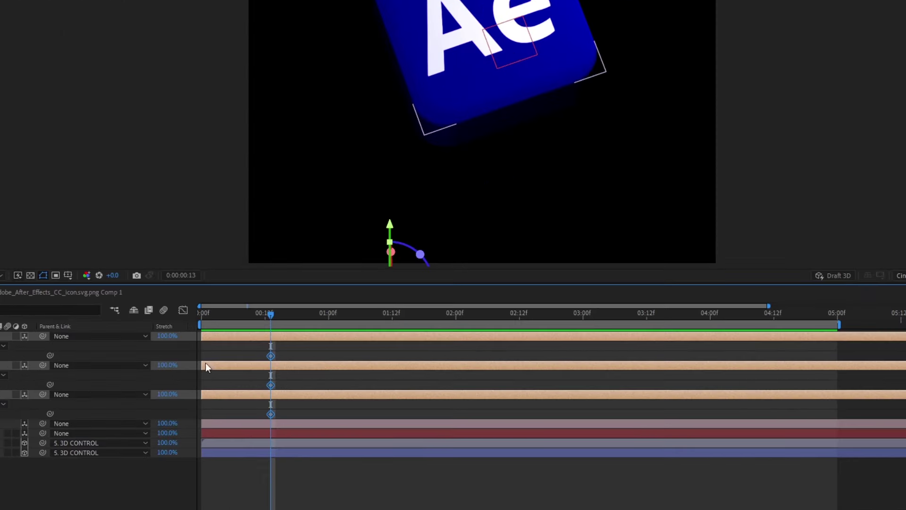
Step: At frame 0, turn the point lights' Intensity down to near zero (Point Light 3 at 4%)
{"action": "left_click_drag", "start_coordinate": [261, 318], "coordinate": [200, 318]}
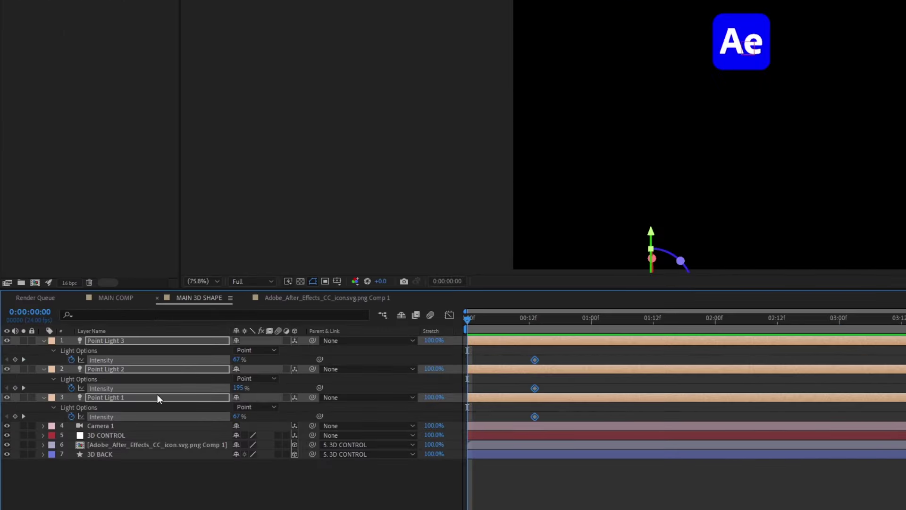
{"action": "left_click_drag", "start_coordinate": [237, 360], "coordinate": [180, 389]}
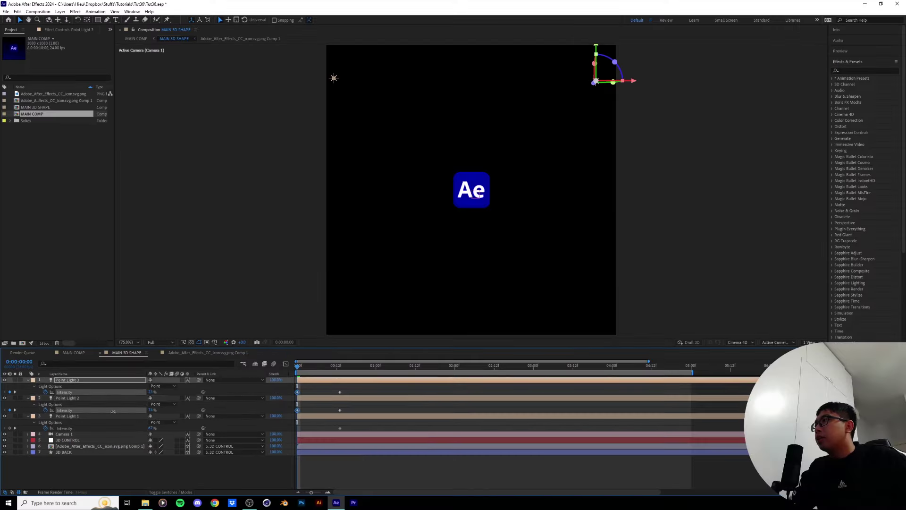
{"action": "left_click_drag", "start_coordinate": [151, 428], "coordinate": [125, 428]}
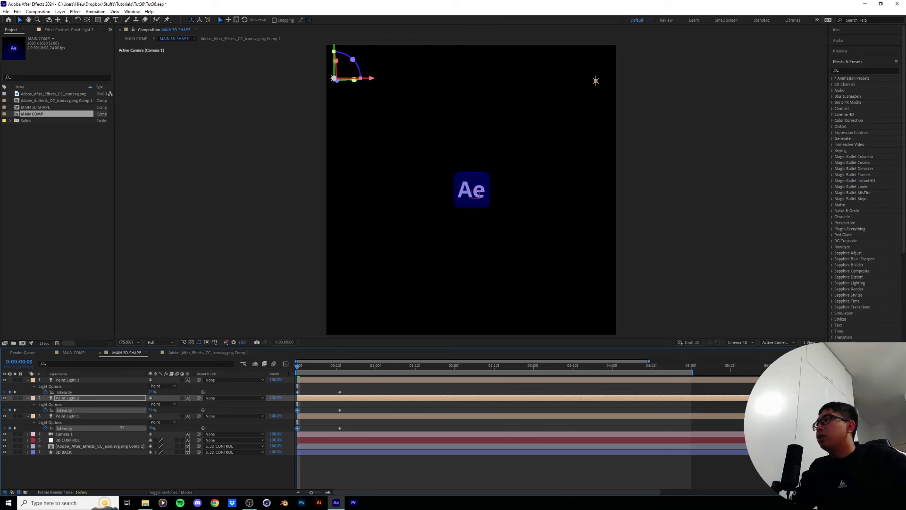
{"action": "left_click", "coordinate": [129, 427]}
{"action": "scroll", "coordinate": [475, 204], "scroll_direction": "up", "scroll_amount": 3}
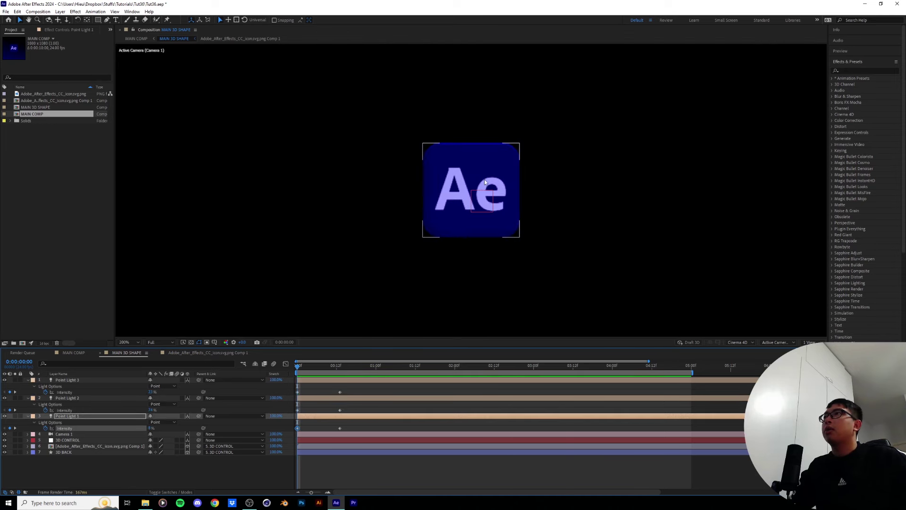
{"action": "scroll", "coordinate": [475, 204], "scroll_direction": "down", "scroll_amount": 2}
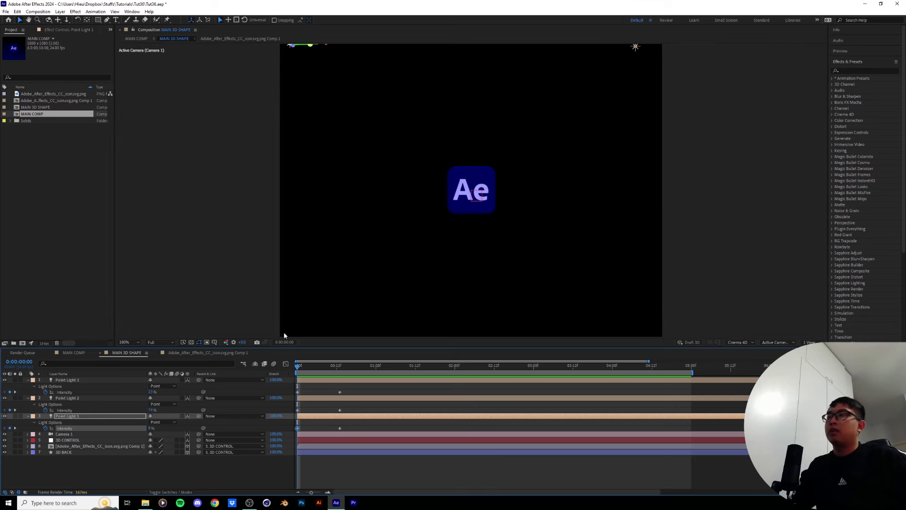
{"action": "left_click", "coordinate": [384, 366]}
Step: Preview the lights' fade-in and logo flip in MAIN COMP, then return to MAIN 3D SHAPE
{"action": "left_click_drag", "start_coordinate": [379, 366], "coordinate": [374, 369]}
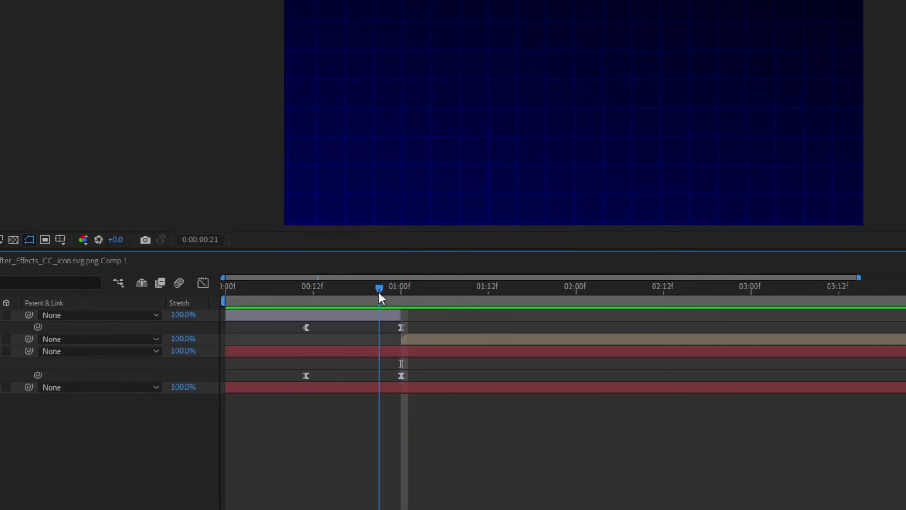
{"action": "left_click_drag", "start_coordinate": [381, 296], "coordinate": [317, 313]}
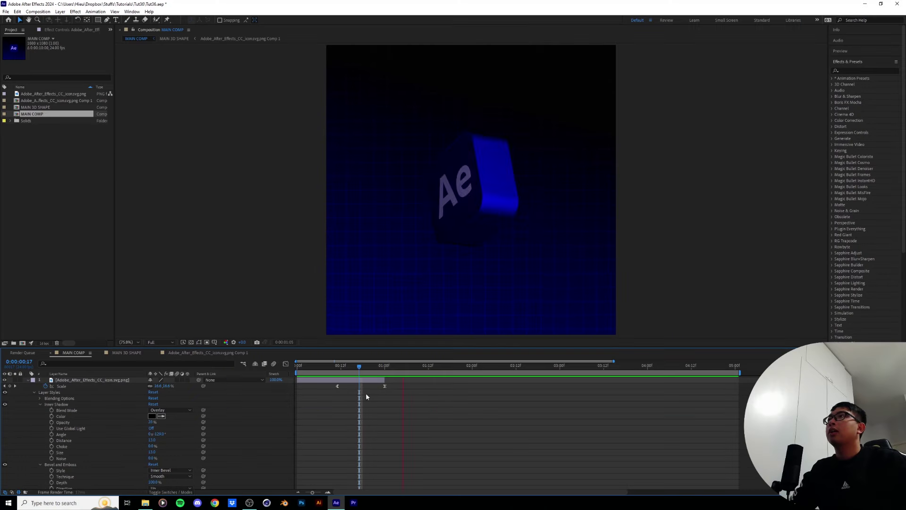
{"action": "key", "text": "space"}
{"action": "key", "text": "Home"}
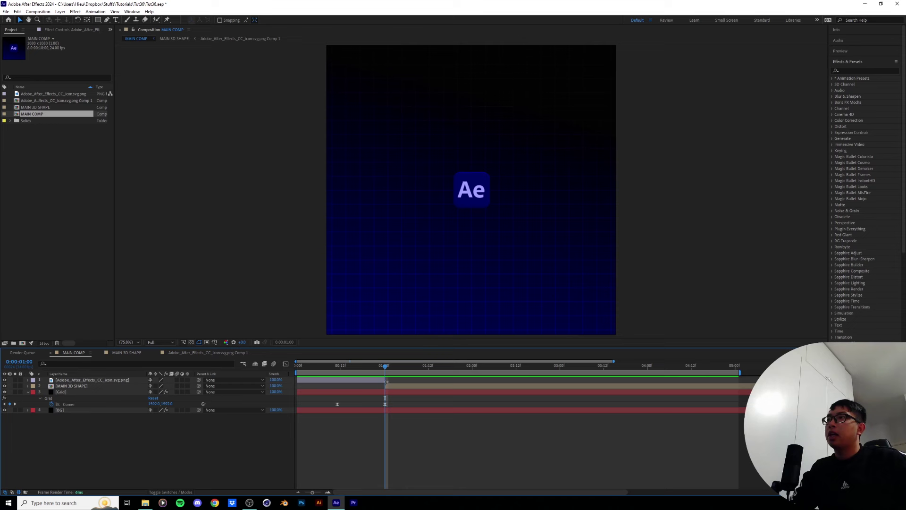
{"action": "left_click", "coordinate": [392, 385]}
{"action": "left_click_drag", "start_coordinate": [385, 369], "coordinate": [386, 370]}
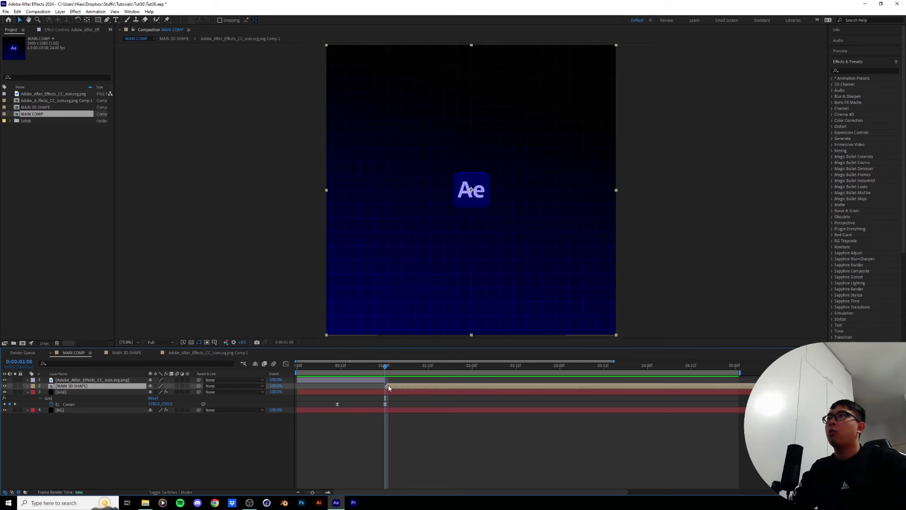
{"action": "key", "text": "Home"}
{"action": "key", "text": "space"}
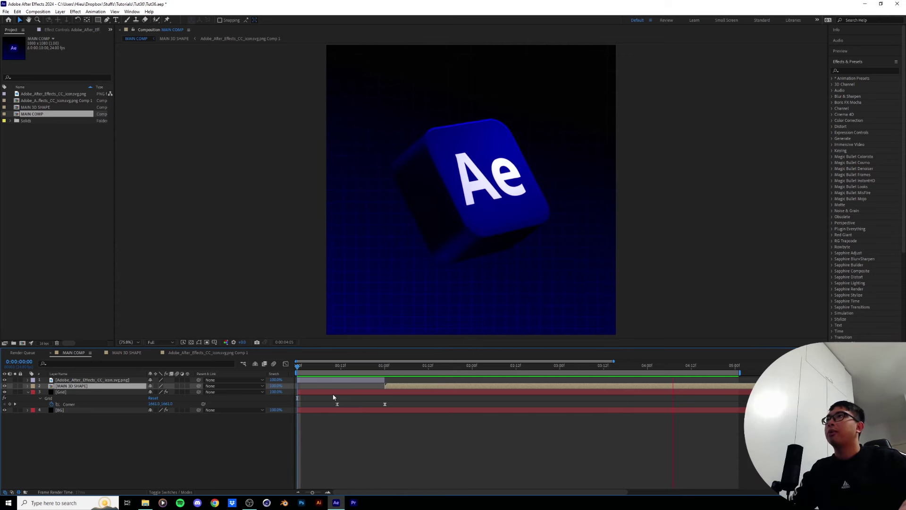
{"action": "left_click", "coordinate": [126, 352]}
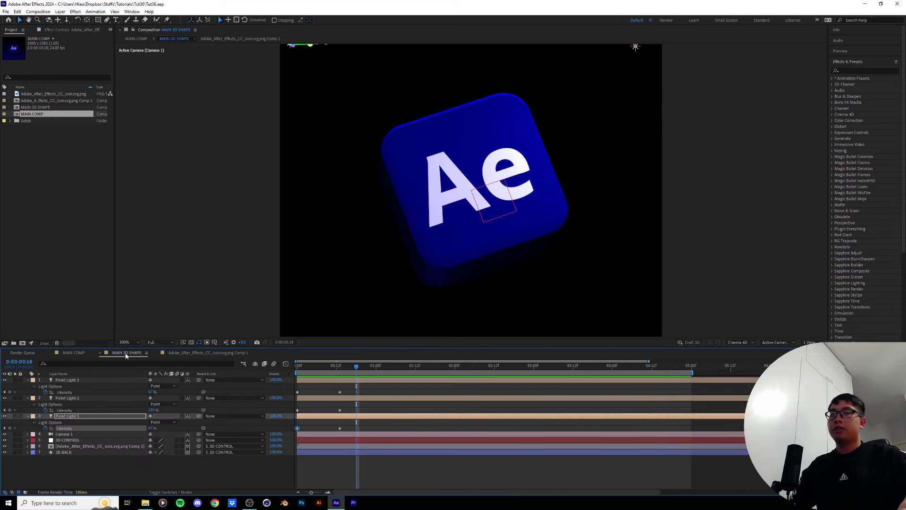
Step: At 0:00:02:09, select the cube, then deselect all and collapse every layer's properties
{"action": "left_click_drag", "start_coordinate": [445, 368], "coordinate": [485, 366]}
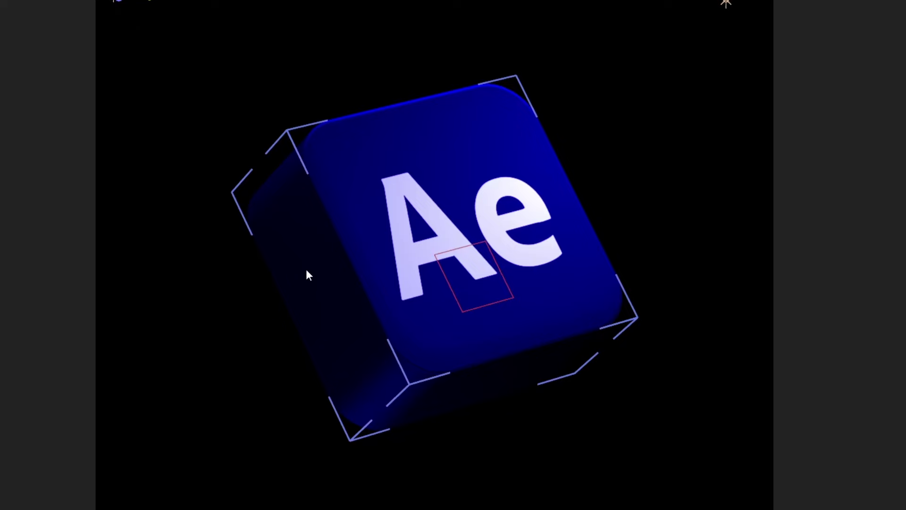
{"action": "left_click", "coordinate": [306, 271]}
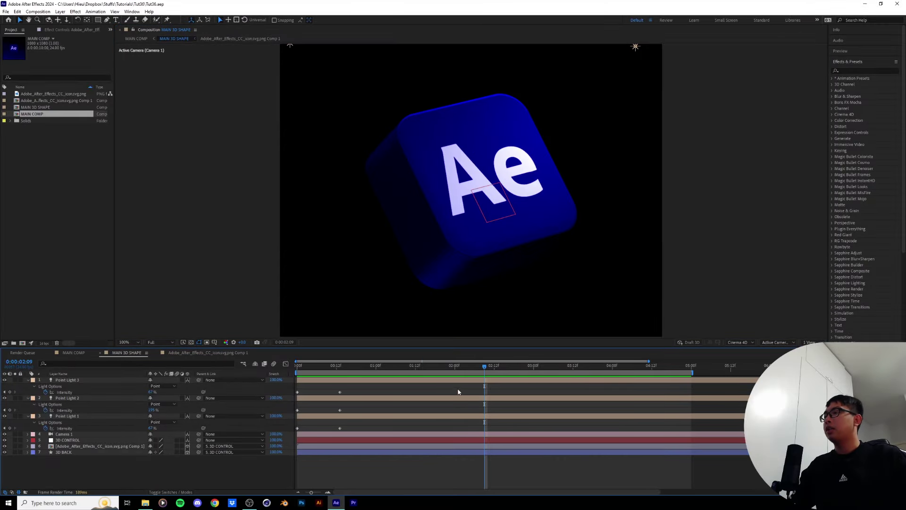
{"action": "key", "text": "ctrl+shift+a"}
{"action": "key", "text": "u"}
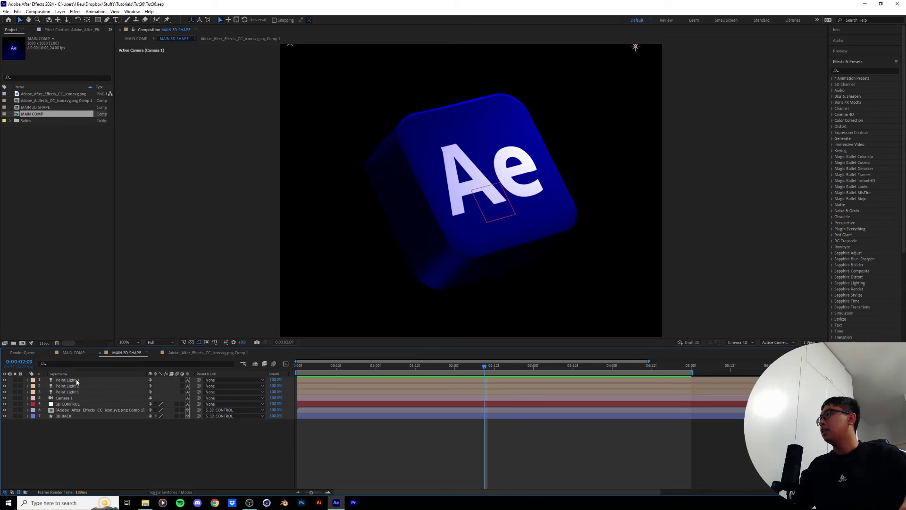
Step: Add a new shape layer using the rectangle tool with a white fill
{"action": "key", "text": "ctrl+Down"}
{"action": "left_click", "coordinate": [60, 11]}
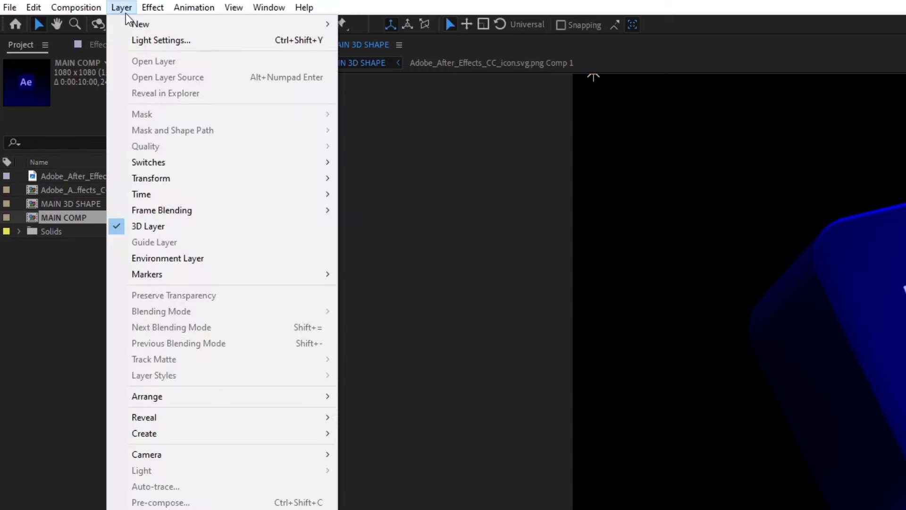
{"action": "mouse_move", "coordinate": [65, 21]}
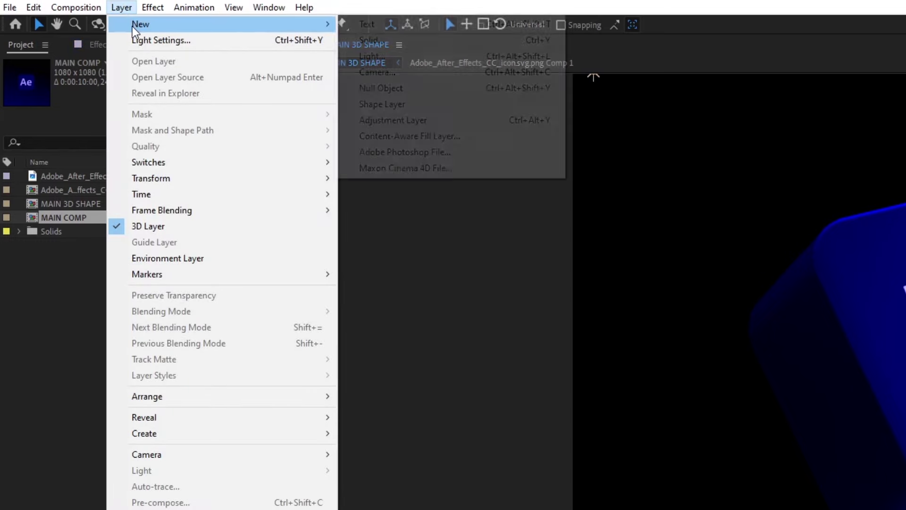
{"action": "left_click", "coordinate": [431, 104]}
{"action": "left_click", "coordinate": [197, 24]}
{"action": "left_click_drag", "start_coordinate": [197, 24], "coordinate": [254, 28]}
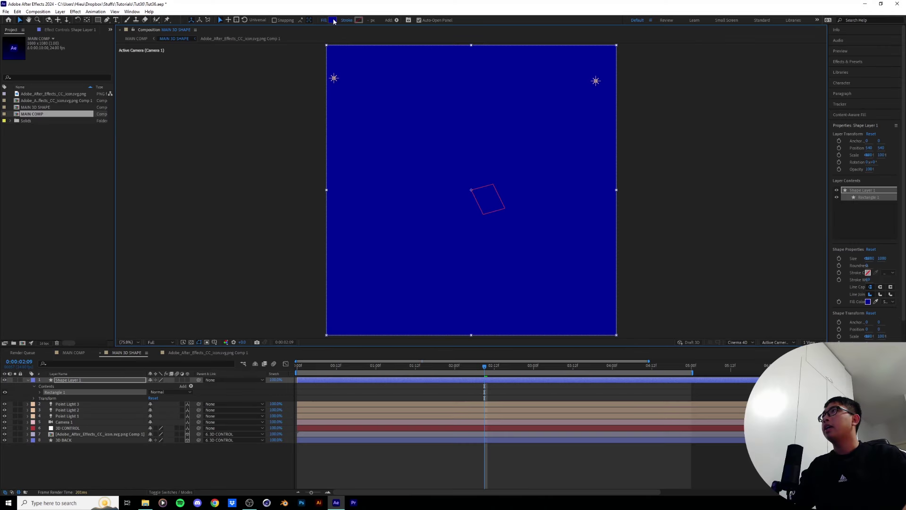
{"action": "left_click", "coordinate": [333, 19]}
{"action": "left_click_drag", "start_coordinate": [142, 213], "coordinate": [75, 185]}
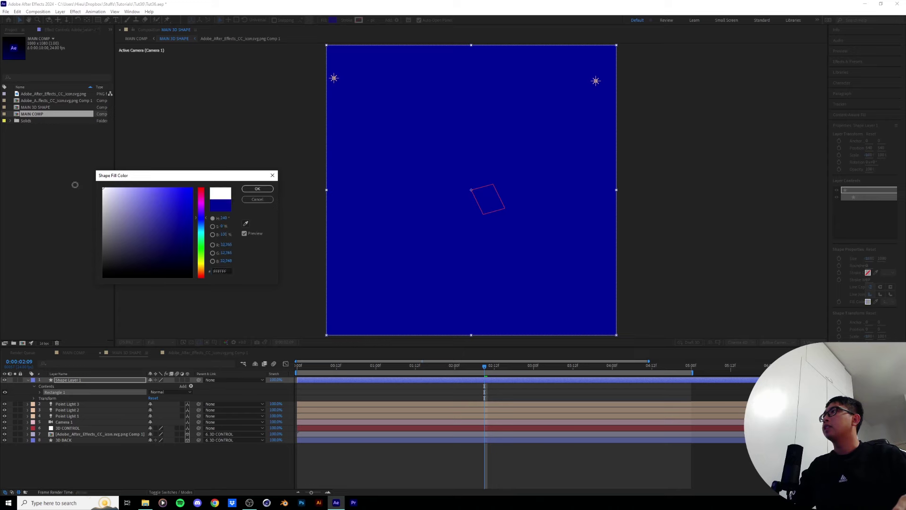
{"action": "left_click", "coordinate": [257, 189]}
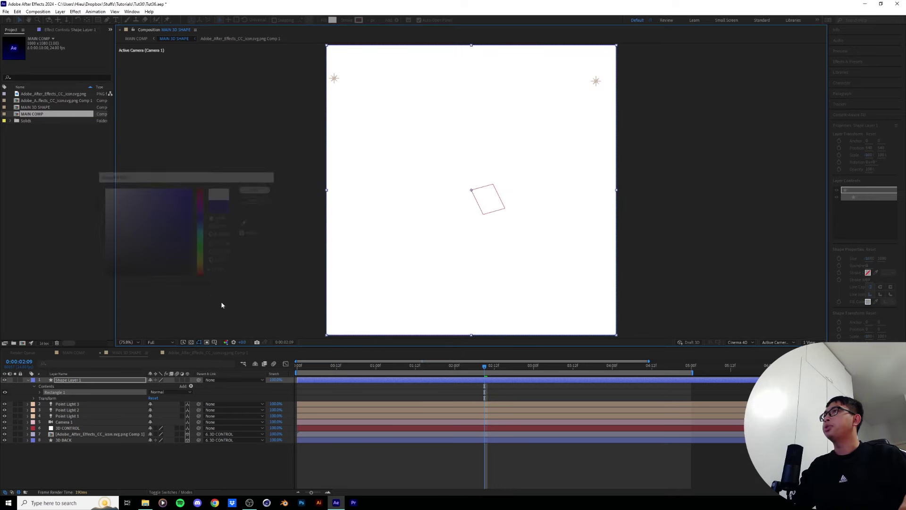
Step: Set the Rectangle Path Size to 10 × 1080 and make Shape Layer 1 a 3D layer
{"action": "left_click", "coordinate": [42, 393]}
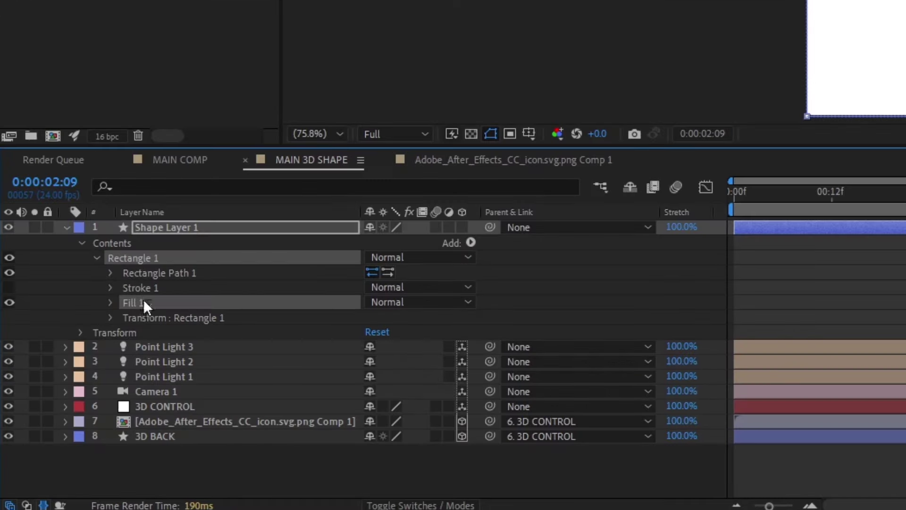
{"action": "left_click", "coordinate": [110, 272]}
{"action": "left_click", "coordinate": [187, 274]}
{"action": "left_click", "coordinate": [373, 288]}
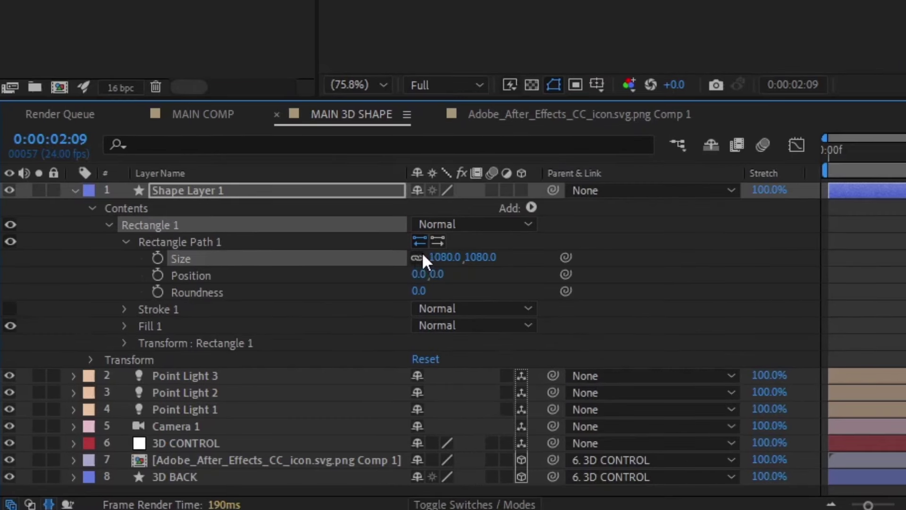
{"action": "left_click", "coordinate": [417, 258]}
{"action": "left_click_drag", "start_coordinate": [444, 257], "coordinate": [345, 265]}
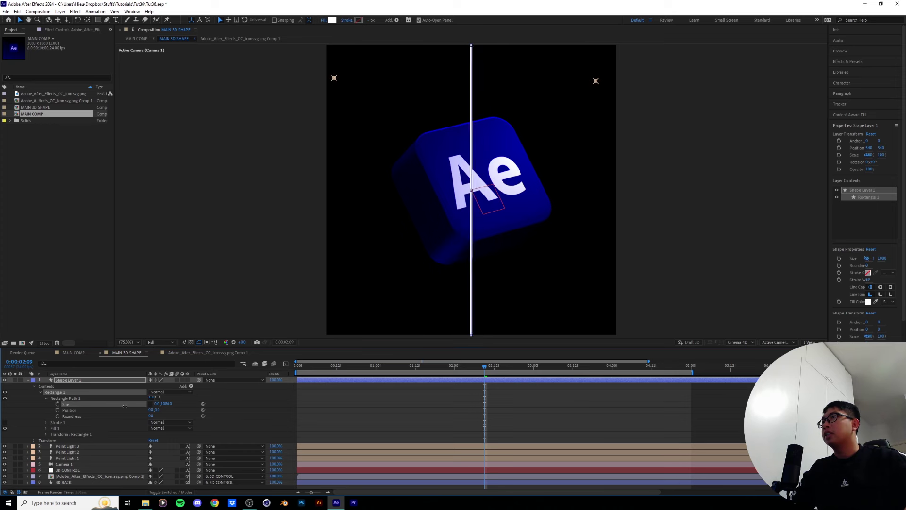
{"action": "left_click_drag", "start_coordinate": [125, 406], "coordinate": [125, 406]}
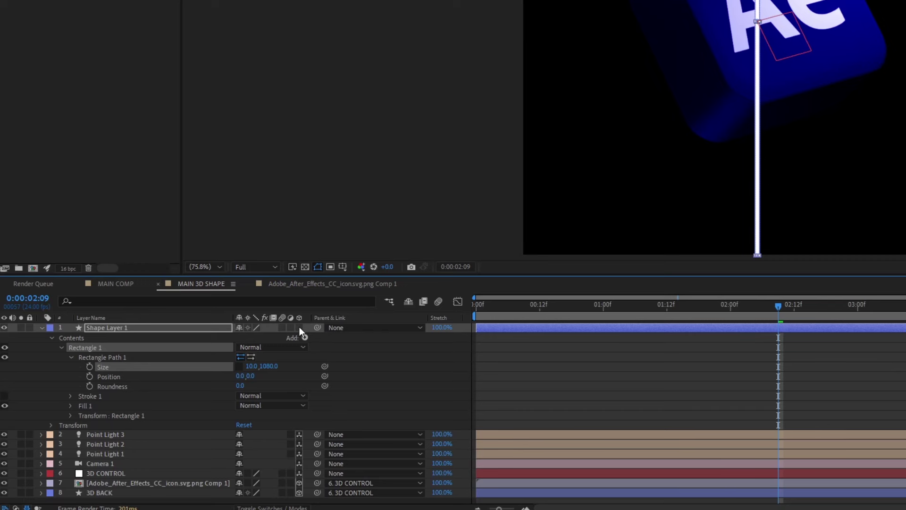
{"action": "left_click", "coordinate": [299, 327]}
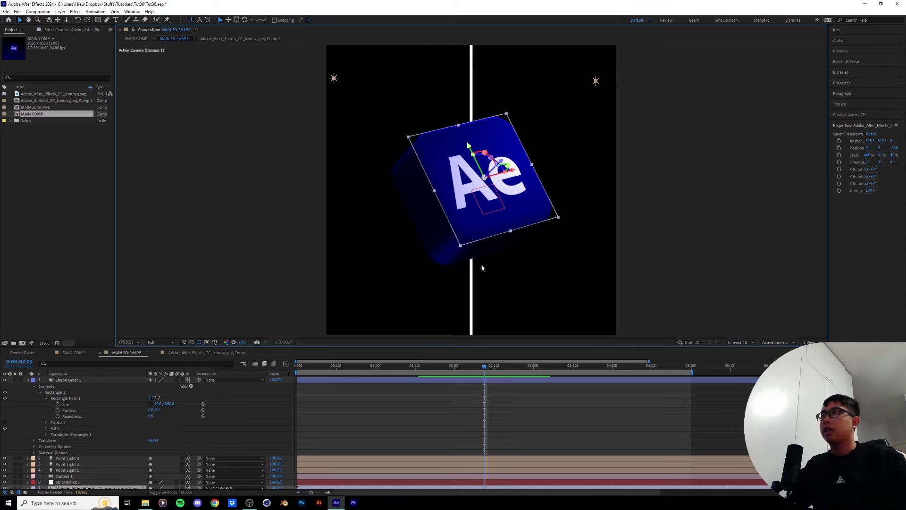
Step: Give the bar 3D CONTROL's X Rotation -30.2° and Y Rotation -26.8°
{"action": "scroll", "coordinate": [115, 440], "scroll_direction": "down", "scroll_amount": 1}
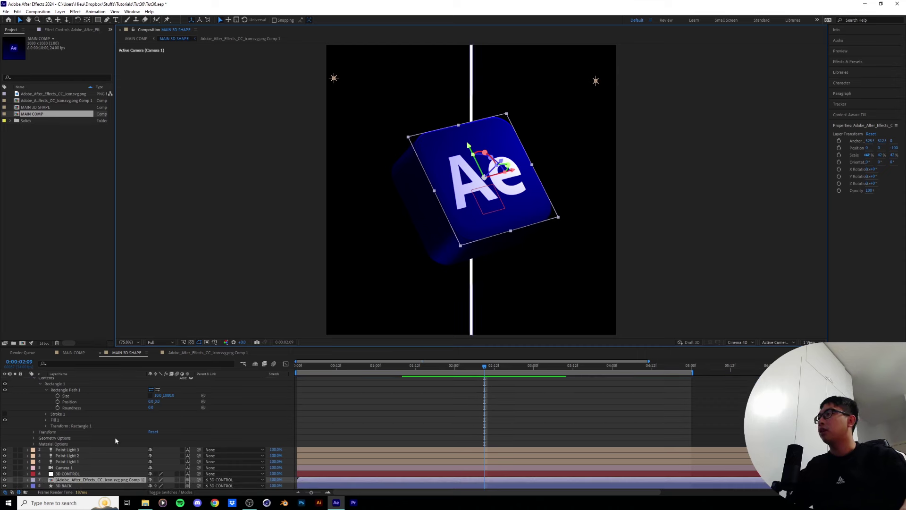
{"action": "scroll", "coordinate": [98, 416], "scroll_direction": "up", "scroll_amount": 1}
{"action": "left_click", "coordinate": [85, 381]}
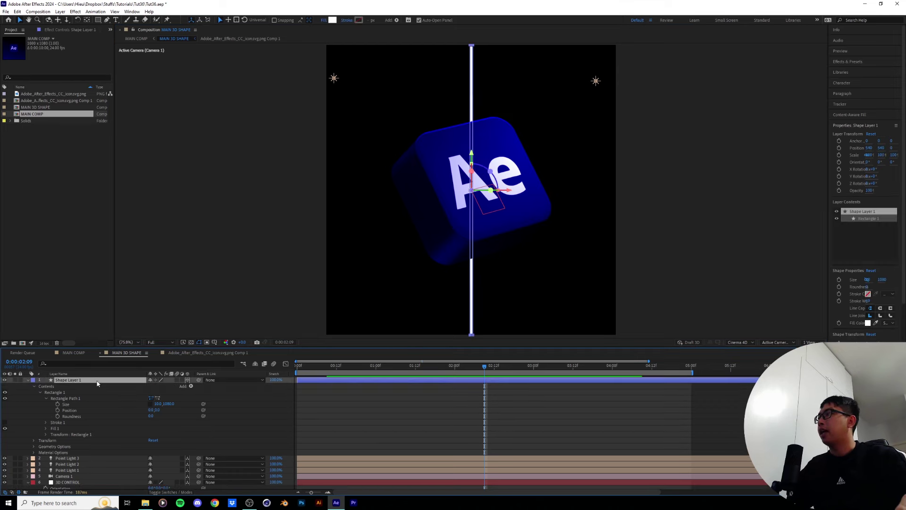
{"action": "key", "text": "r"}
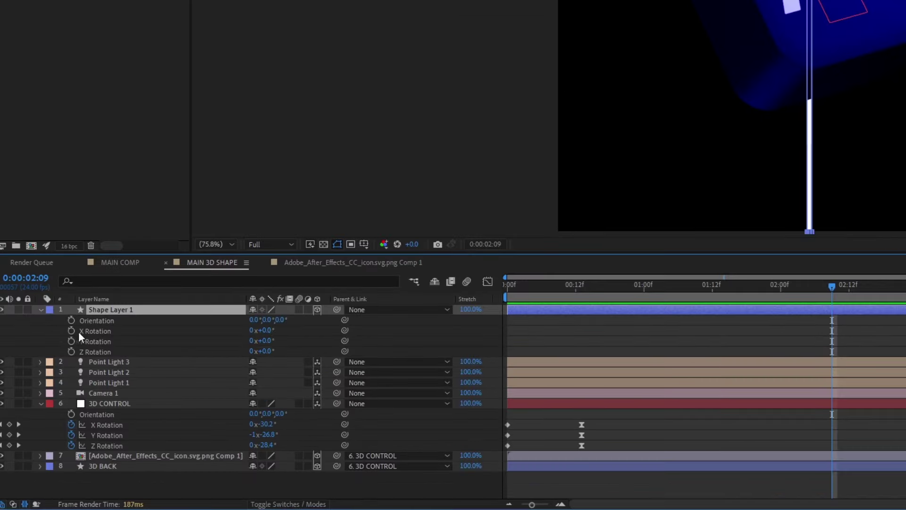
{"action": "left_click", "coordinate": [403, 338]}
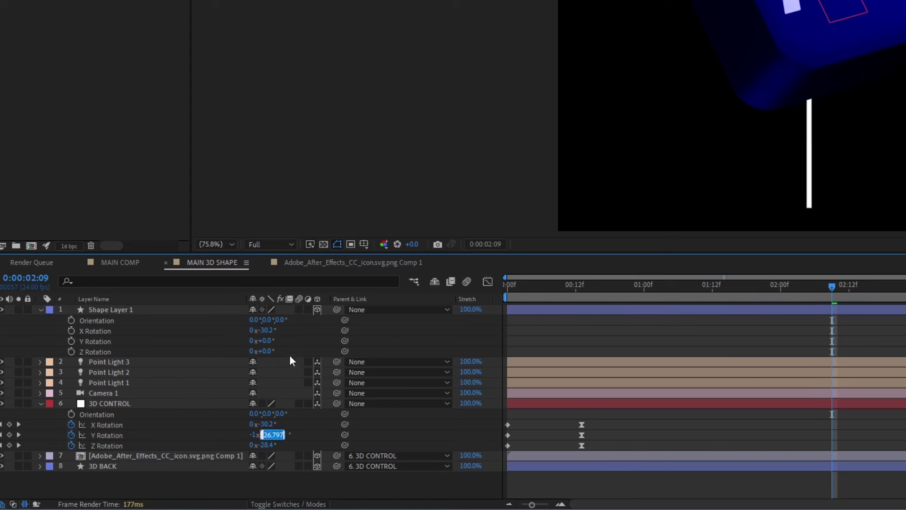
{"action": "key", "text": "ctrl+c"}
{"action": "left_click", "coordinate": [265, 341]}
{"action": "key", "text": "ctrl+v"}
{"action": "key", "text": "Return"}
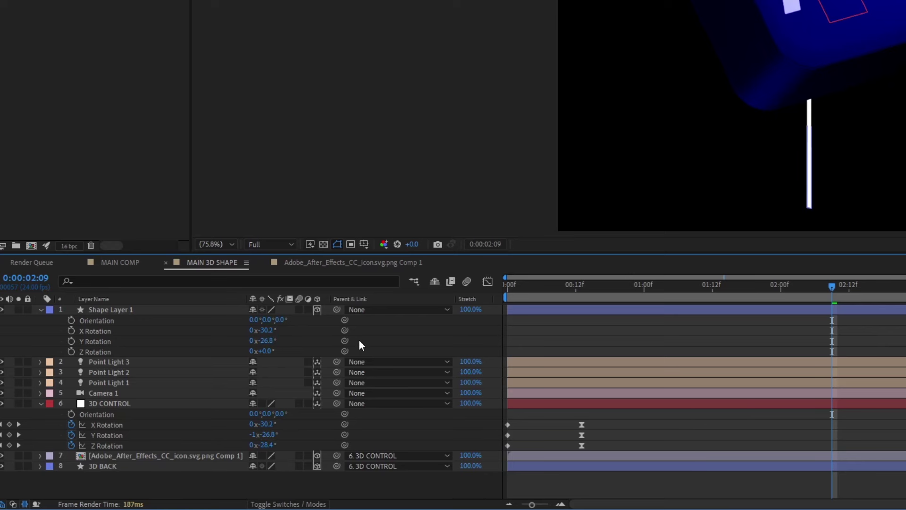
Step: Copy 3D CONTROL's Z Rotation of -28.4° onto the bar, now STICK OUTLINE 1
{"action": "left_click", "coordinate": [270, 446]}
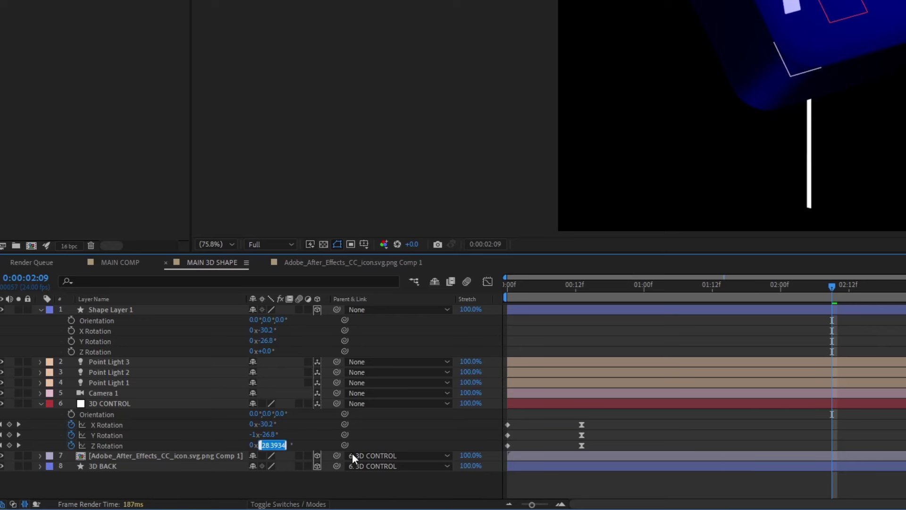
{"action": "key", "text": "ctrl+c"}
{"action": "left_click", "coordinate": [268, 350]}
{"action": "key", "text": "ctrl+v"}
{"action": "key", "text": "Return"}
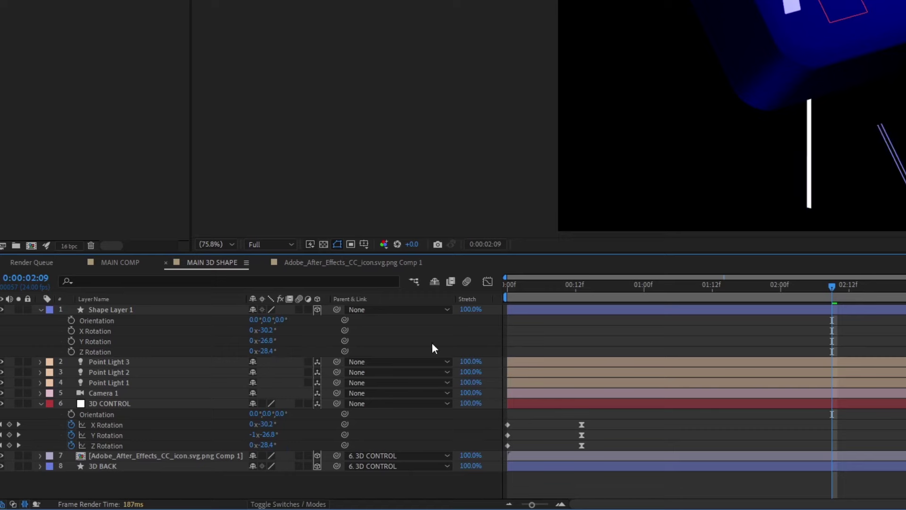
{"action": "left_click", "coordinate": [461, 381]}
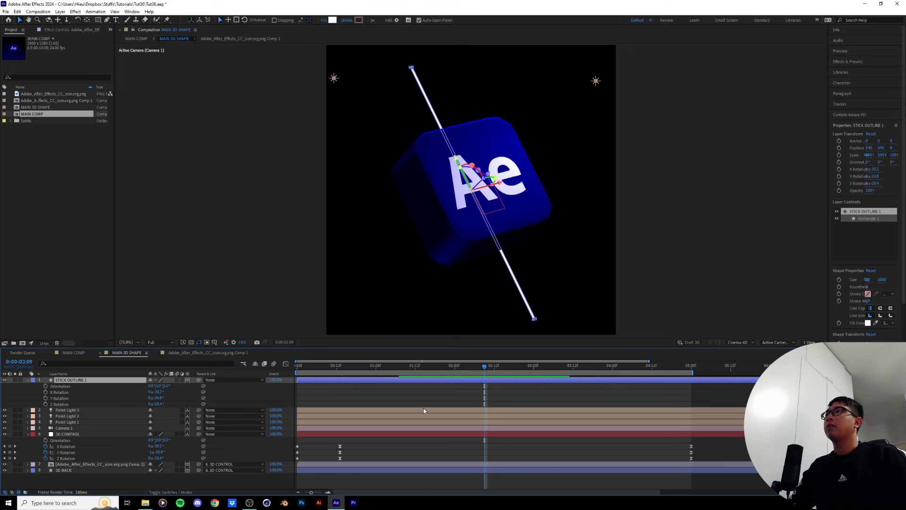
Step: Move STICK OUTLINE 1 to Position 391.9, 482.1, -440.3 along the cube's left side
{"action": "key", "text": "p"}
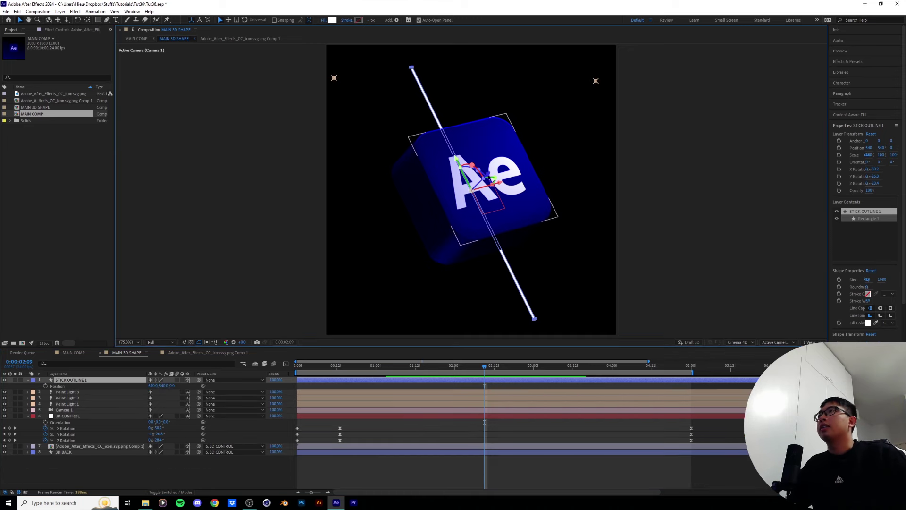
{"action": "mouse_move", "coordinate": [490, 179]}
{"action": "left_mouse_down"}
{"action": "mouse_move", "coordinate": [542, 150]}
{"action": "mouse_move", "coordinate": [529, 139]}
{"action": "mouse_move", "coordinate": [471, 152]}
{"action": "mouse_move", "coordinate": [478, 170]}
{"action": "mouse_move", "coordinate": [389, 142]}
{"action": "left_mouse_up"}
{"action": "scroll", "coordinate": [439, 156], "scroll_direction": "up", "scroll_amount": 3}
{"action": "scroll", "coordinate": [389, 142], "scroll_direction": "down", "scroll_amount": 2}
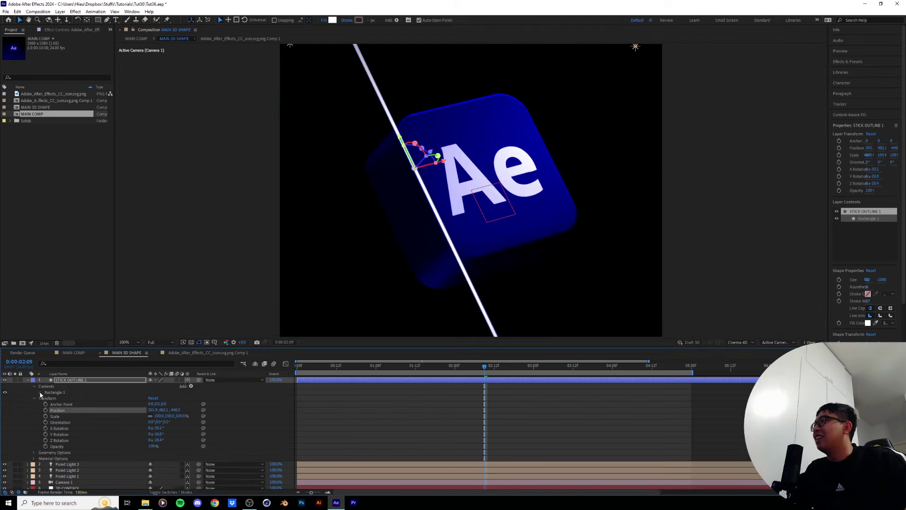
Step: Expand STICK OUTLINE 1's Rectangle Path 1 and start editing its Size width
{"action": "left_click", "coordinate": [28, 380]}
{"action": "left_click", "coordinate": [45, 399]}
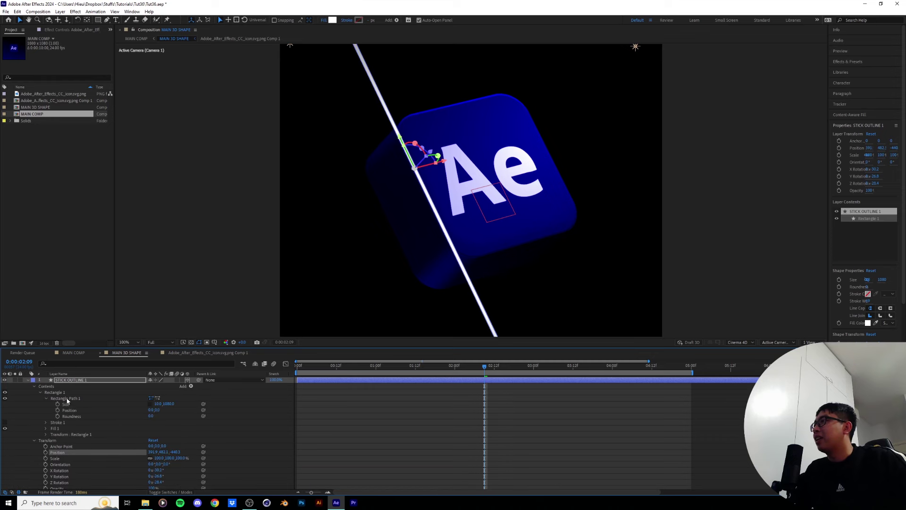
{"action": "left_click", "coordinate": [158, 404]}
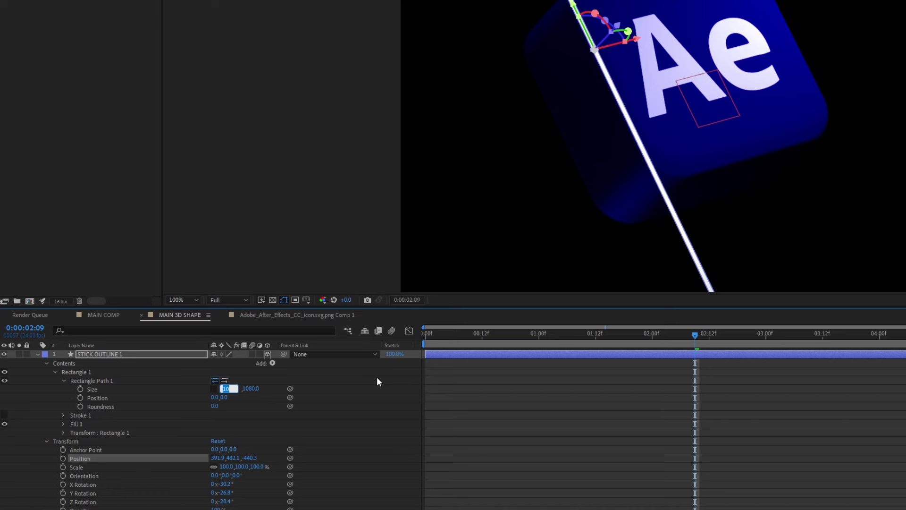
Step: Set the stick's width to 5, shorten its height, and shift it along the cube's left edge
{"action": "type", "text": "5"}
{"action": "key", "text": "Return"}
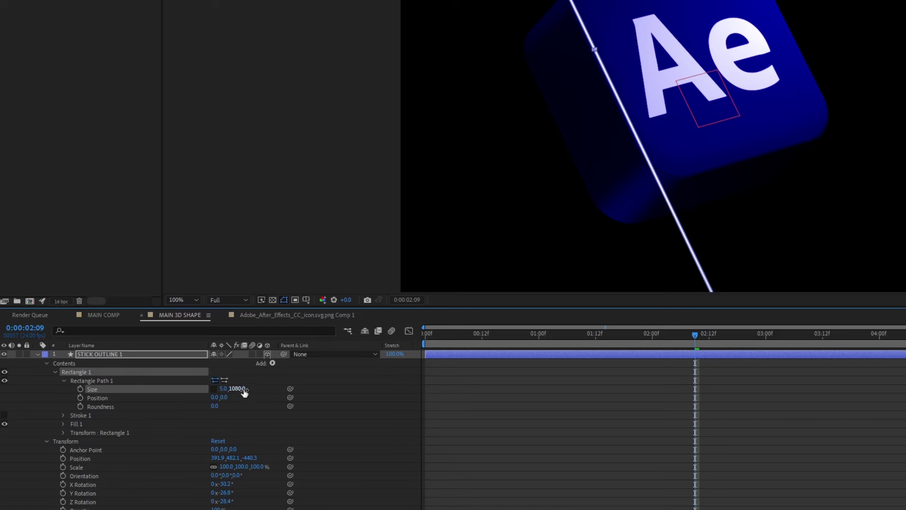
{"action": "left_click_drag", "start_coordinate": [238, 388], "coordinate": [216, 388]}
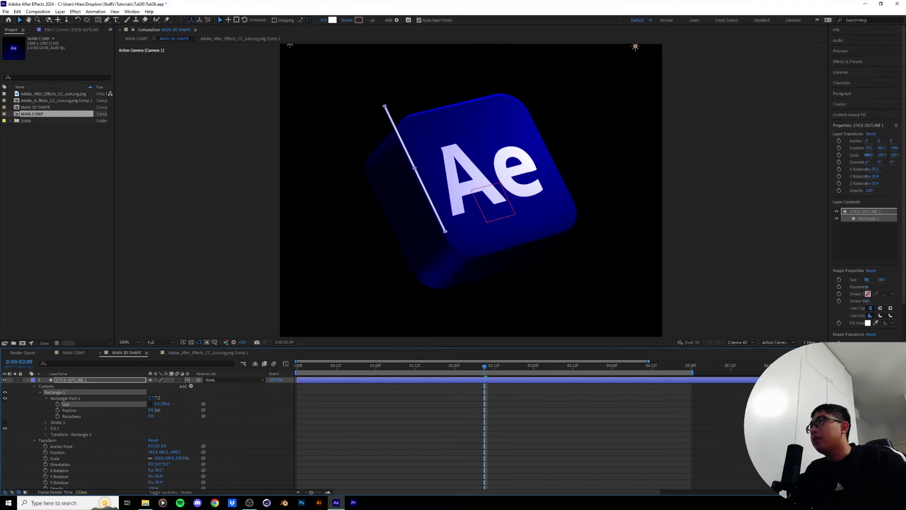
{"action": "left_click_drag", "start_coordinate": [174, 413], "coordinate": [183, 413]}
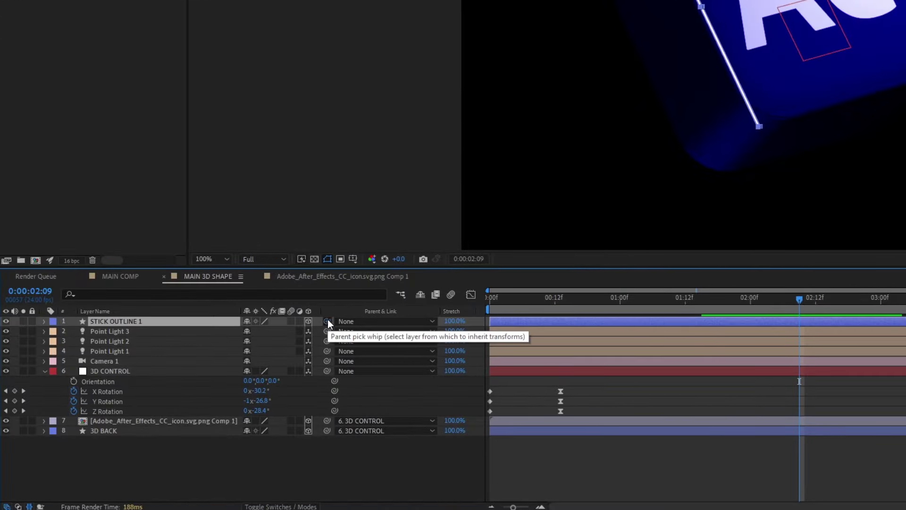
Step: Parent STICK OUTLINE 1 to 3D CONTROL, preview it, and nudge it along X onto the cube's front-left edge
{"action": "left_click_drag", "start_coordinate": [328, 319], "coordinate": [134, 368]}
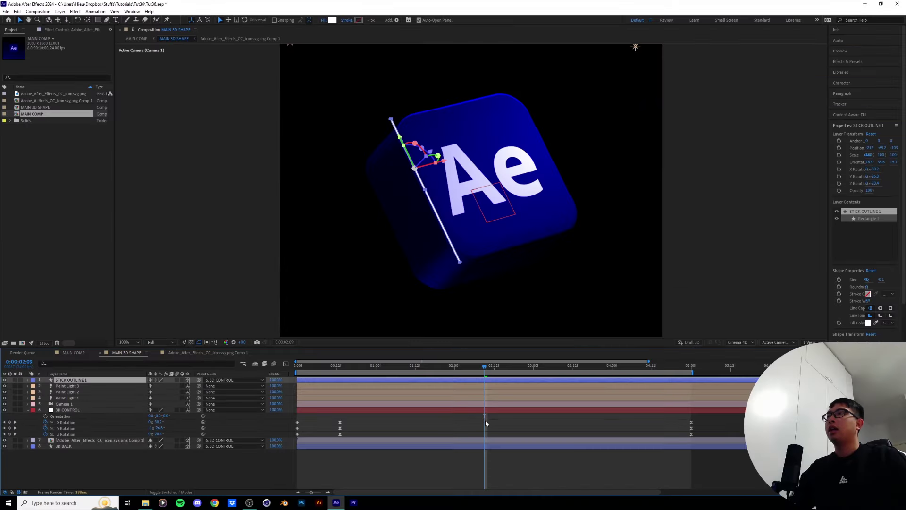
{"action": "left_click_drag", "start_coordinate": [483, 367], "coordinate": [354, 367]}
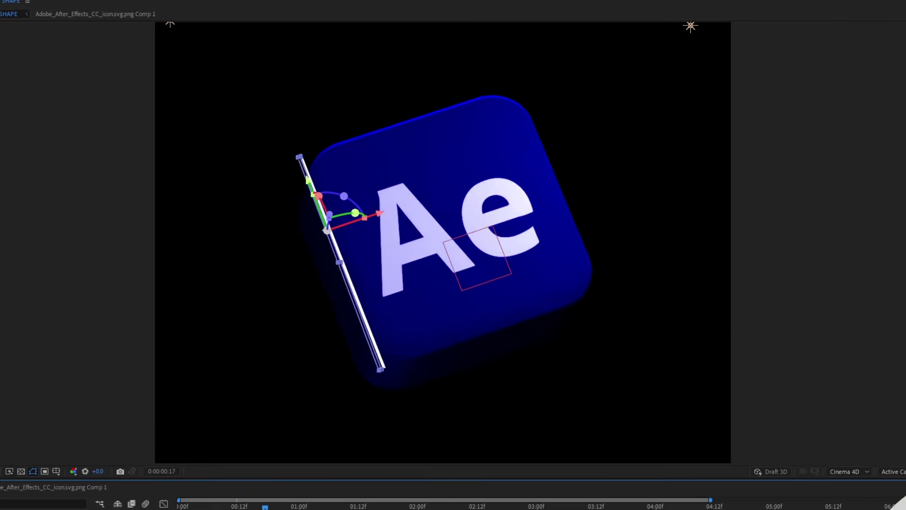
{"action": "key", "text": "Page_Up"}
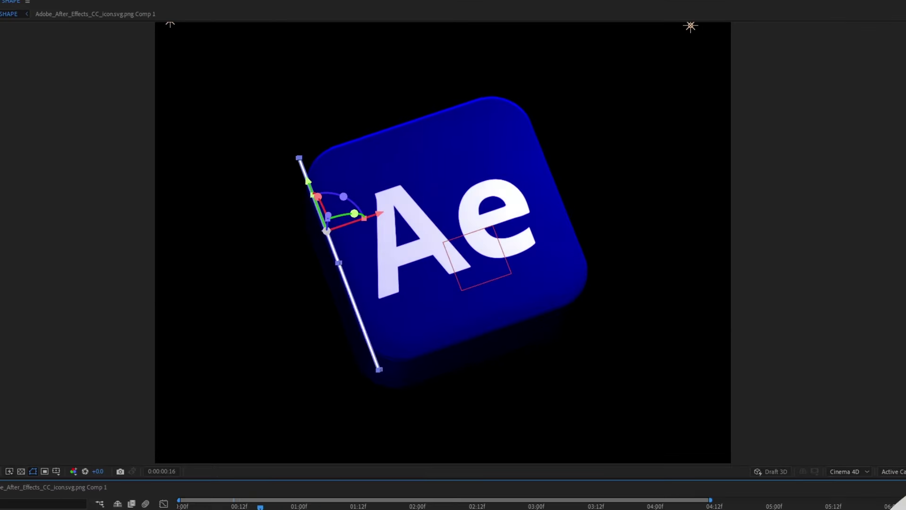
{"action": "key", "text": "space"}
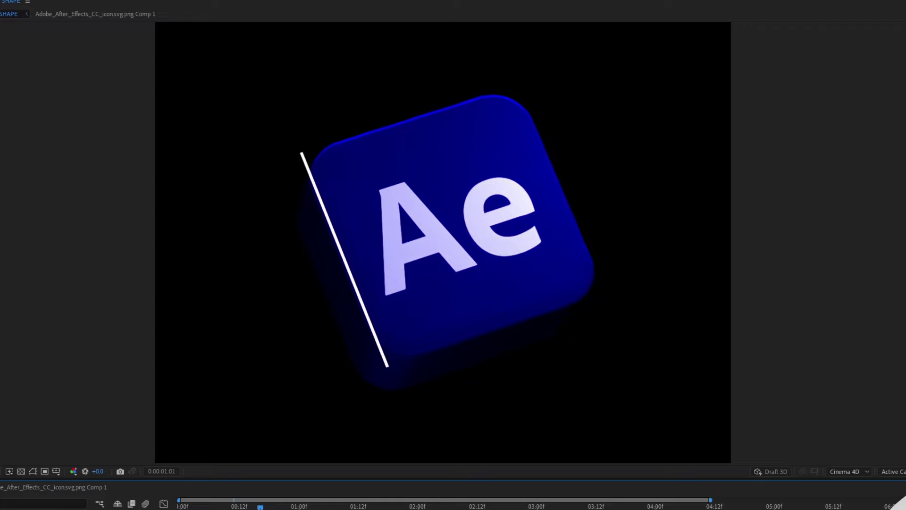
{"action": "key", "text": "space"}
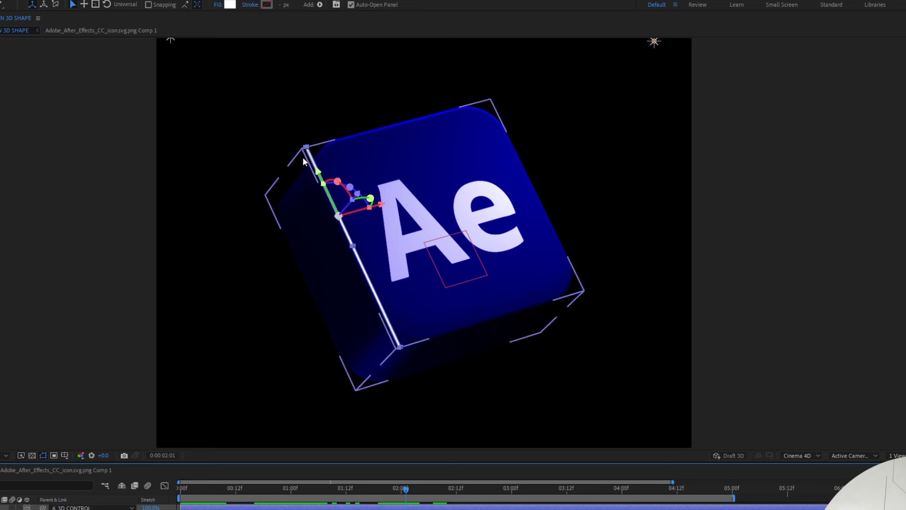
{"action": "left_click_drag", "start_coordinate": [381, 205], "coordinate": [376, 208]}
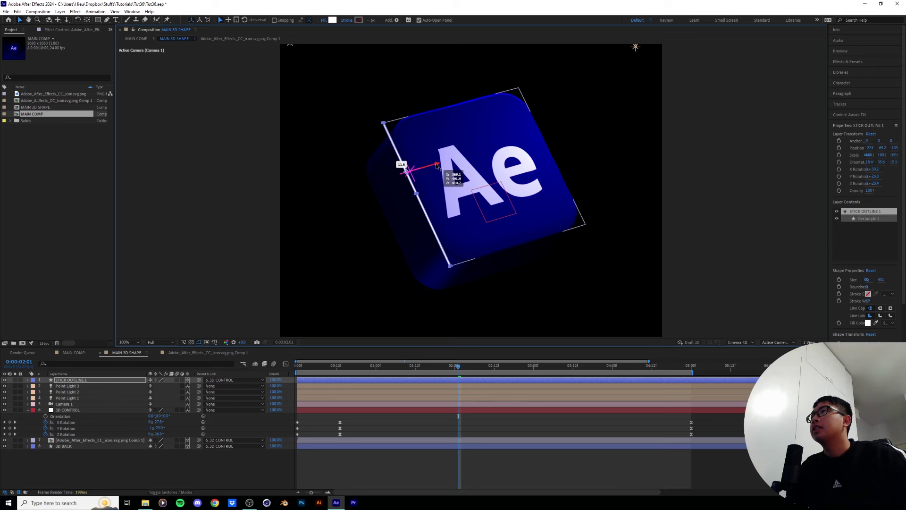
{"action": "left_click_drag", "start_coordinate": [437, 166], "coordinate": [437, 166]}
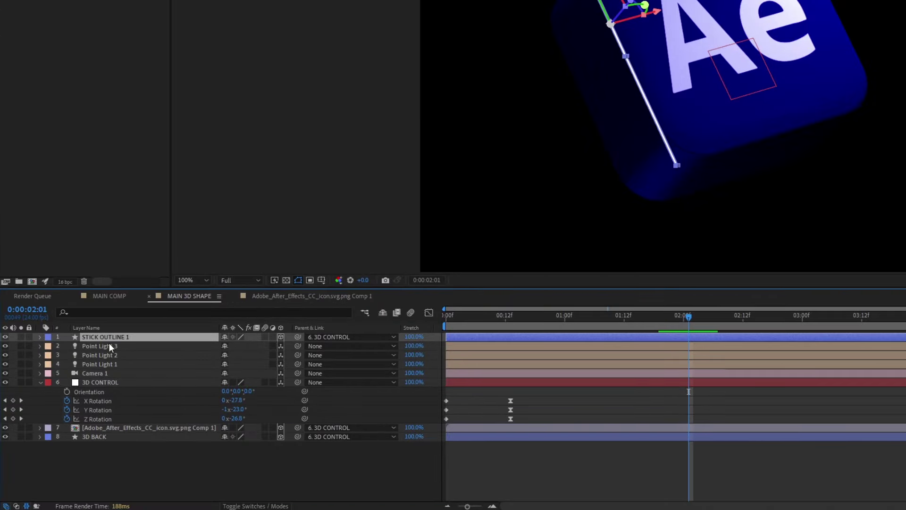
Step: Trim STICK OUTLINE 1 so it starts around 02:07 and jump to its start
{"action": "key", "text": "t"}
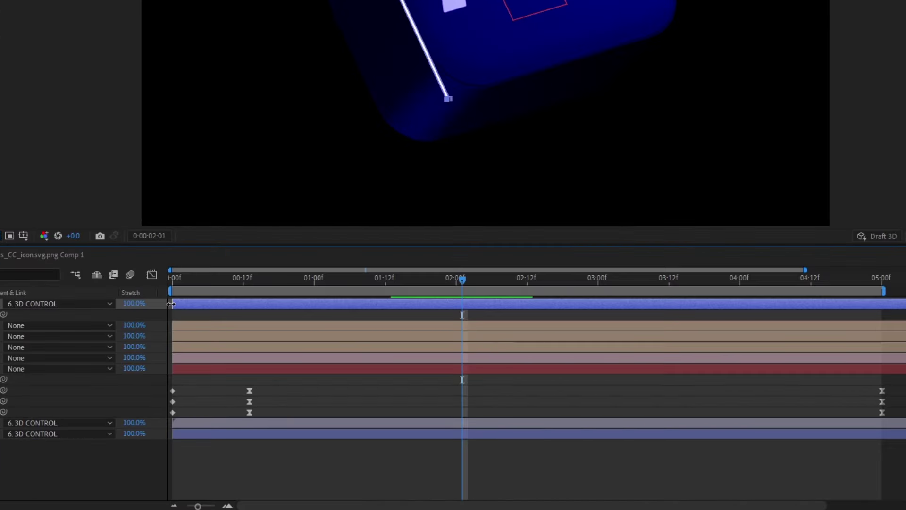
{"action": "left_click_drag", "start_coordinate": [446, 338], "coordinate": [670, 339]}
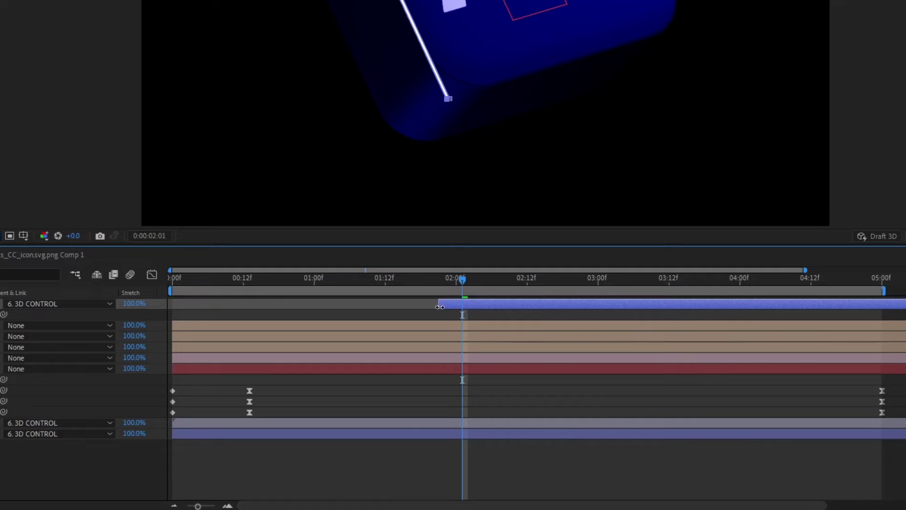
{"action": "left_click_drag", "start_coordinate": [440, 307], "coordinate": [467, 307]}
{"action": "key", "text": "i"}
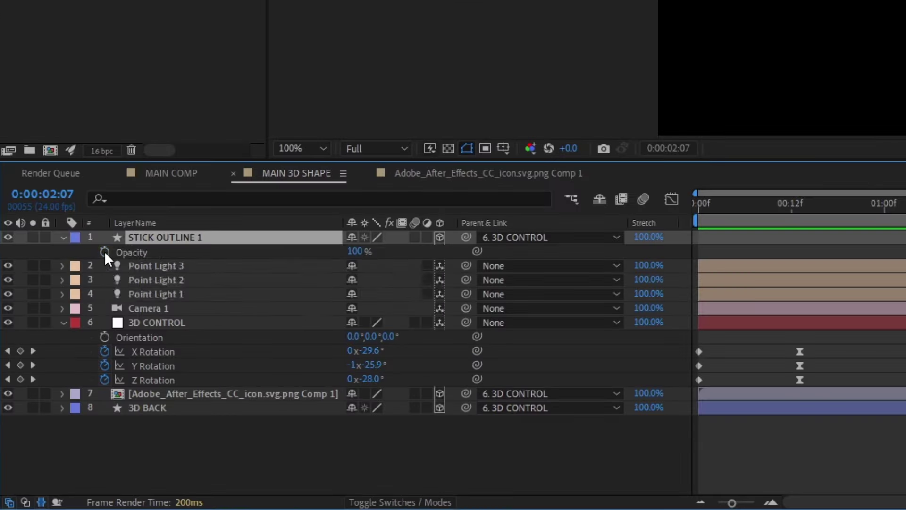
Step: Keyframe a frame-by-frame Opacity flicker on the stick, dipping to about 66%
{"action": "left_click", "coordinate": [46, 387]}
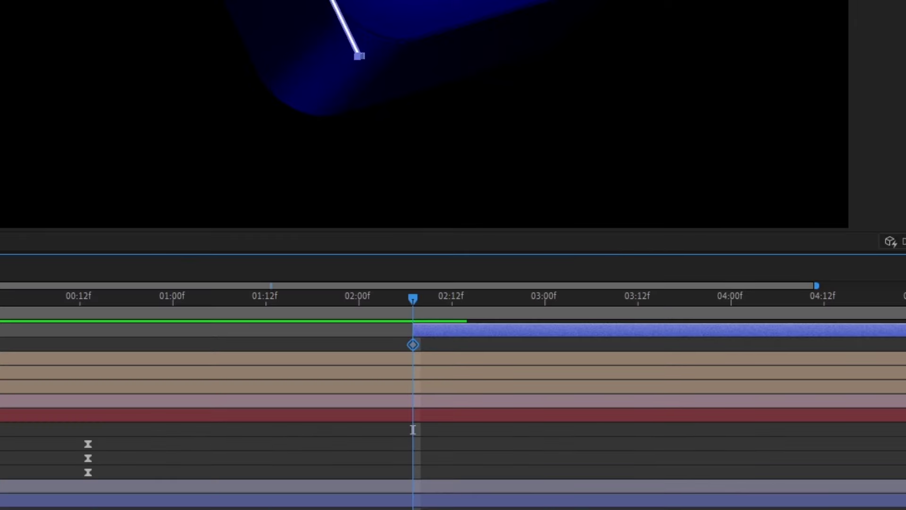
{"action": "key", "text": "Page_Down"}
{"action": "key", "text": "Page_Down"}
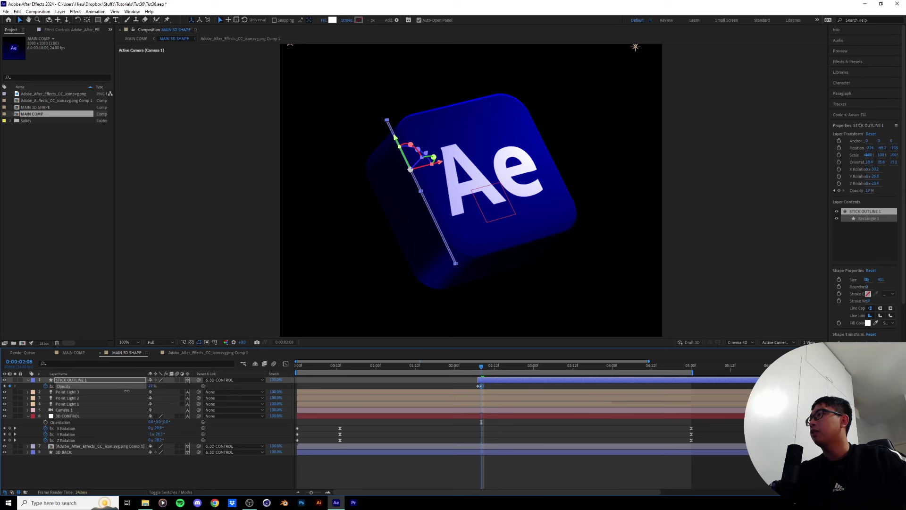
{"action": "key", "text": "Page_Down"}
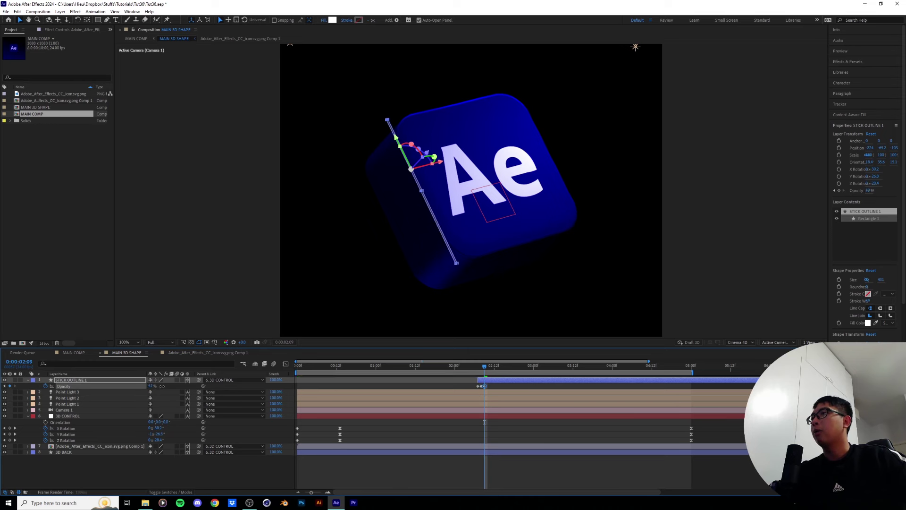
{"action": "key", "text": "Page_Down"}
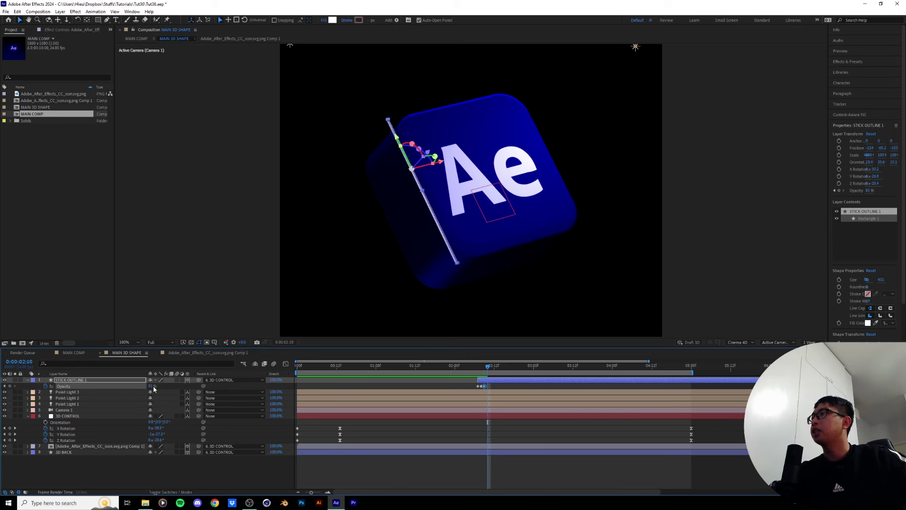
{"action": "left_click_drag", "start_coordinate": [171, 386], "coordinate": [150, 388]}
{"action": "key", "text": "Page_Down"}
{"action": "key", "text": "Page_Down"}
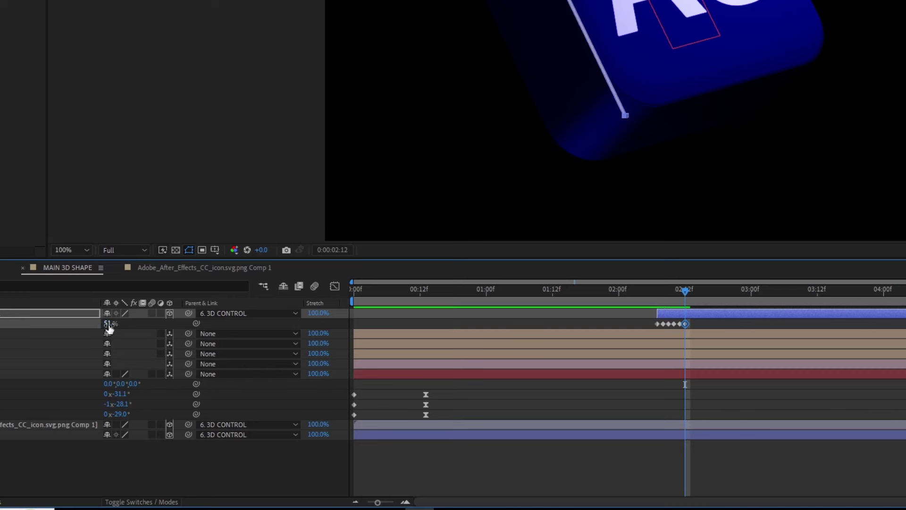
{"action": "key", "text": "Page_Down"}
{"action": "key", "text": "ctrl+z"}
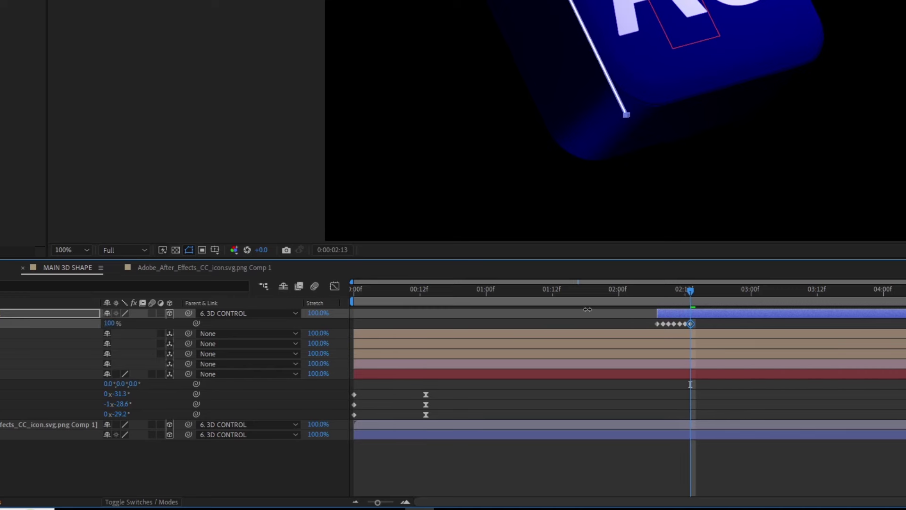
{"action": "left_click_drag", "start_coordinate": [688, 290], "coordinate": [670, 293]}
{"action": "key", "text": "Page_Down"}
{"action": "key", "text": "Page_Down"}
{"action": "key", "text": "Page_Down"}
{"action": "key", "text": "Page_Down"}
{"action": "key", "text": "Page_Down"}
{"action": "key", "text": "Page_Down"}
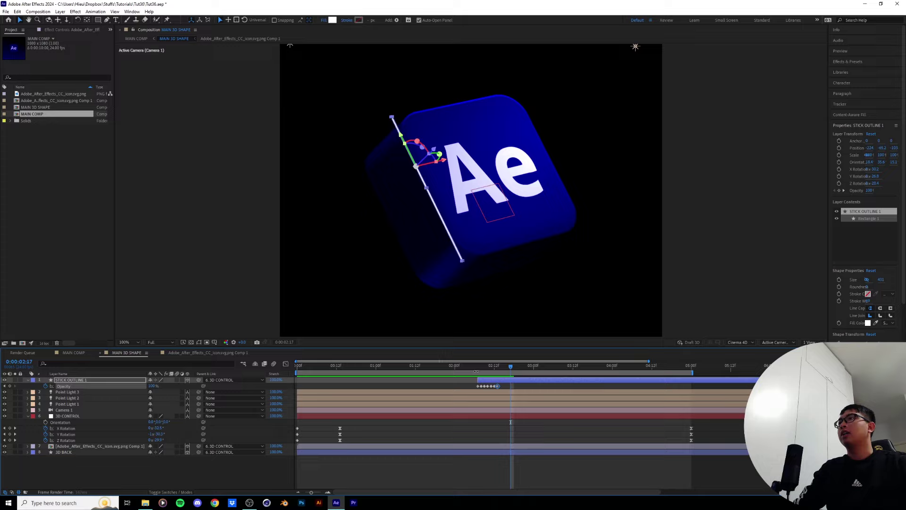
Step: Repeat the seven Opacity flicker keyframes near 03:06 and split the stick layer at 03:10
{"action": "left_click", "coordinate": [458, 366]}
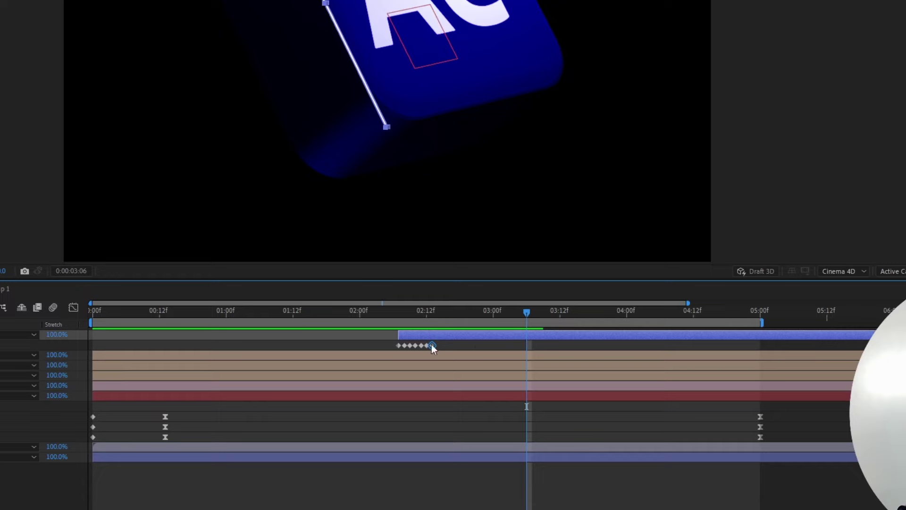
{"action": "left_click_drag", "start_coordinate": [378, 346], "coordinate": [447, 351]}
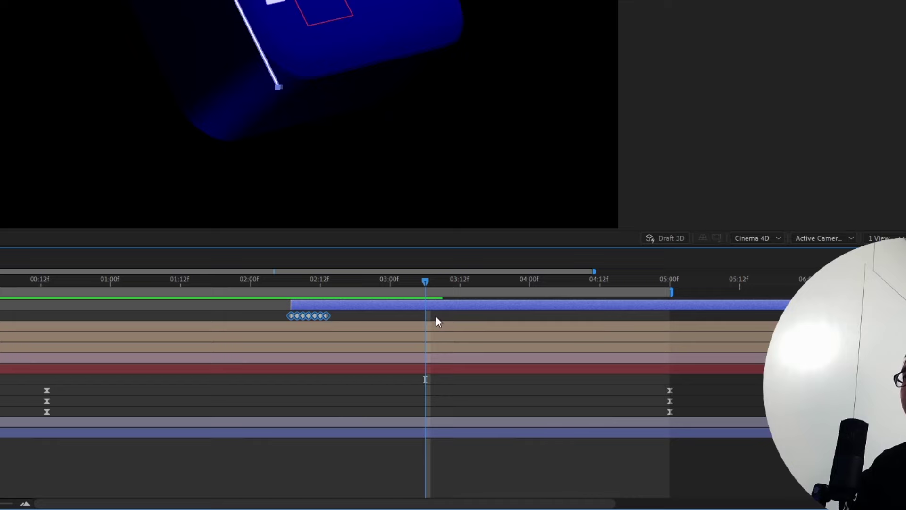
{"action": "key", "text": "ctrl+v"}
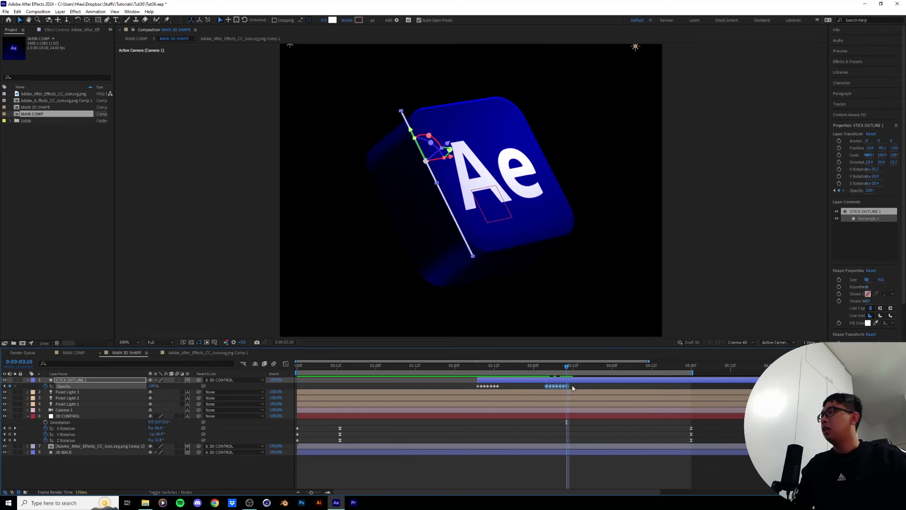
{"action": "key", "text": "ctrl+shift+d"}
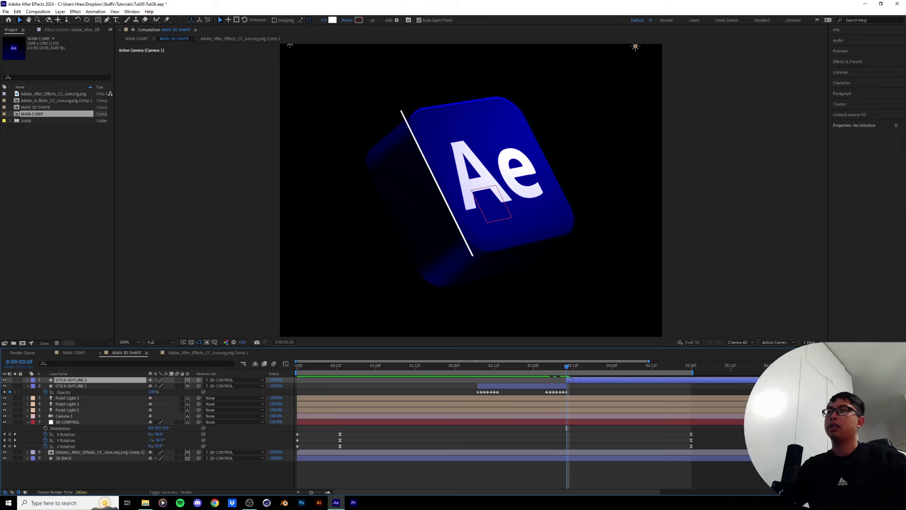
Step: Delete the split-off stick piece and preview the animation from 02:19
{"action": "key", "text": "Delete"}
{"action": "left_click_drag", "start_coordinate": [566, 366], "coordinate": [518, 366]}
{"action": "key", "text": "space"}
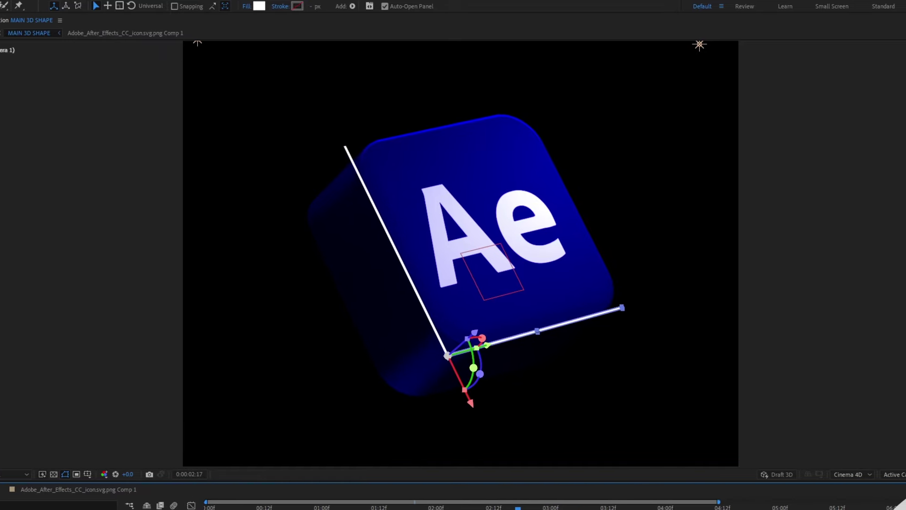
Step: Create STICK OUTLINE 2 as a duplicate of the stick lying along the cube's front-left edge
{"action": "left_click", "coordinate": [29, 462]}
{"action": "left_click", "coordinate": [2, 244]}
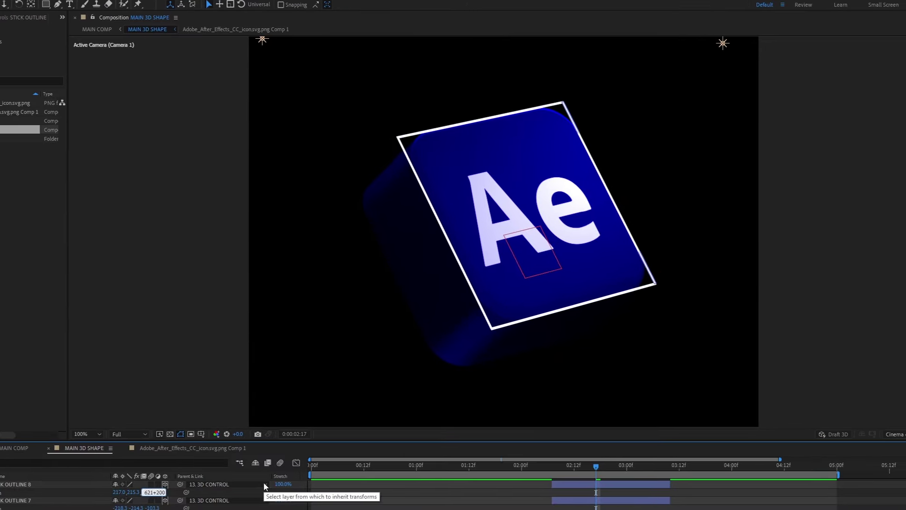
{"action": "left_click_drag", "start_coordinate": [156, 492], "coordinate": [294, 508]}
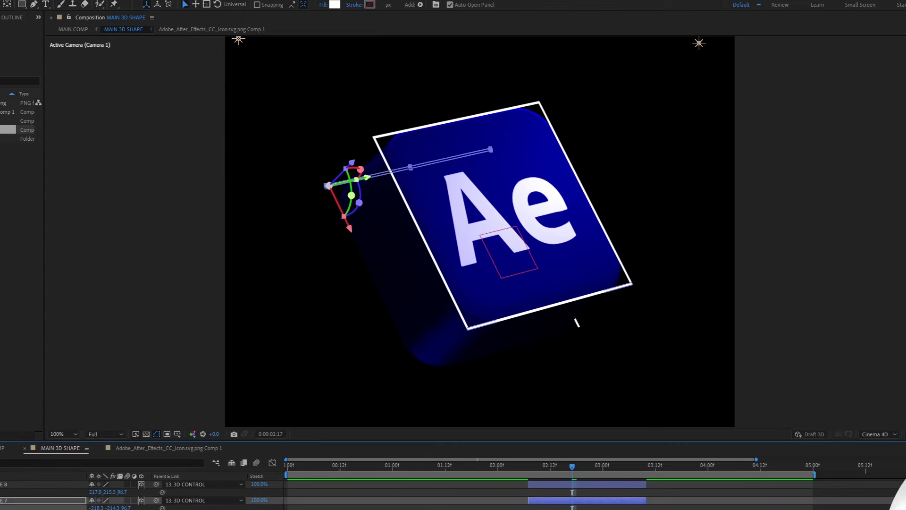
{"action": "key", "text": "Page_Up"}
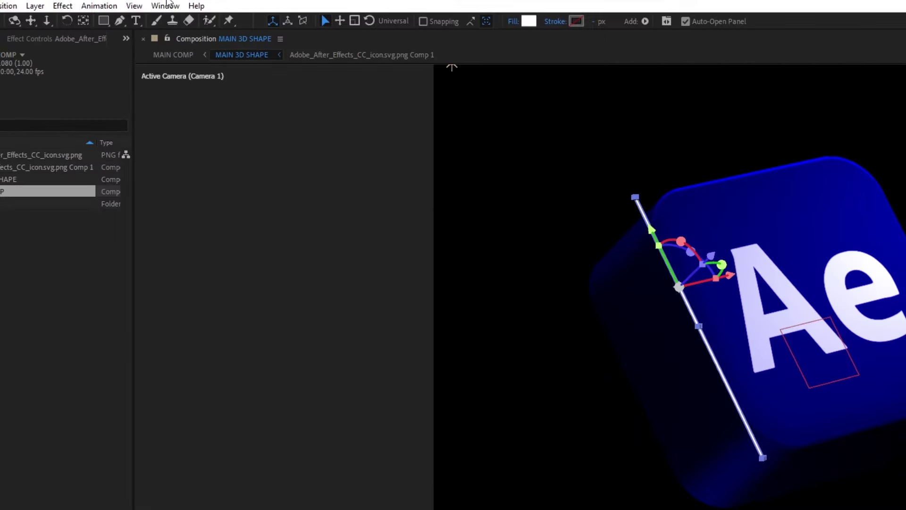
{"action": "left_click", "coordinate": [165, 5]}
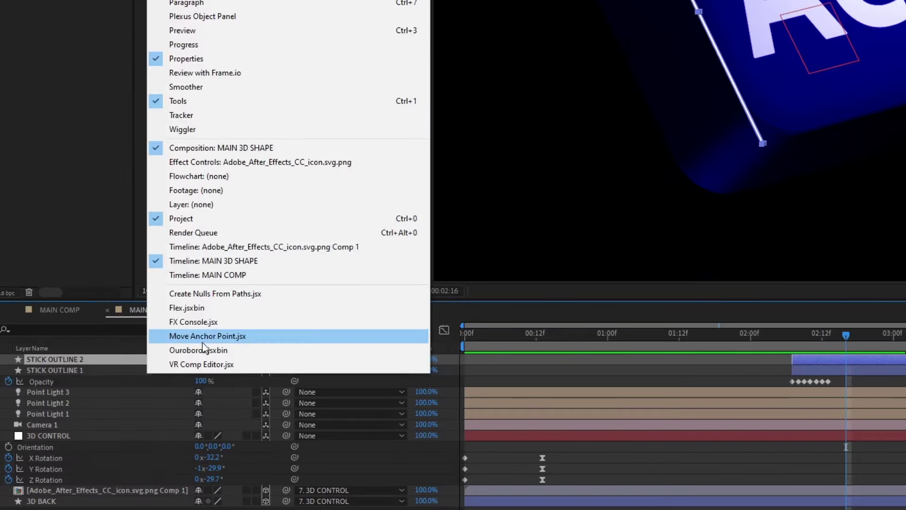
Step: Move STICK OUTLINE 2's anchor to its bottom with Move Anchor Point.jsx and add 90° Z Rotation
{"action": "left_click", "coordinate": [199, 337]}
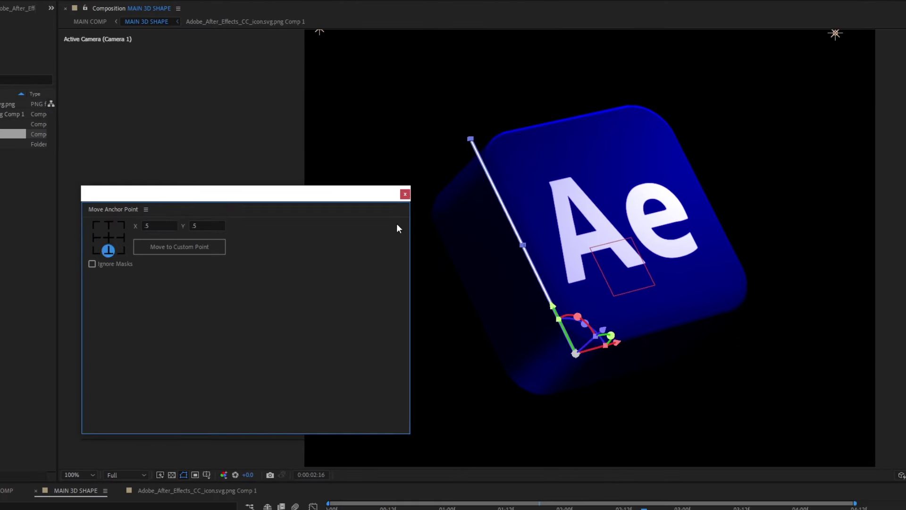
{"action": "left_click", "coordinate": [404, 192]}
{"action": "key", "text": "r"}
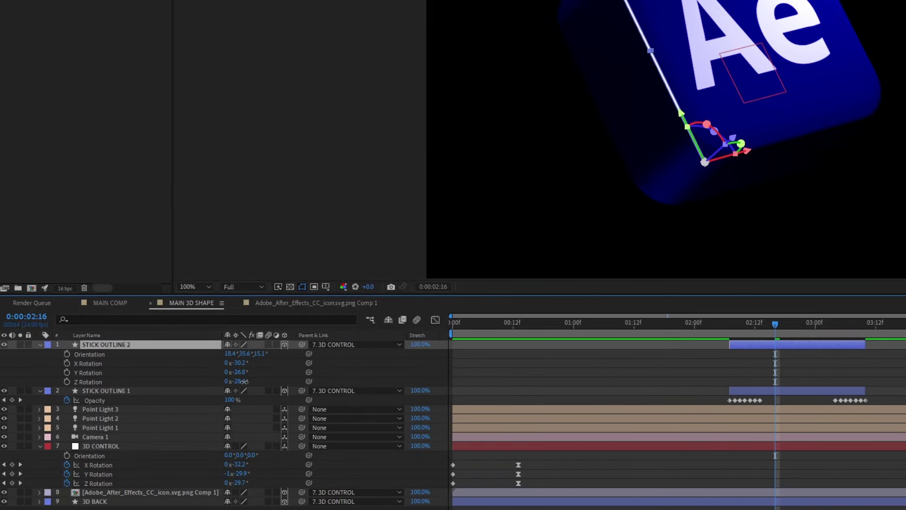
{"action": "left_click_drag", "start_coordinate": [244, 381], "coordinate": [284, 380]}
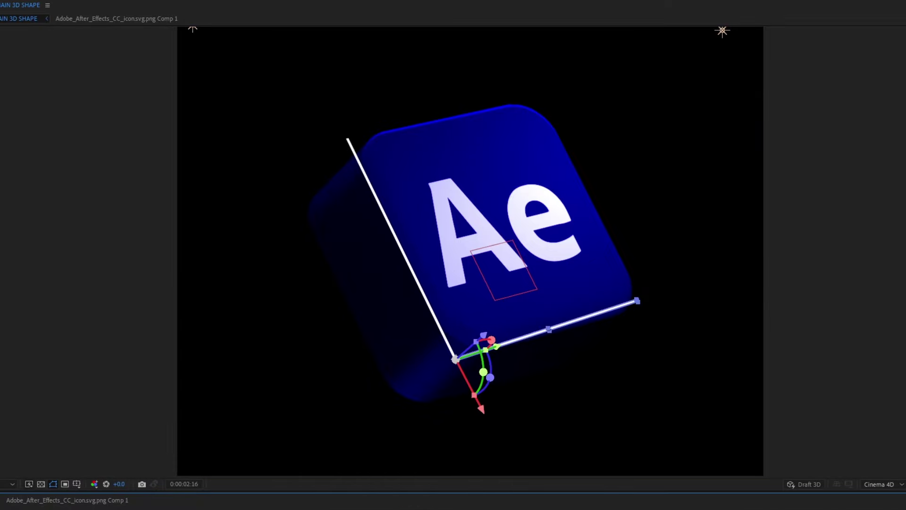
{"action": "left_click_drag", "start_coordinate": [283, 380], "coordinate": [238, 381]}
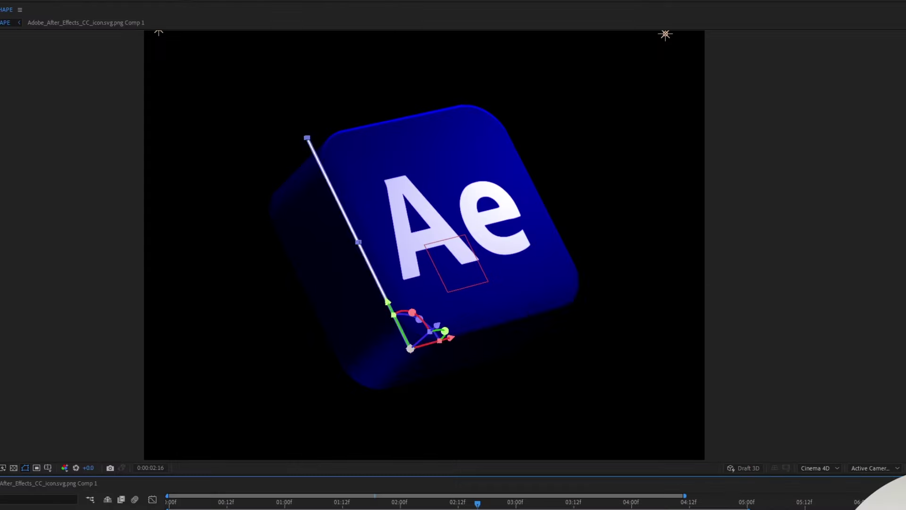
{"action": "key", "text": "Return"}
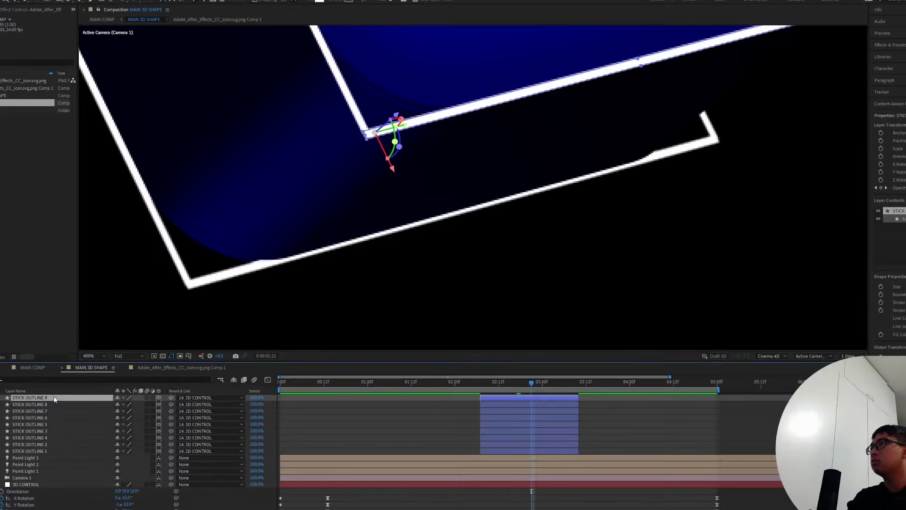
Step: Rotate another stick onto the cube's lower corner and set Accepts Lights Off, Diffuse 100%
{"action": "left_click_drag", "start_coordinate": [376, 141], "coordinate": [350, 197]}
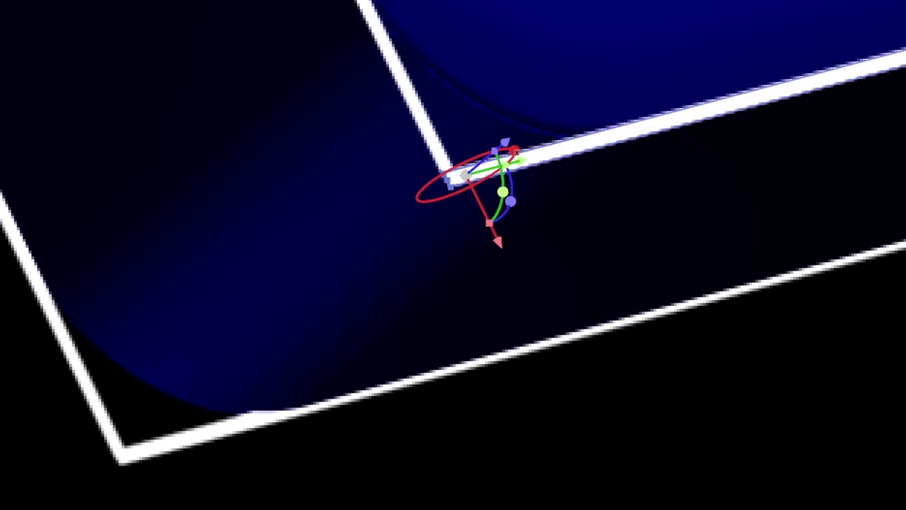
{"action": "left_click_drag", "start_coordinate": [473, 184], "coordinate": [487, 186]}
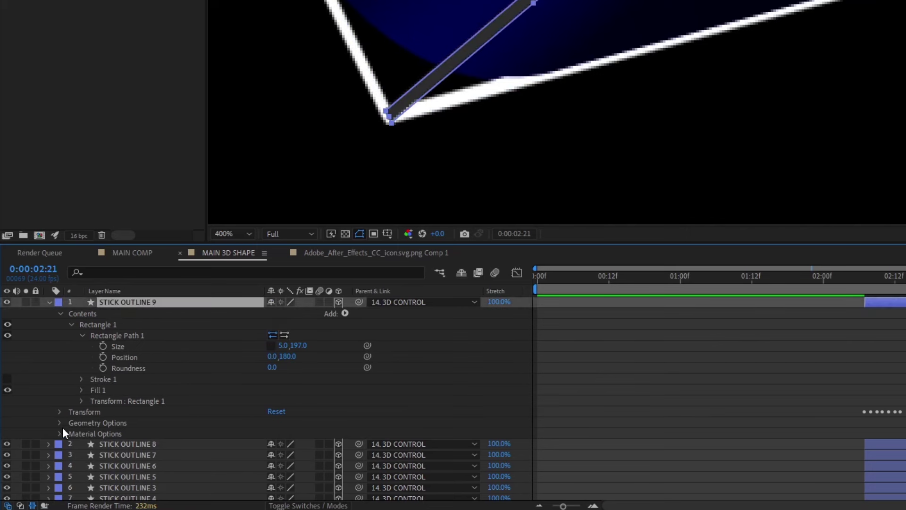
{"action": "left_click", "coordinate": [59, 431]}
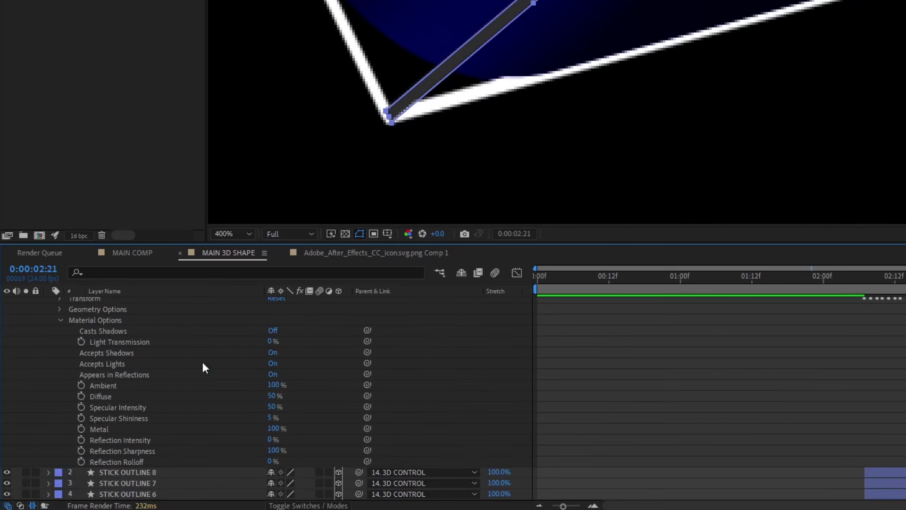
{"action": "left_click", "coordinate": [273, 363]}
{"action": "left_click", "coordinate": [285, 398]}
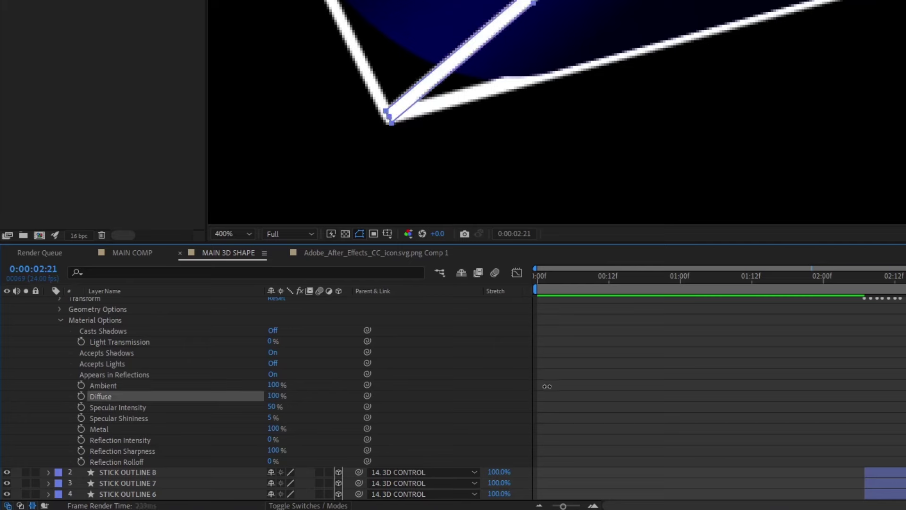
Step: Restack the stick layers so they appear at staggered times
{"action": "left_click", "coordinate": [649, 394]}
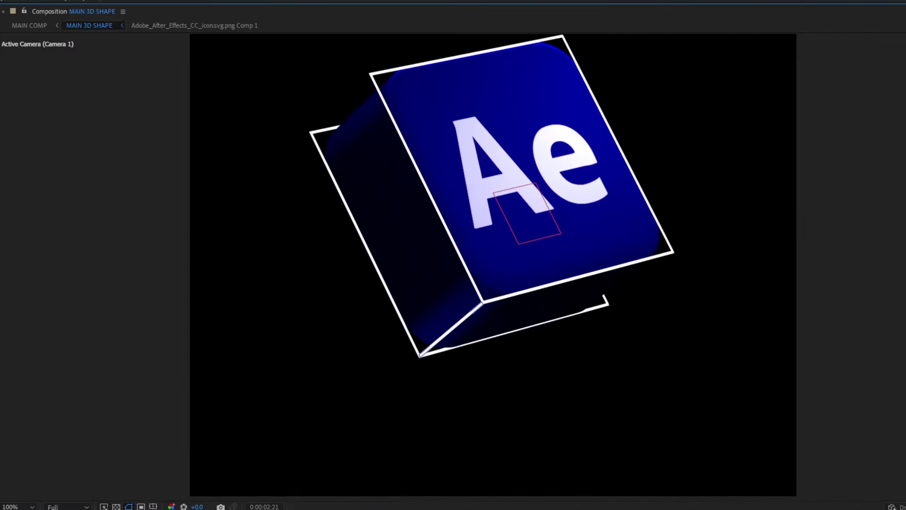
{"action": "scroll", "coordinate": [411, 345], "scroll_direction": "up", "scroll_amount": 2}
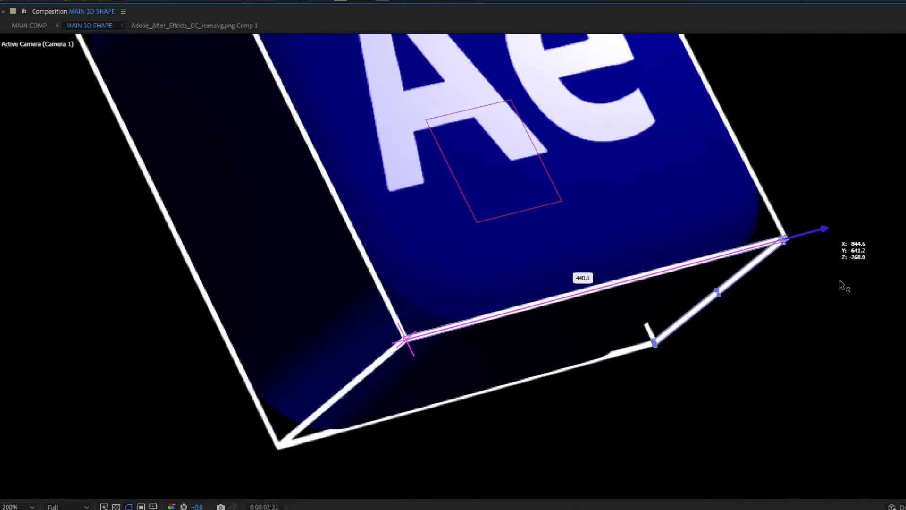
{"action": "scroll", "coordinate": [845, 283], "scroll_direction": "down", "scroll_amount": 3}
{"action": "scroll", "coordinate": [323, 121], "scroll_direction": "up", "scroll_amount": 3}
{"action": "scroll", "coordinate": [627, 197], "scroll_direction": "up", "scroll_amount": 2}
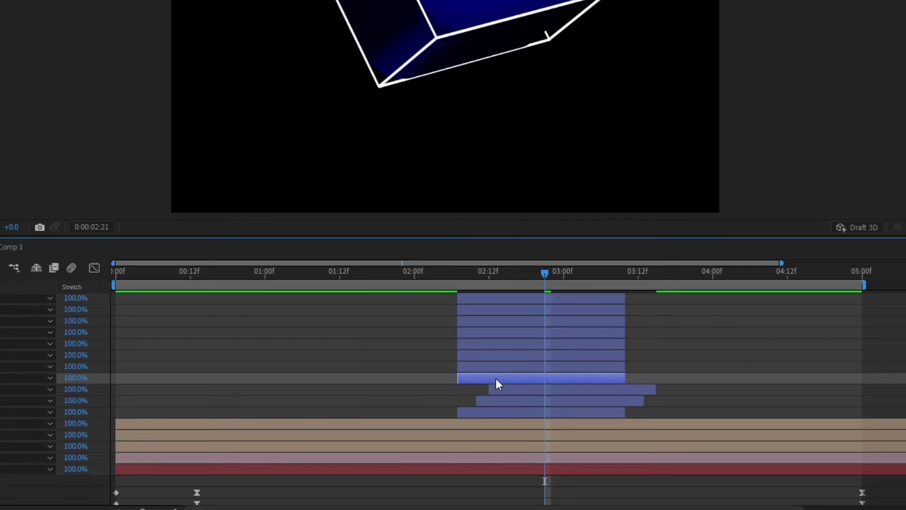
{"action": "left_click_drag", "start_coordinate": [496, 378], "coordinate": [522, 298]}
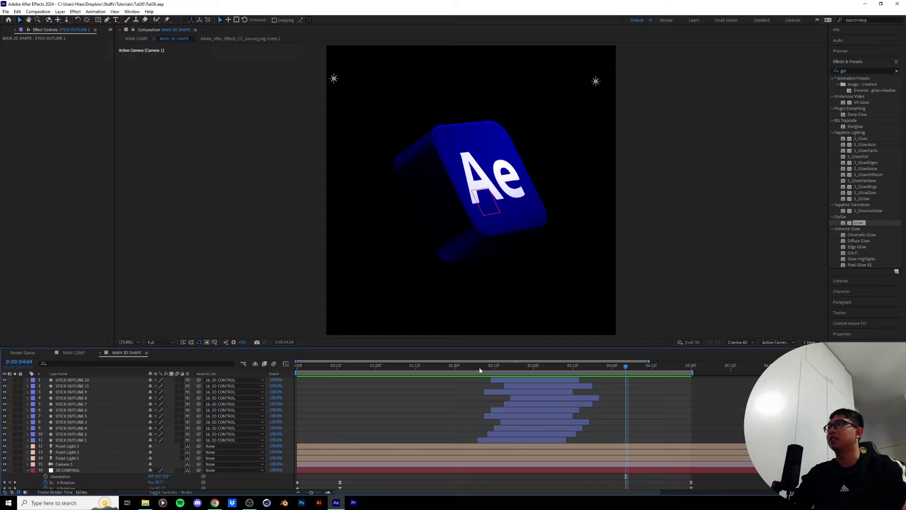
Step: Preview the stick animation from 02:05
{"action": "left_click", "coordinate": [471, 367]}
{"action": "key", "text": "space"}
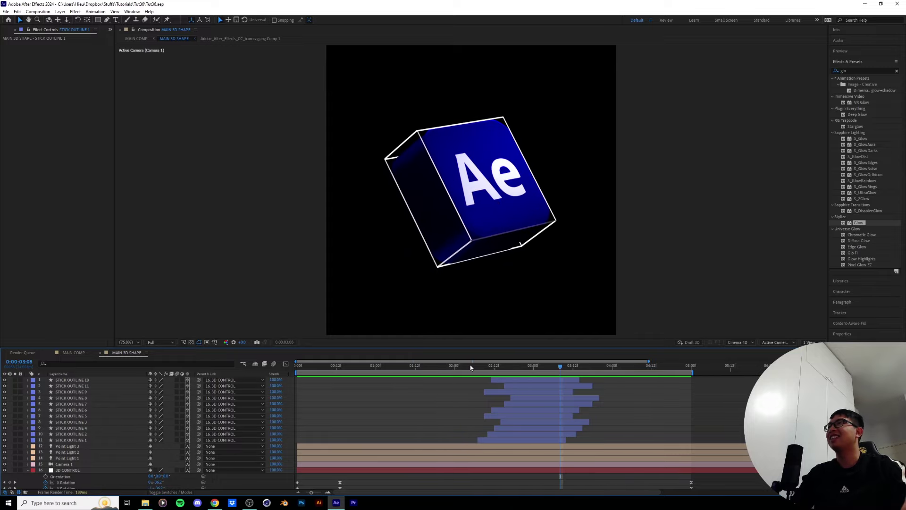
{"action": "key", "text": "space"}
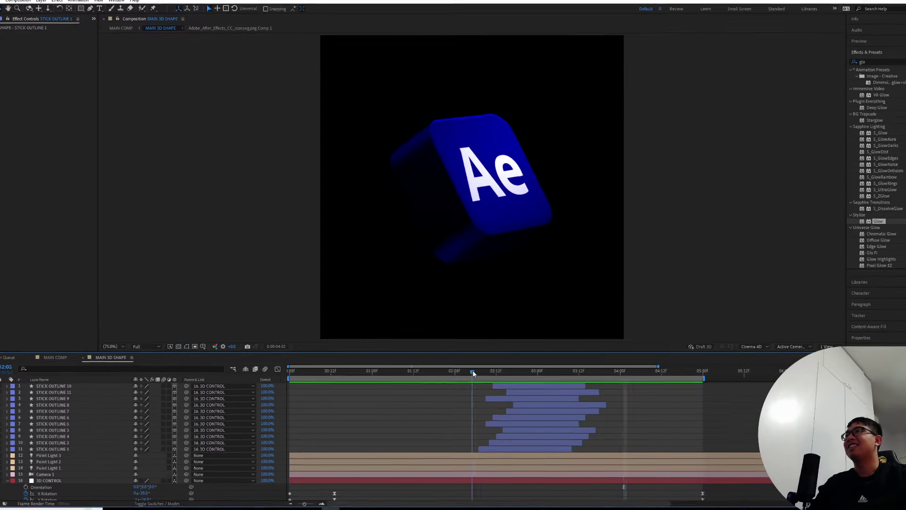
Step: Switch to MAIN COMP at 00:17 and select the MAIN 3D SHAPE layer
{"action": "left_click", "coordinate": [42, 365]}
{"action": "left_click_drag", "start_coordinate": [376, 377], "coordinate": [352, 385]}
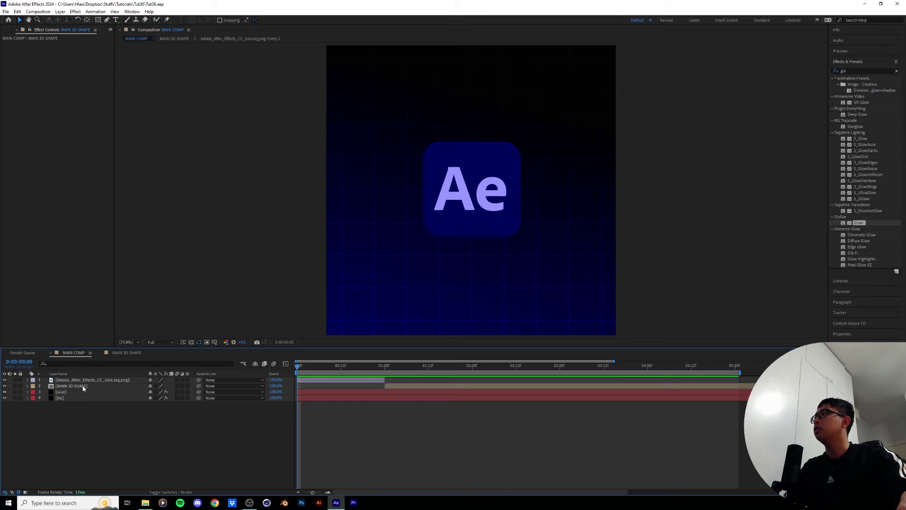
{"action": "left_click", "coordinate": [83, 387]}
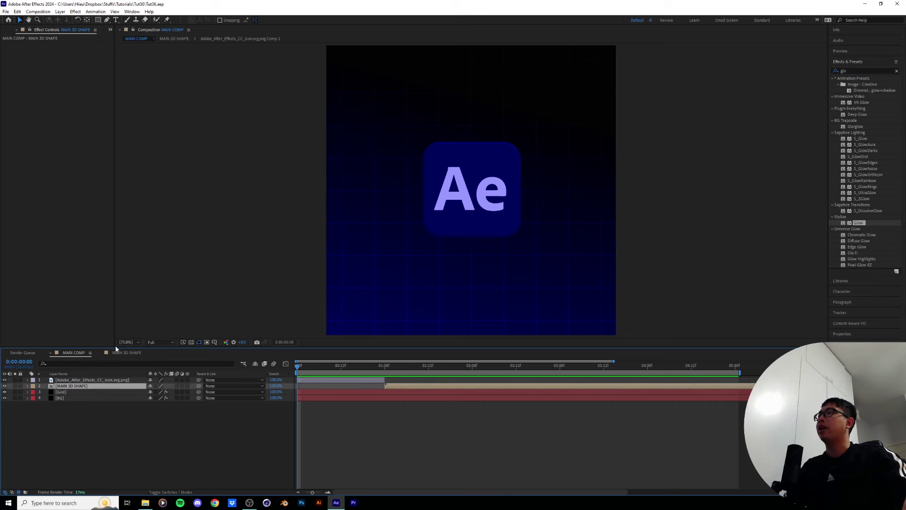
{"action": "left_click", "coordinate": [60, 11]}
Step: Add a new shape layer and draw a curved freeform path over the Ae icon
{"action": "mouse_move", "coordinate": [71, 20]}
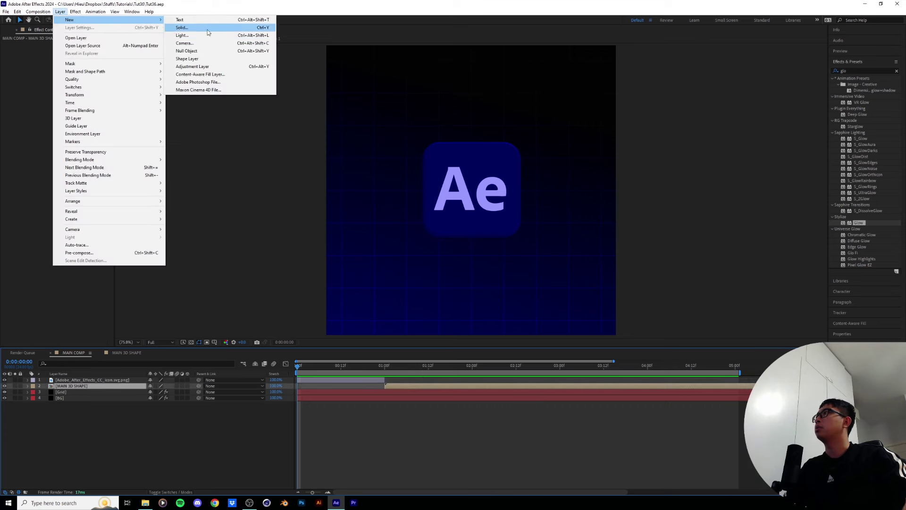
{"action": "left_click", "coordinate": [189, 60]}
{"action": "key", "text": "q"}
{"action": "left_click", "coordinate": [107, 21]}
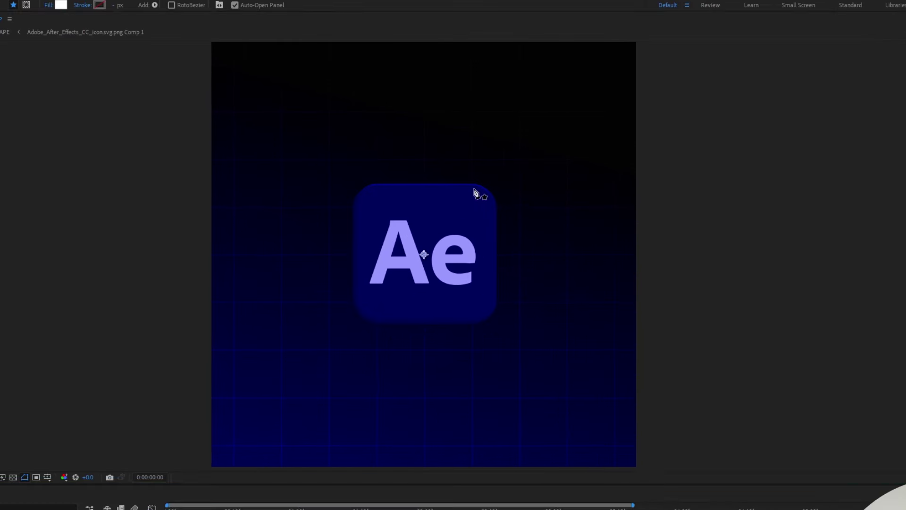
{"action": "left_click", "coordinate": [506, 145]}
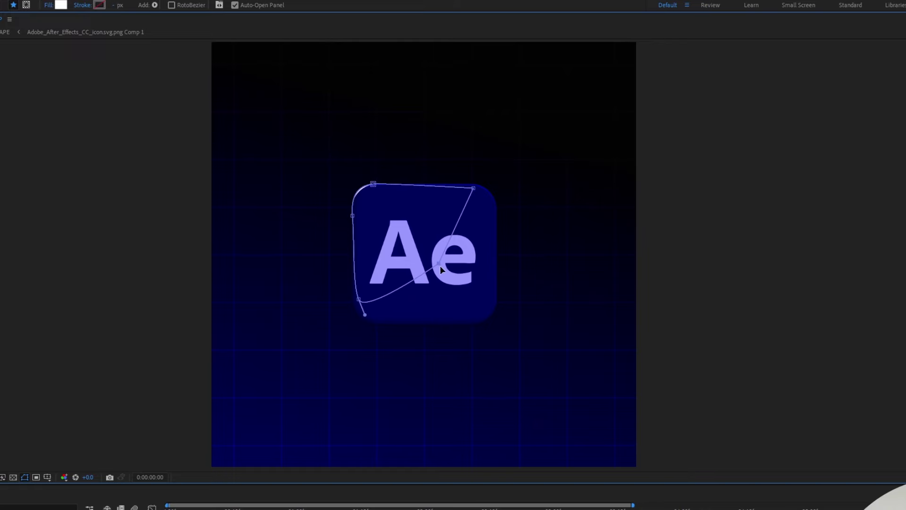
{"action": "left_click_drag", "start_coordinate": [440, 266], "coordinate": [465, 236]}
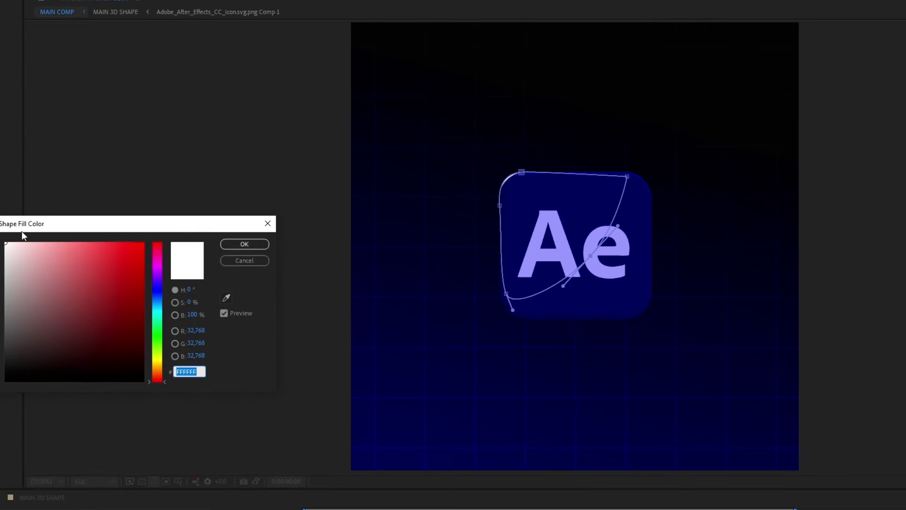
Step: Fill the shape with the icon's light purple 9E9EFF and parent it to Adobe_After_Effects_CC_icon.svg.png
{"action": "left_click", "coordinate": [226, 297]}
{"action": "left_click", "coordinate": [549, 218]}
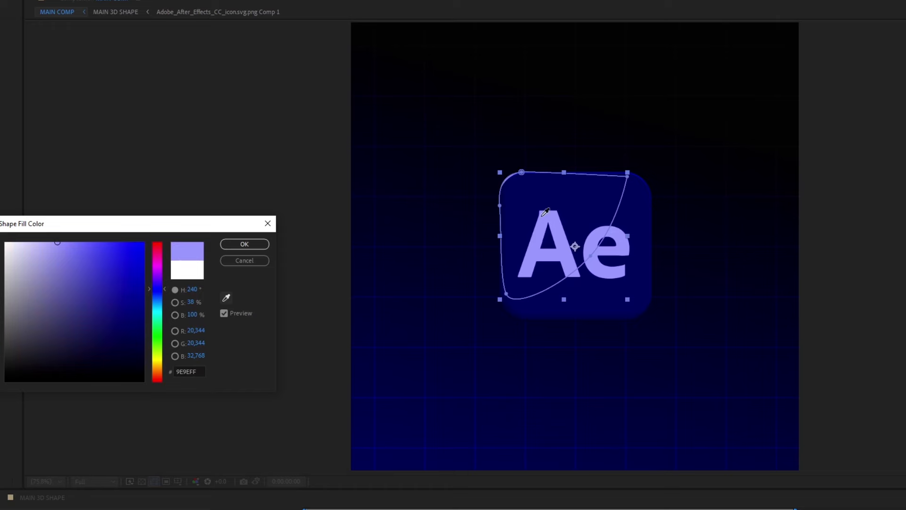
{"action": "left_click", "coordinate": [245, 244]}
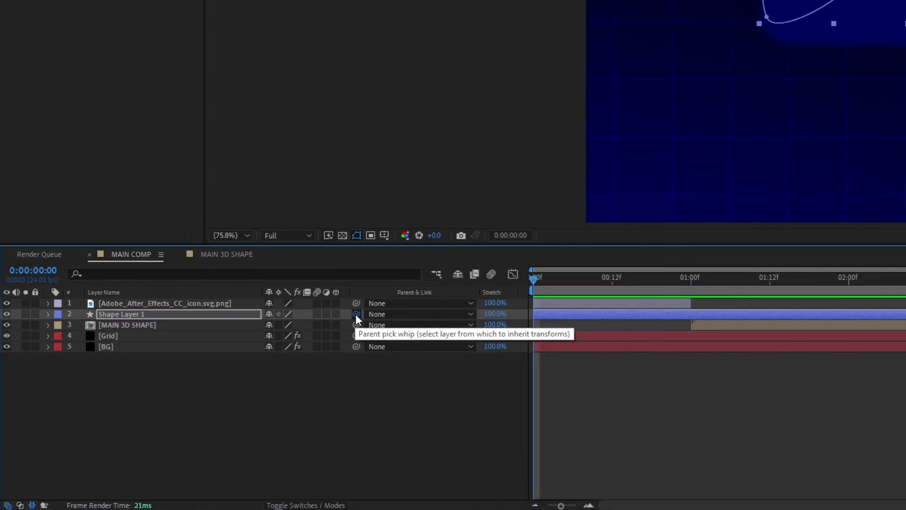
{"action": "left_click_drag", "start_coordinate": [355, 314], "coordinate": [197, 302]}
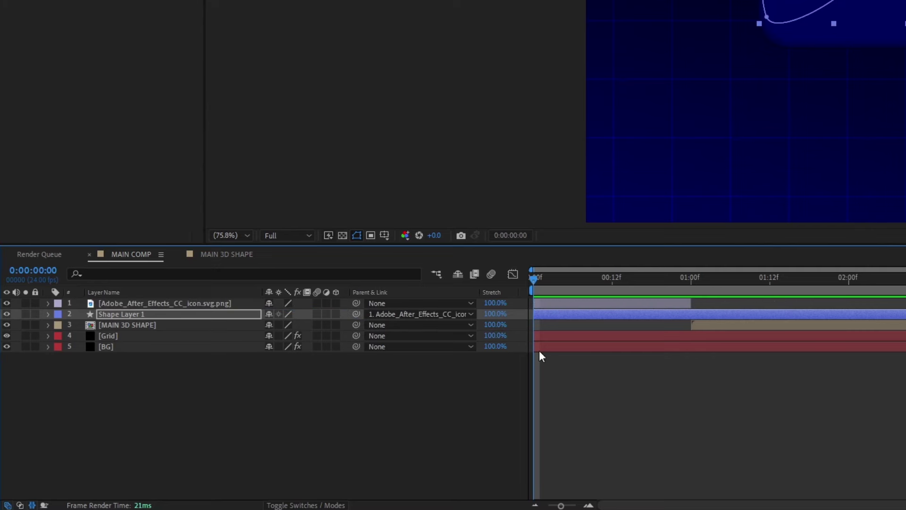
{"action": "left_click_drag", "start_coordinate": [535, 278], "coordinate": [577, 279]}
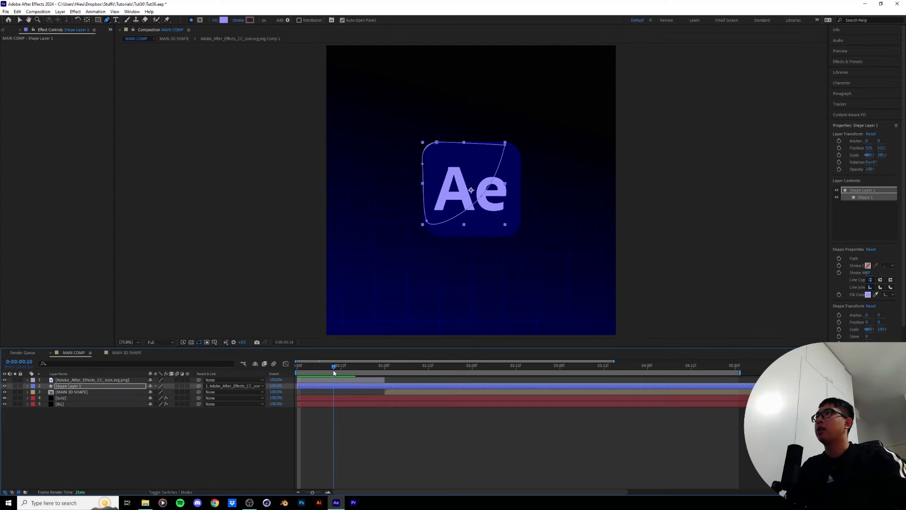
Step: Apply Glow to Shape Layer 1 at frame 14 and lower its Glow Radius slightly
{"action": "key", "text": "space"}
{"action": "left_click", "coordinate": [341, 372]}
{"action": "mouse_move", "coordinate": [341, 372]}
{"action": "left_mouse_down"}
{"action": "mouse_move", "coordinate": [331, 372]}
{"action": "mouse_move", "coordinate": [367, 371]}
{"action": "mouse_move", "coordinate": [348, 371]}
{"action": "left_mouse_up"}
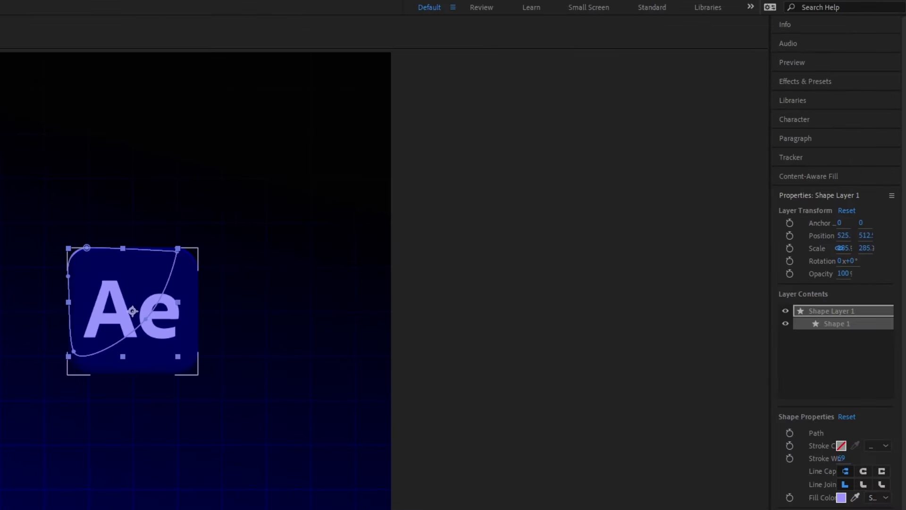
{"action": "left_click", "coordinate": [826, 84]}
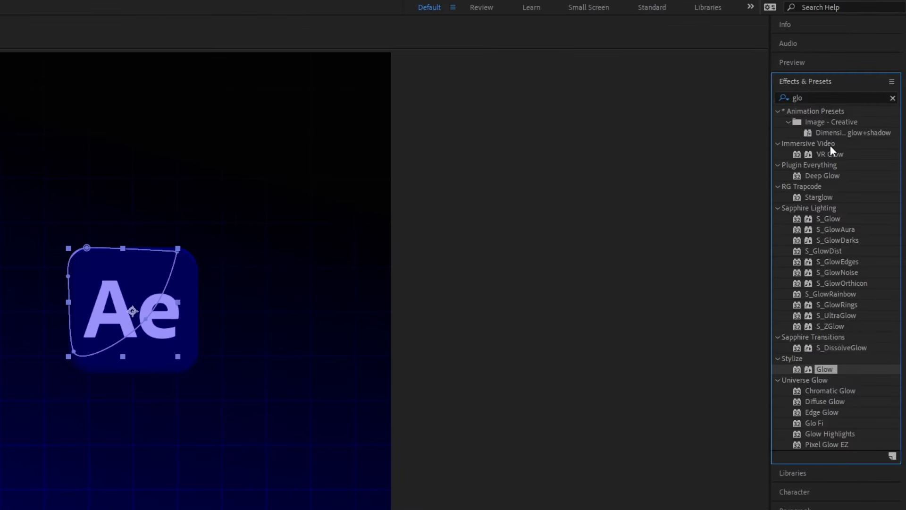
{"action": "double_click", "coordinate": [822, 370]}
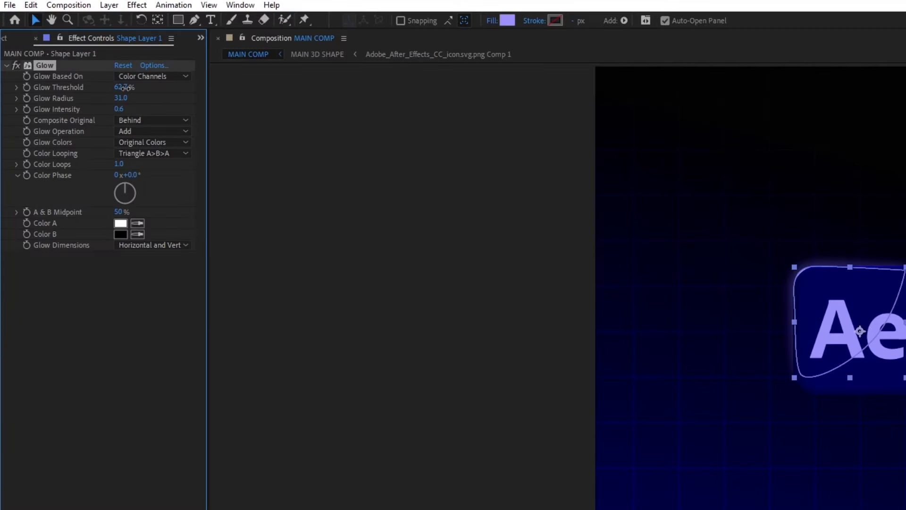
{"action": "scroll", "coordinate": [851, 271], "scroll_direction": "up", "scroll_amount": 4}
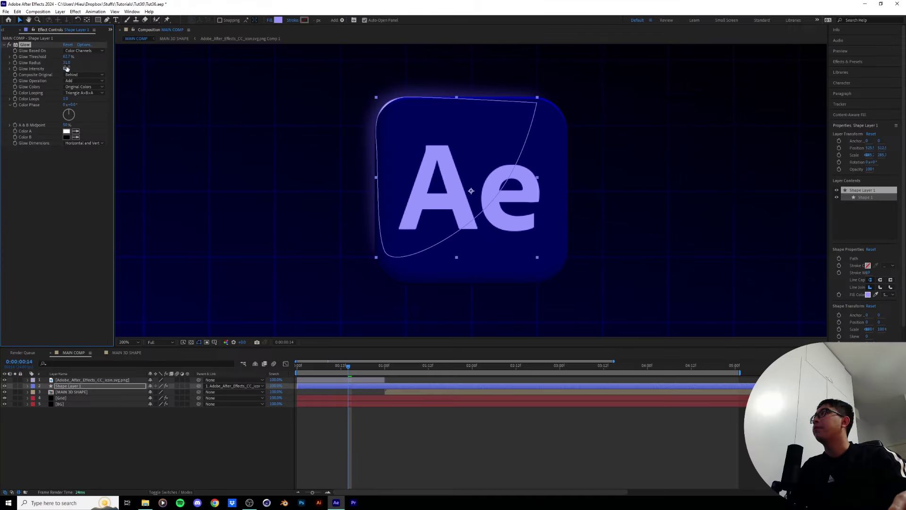
{"action": "left_click_drag", "start_coordinate": [63, 63], "coordinate": [62, 63]}
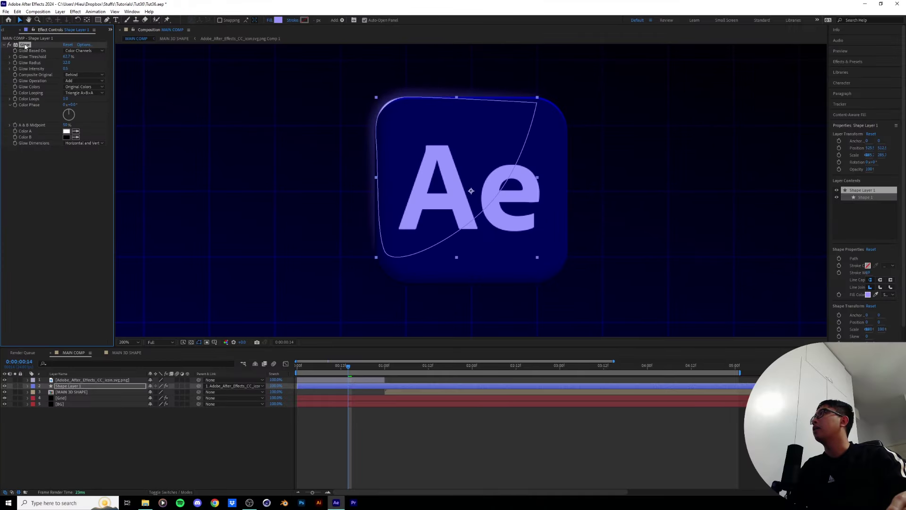
Step: Duplicate the effect as Glow 2 with threshold 85.5% and radius about 53
{"action": "key", "text": "ctrl+d"}
{"action": "mouse_move", "coordinate": [77, 167]}
{"action": "left_mouse_down"}
{"action": "mouse_move", "coordinate": [83, 161]}
{"action": "mouse_move", "coordinate": [71, 161]}
{"action": "left_mouse_up"}
{"action": "left_click_drag", "start_coordinate": [66, 167], "coordinate": [68, 171]}
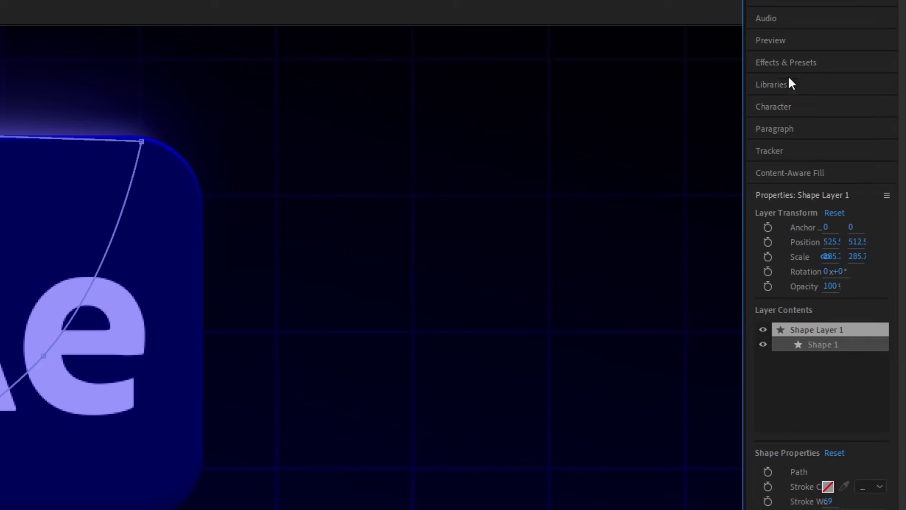
Step: Add Fast Box Blur above the Glow effects with Blur Radius about 5
{"action": "left_click", "coordinate": [855, 59]}
{"action": "left_click", "coordinate": [796, 75]}
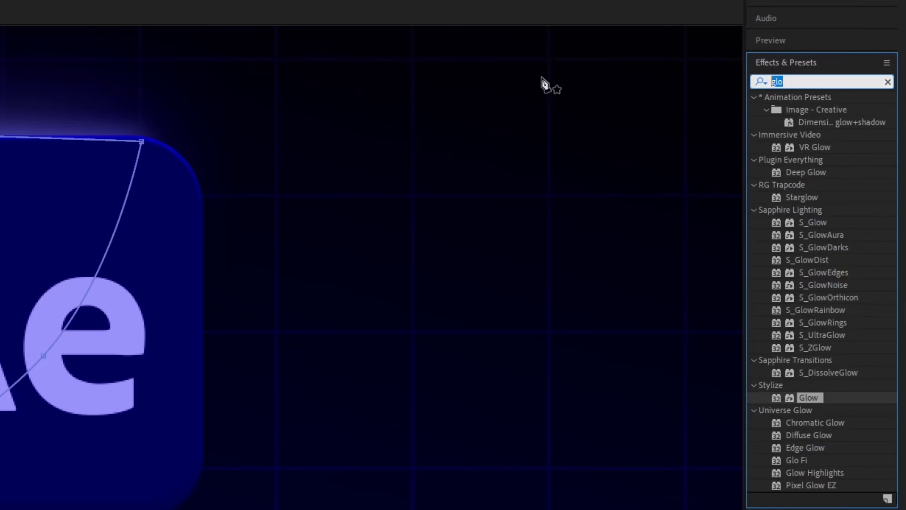
{"action": "type", "text": "blur"}
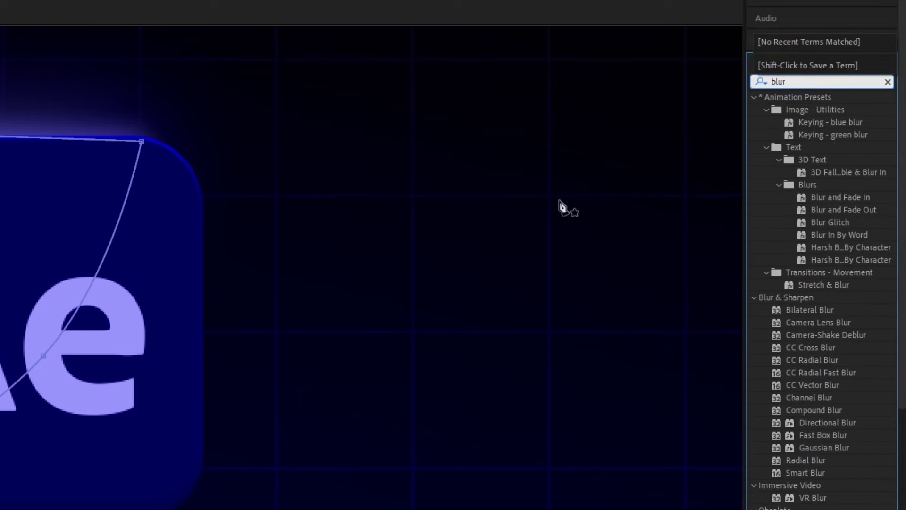
{"action": "left_click_drag", "start_coordinate": [829, 434], "coordinate": [60, 72]}
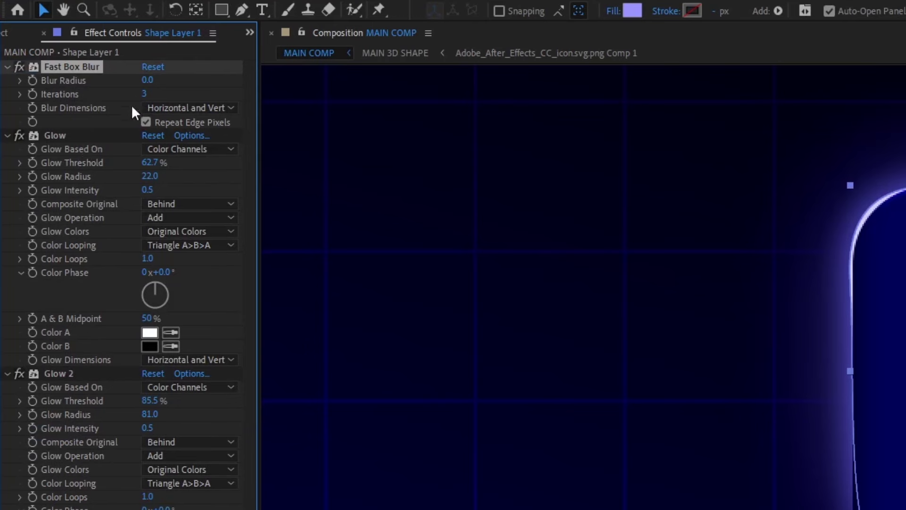
{"action": "left_click_drag", "start_coordinate": [149, 82], "coordinate": [183, 67]}
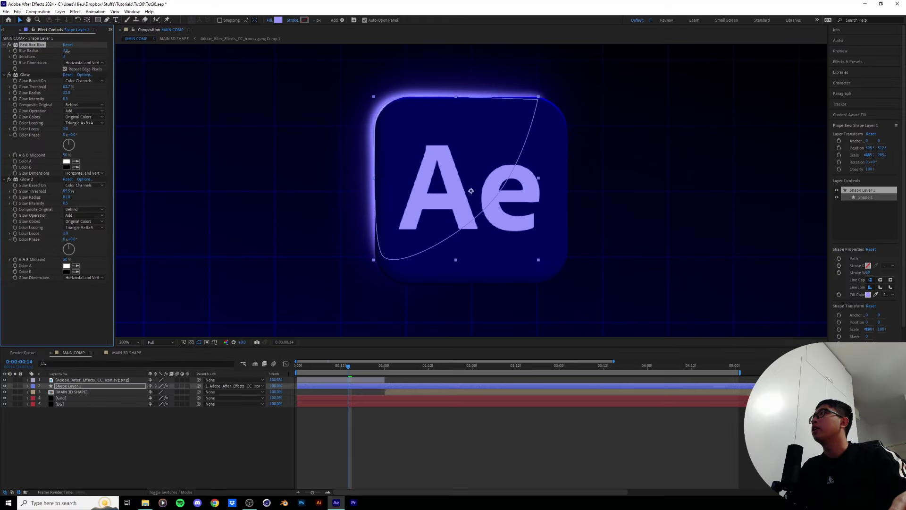
{"action": "left_click_drag", "start_coordinate": [67, 51], "coordinate": [68, 51]}
Step: Bring up Shape Layer 1's blend mode choices in the Modes column
{"action": "key", "text": "g"}
{"action": "left_click", "coordinate": [170, 492]}
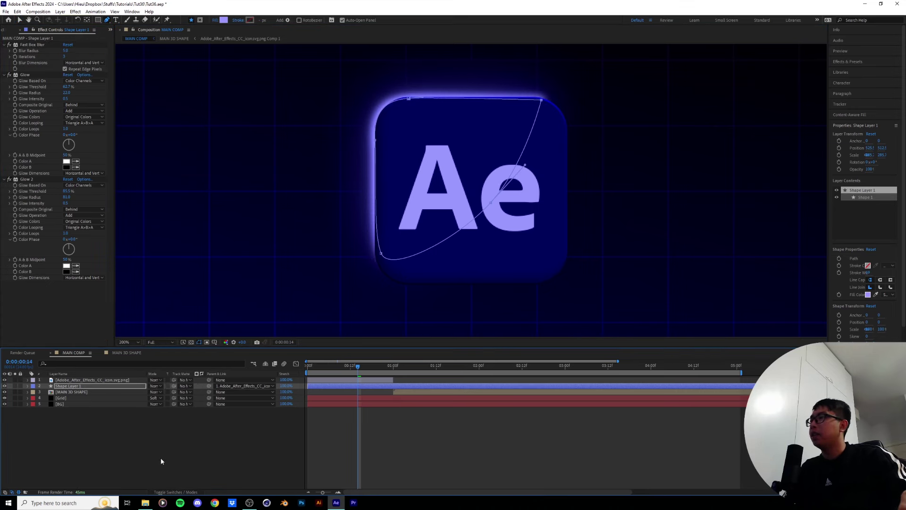
{"action": "left_click", "coordinate": [155, 386]}
Step: Set Shape Layer 1's blend mode to Lighter Color
{"action": "left_click", "coordinate": [171, 171]}
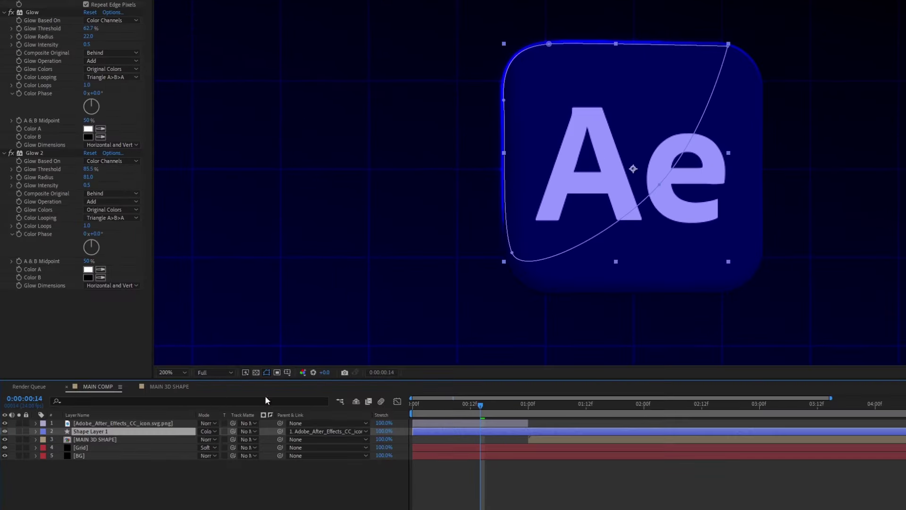
{"action": "left_click", "coordinate": [208, 431]}
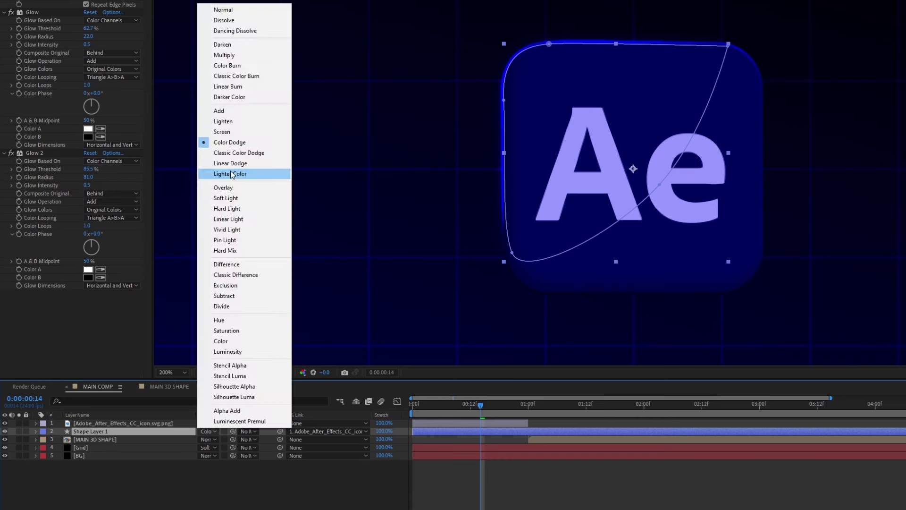
{"action": "left_click", "coordinate": [231, 174]}
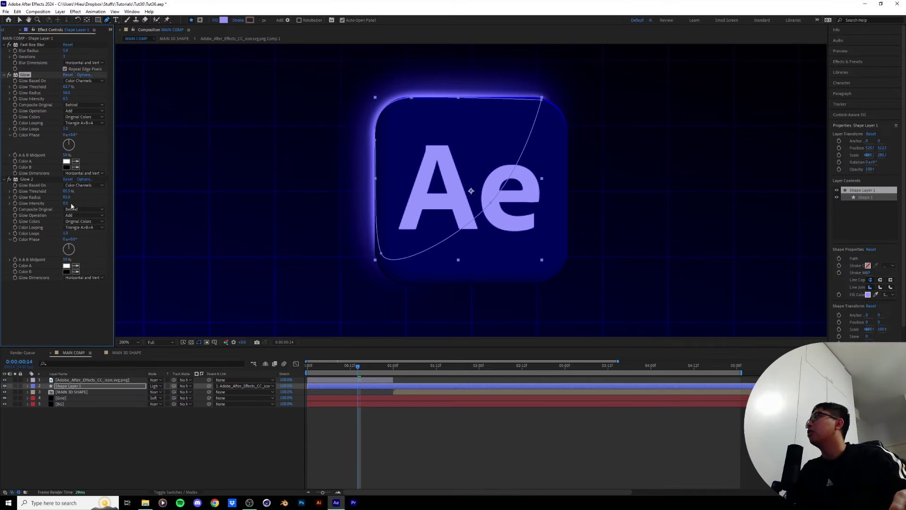
Step: Raise Glow 2's radius to 109.0 and Glow's threshold to 67.5%, and add a top-edge path vertex
{"action": "left_click_drag", "start_coordinate": [88, 177], "coordinate": [103, 178]}
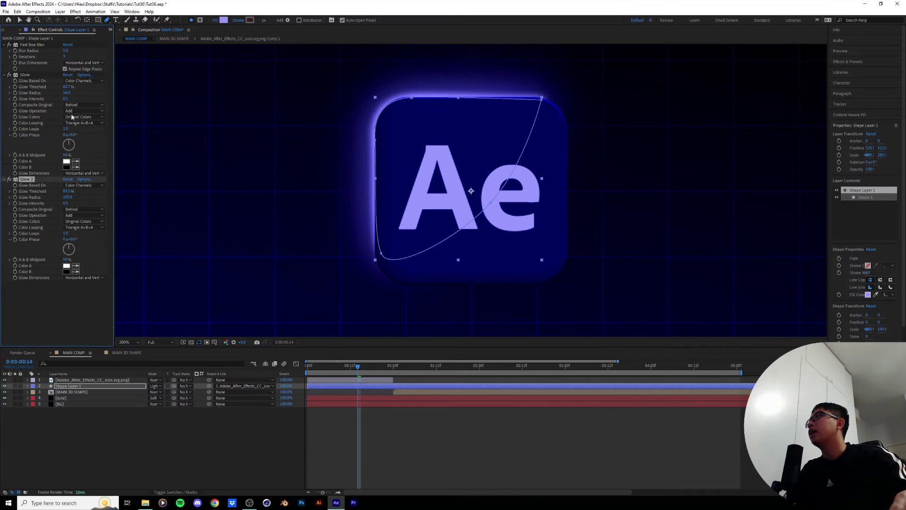
{"action": "left_click_drag", "start_coordinate": [68, 88], "coordinate": [73, 88]}
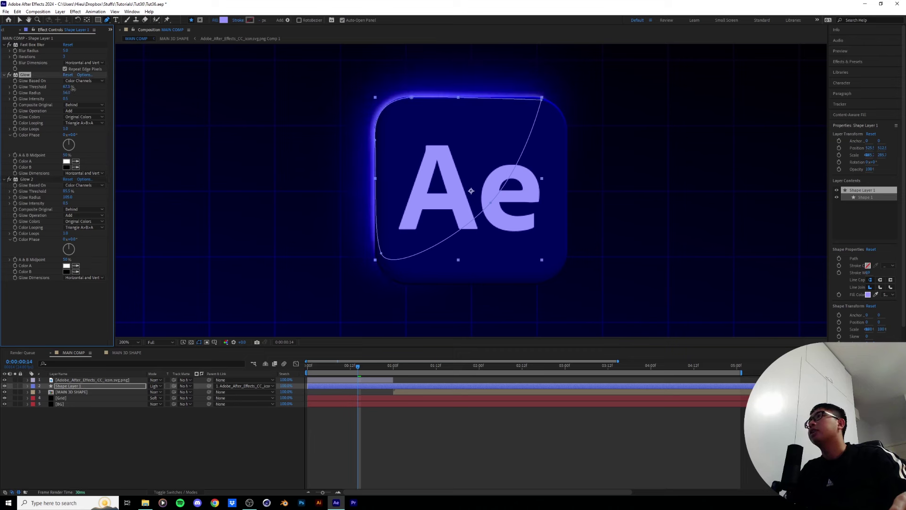
{"action": "left_click", "coordinate": [409, 96]}
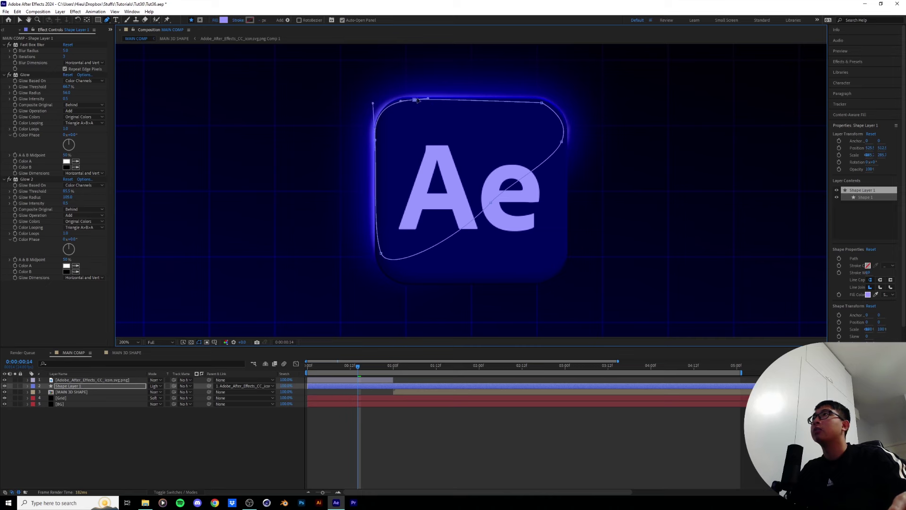
{"action": "key", "text": "F2"}
{"action": "key", "text": "shift+slash"}
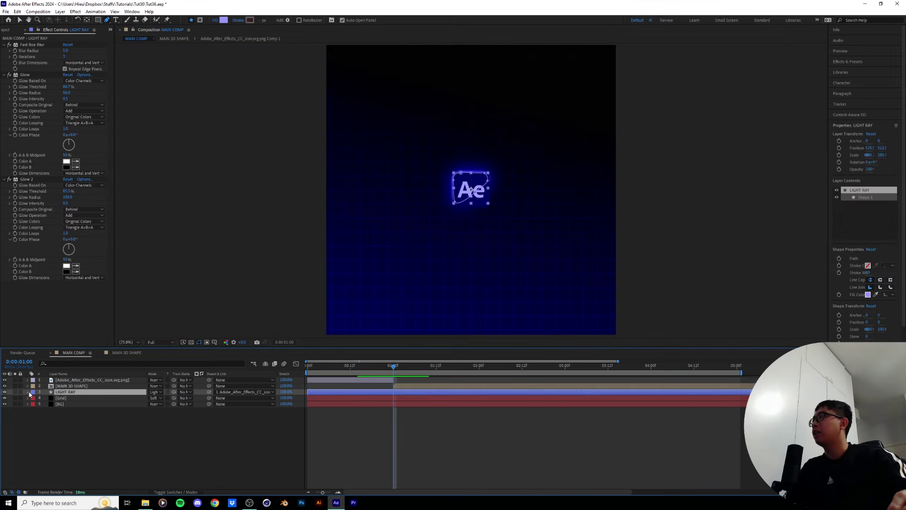
Step: Reveal LIGHT RAY's Shape 1 Path, set a Path keyframe at 01:00f, and move to 01:05f
{"action": "left_click", "coordinate": [27, 392]}
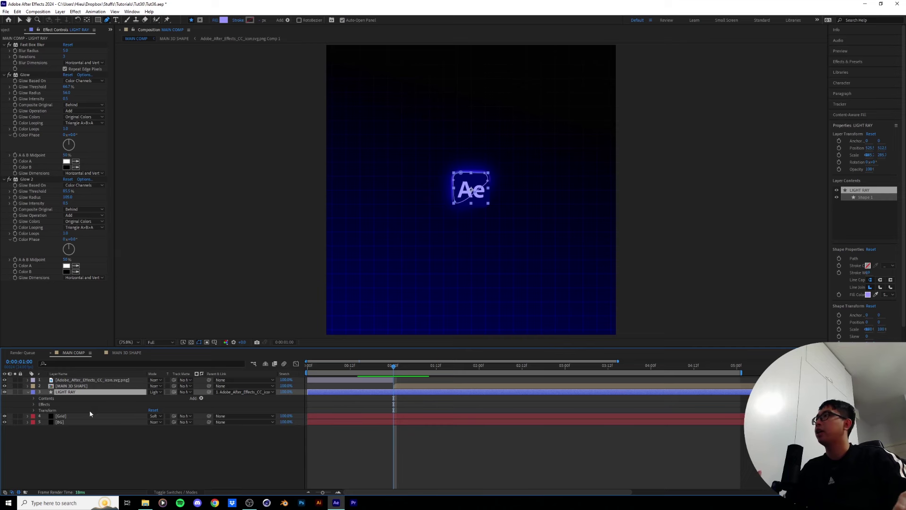
{"action": "left_click", "coordinate": [34, 398]}
{"action": "left_click", "coordinate": [40, 404]}
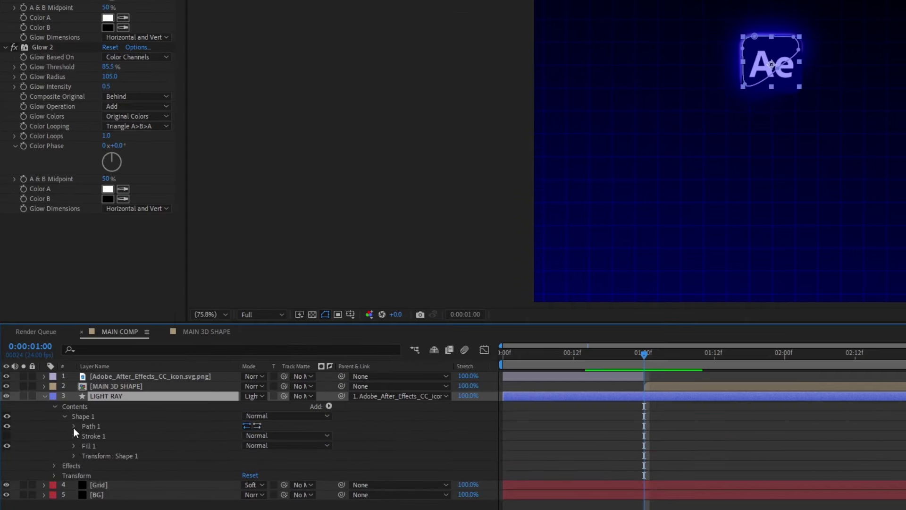
{"action": "left_click", "coordinate": [73, 426]}
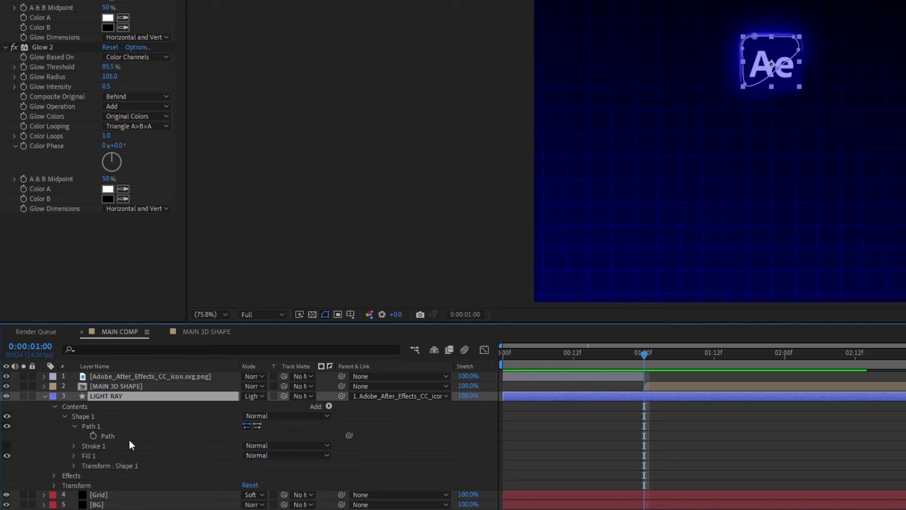
{"action": "left_click", "coordinate": [93, 436]}
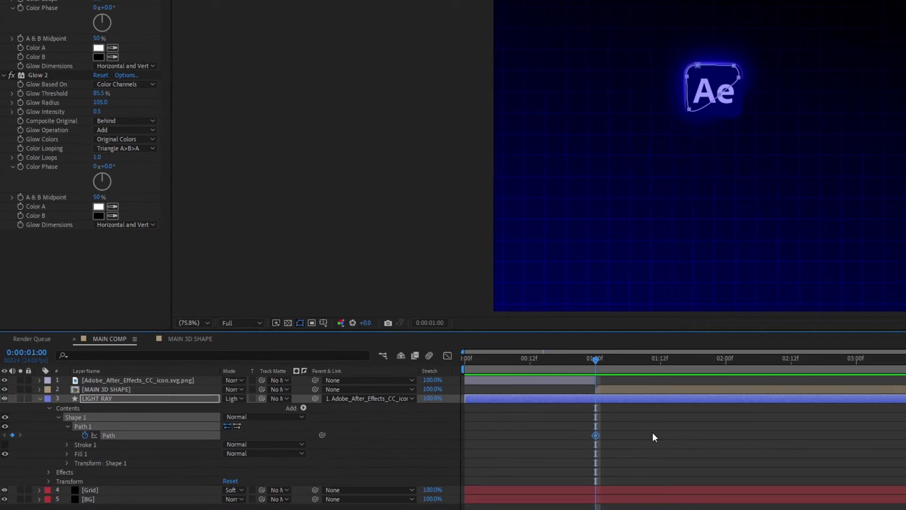
{"action": "left_click_drag", "start_coordinate": [599, 362], "coordinate": [624, 363]}
Step: Drag the ray's path vertices into a long diagonal beam cutting through the cube to the lower right
{"action": "left_click", "coordinate": [616, 401]}
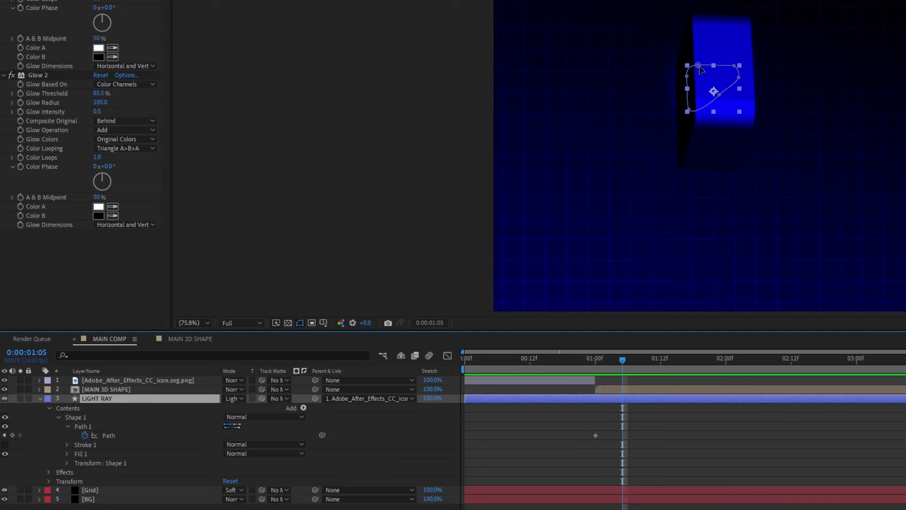
{"action": "left_click_drag", "start_coordinate": [698, 66], "coordinate": [675, 7]}
{"action": "left_click_drag", "start_coordinate": [689, 82], "coordinate": [656, 66]}
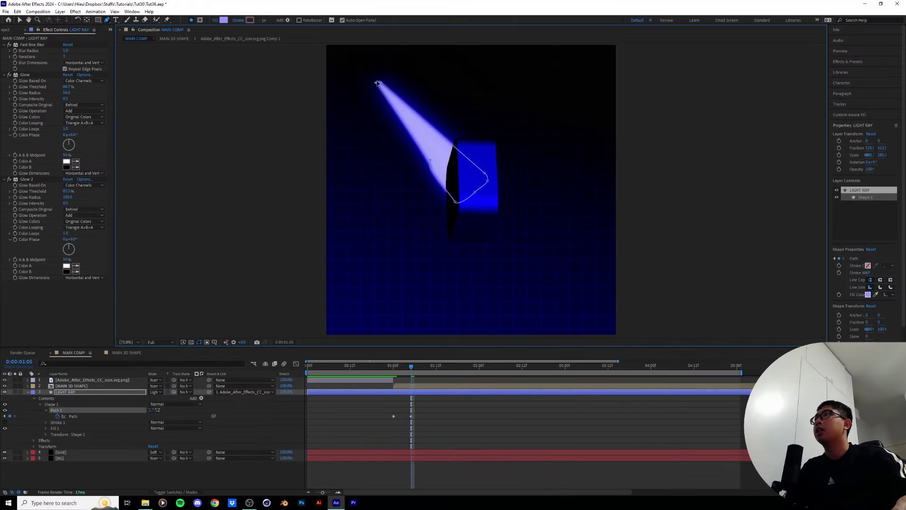
{"action": "left_click_drag", "start_coordinate": [474, 191], "coordinate": [598, 322]}
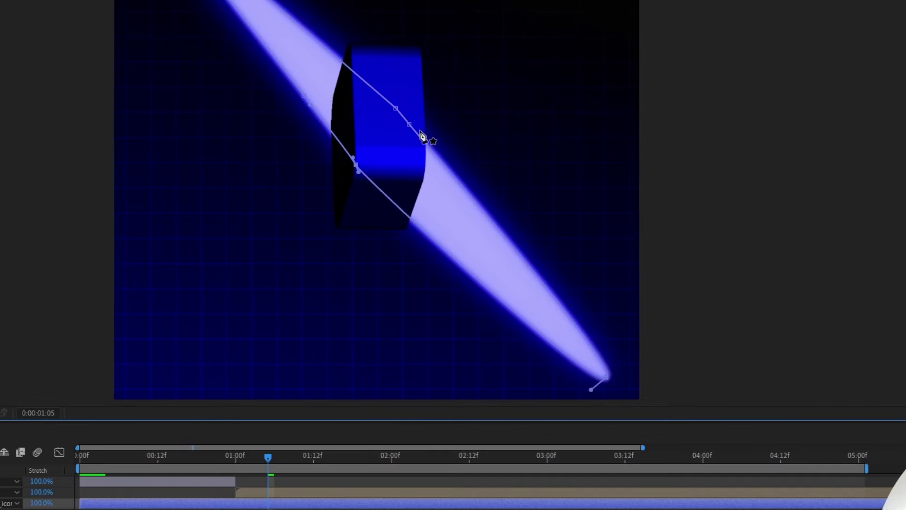
{"action": "left_click", "coordinate": [410, 125]}
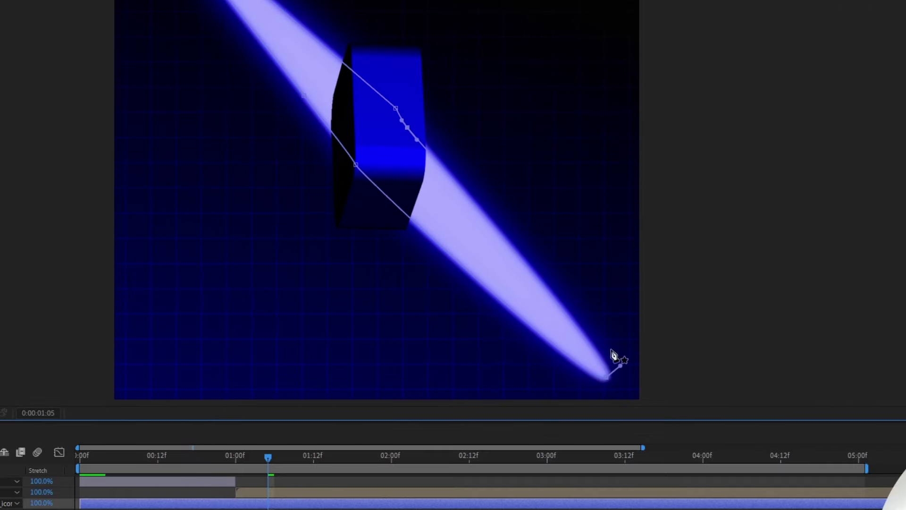
{"action": "left_click_drag", "start_coordinate": [605, 385], "coordinate": [608, 378]}
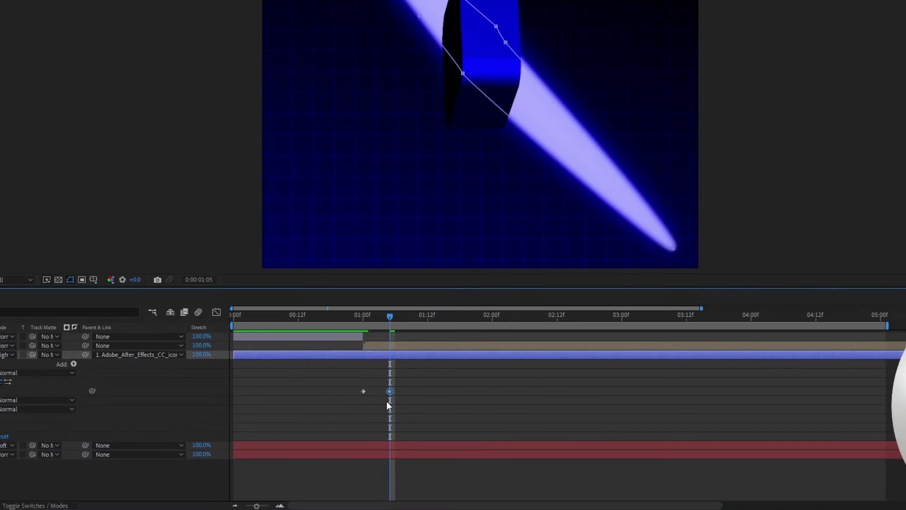
Step: In the speed graph, steepen the ease into the 01:05f Path keyframe, then review from 01:00
{"action": "left_click", "coordinate": [216, 312]}
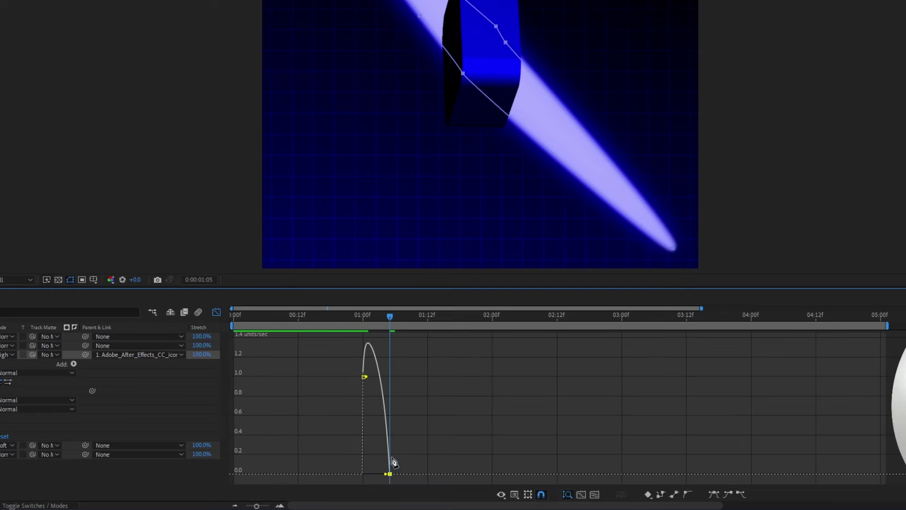
{"action": "left_click", "coordinate": [386, 477]}
{"action": "left_click_drag", "start_coordinate": [378, 478], "coordinate": [376, 474]}
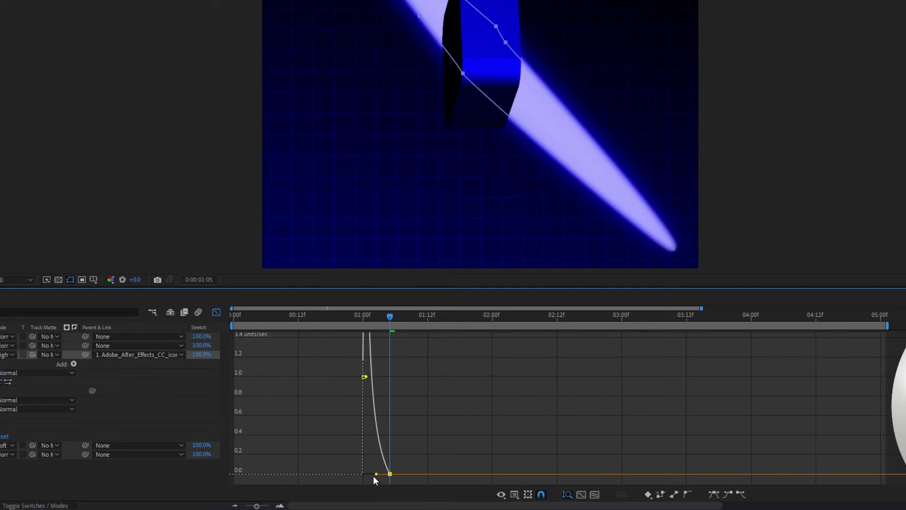
{"action": "left_click_drag", "start_coordinate": [383, 321], "coordinate": [360, 328]}
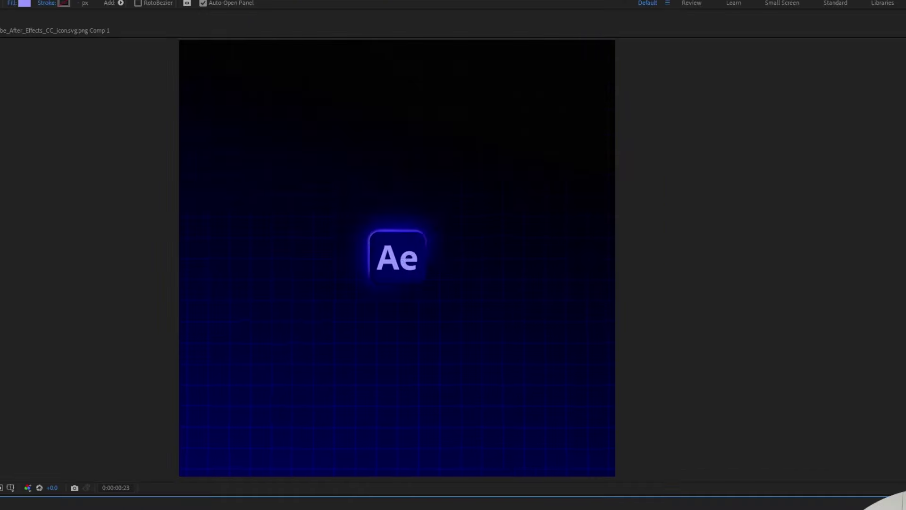
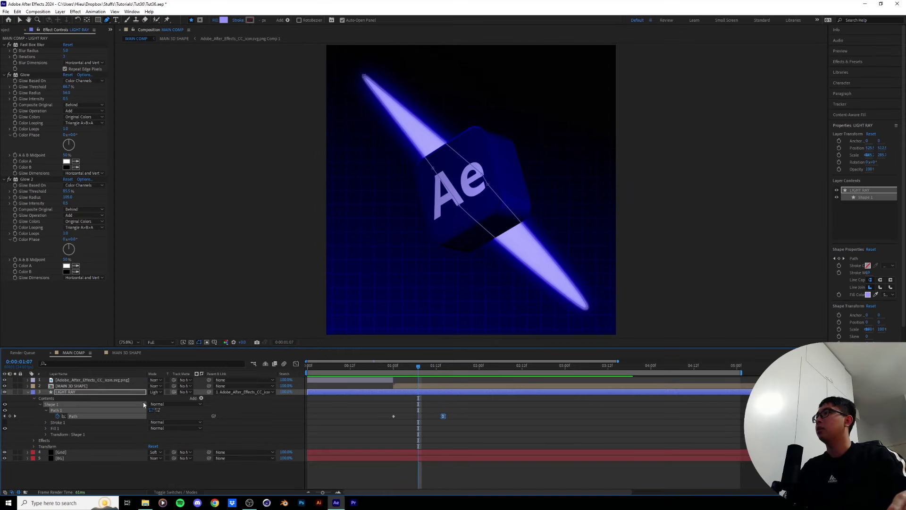
Step: Keyframe the shape's Opacity at 100% at 1:07, fading to 0% at 1:20
{"action": "left_click", "coordinate": [45, 435]}
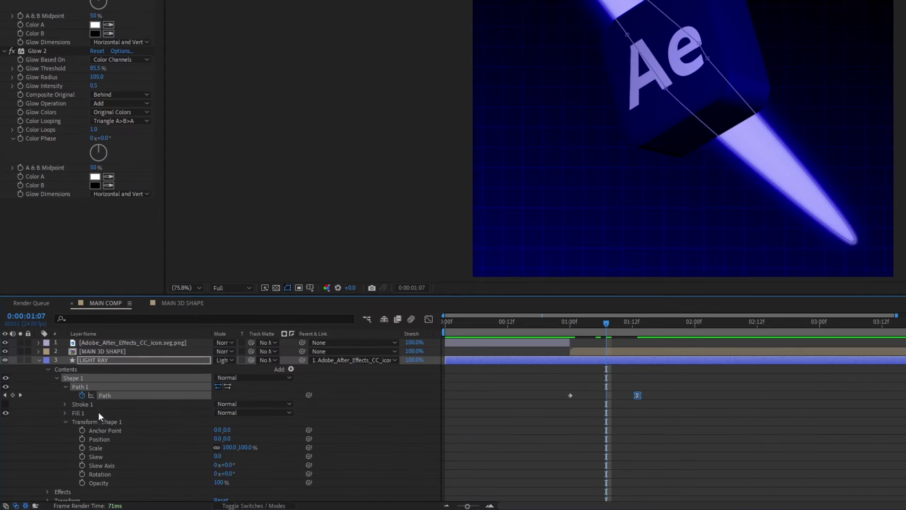
{"action": "scroll", "coordinate": [119, 440], "scroll_direction": "down", "scroll_amount": 2}
{"action": "left_click", "coordinate": [83, 461]}
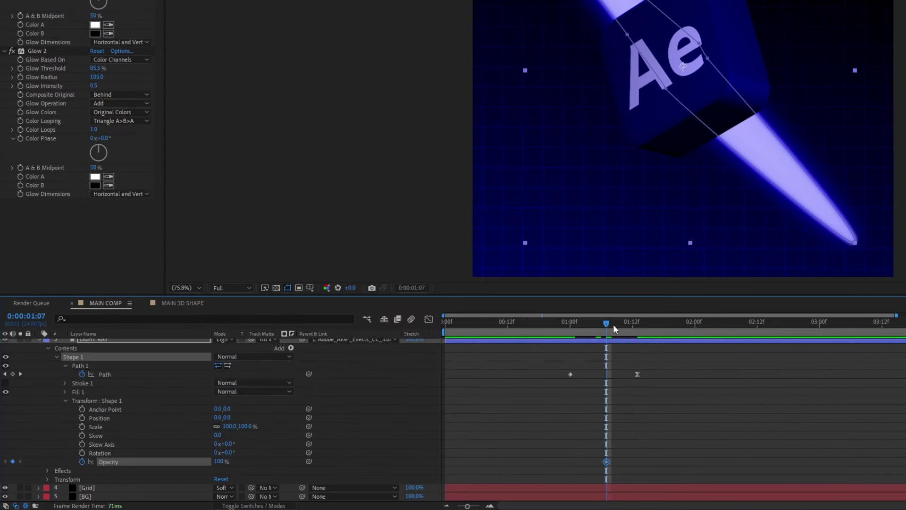
{"action": "left_click_drag", "start_coordinate": [615, 329], "coordinate": [675, 325]}
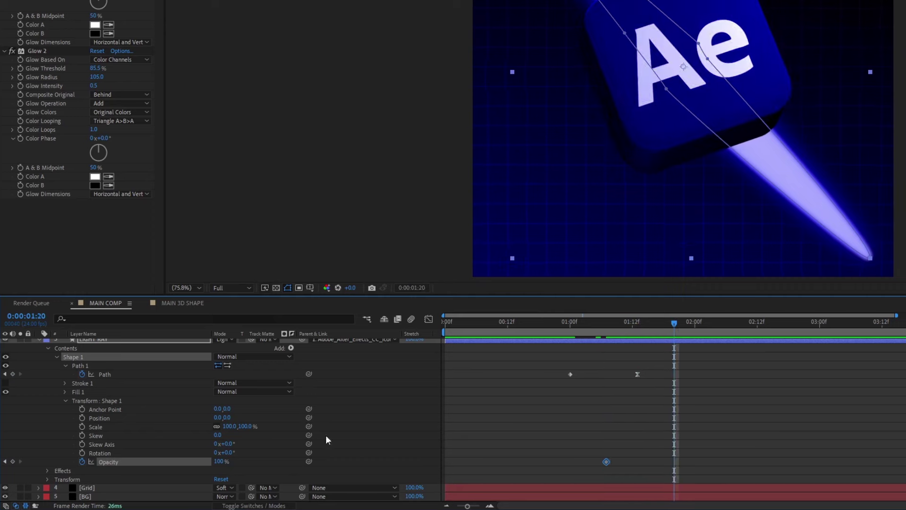
{"action": "left_click_drag", "start_coordinate": [219, 463], "coordinate": [51, 473]}
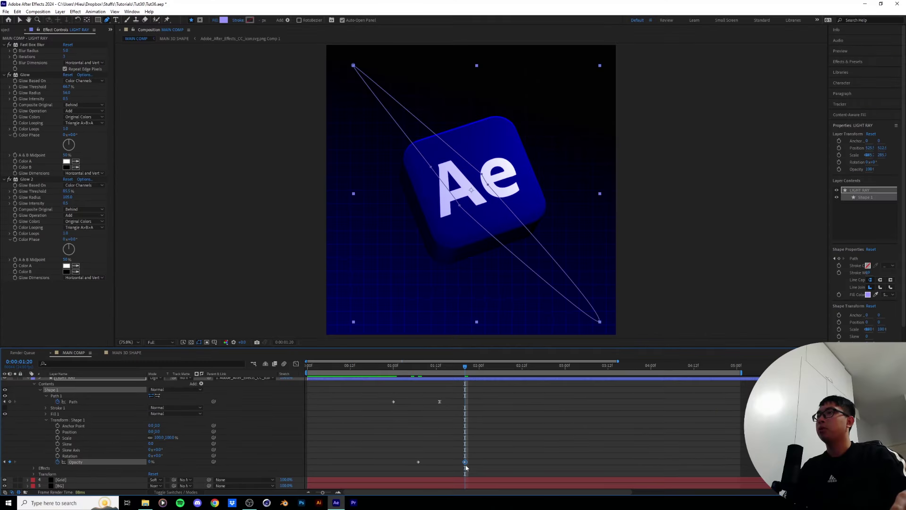
Step: Shift the fade-out keyframe and the Path keyframe slightly later, then return to 0:20
{"action": "mouse_move", "coordinate": [465, 462]}
{"action": "left_mouse_down"}
{"action": "mouse_move", "coordinate": [489, 462]}
{"action": "mouse_move", "coordinate": [475, 462]}
{"action": "left_mouse_up"}
{"action": "mouse_move", "coordinate": [440, 401]}
{"action": "left_mouse_down"}
{"action": "mouse_move", "coordinate": [473, 405]}
{"action": "mouse_move", "coordinate": [448, 406]}
{"action": "left_mouse_up"}
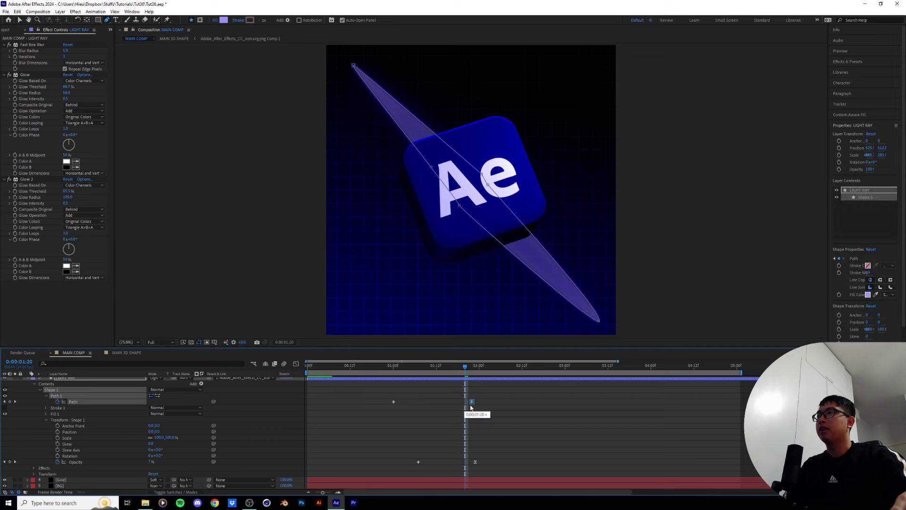
{"action": "left_click_drag", "start_coordinate": [462, 370], "coordinate": [408, 371]}
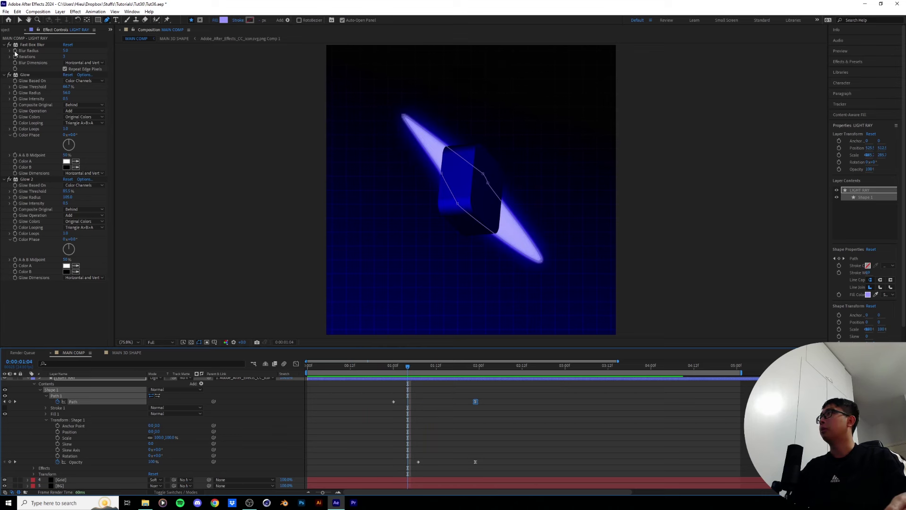
Step: Keyframe Fast Box Blur's Blur Radius to 29.0 at 1:19 to soften the ray
{"action": "left_click", "coordinate": [410, 370]}
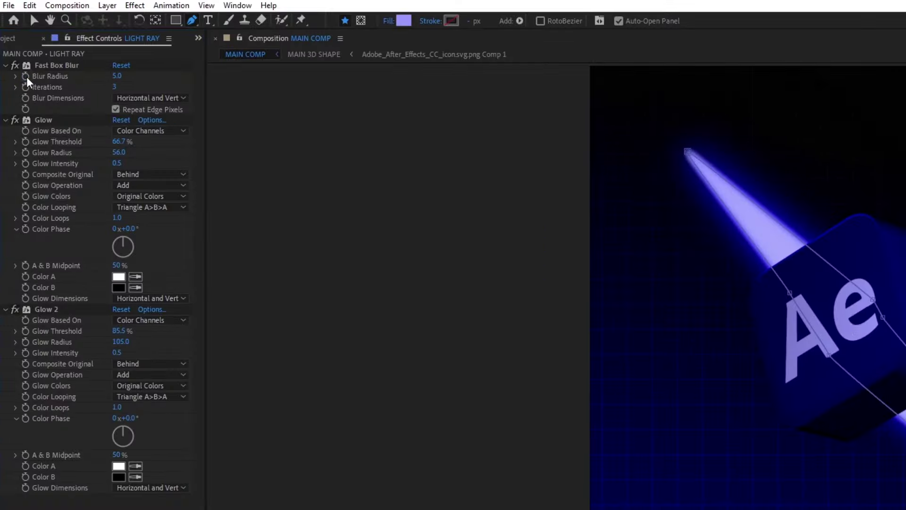
{"action": "left_click", "coordinate": [32, 44]}
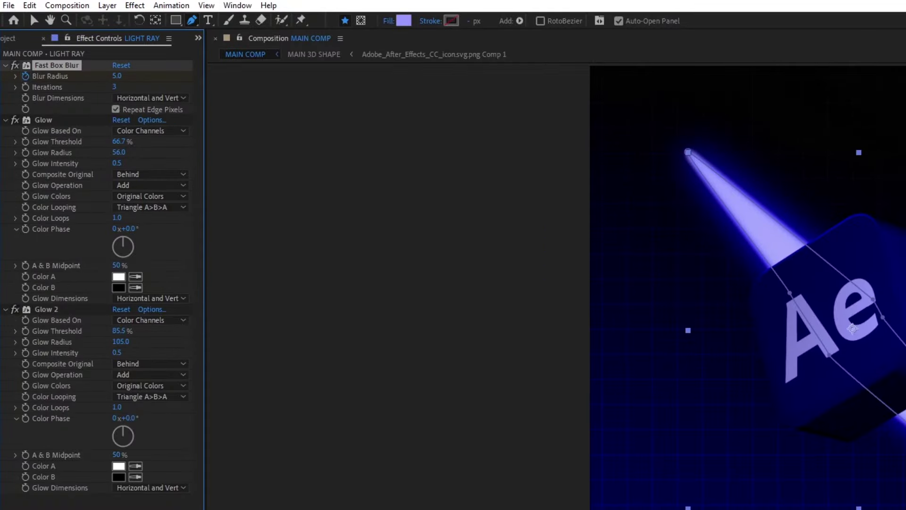
{"action": "left_click_drag", "start_coordinate": [396, 358], "coordinate": [459, 374]}
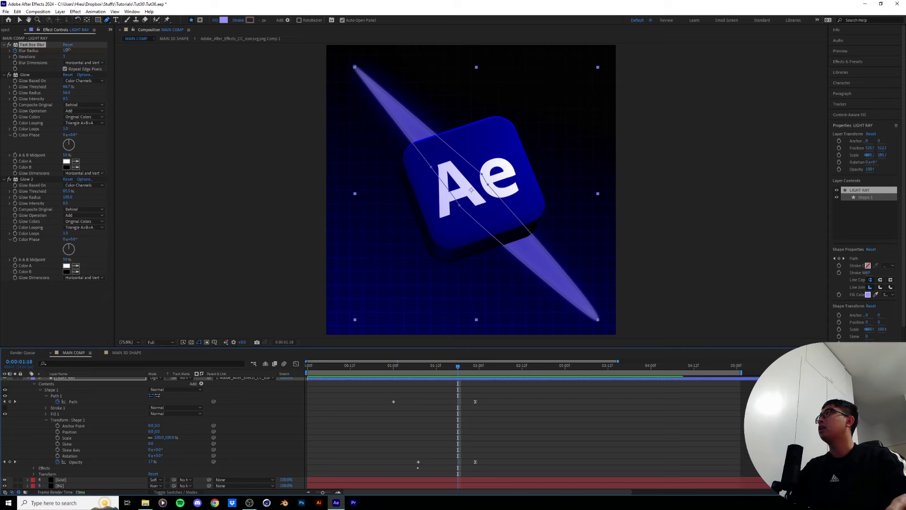
{"action": "left_click_drag", "start_coordinate": [68, 49], "coordinate": [74, 48]}
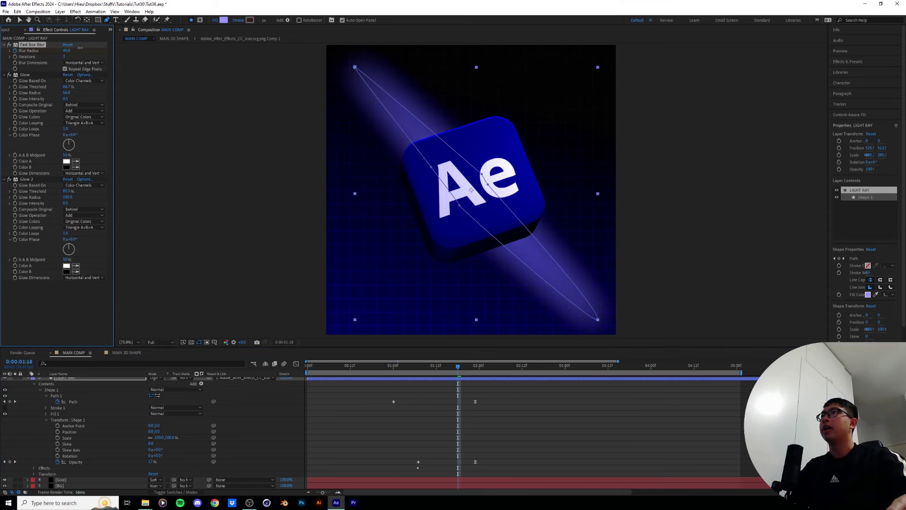
Step: Move the Path keyframe to 1:18 and bend the ray's bottom and top ends into curves
{"action": "left_click", "coordinate": [492, 446]}
{"action": "key", "text": "u"}
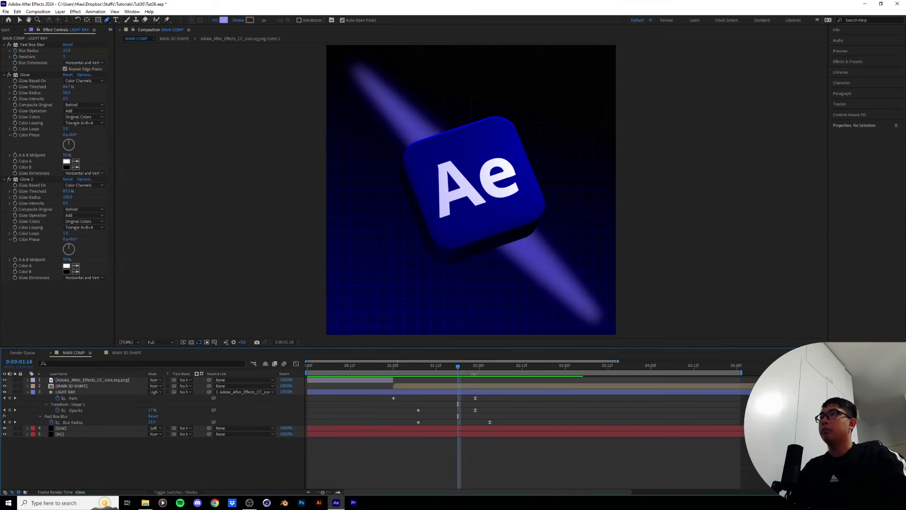
{"action": "left_click_drag", "start_coordinate": [475, 398], "coordinate": [458, 399]}
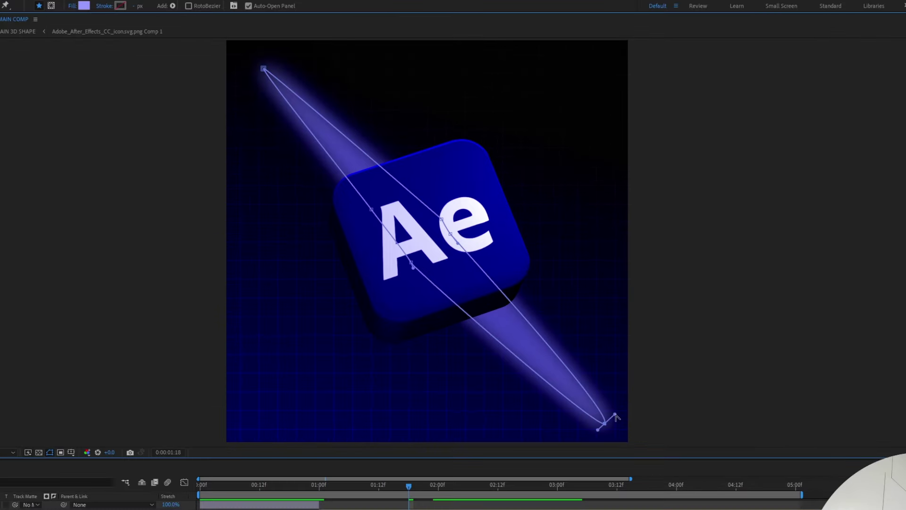
{"action": "left_click_drag", "start_coordinate": [599, 322], "coordinate": [597, 331]}
{"action": "left_click_drag", "start_coordinate": [601, 437], "coordinate": [593, 415]}
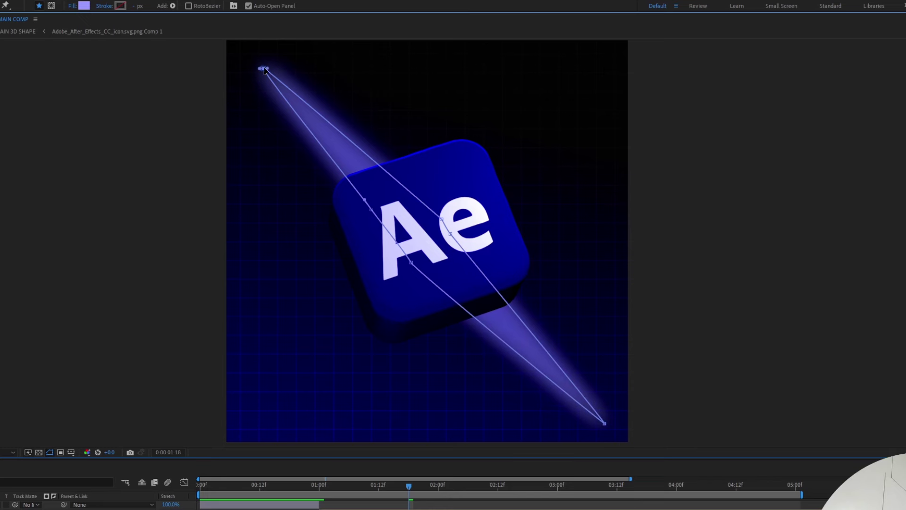
{"action": "left_click_drag", "start_coordinate": [264, 69], "coordinate": [292, 87]}
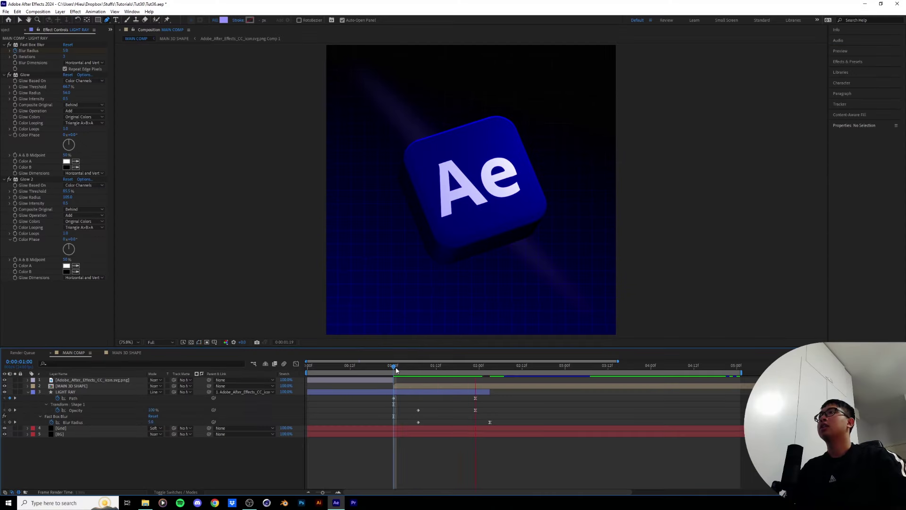
Step: Add a new shape layer holding a star that fills the whole composition
{"action": "left_click", "coordinate": [65, 392]}
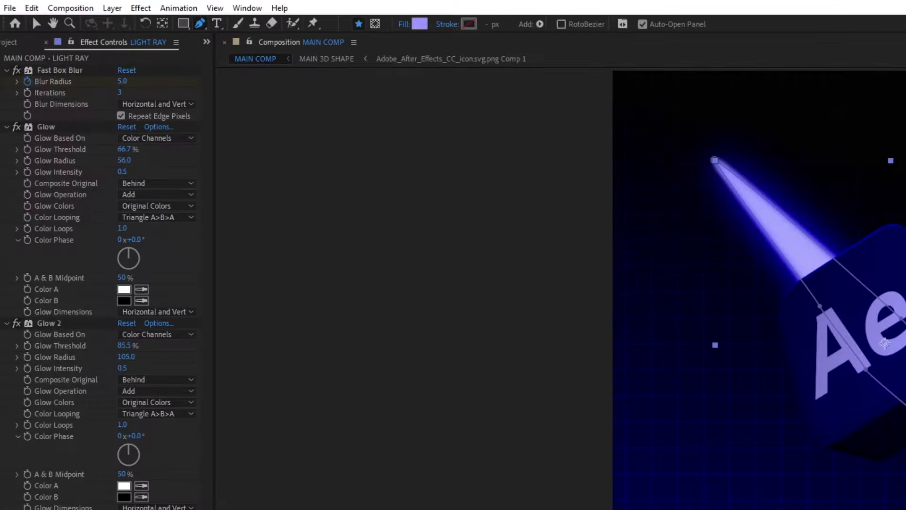
{"action": "left_click", "coordinate": [60, 11]}
{"action": "mouse_move", "coordinate": [68, 19]}
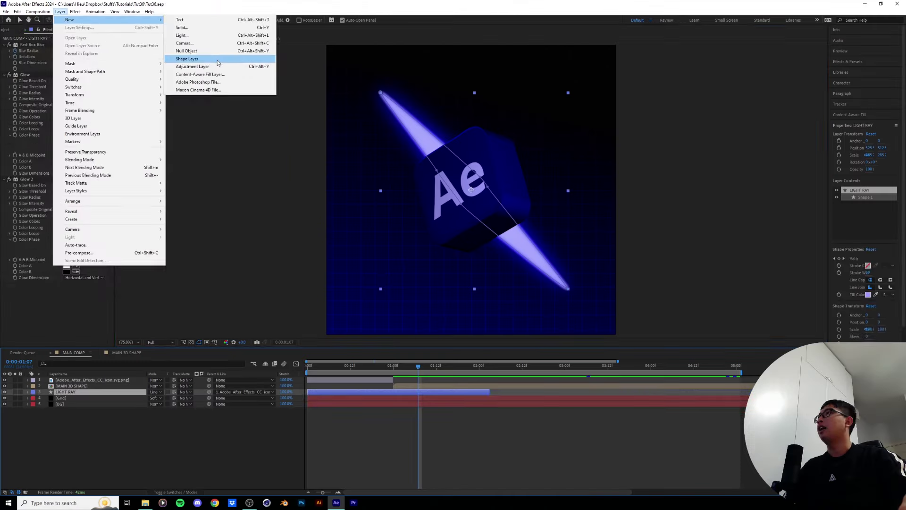
{"action": "left_click", "coordinate": [416, 96]}
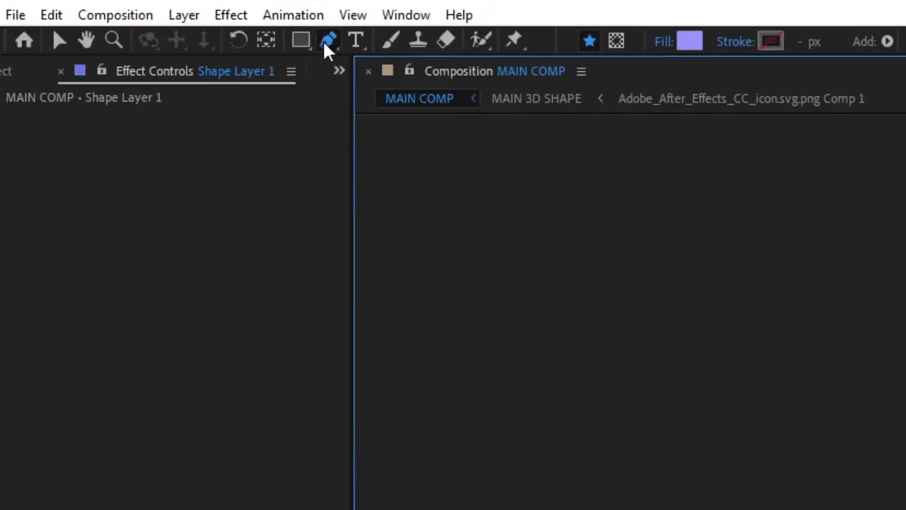
{"action": "left_click", "coordinate": [98, 21]}
{"action": "left_click", "coordinate": [403, 137]}
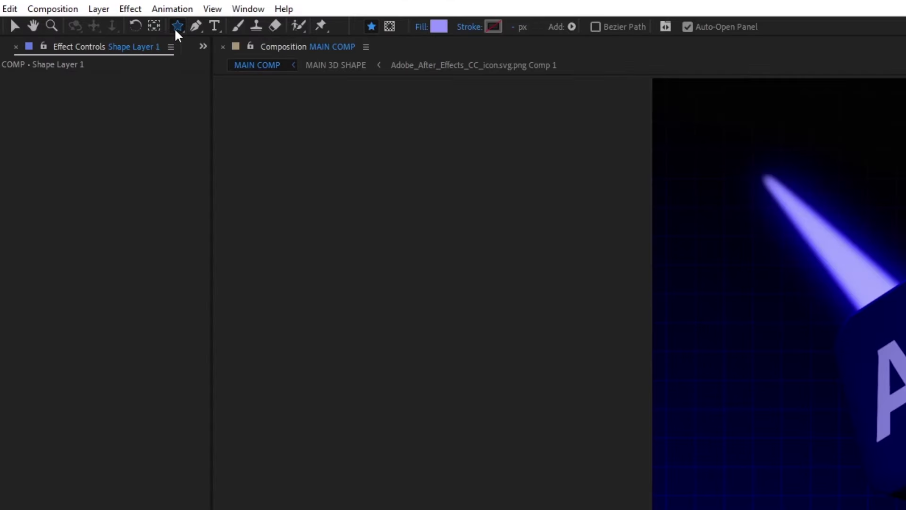
{"action": "double_click", "coordinate": [98, 20]}
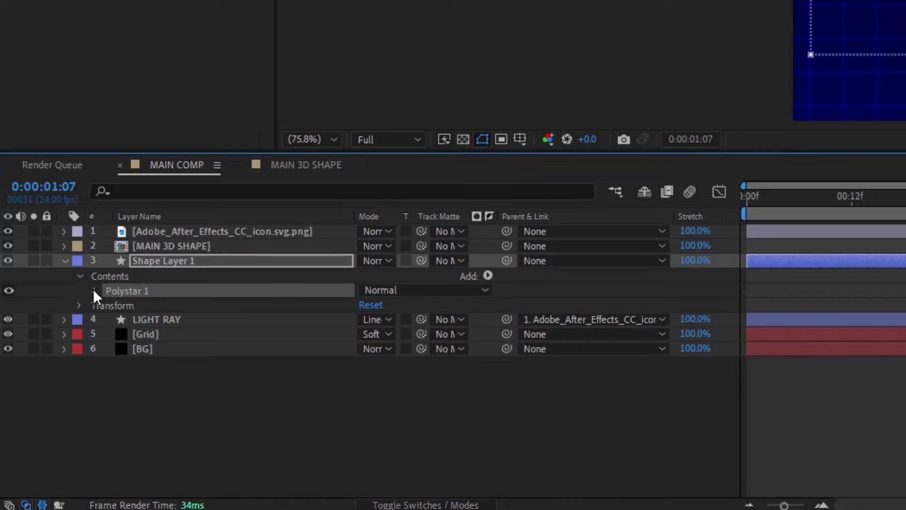
Step: Make the star four-pointed with higher Inner Roundness and Inner Radius 124.0
{"action": "left_click", "coordinate": [40, 405]}
{"action": "left_click", "coordinate": [46, 410]}
{"action": "left_click", "coordinate": [365, 334]}
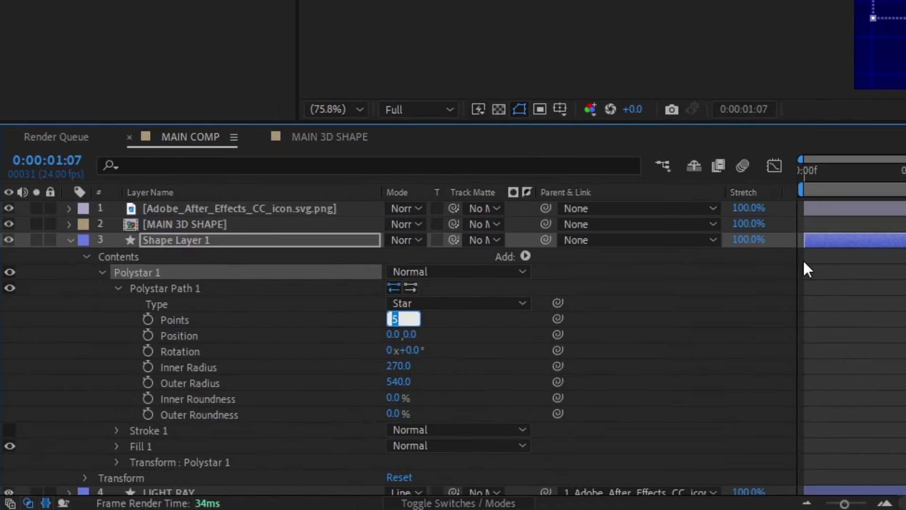
{"action": "type", "text": "4"}
{"action": "key", "text": "Return"}
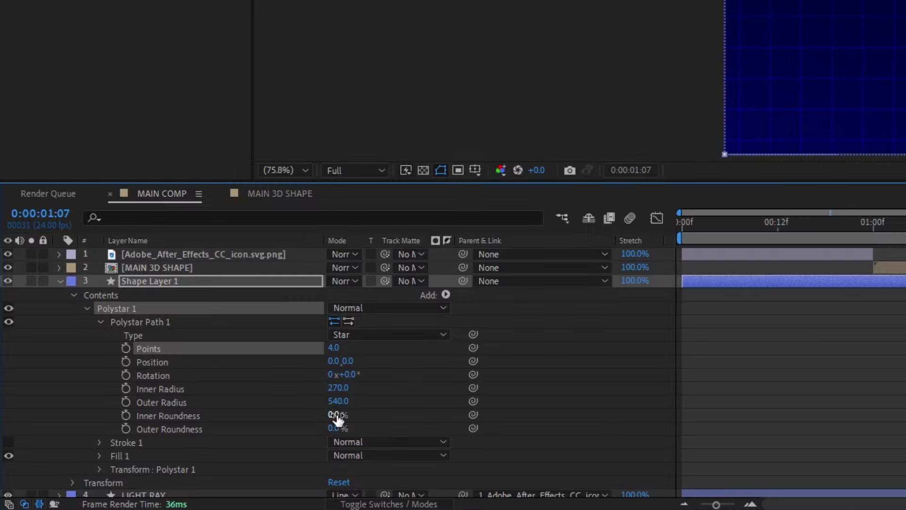
{"action": "left_click_drag", "start_coordinate": [335, 415], "coordinate": [444, 415]}
{"action": "left_click_drag", "start_coordinate": [338, 388], "coordinate": [263, 404]}
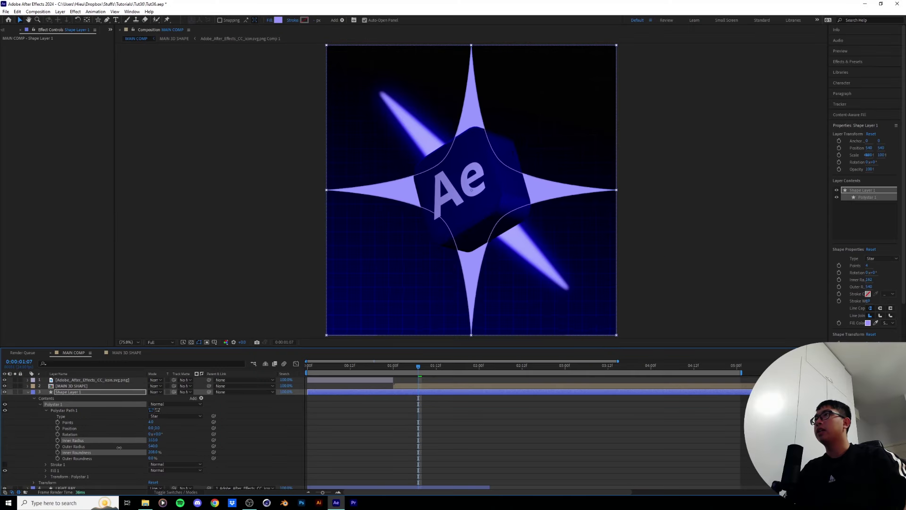
{"action": "left_click_drag", "start_coordinate": [119, 448], "coordinate": [111, 449]}
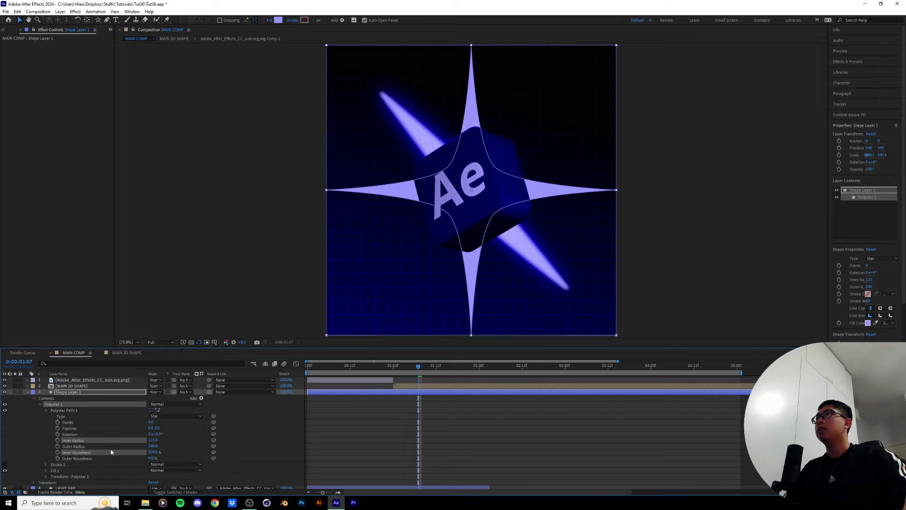
Step: Search the Effects & Presets list for 'transf'
{"action": "left_click", "coordinate": [848, 62]}
{"action": "double_click", "coordinate": [857, 70]}
{"action": "type", "text": "tran"}
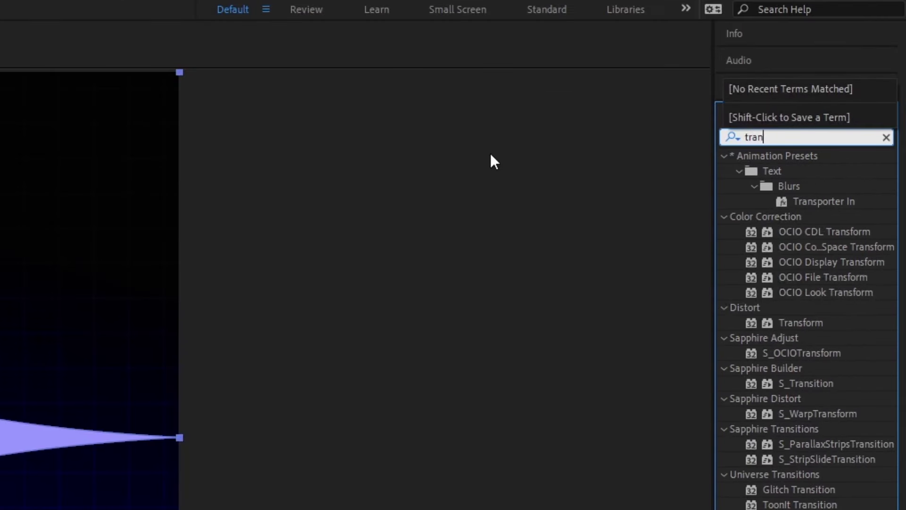
{"action": "type", "text": "sf"}
Step: Apply the Transform effect to the star with Skew -13 and Rotation 8°
{"action": "double_click", "coordinate": [800, 262]}
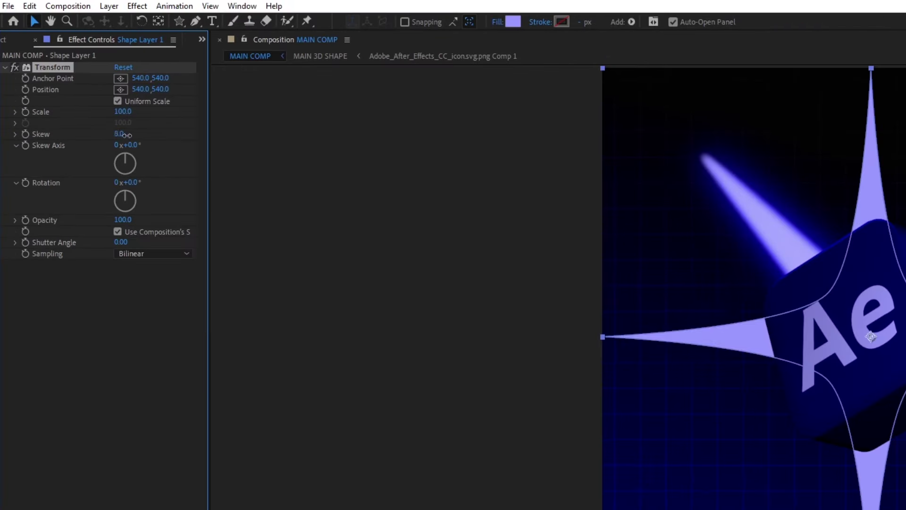
{"action": "mouse_move", "coordinate": [126, 135]}
{"action": "left_mouse_down"}
{"action": "mouse_move", "coordinate": [134, 135]}
{"action": "mouse_move", "coordinate": [122, 141]}
{"action": "left_mouse_up"}
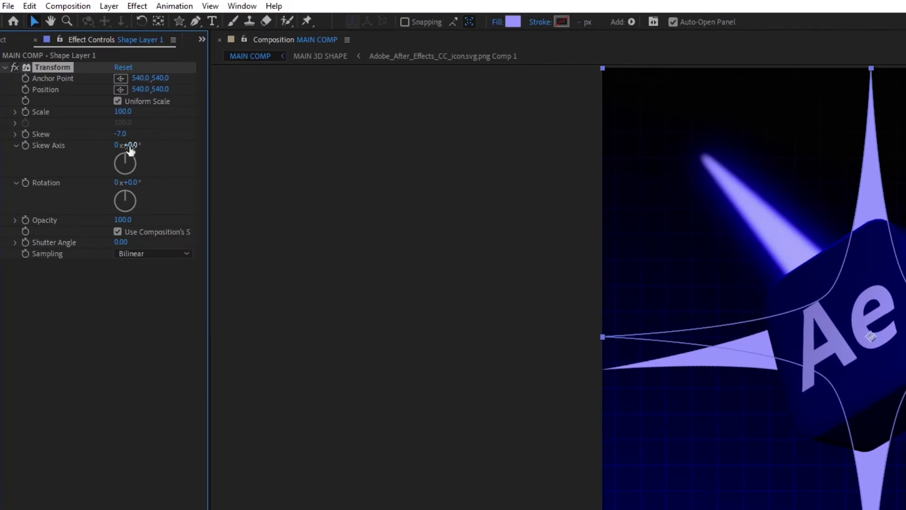
{"action": "left_click_drag", "start_coordinate": [134, 185], "coordinate": [144, 183]}
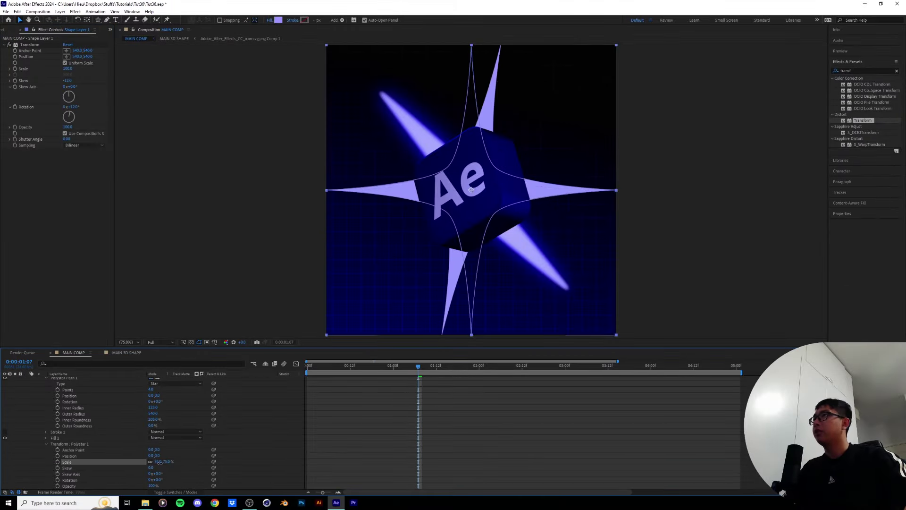
Step: Shrink the star to 9% and place it at the cube's upper right
{"action": "left_click_drag", "start_coordinate": [161, 462], "coordinate": [147, 467]}
{"action": "left_click_drag", "start_coordinate": [473, 193], "coordinate": [519, 133]}
{"action": "left_click_drag", "start_coordinate": [175, 463], "coordinate": [165, 463]}
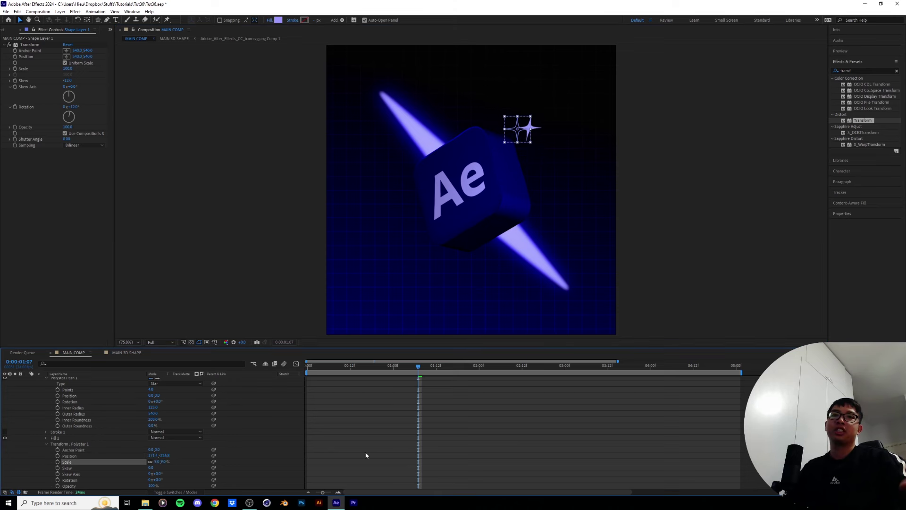
{"action": "left_click_drag", "start_coordinate": [531, 116], "coordinate": [477, 172]}
{"action": "key", "text": "ctrl+z"}
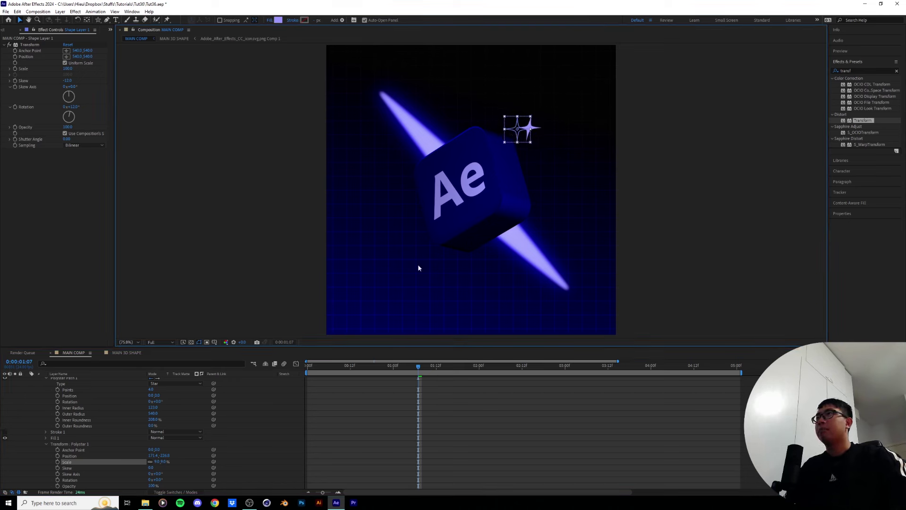
Step: Centre the star on the Ae face and trim the layer to start at the playhead
{"action": "left_click", "coordinate": [234, 343]}
{"action": "left_click", "coordinate": [223, 358]}
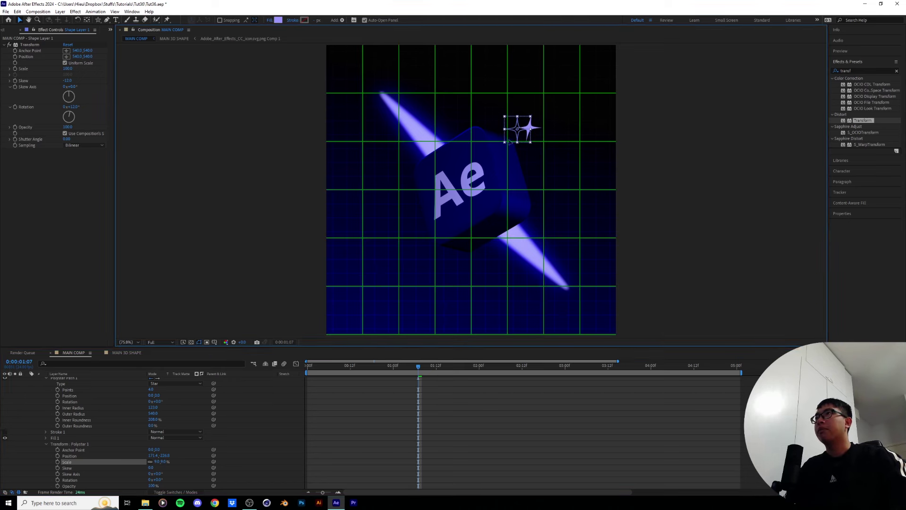
{"action": "left_click_drag", "start_coordinate": [510, 141], "coordinate": [469, 190]}
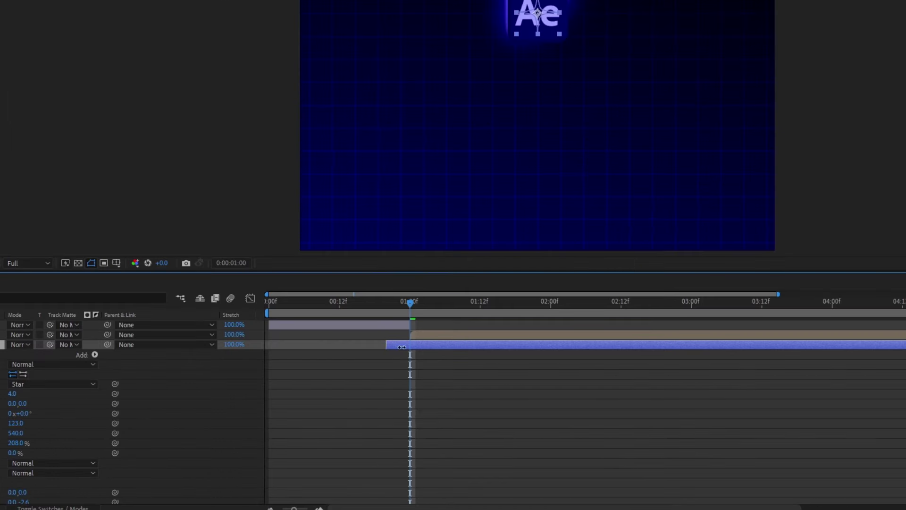
{"action": "left_click_drag", "start_coordinate": [402, 347], "coordinate": [411, 345]}
Step: Keyframe the star's Position flying to the upper right with a sharp ease-out
{"action": "scroll", "coordinate": [423, 350], "scroll_direction": "down", "scroll_amount": 3}
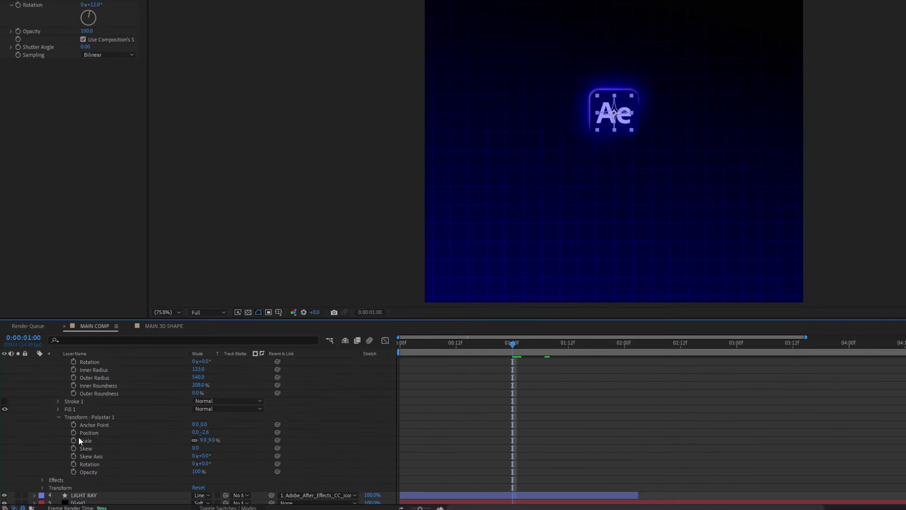
{"action": "left_click", "coordinate": [74, 433]}
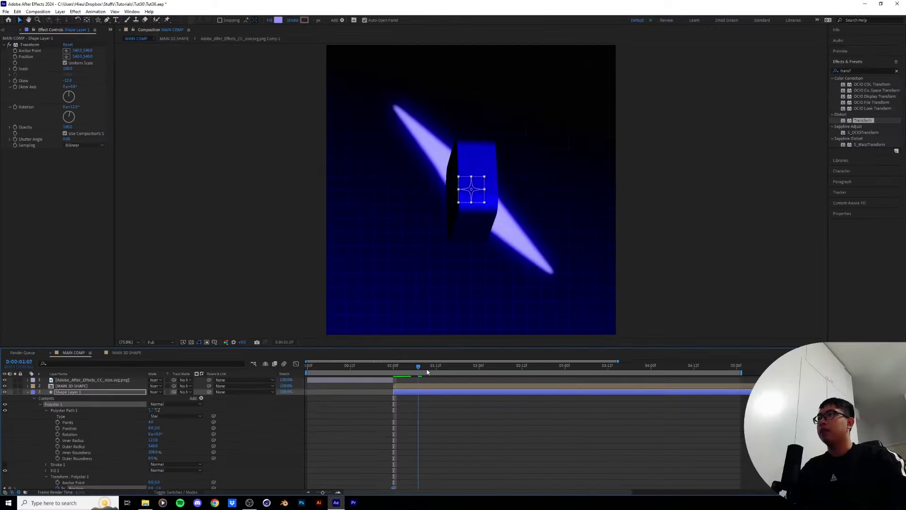
{"action": "left_click_drag", "start_coordinate": [471, 189], "coordinate": [556, 105]}
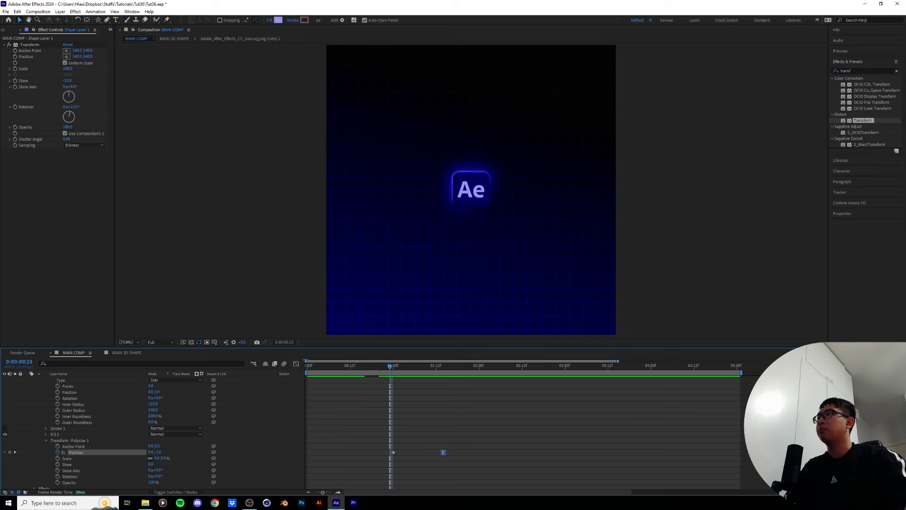
{"action": "left_click", "coordinate": [296, 364]}
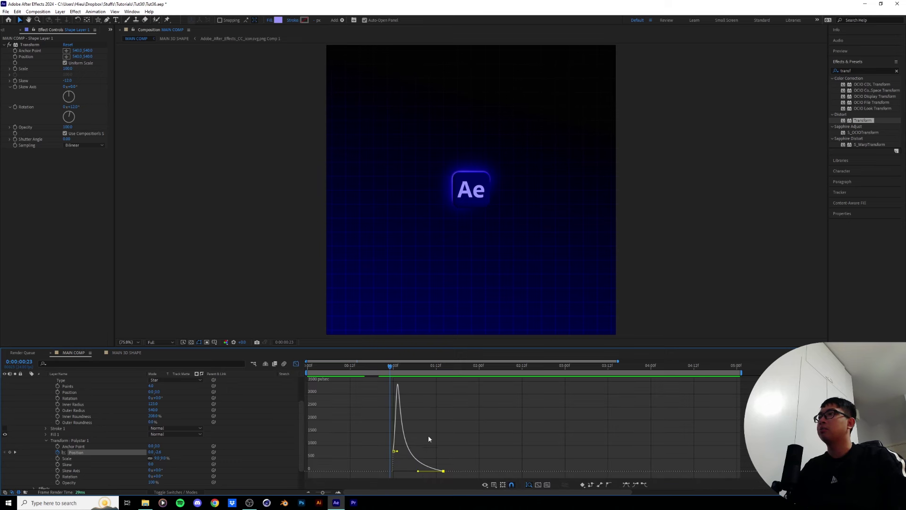
{"action": "left_click_drag", "start_coordinate": [397, 451], "coordinate": [396, 453]}
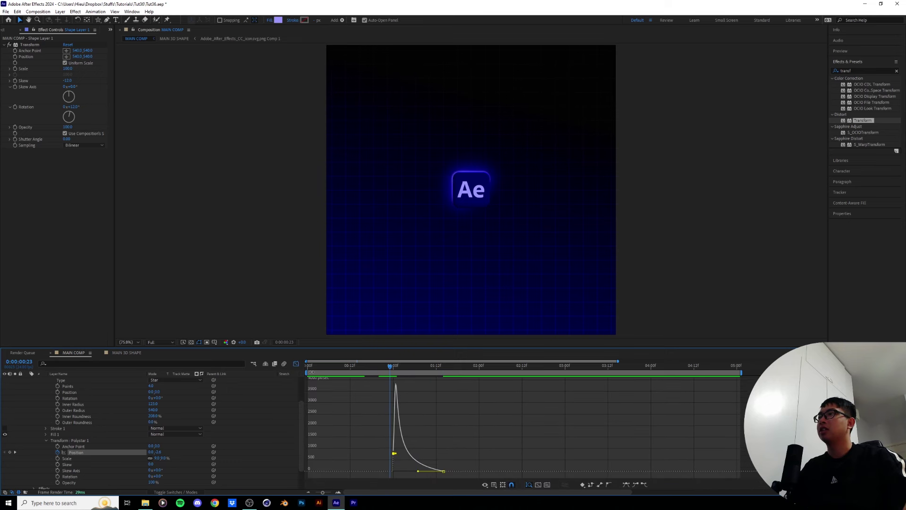
{"action": "key", "text": "shift+F3"}
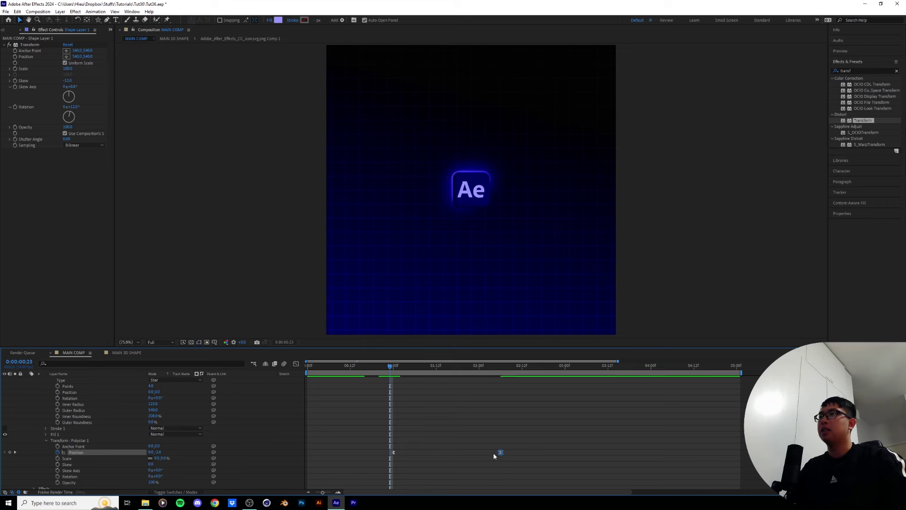
{"action": "key", "text": "space"}
Step: Fade the star's Opacity from 100% at 1:21 to 0%, pushing the end keyframes to about 3:00
{"action": "left_click_drag", "start_coordinate": [483, 373], "coordinate": [501, 369]}
{"action": "left_click", "coordinate": [58, 482]}
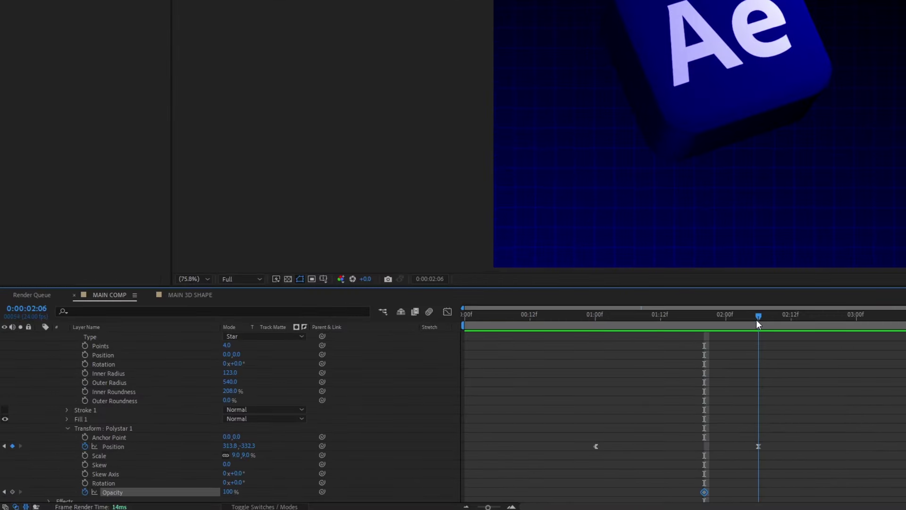
{"action": "left_click_drag", "start_coordinate": [228, 492], "coordinate": [143, 494]}
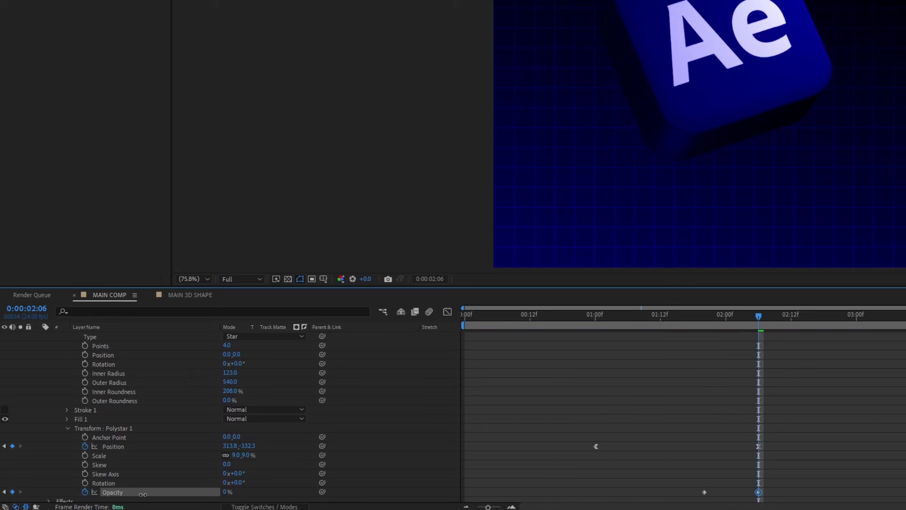
{"action": "key", "text": "space"}
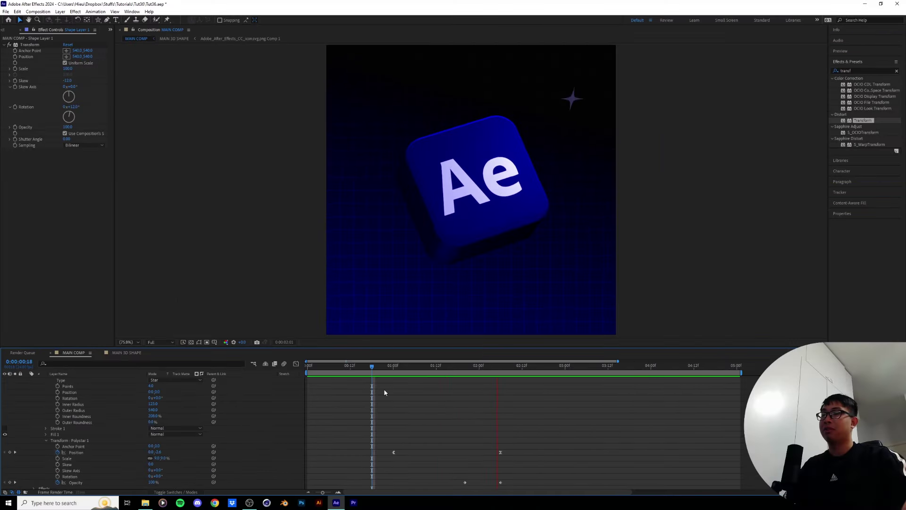
{"action": "left_click", "coordinate": [387, 370]}
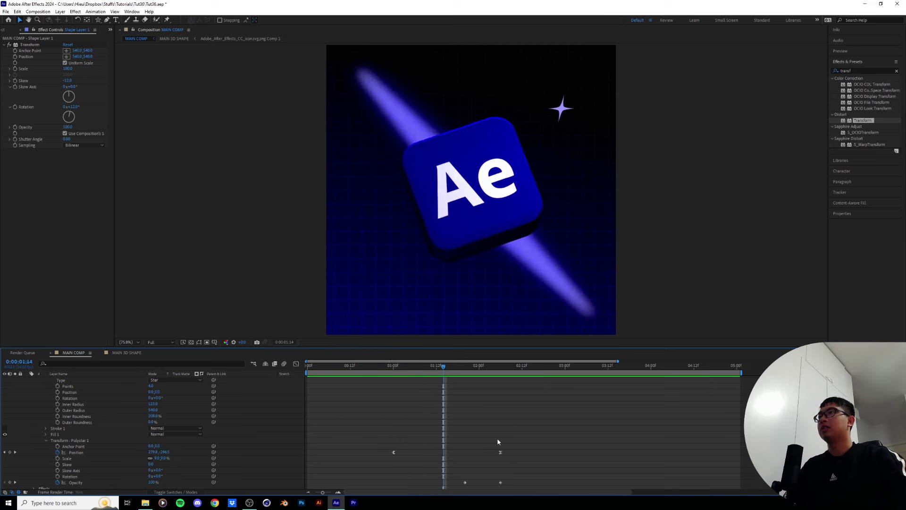
{"action": "left_click_drag", "start_coordinate": [495, 439], "coordinate": [514, 492]}
{"action": "left_click_drag", "start_coordinate": [500, 452], "coordinate": [543, 457]}
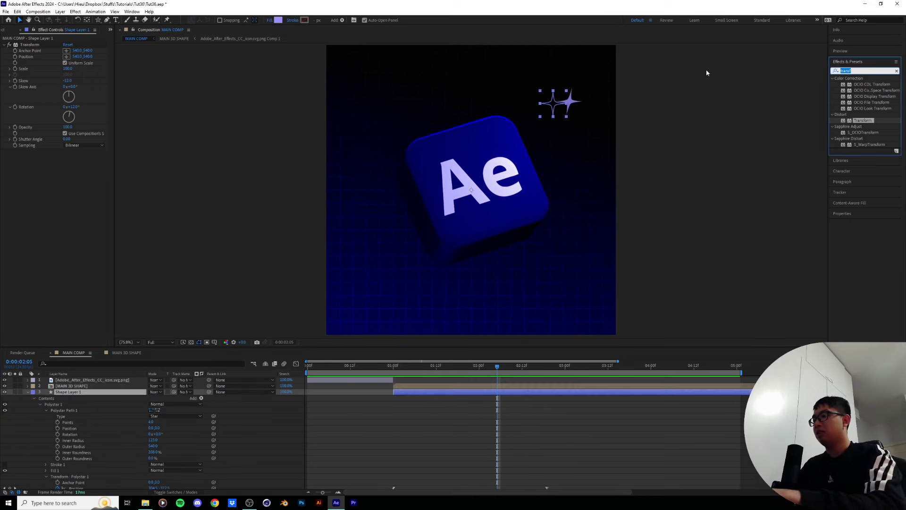
Step: Apply Deep Glow to the star layer and raise its Exposure for a bright halo
{"action": "left_click", "coordinate": [864, 70]}
{"action": "type", "text": "glow"}
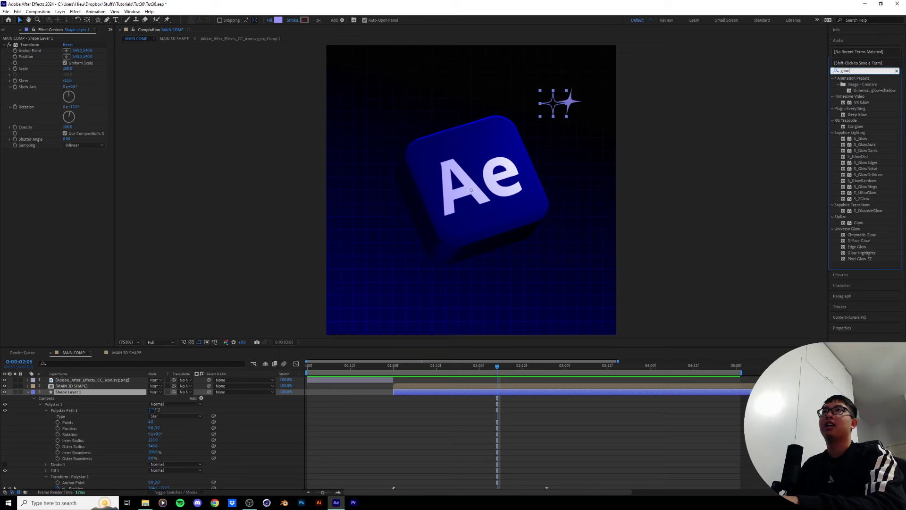
{"action": "double_click", "coordinate": [861, 116]}
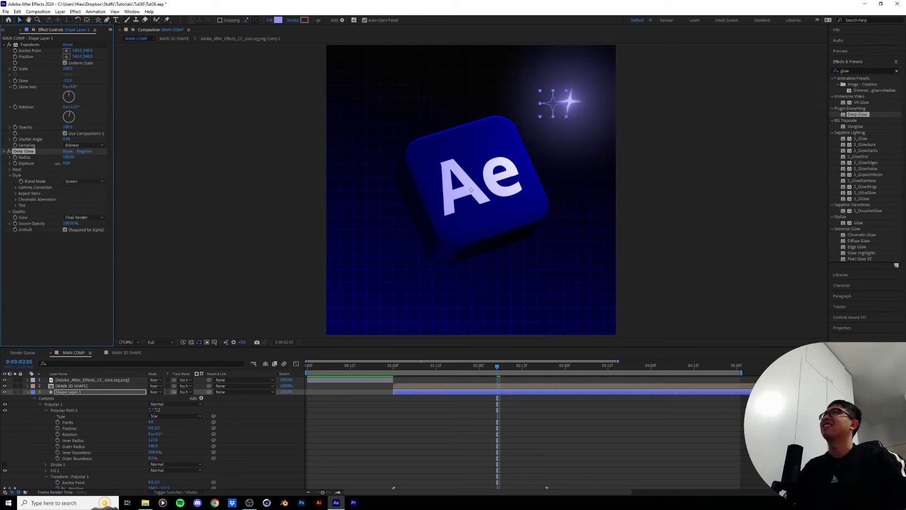
{"action": "left_click_drag", "start_coordinate": [57, 164], "coordinate": [66, 164]}
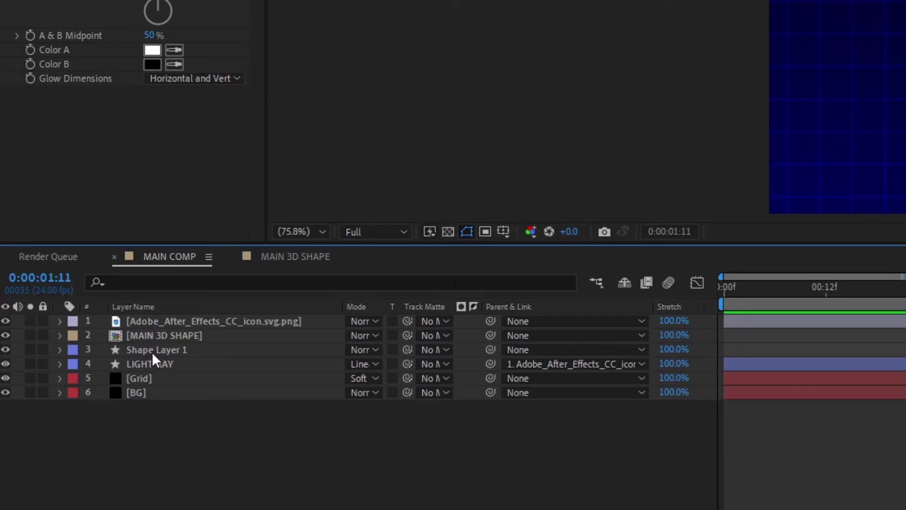
{"action": "left_click", "coordinate": [74, 393]}
Step: Rename the star layer 'TWINKLING STAR' and duplicate it
{"action": "key", "text": "Return"}
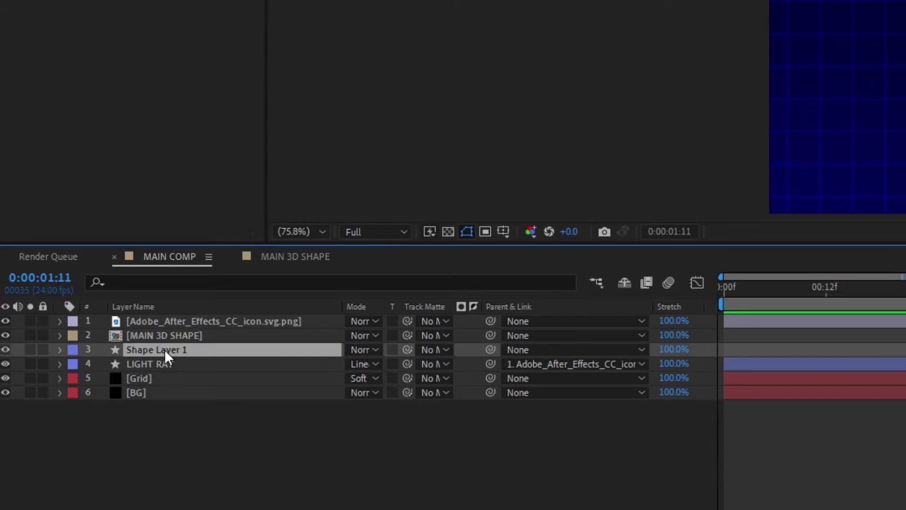
{"action": "type", "text": "S"}
{"action": "key", "text": "BackSpace"}
{"action": "type", "text": "TWINKLING STAR"}
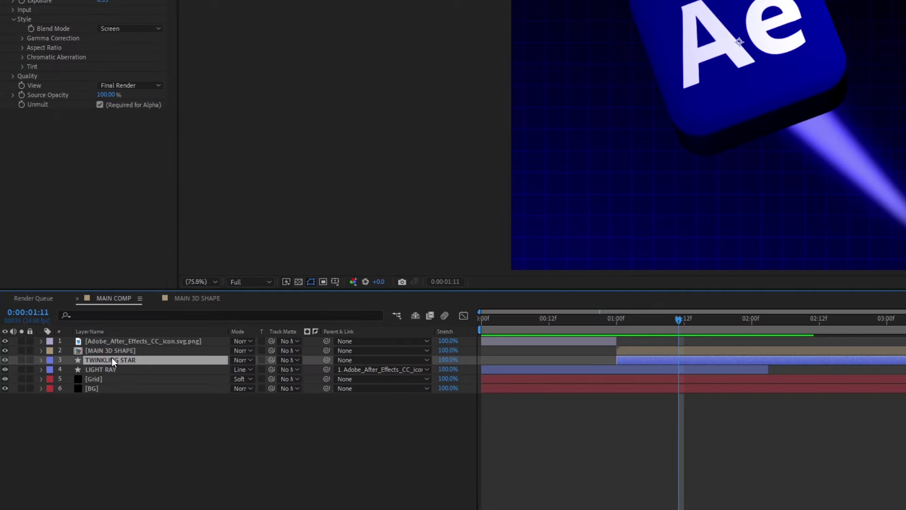
{"action": "key", "text": "Return"}
{"action": "key", "text": "ctrl+d"}
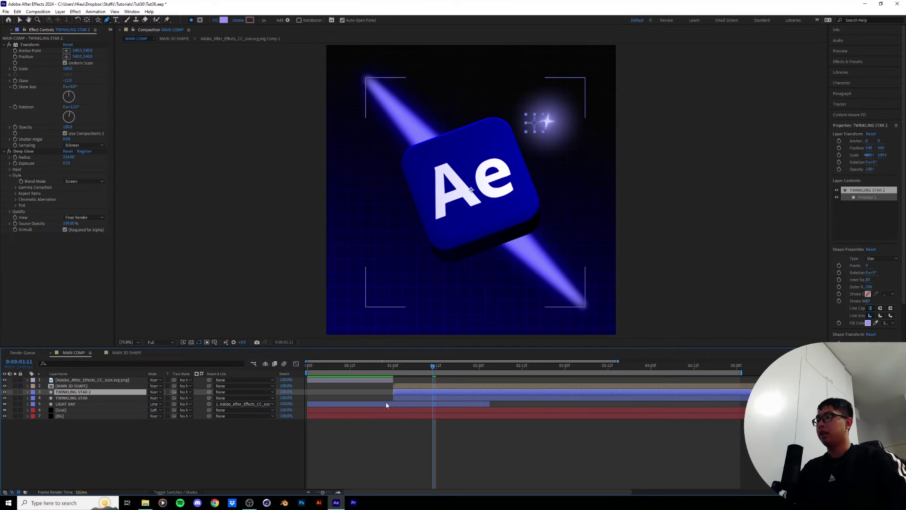
Step: Move TWINKLING STAR 2 to the lower left of the Ae cube and nudge it into place
{"action": "key", "text": "u"}
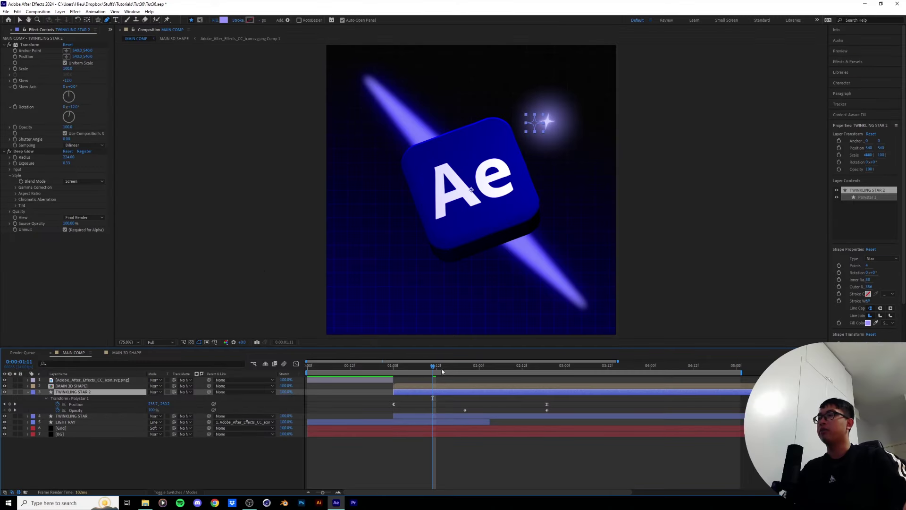
{"action": "left_click_drag", "start_coordinate": [463, 368], "coordinate": [548, 370]}
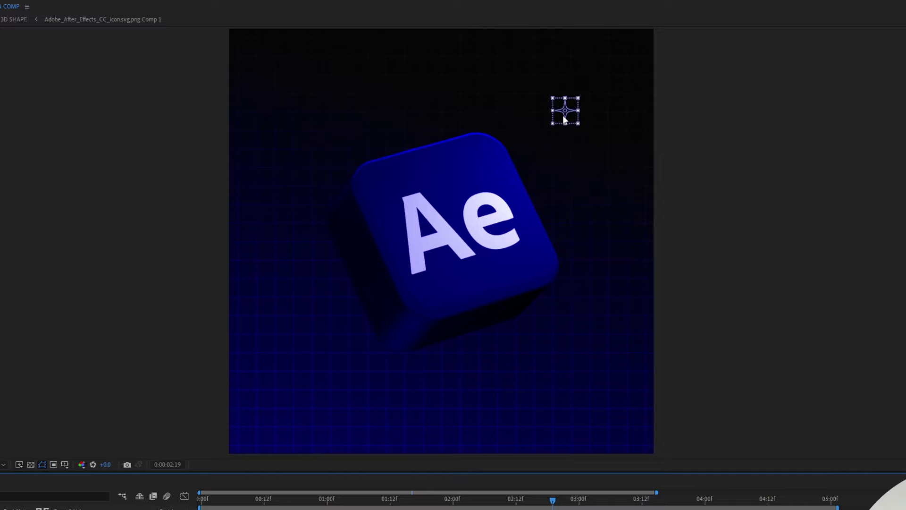
{"action": "left_click_drag", "start_coordinate": [555, 101], "coordinate": [458, 270]}
{"action": "left_click_drag", "start_coordinate": [423, 360], "coordinate": [288, 401]}
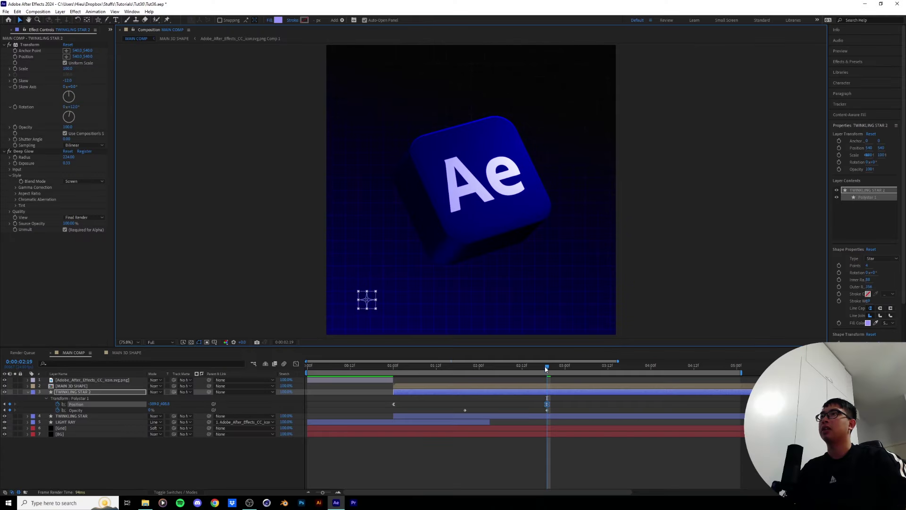
{"action": "mouse_move", "coordinate": [547, 368]}
{"action": "left_mouse_down"}
{"action": "mouse_move", "coordinate": [495, 369]}
{"action": "mouse_move", "coordinate": [547, 369]}
{"action": "left_mouse_up"}
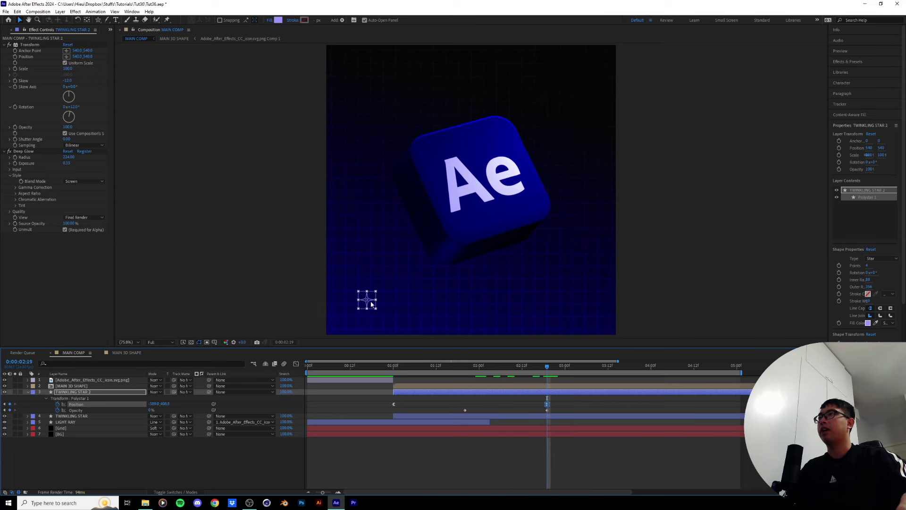
{"action": "left_click_drag", "start_coordinate": [375, 297], "coordinate": [381, 296]}
{"action": "left_click_drag", "start_coordinate": [553, 371], "coordinate": [394, 379]}
Step: Preview the twinkles and trim the star layers at their last keyframe with Alt+]
{"action": "key", "text": "space"}
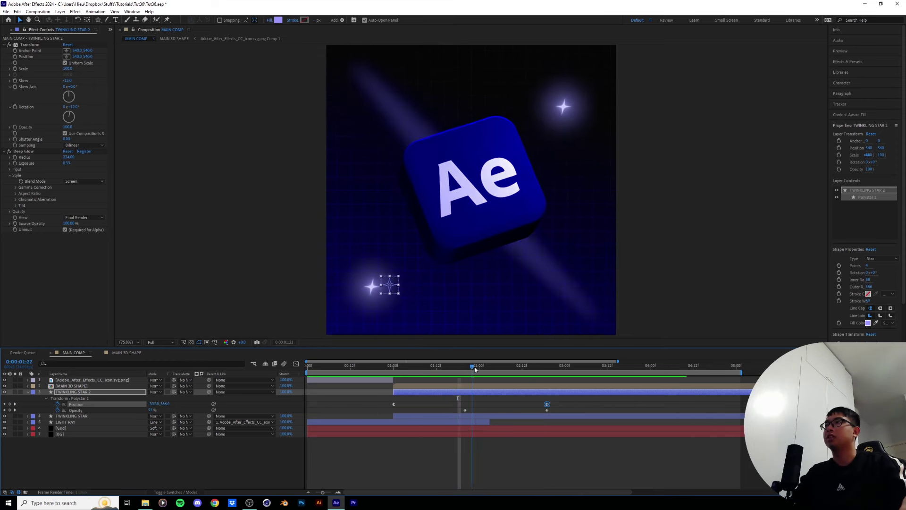
{"action": "left_click", "coordinate": [490, 367]}
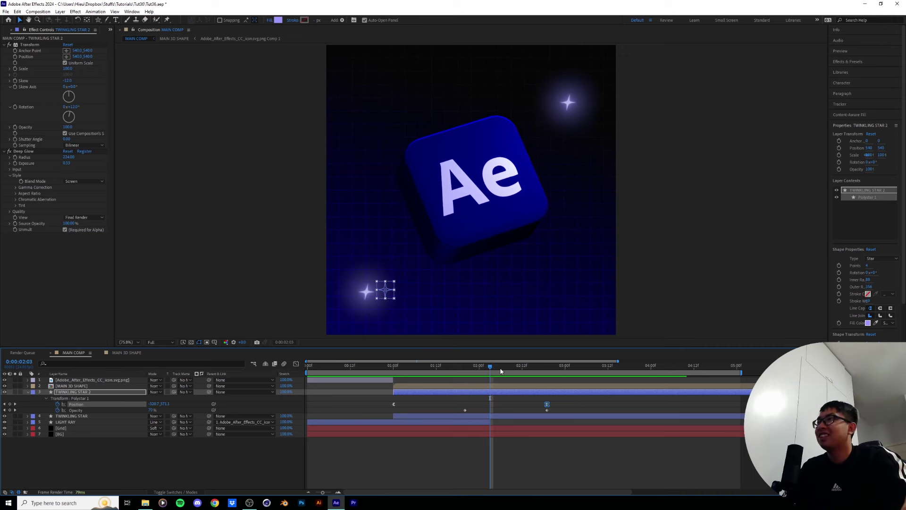
{"action": "left_click_drag", "start_coordinate": [501, 372], "coordinate": [548, 372]}
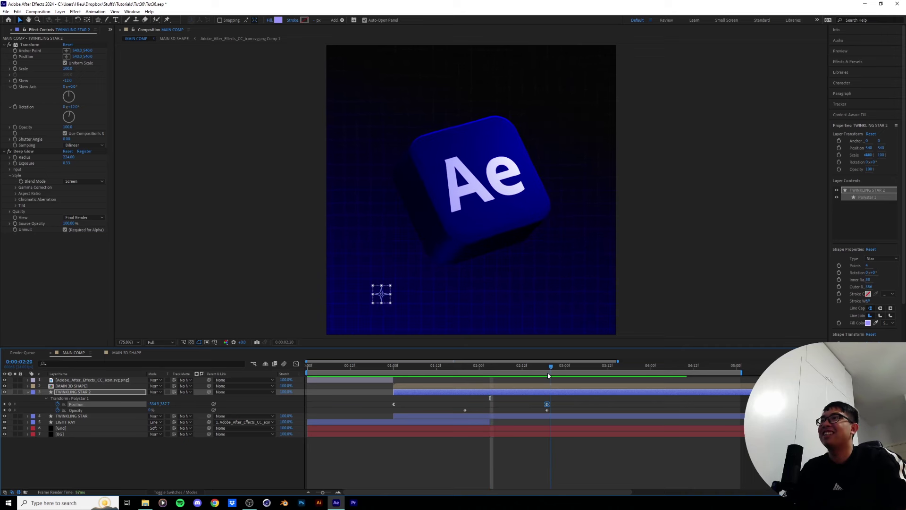
{"action": "key", "text": "alt+bracketright"}
{"action": "key", "text": "space"}
{"action": "key", "text": "space"}
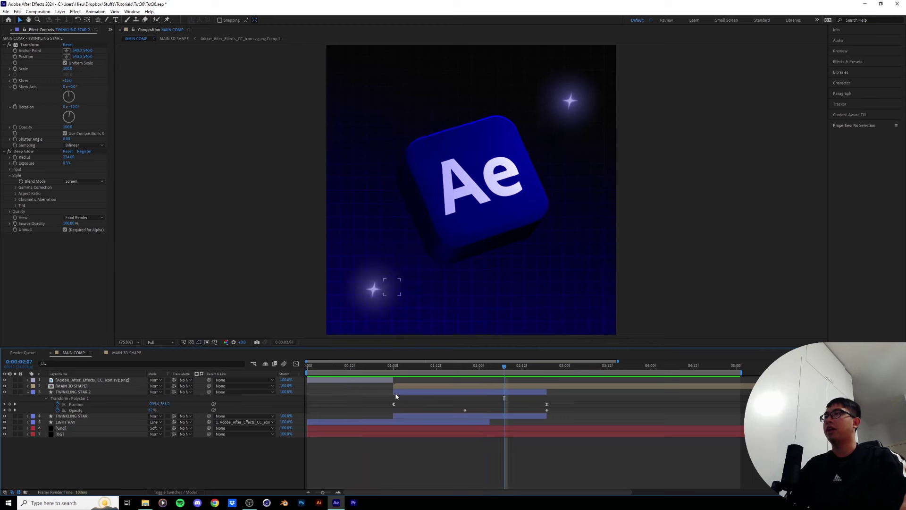
{"action": "left_click", "coordinate": [88, 381]}
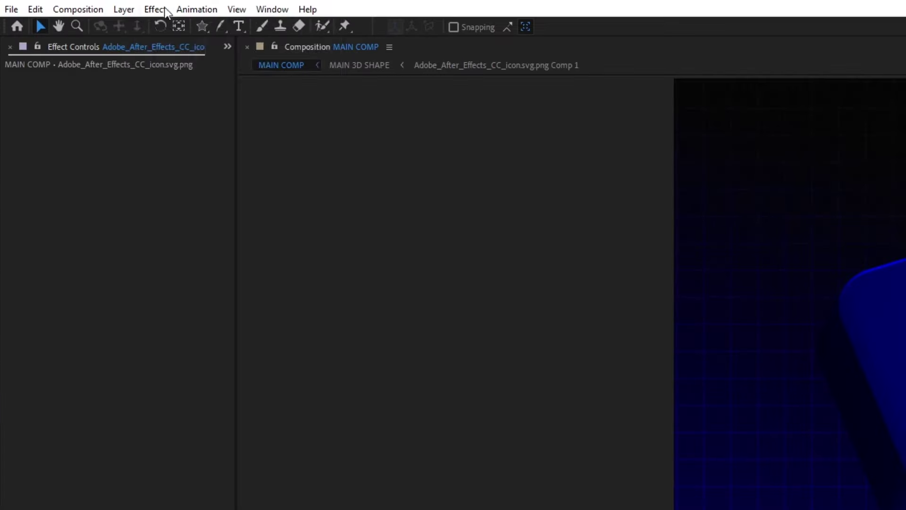
Step: Add an adjustment layer and apply S_WarpChroma to it
{"action": "left_click", "coordinate": [60, 12]}
{"action": "mouse_move", "coordinate": [62, 18]}
{"action": "left_click", "coordinate": [232, 66]}
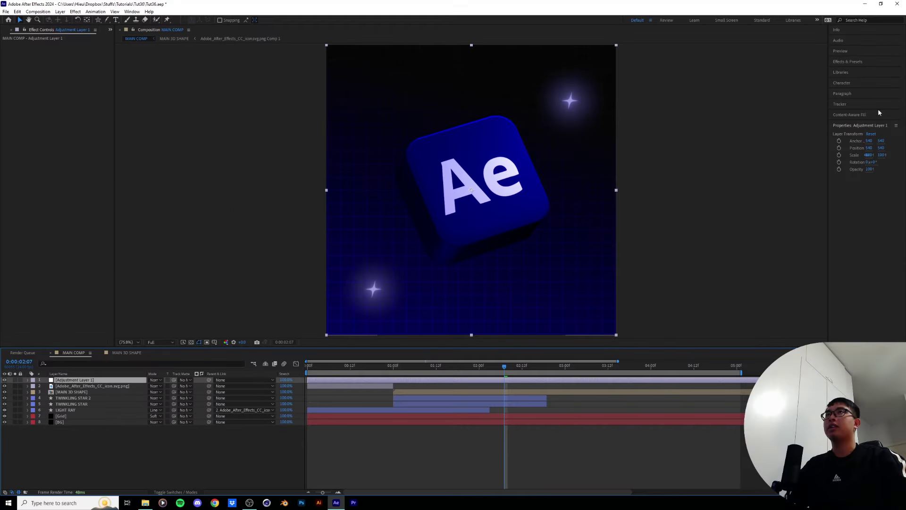
{"action": "left_click", "coordinate": [848, 61]}
{"action": "left_click", "coordinate": [845, 70]}
{"action": "type", "text": "chro"}
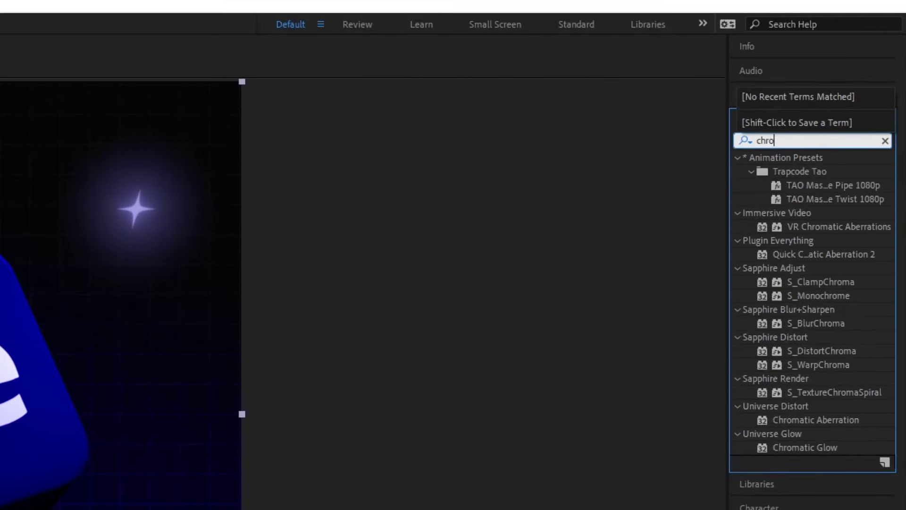
{"action": "type", "text": "ma"}
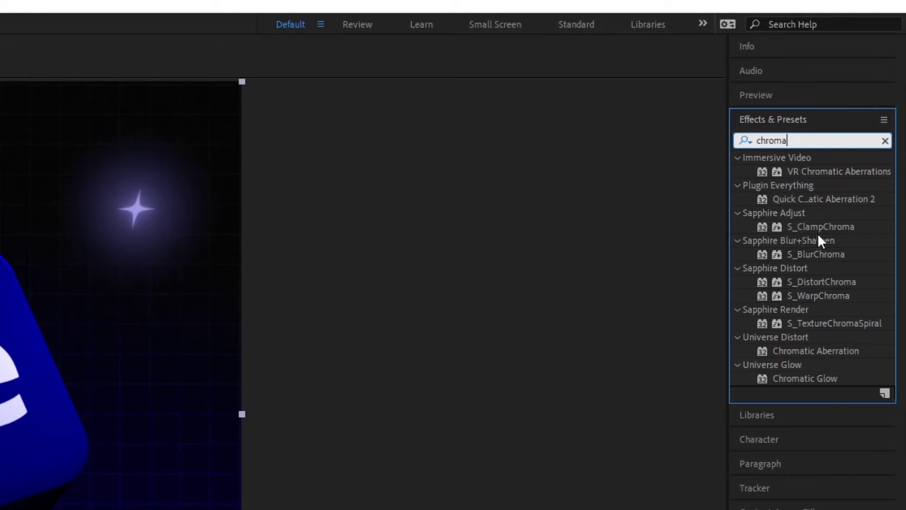
{"action": "left_click_drag", "start_coordinate": [820, 296], "coordinate": [121, 307]}
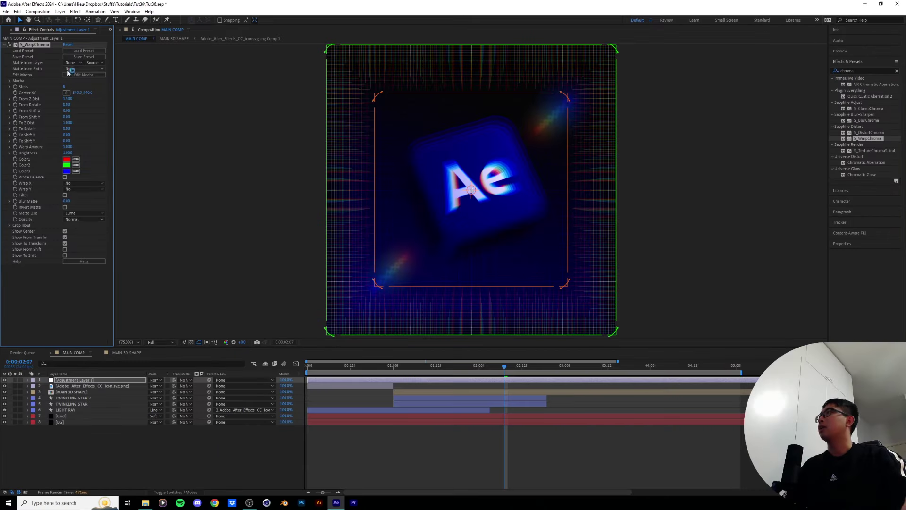
Step: Lower From Z Dist, set Steps to 10, and inspect the cube's chromatic fringe at 200%
{"action": "mouse_move", "coordinate": [68, 98]}
{"action": "left_mouse_down"}
{"action": "mouse_move", "coordinate": [54, 101]}
{"action": "mouse_move", "coordinate": [67, 87]}
{"action": "left_mouse_up"}
{"action": "left_click_drag", "start_coordinate": [555, 373], "coordinate": [630, 369]}
{"action": "key", "text": "period"}
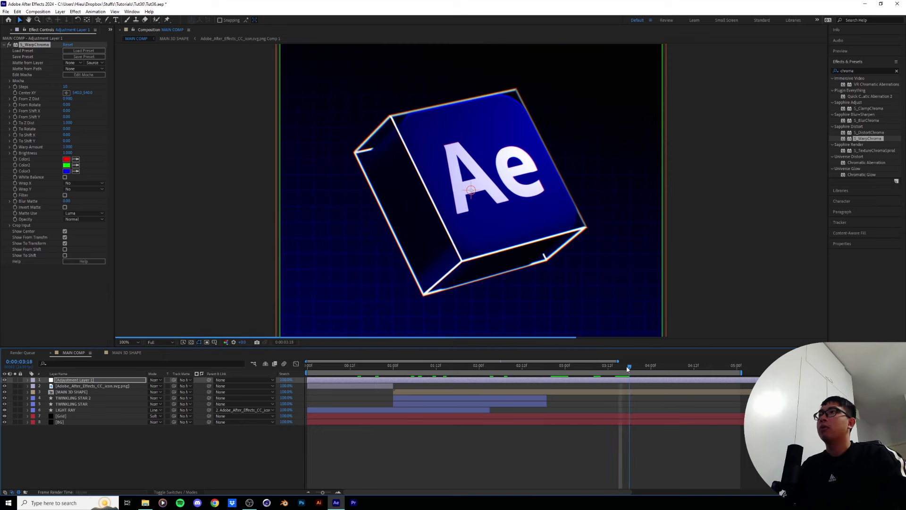
{"action": "key", "text": "period"}
{"action": "left_click_drag", "start_coordinate": [417, 220], "coordinate": [471, 294]}
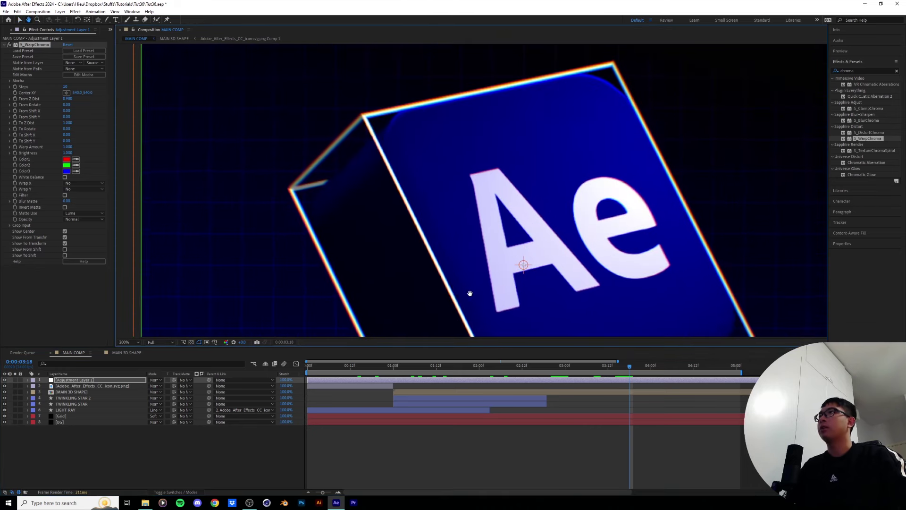
{"action": "left_click_drag", "start_coordinate": [545, 143], "coordinate": [403, 220]}
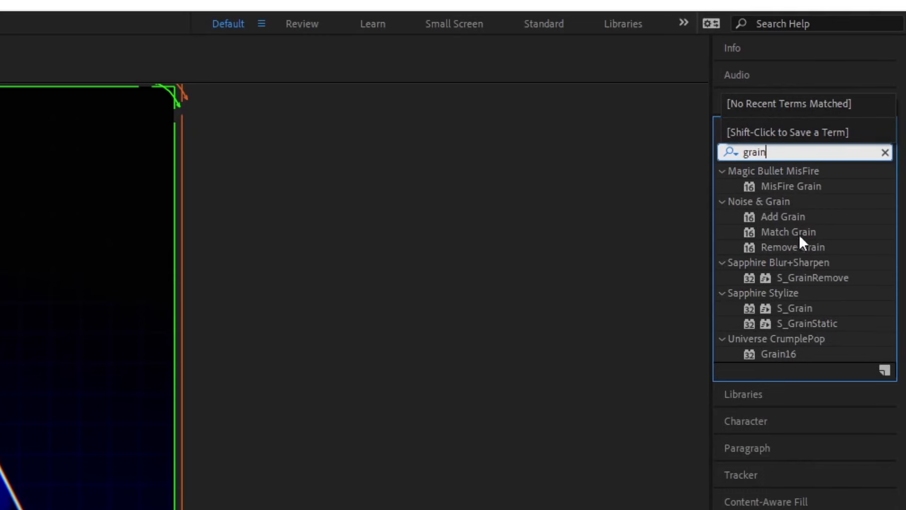
Step: Apply Add Grain in Final Output mode with the Kodak Vision 200T (5274) preset
{"action": "double_click", "coordinate": [787, 218]}
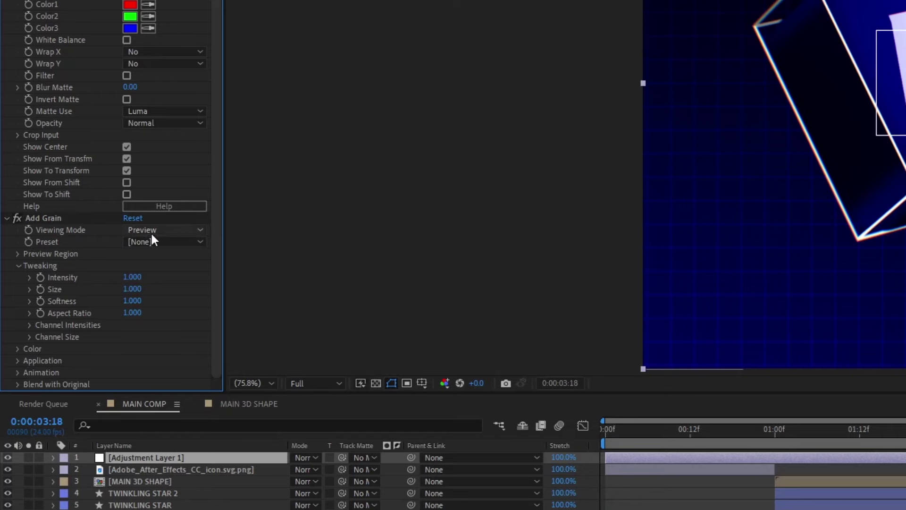
{"action": "left_click", "coordinate": [77, 266]}
{"action": "left_click", "coordinate": [163, 276]}
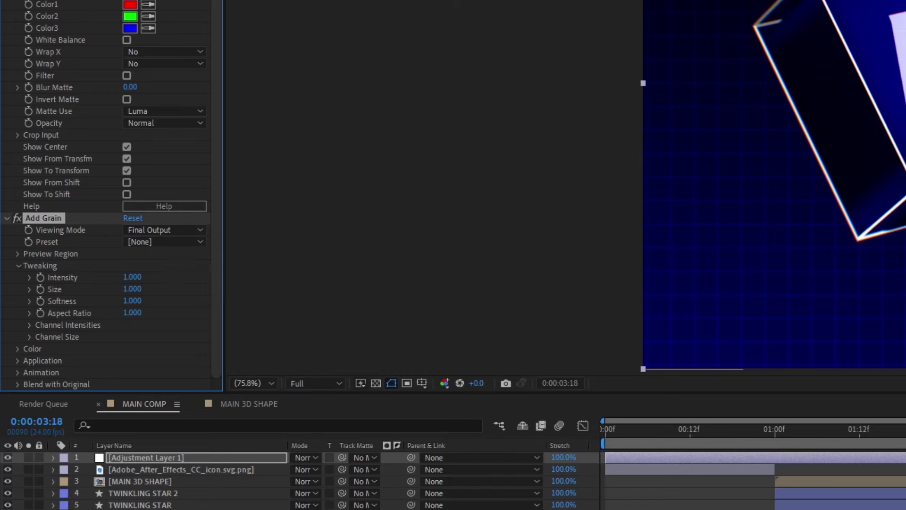
{"action": "scroll", "coordinate": [273, 268], "scroll_direction": "up", "scroll_amount": 1}
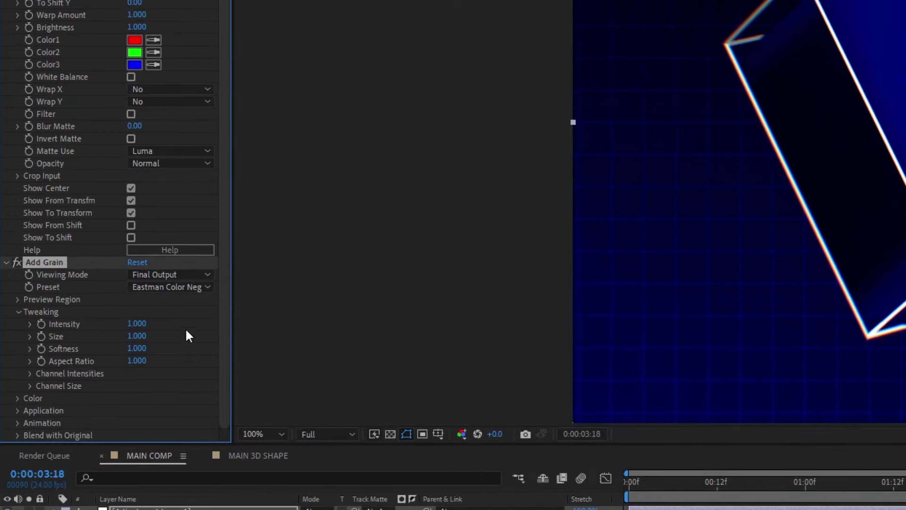
{"action": "left_click", "coordinate": [170, 287]}
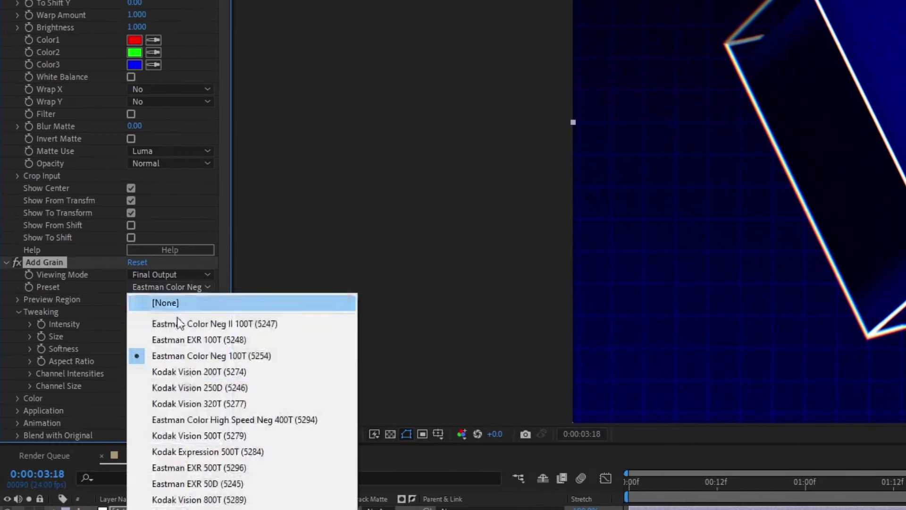
{"action": "left_click", "coordinate": [199, 371]}
{"action": "left_click", "coordinate": [170, 287]}
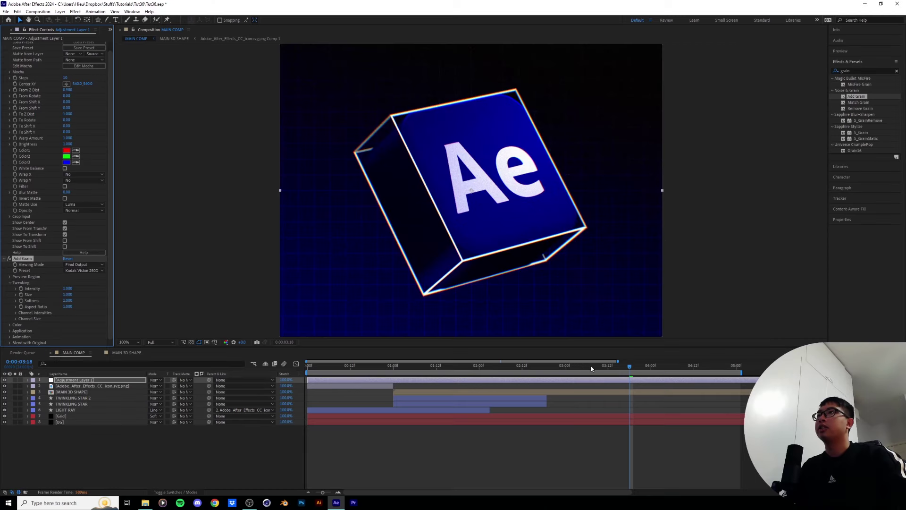
{"action": "left_click_drag", "start_coordinate": [592, 369], "coordinate": [560, 366]}
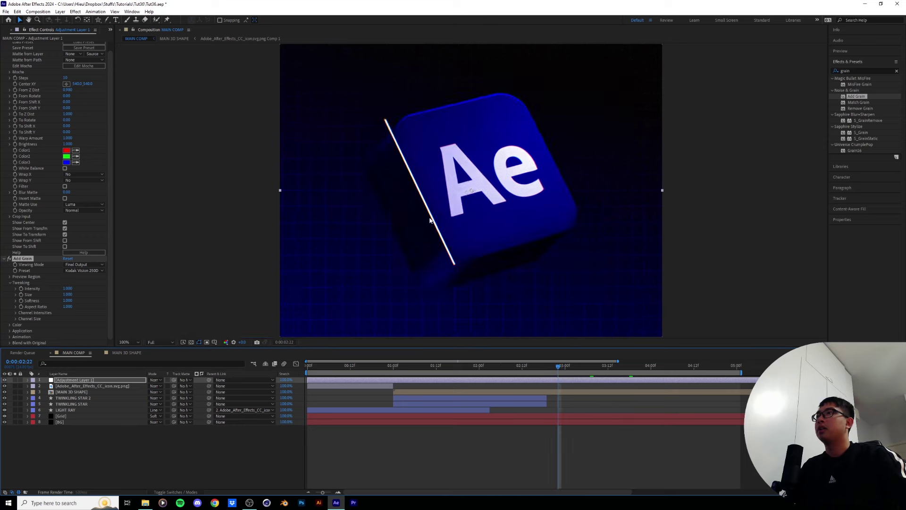
Step: Inspect the grain up close, fit the view, and play the finished animation from the start
{"action": "key", "text": "shift+slash"}
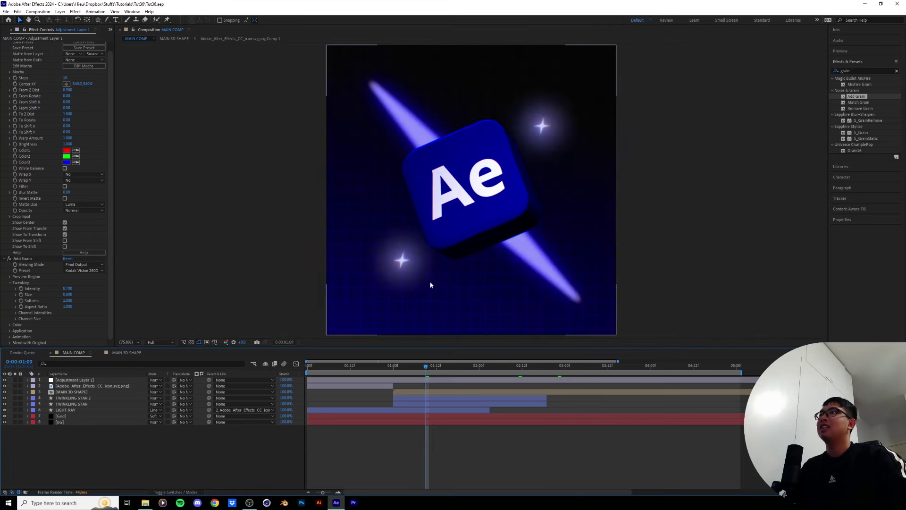
{"action": "key", "text": "slash"}
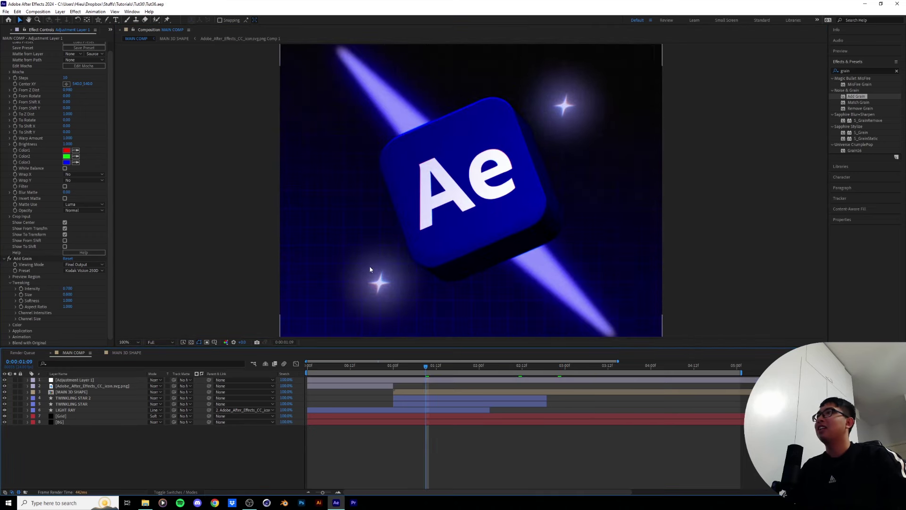
{"action": "key", "text": "period"}
{"action": "key", "text": "period"}
{"action": "key", "text": "comma"}
{"action": "key", "text": "comma"}
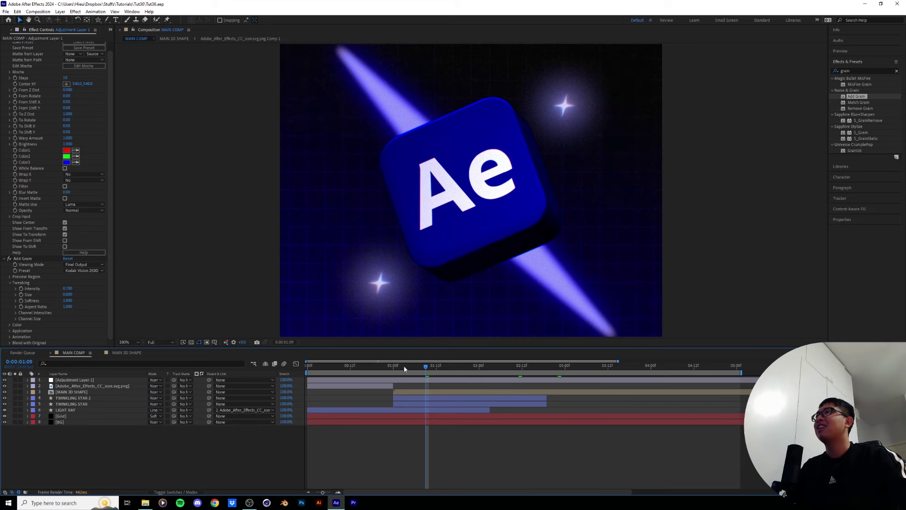
{"action": "key", "text": "shift+slash"}
{"action": "key", "text": "Home"}
{"action": "key", "text": "space"}
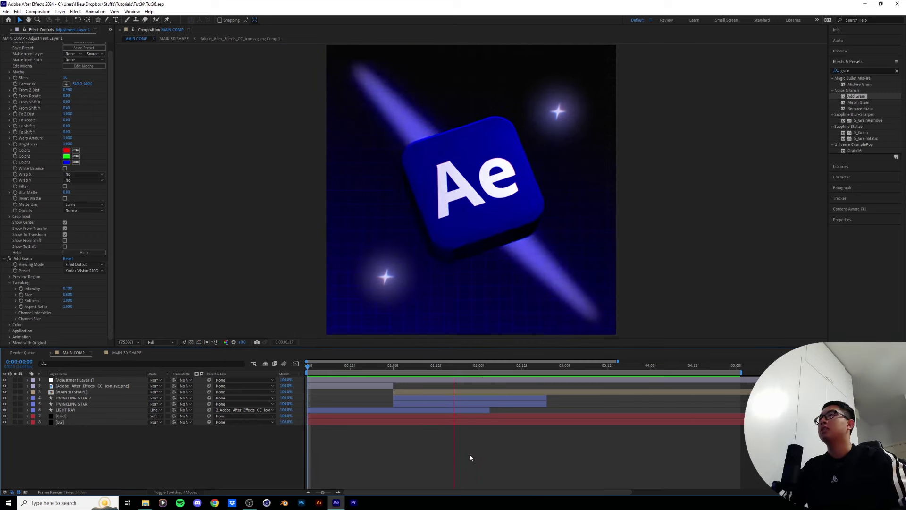